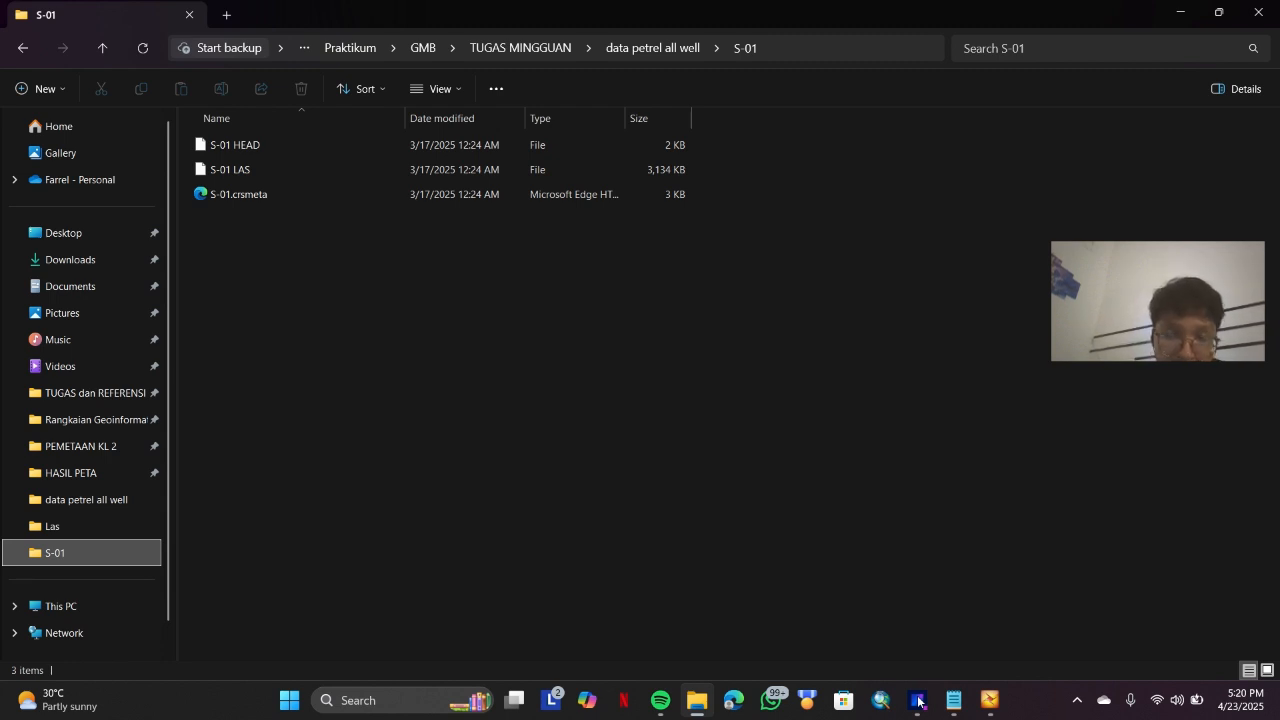
Open the S-01 HEAD file in Notepad, using that app just once.
click(252, 144)
double_click(252, 144)
click(540, 358)
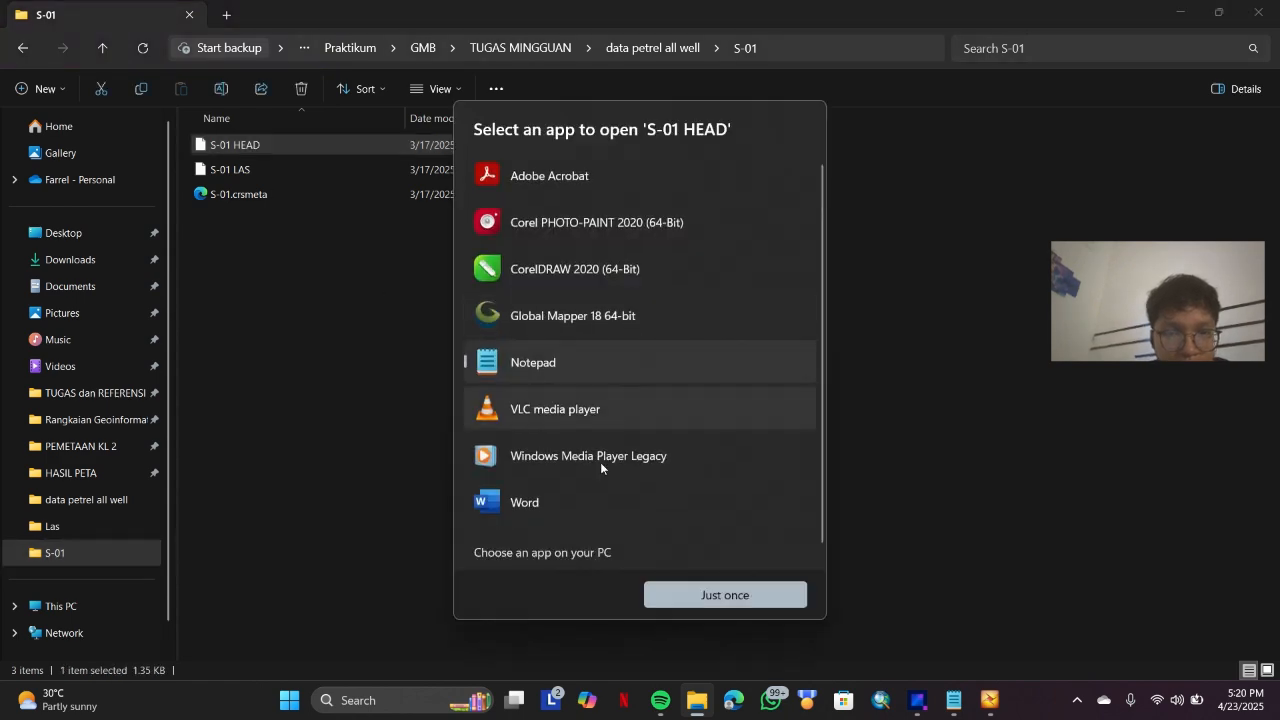
click(735, 591)
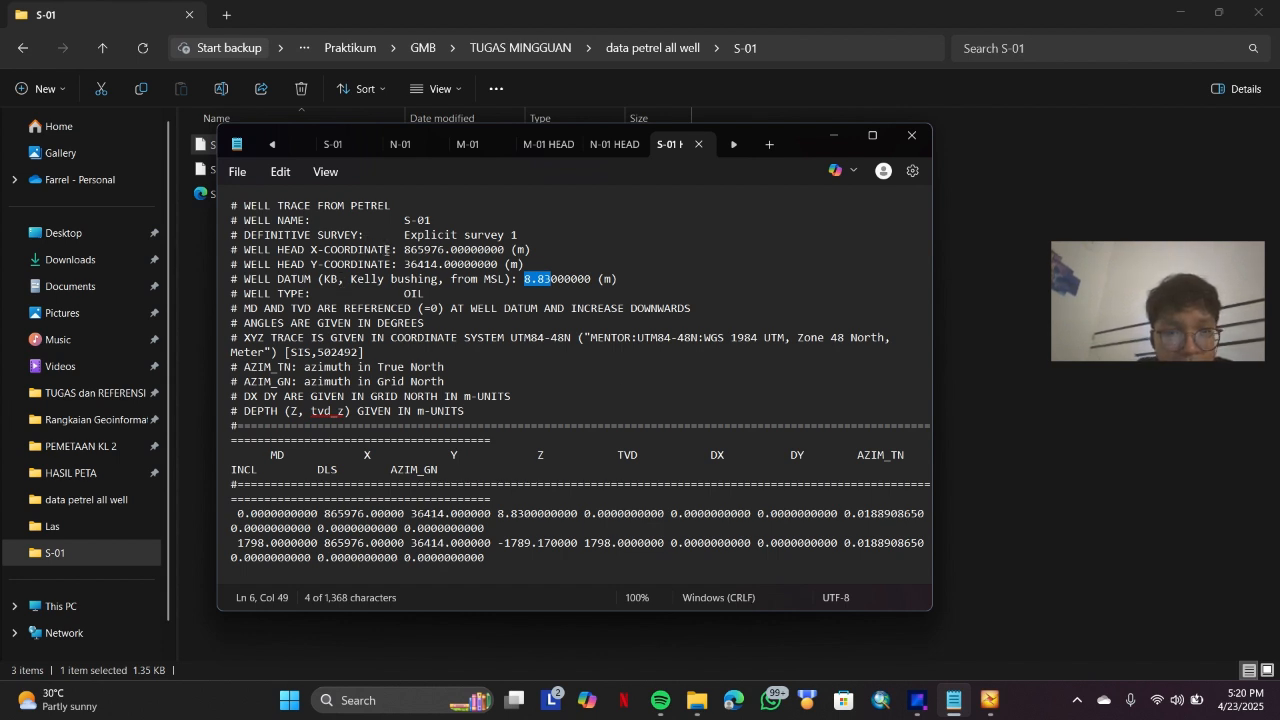
Examine the S-01 header's well head X and Y coordinates, Kelly bushing datum and coordinate system.
drag(244, 250, 398, 250)
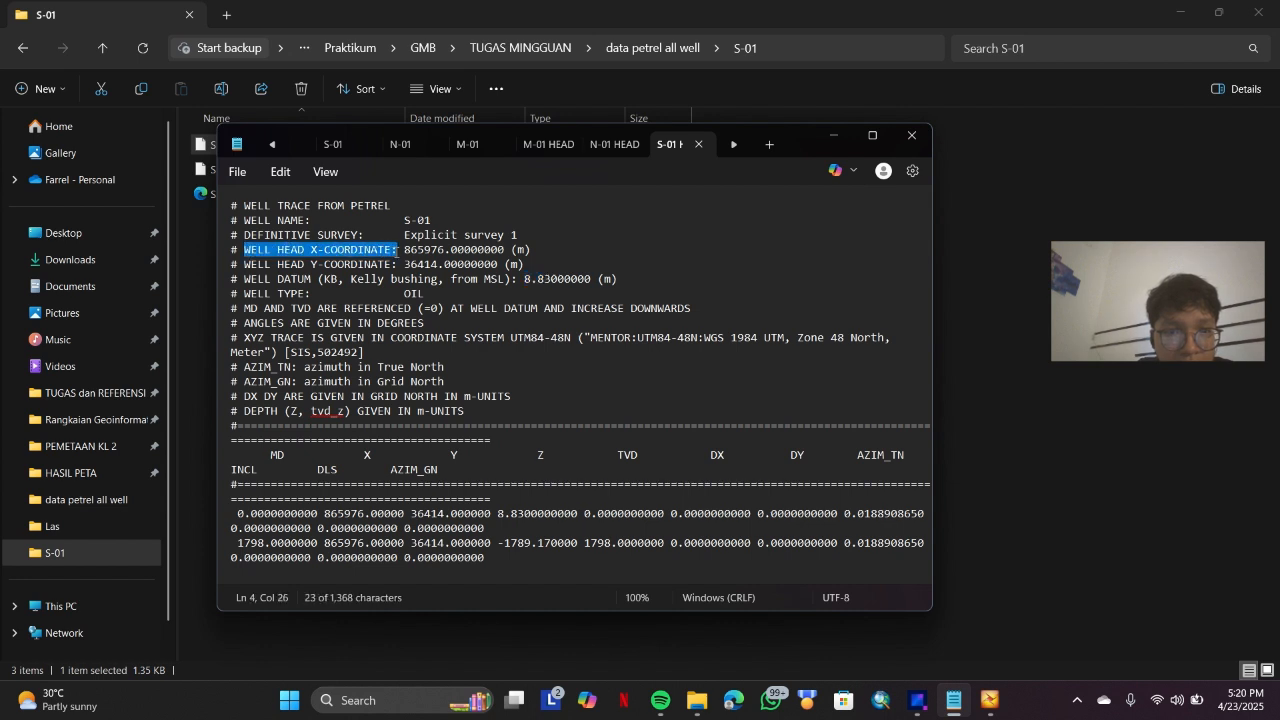
drag(245, 264, 398, 264)
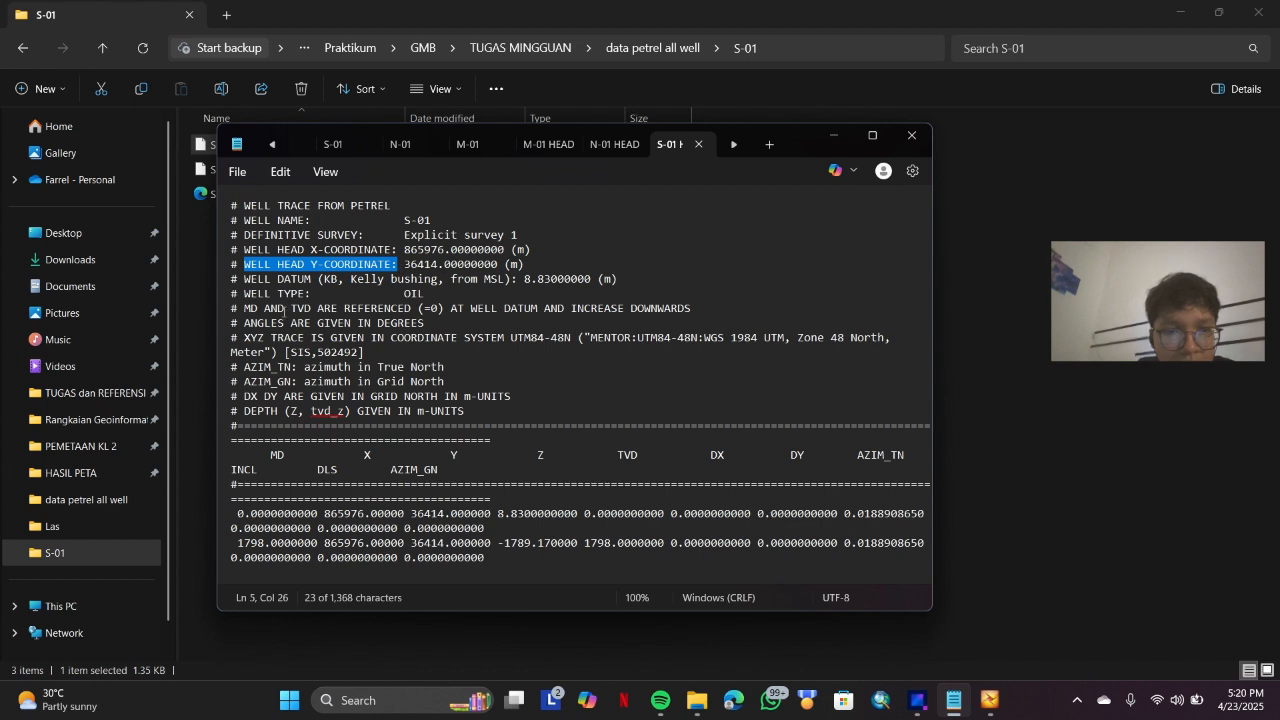
drag(244, 279, 553, 280)
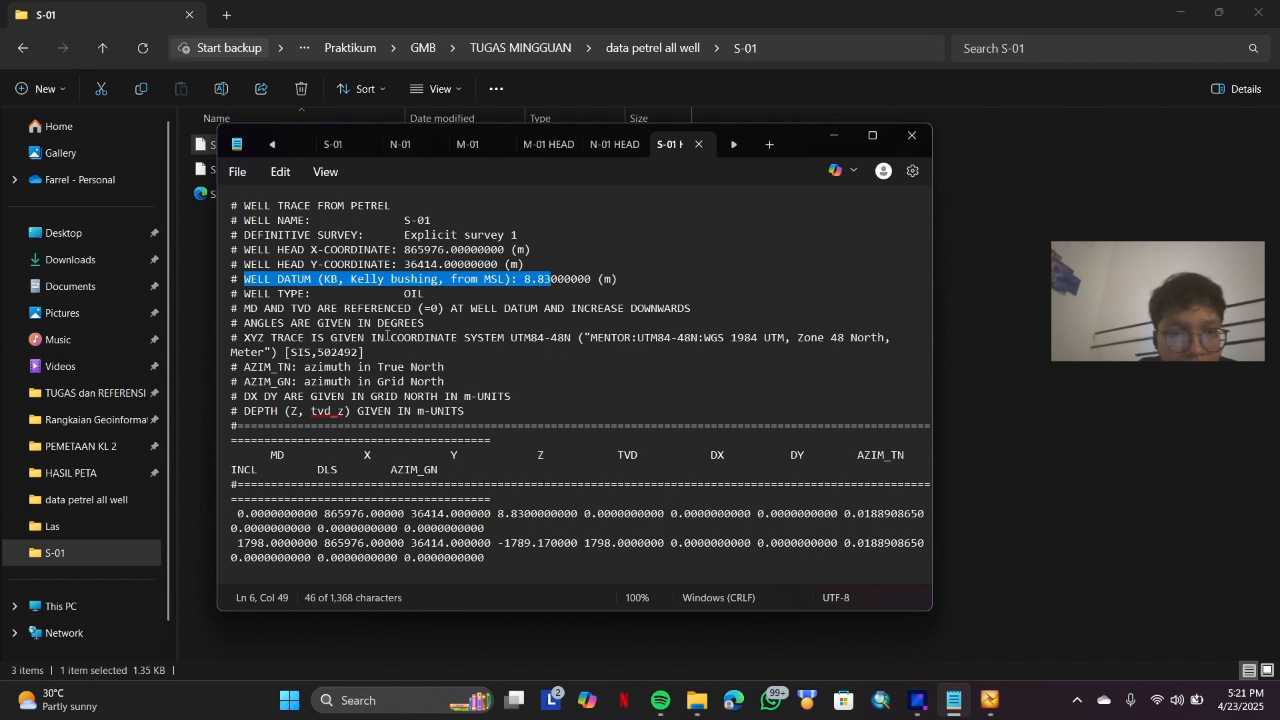
drag(386, 337, 231, 337)
shift+click(584, 337)
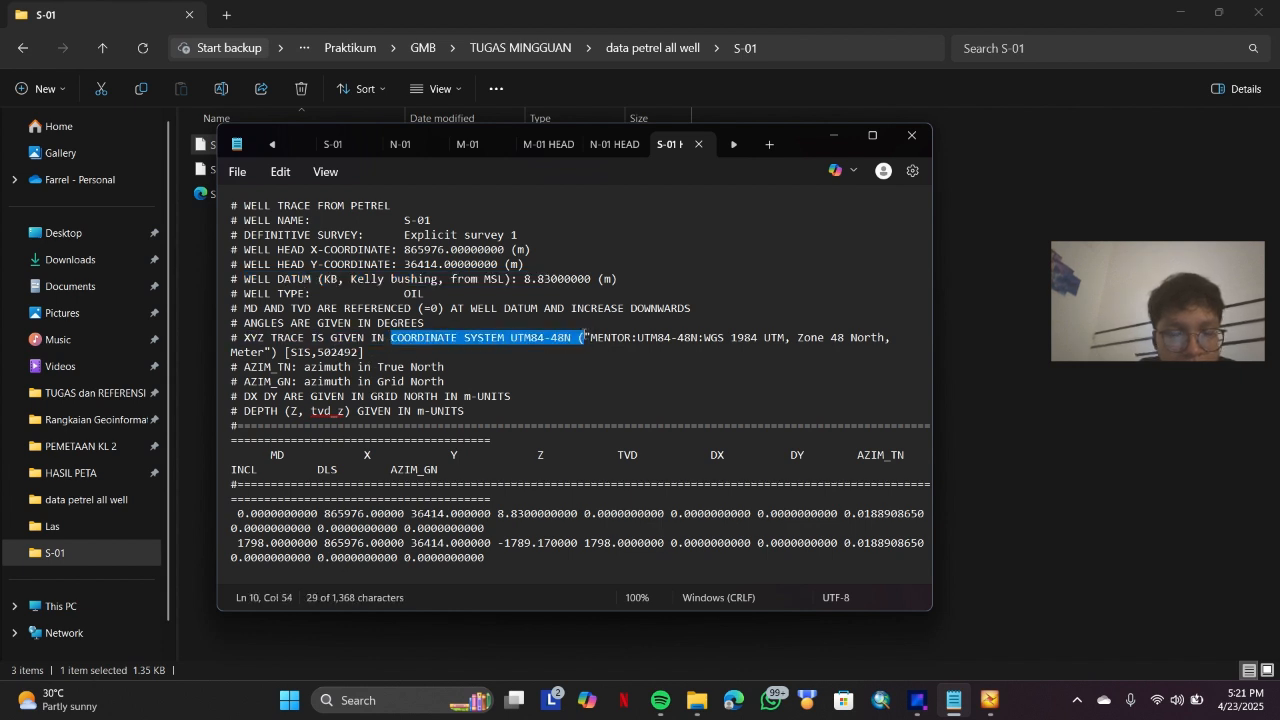
shift+click(573, 337)
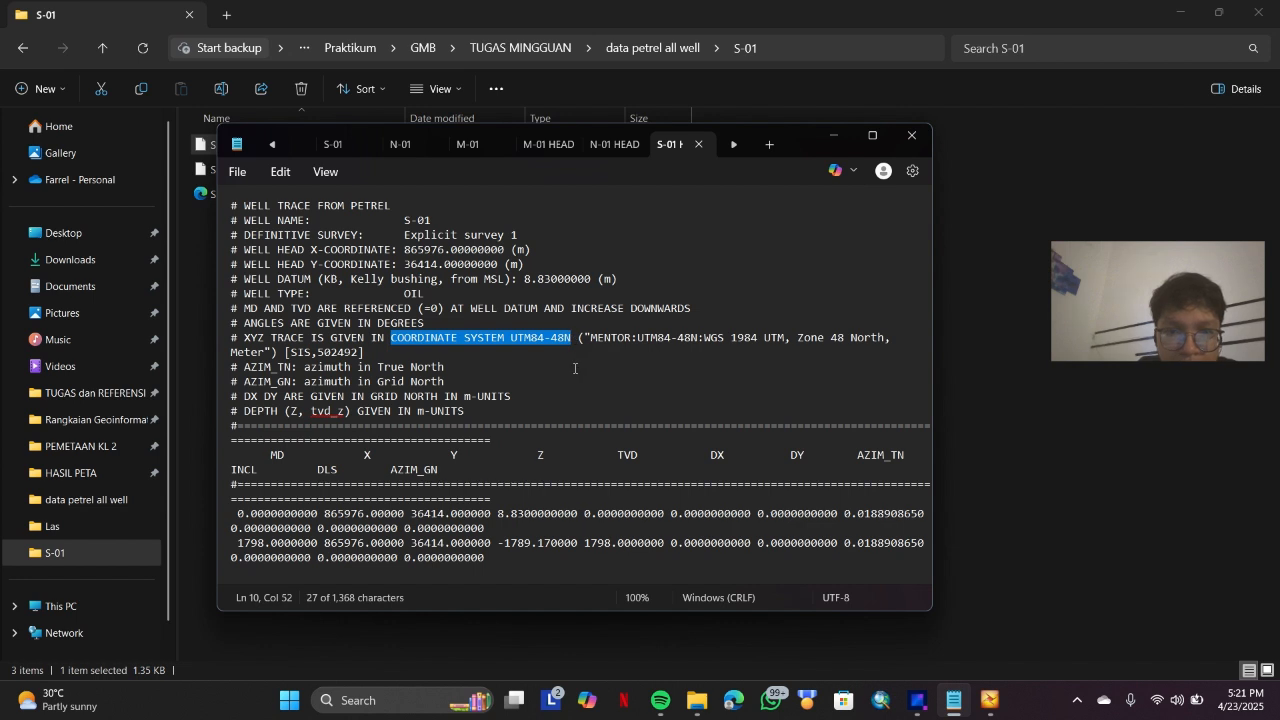
click(574, 368)
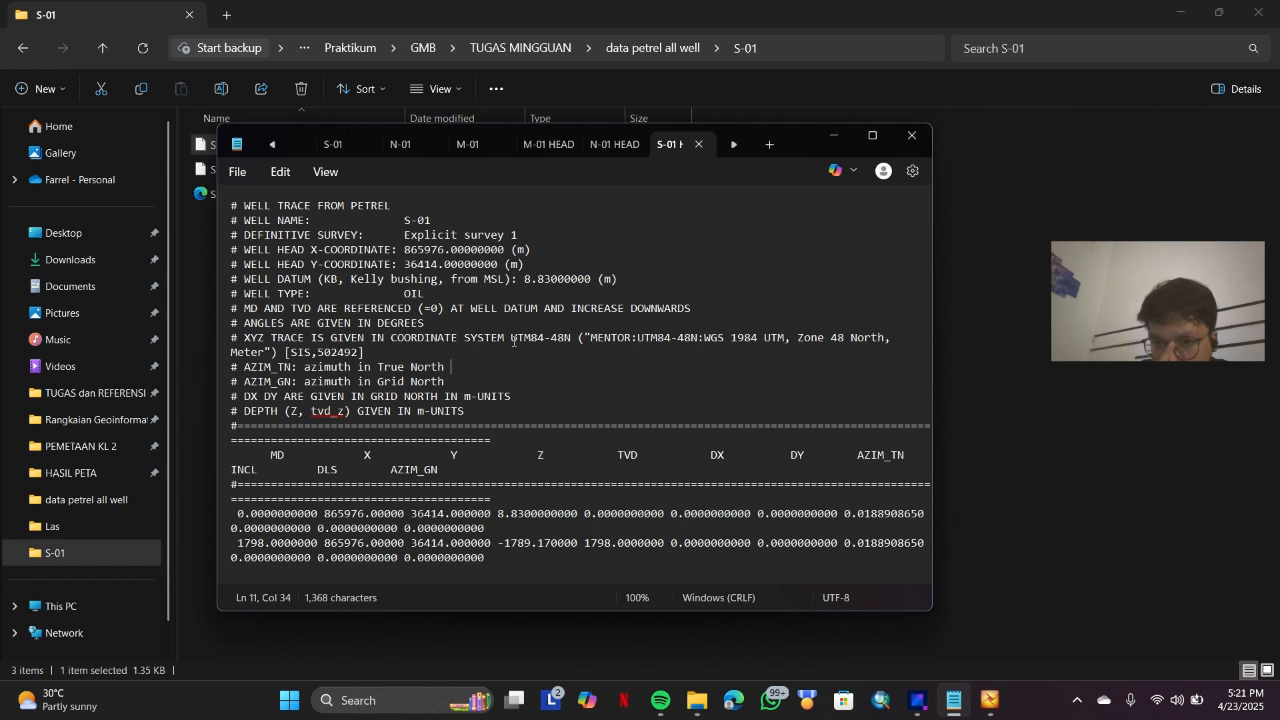
Minimize the S-01 folder window and switch to the empty new project in Petrel.
click(1007, 202)
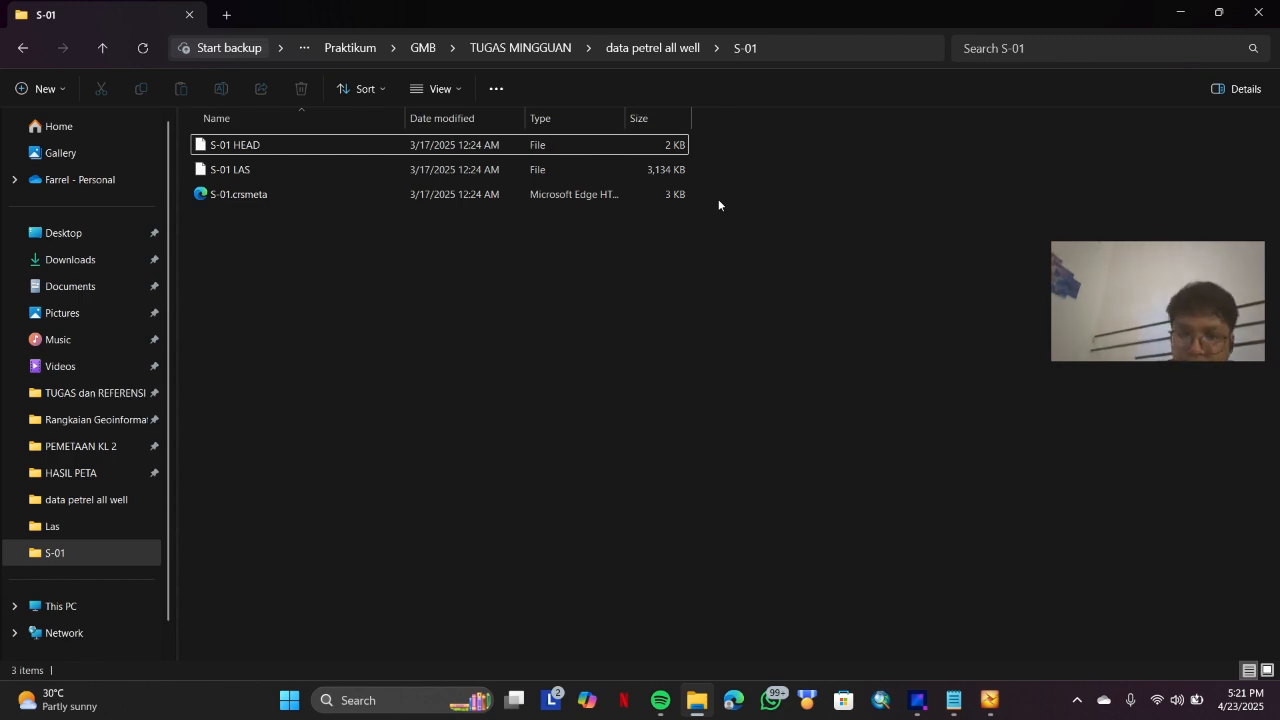
click(1180, 12)
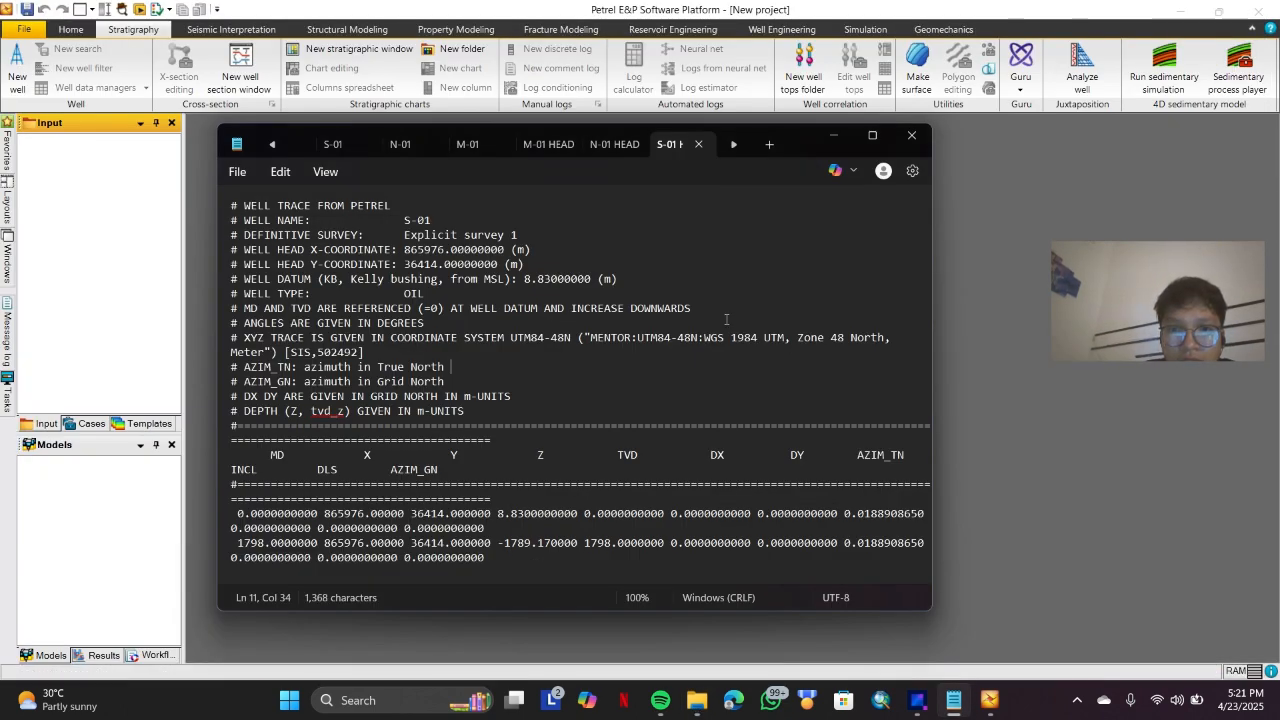
click(1071, 148)
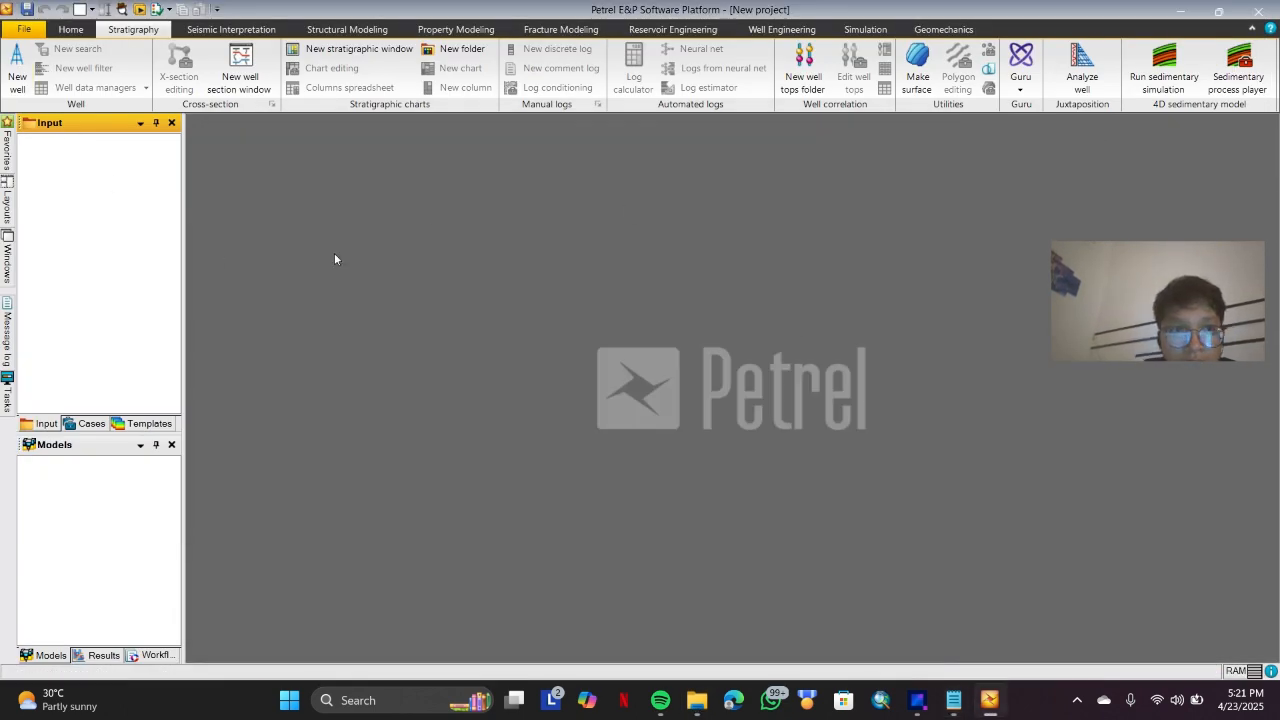
click(43, 29)
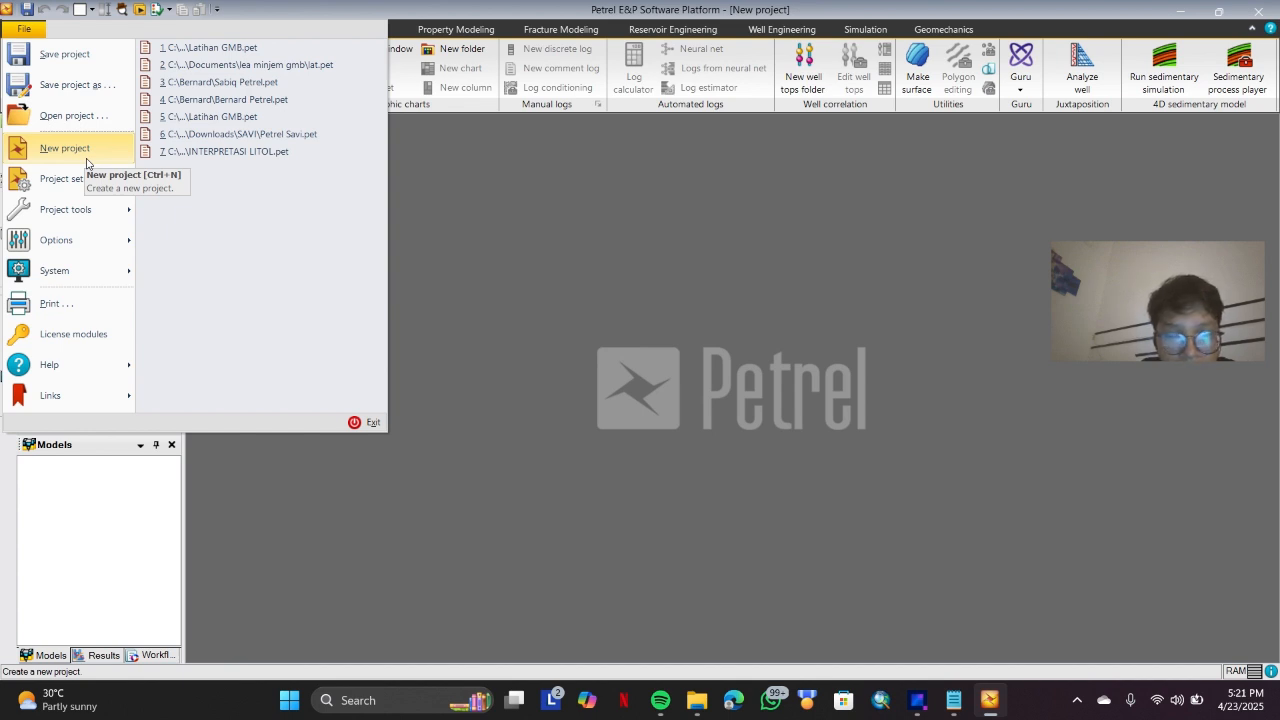
click(635, 229)
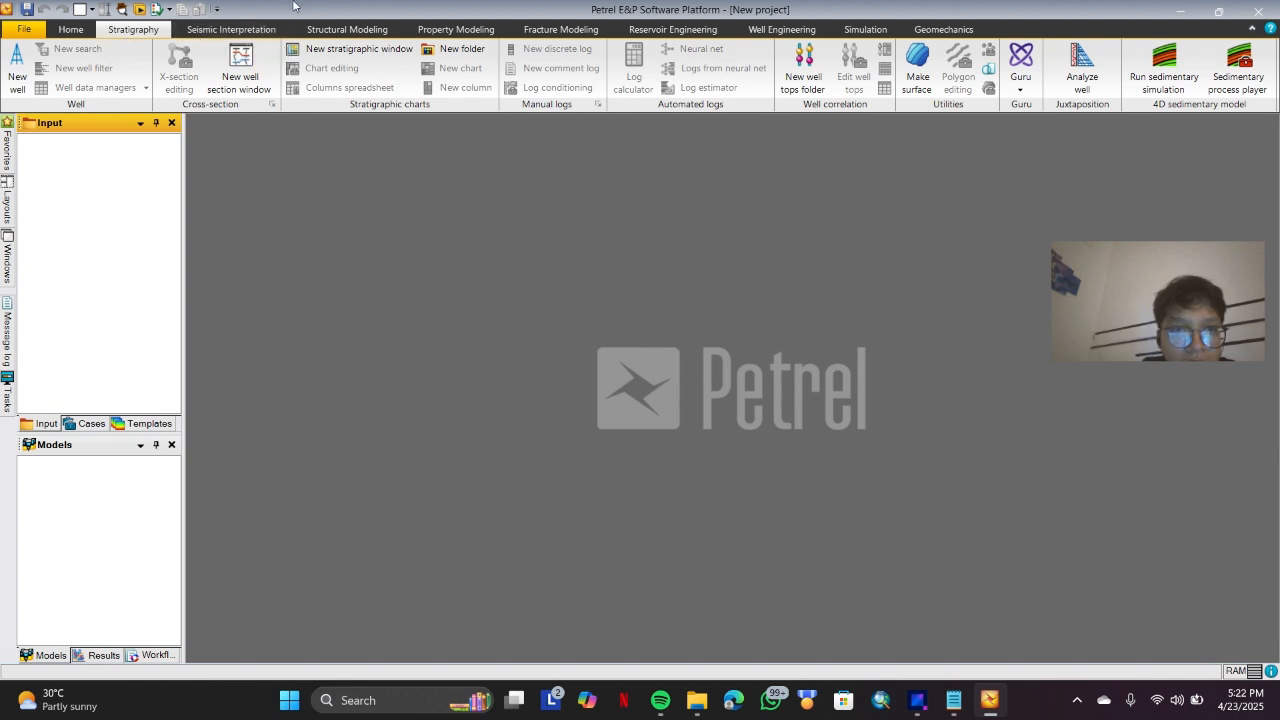
click(71, 29)
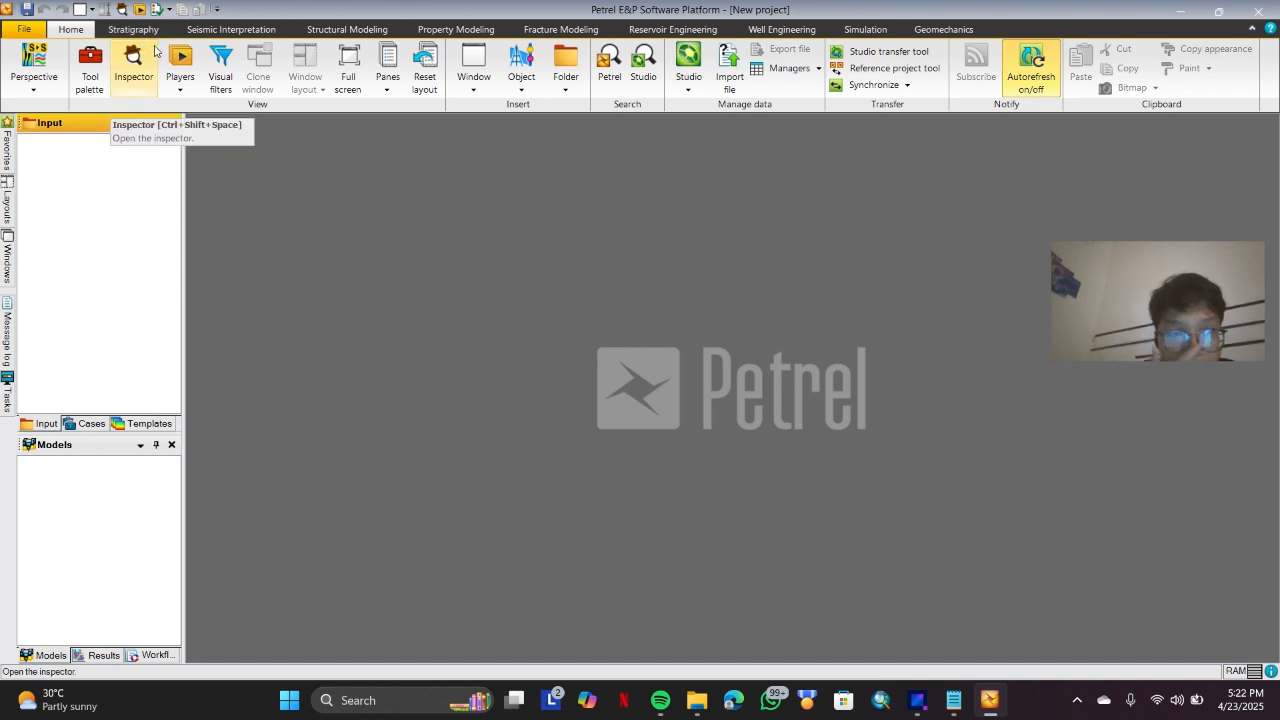
click(133, 29)
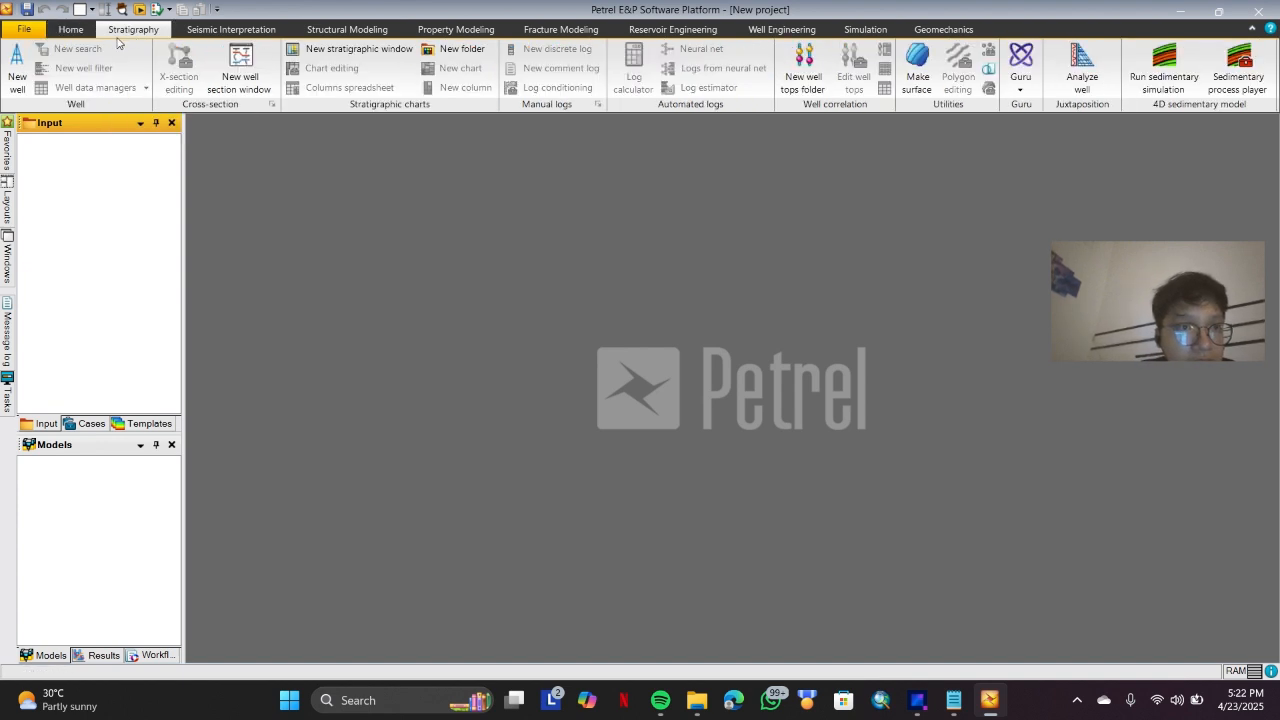
Start creating a new well in the Petrel project and name it S-01.
click(27, 62)
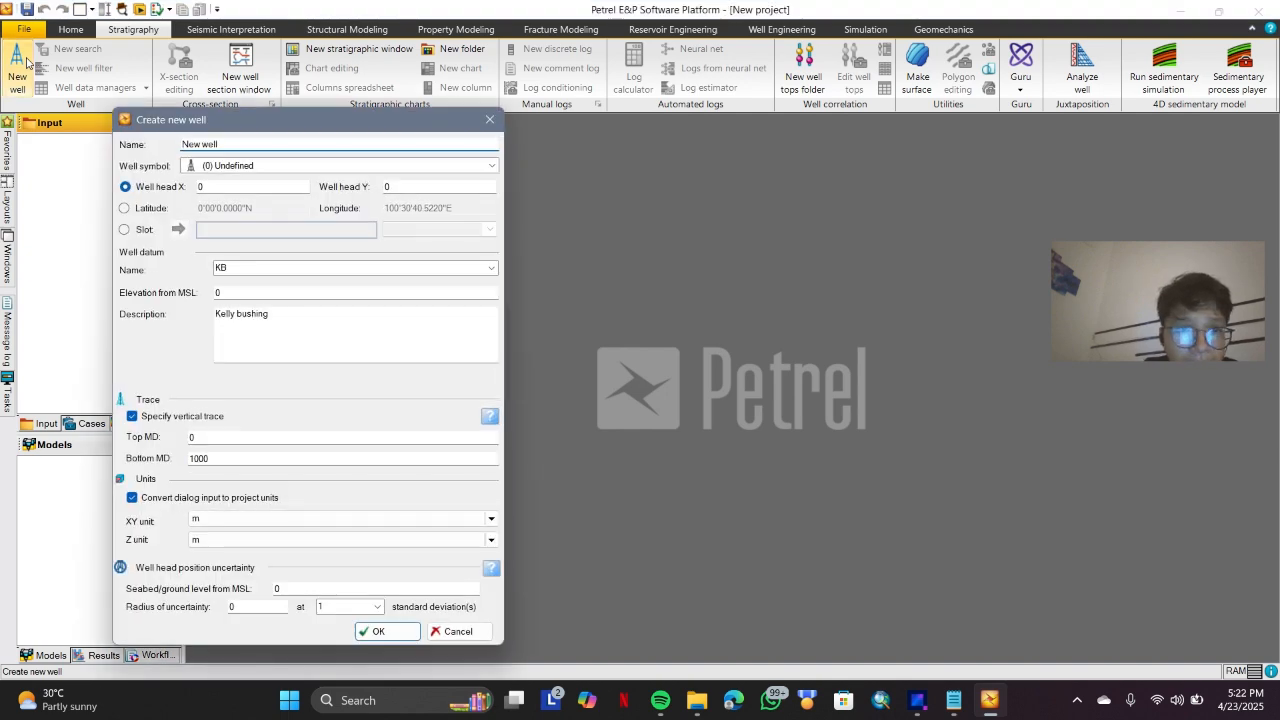
drag(243, 128, 395, 88)
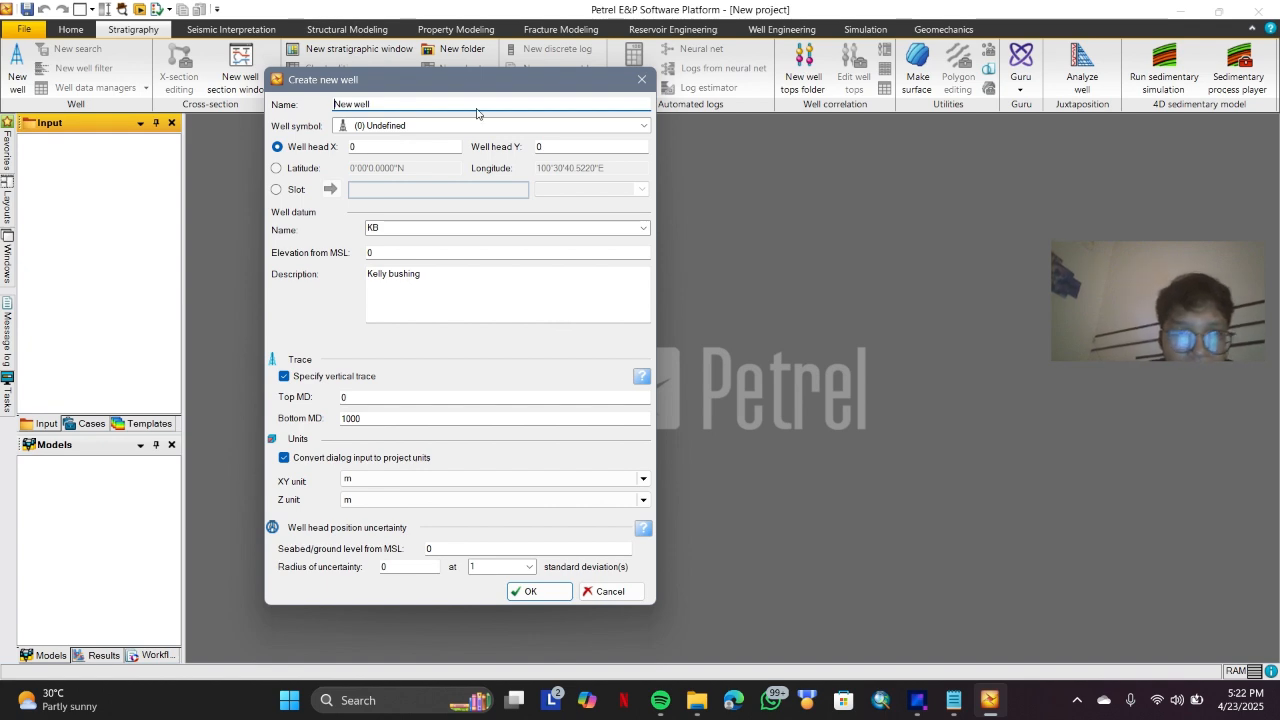
drag(458, 81, 547, 85)
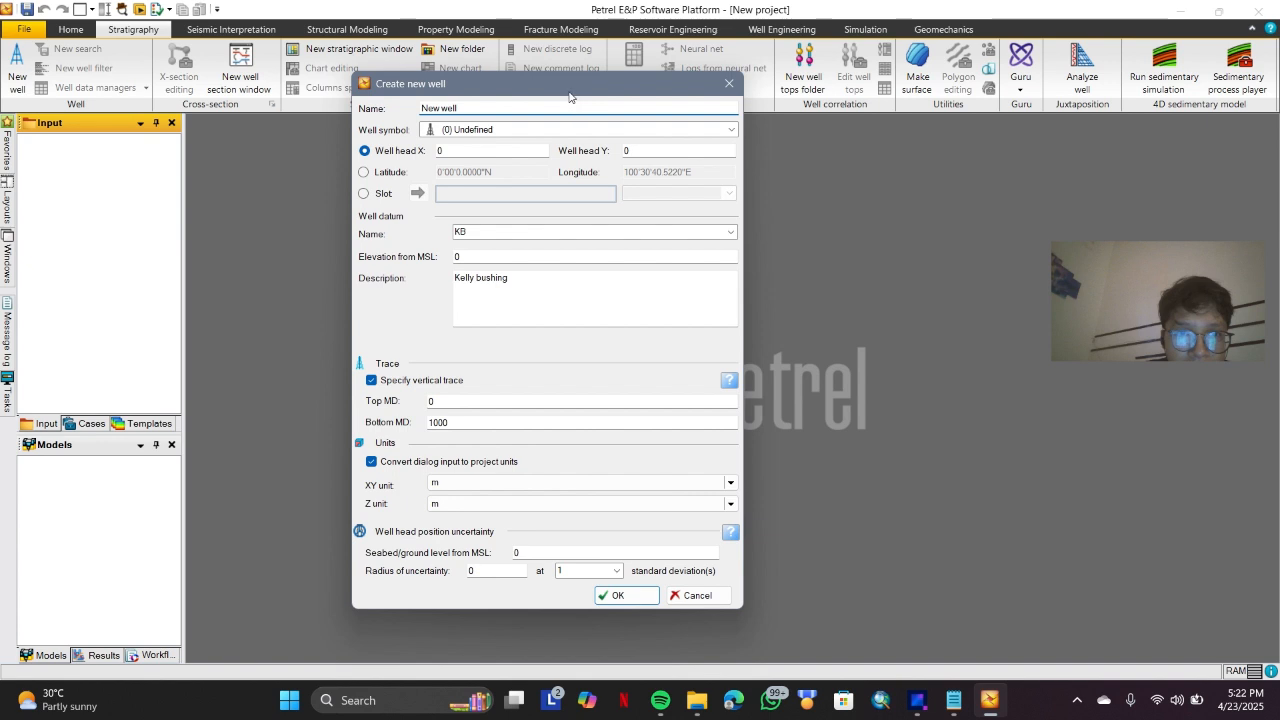
drag(484, 108, 351, 114)
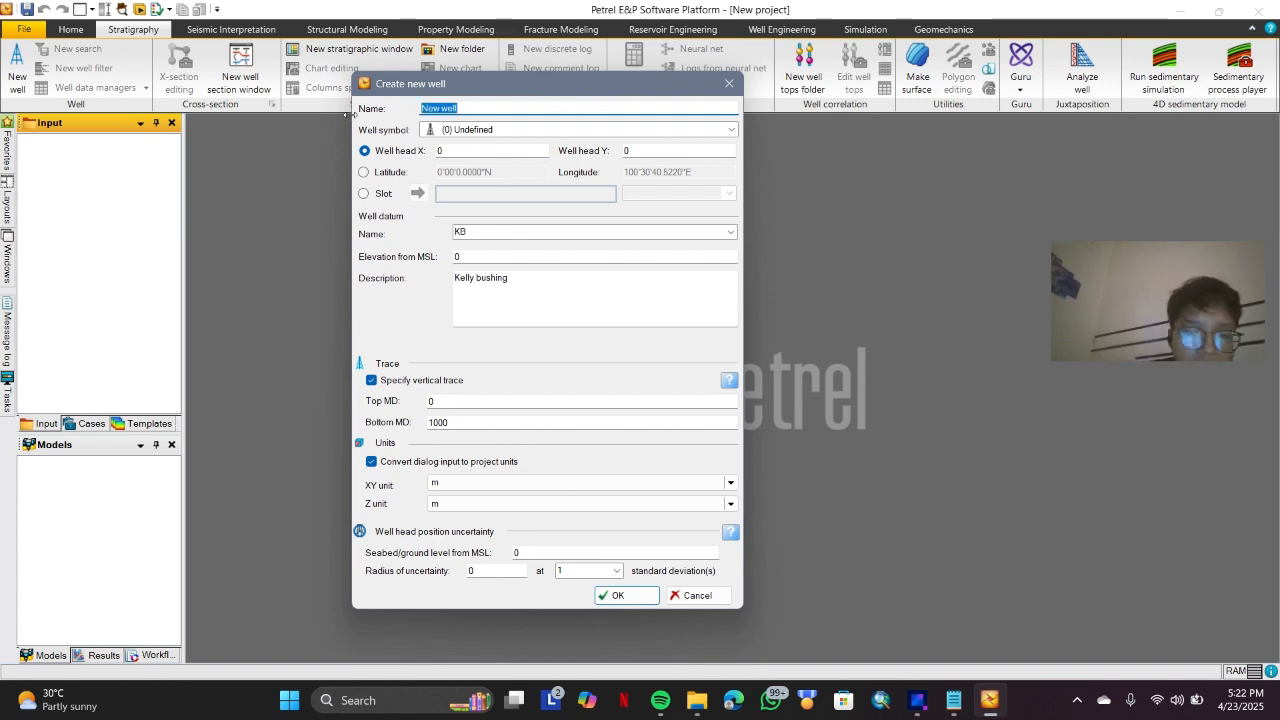
text(S)
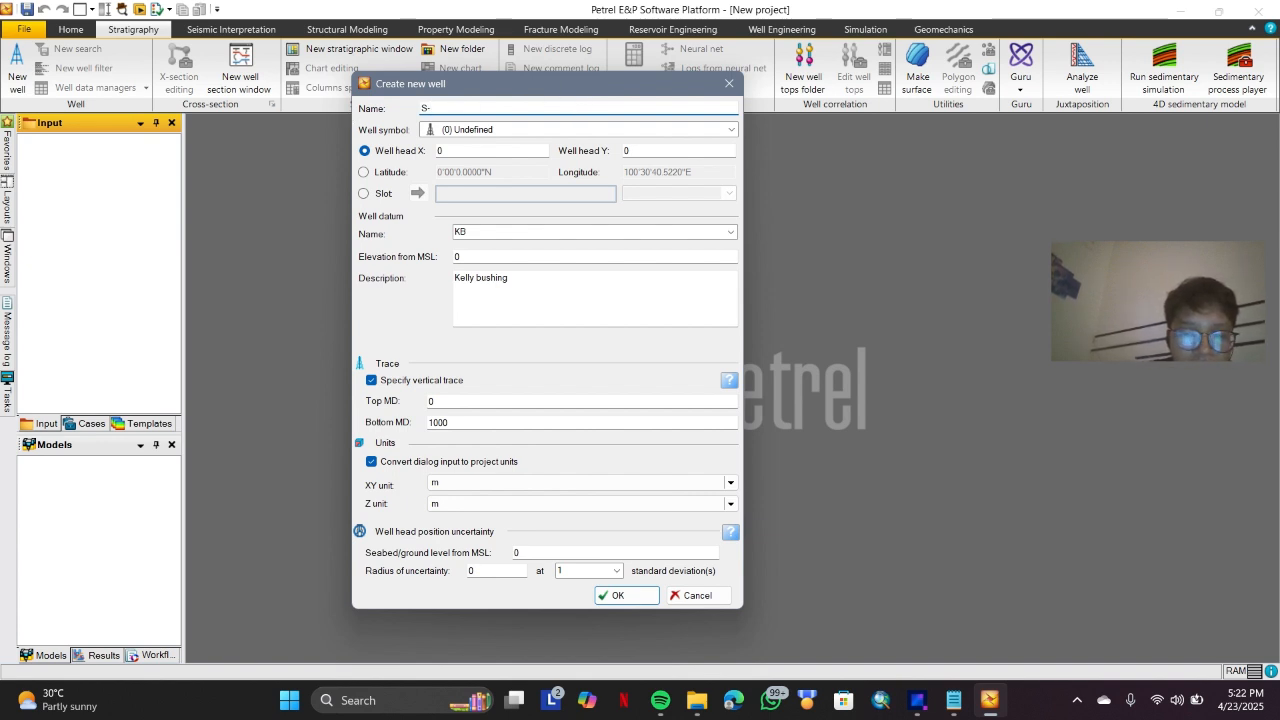
text(-01)
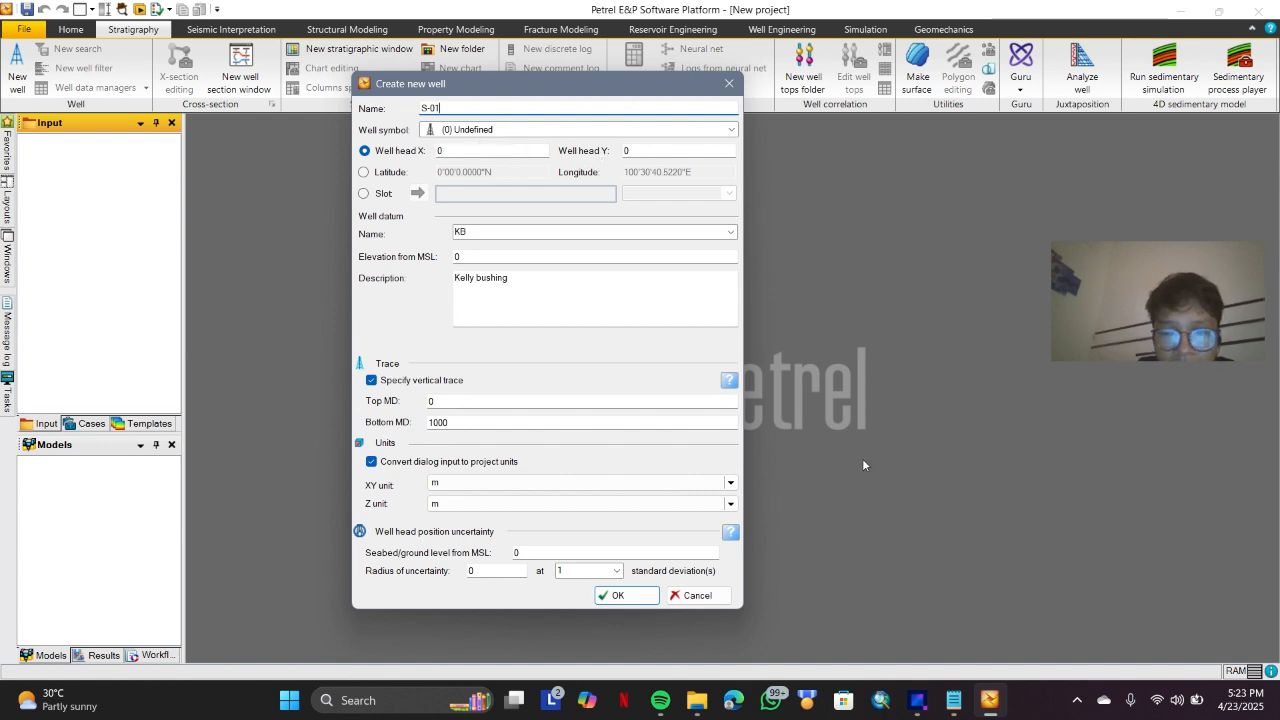
Copy 36414 from the Y-coordinate line of the S-01 HEAD file and enter it as the new well's Well head X.
mouse_move(954, 697)
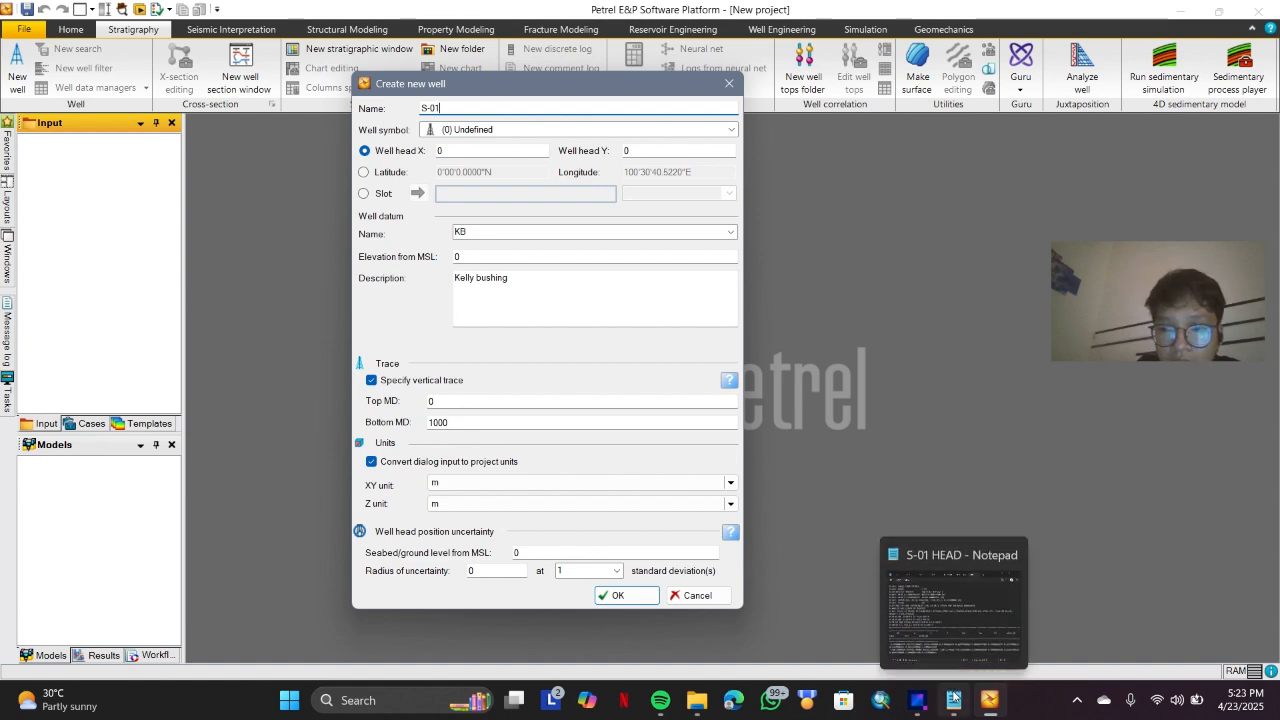
click(953, 697)
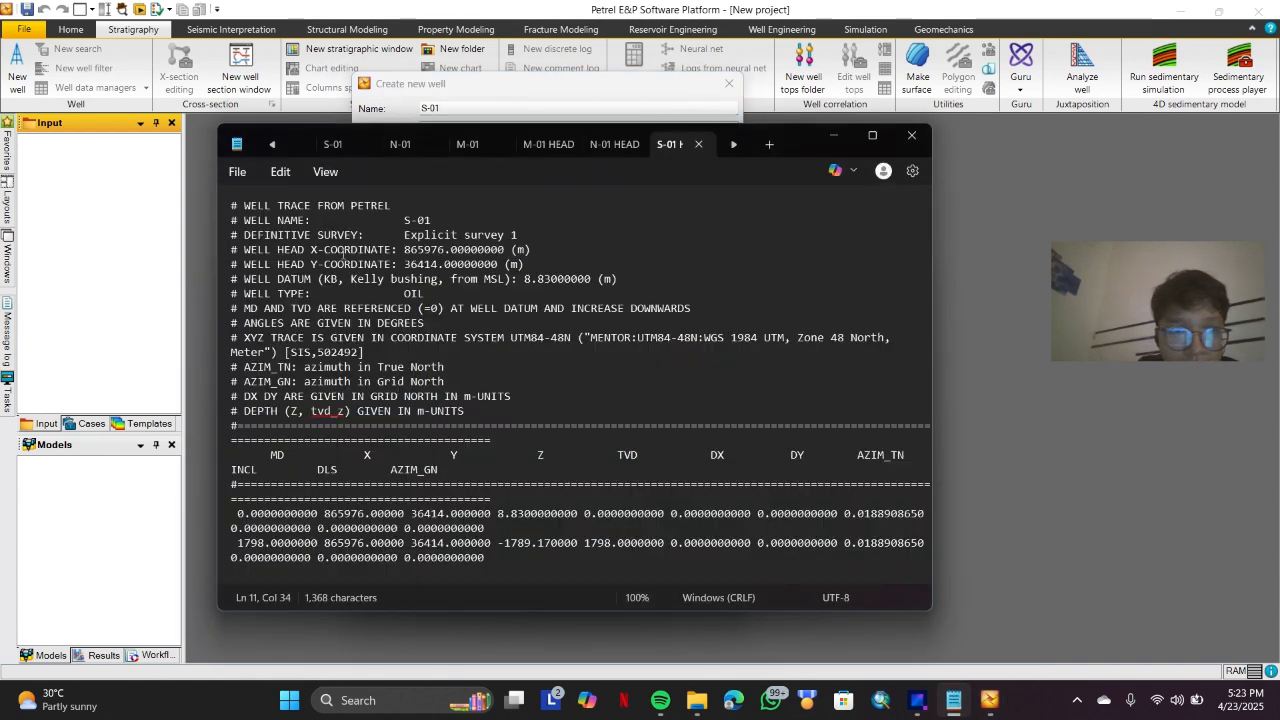
drag(790, 140, 804, 132)
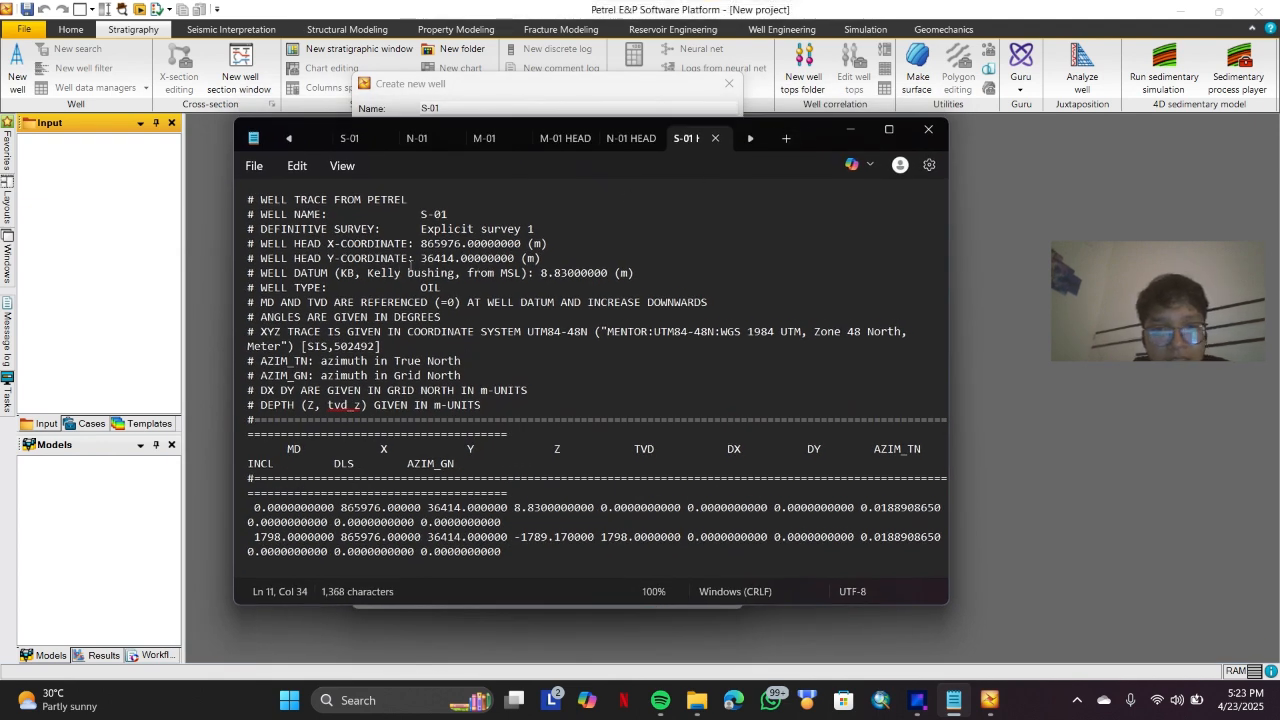
drag(261, 243, 552, 258)
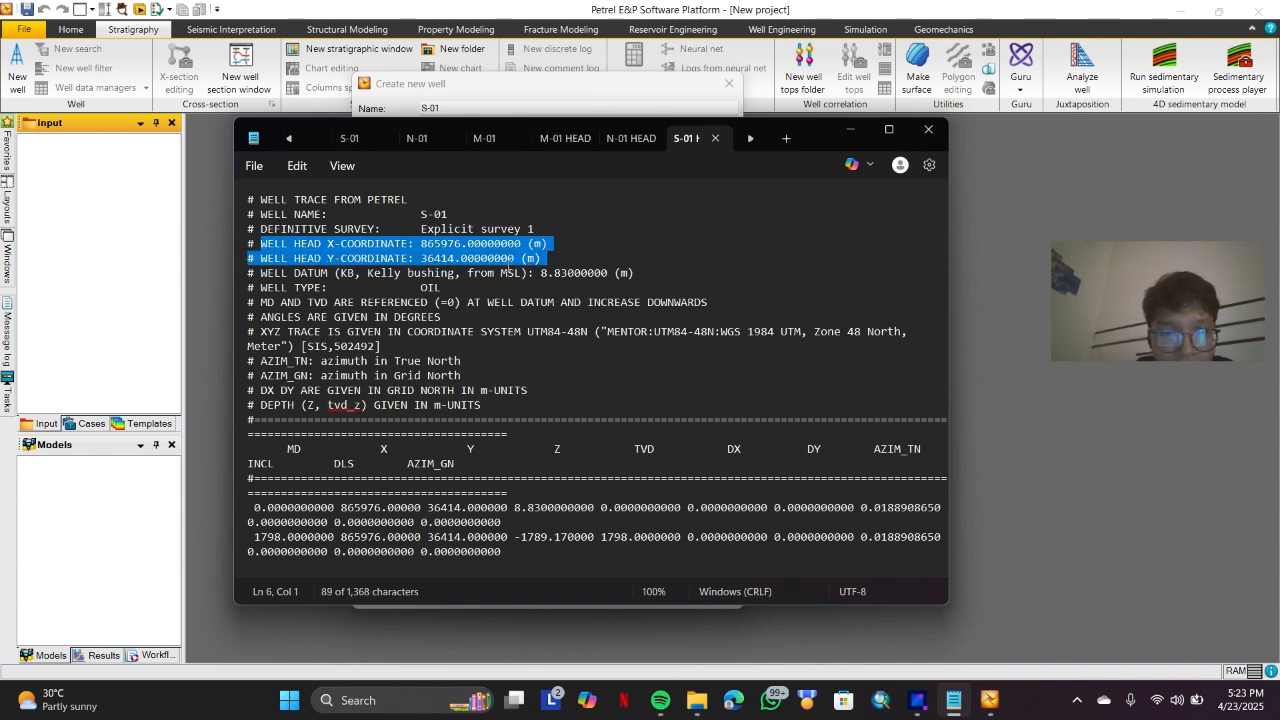
click(421, 259)
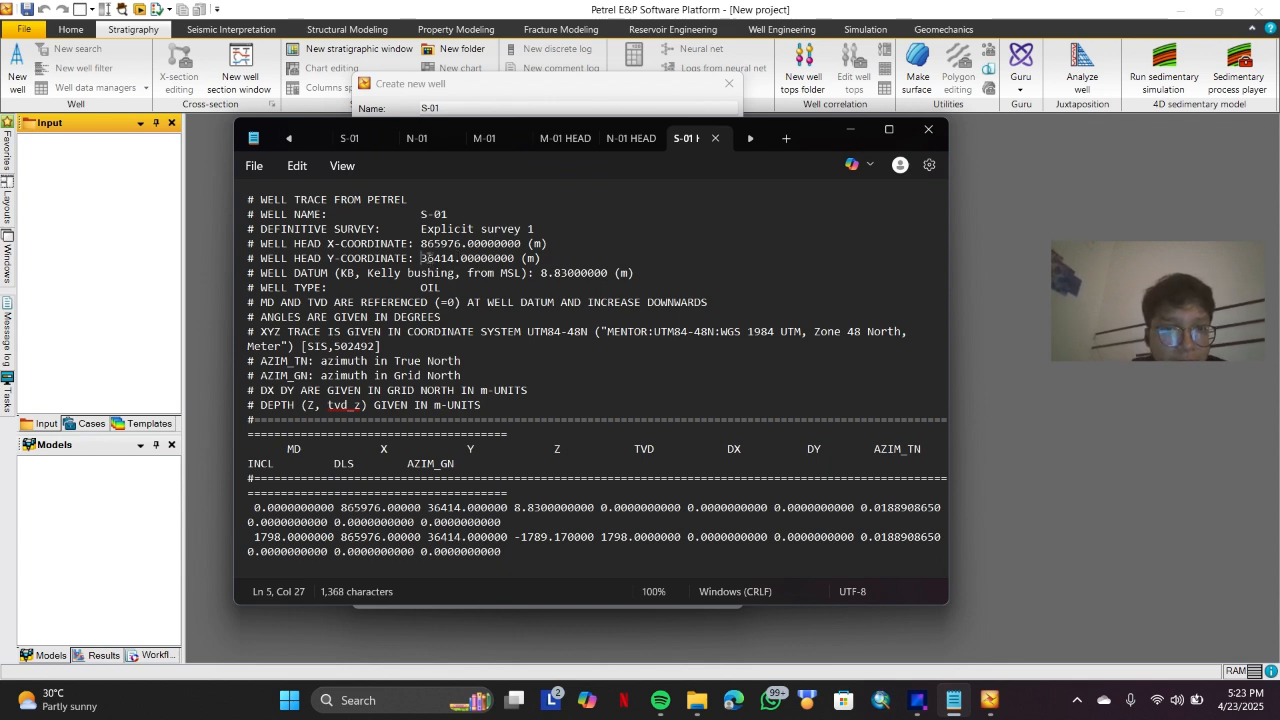
drag(422, 258, 455, 257)
key(ctrl+c)
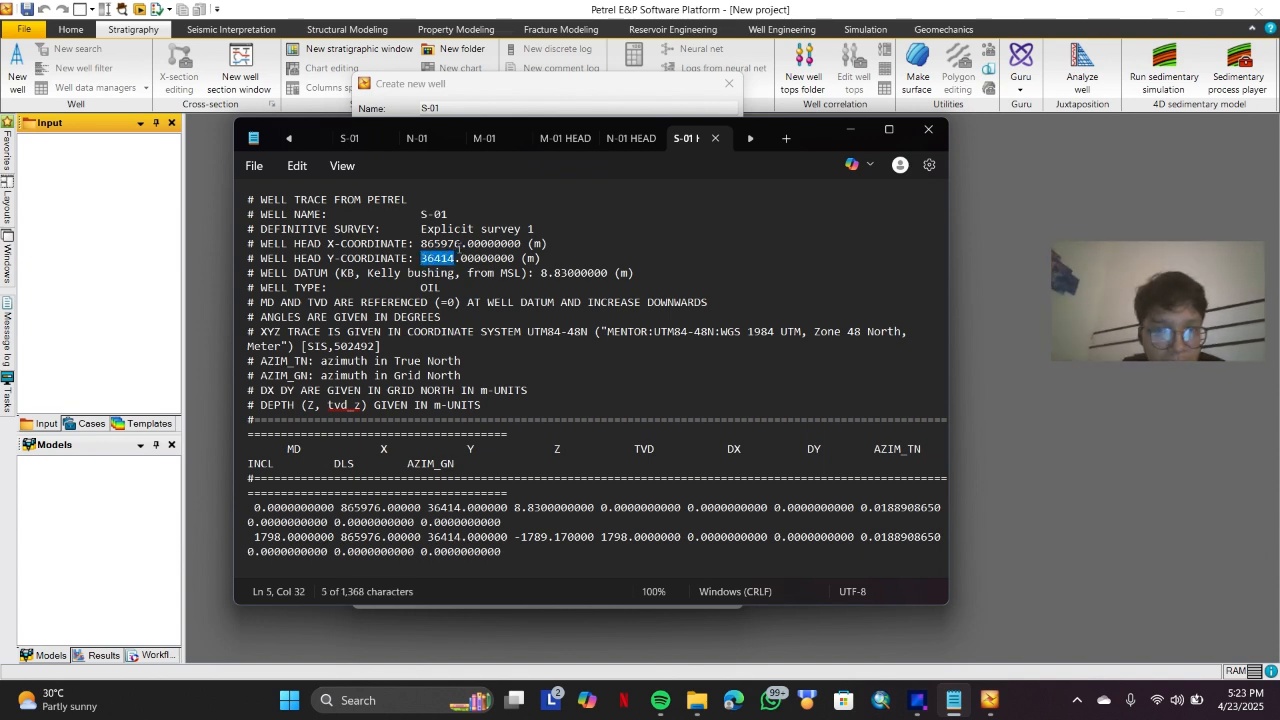
click(1018, 186)
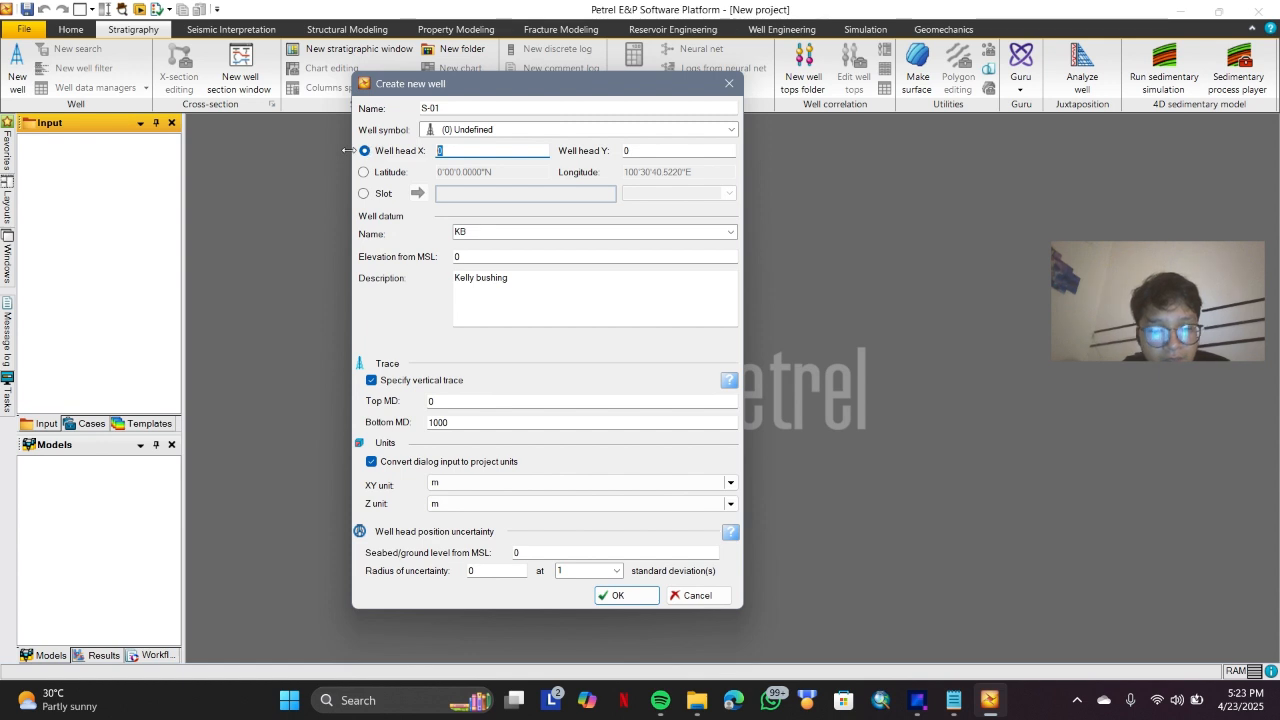
key(ctrl+v)
Copy 865976 from the X-coordinate line of the S-01 HEAD file and enter it as the new well's Well head Y.
click(953, 700)
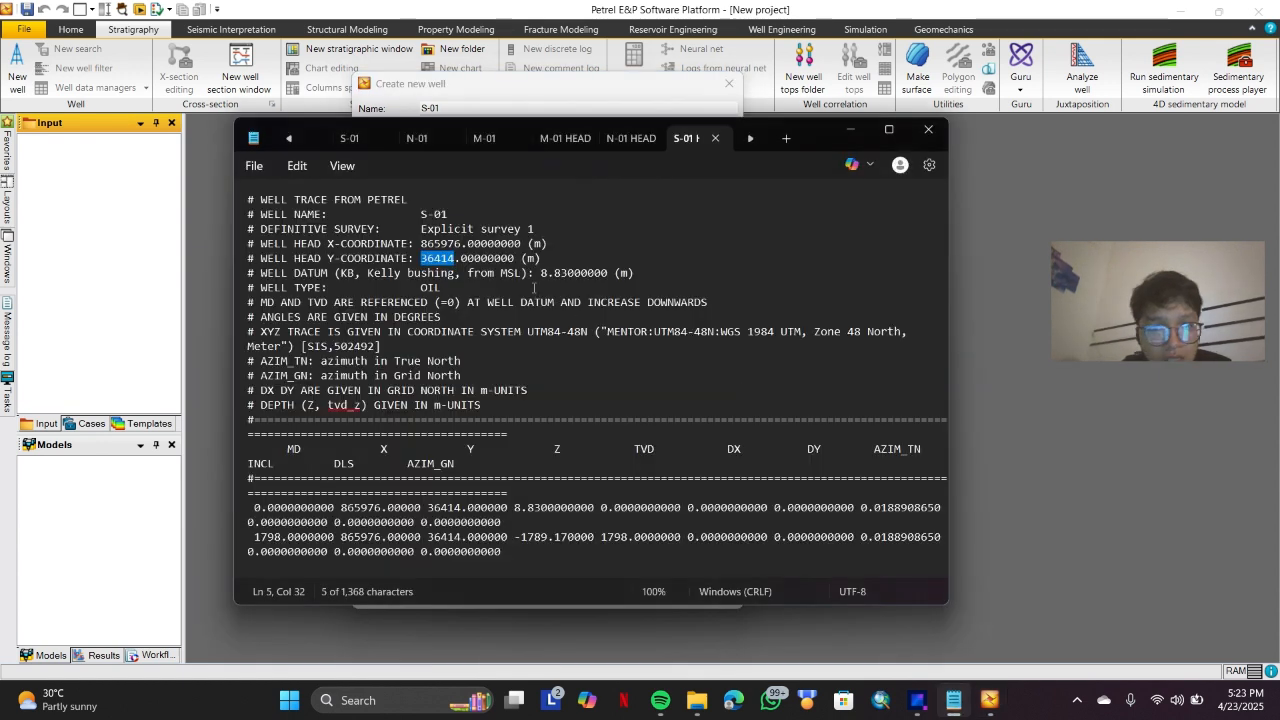
drag(421, 245, 462, 248)
key(ctrl+c)
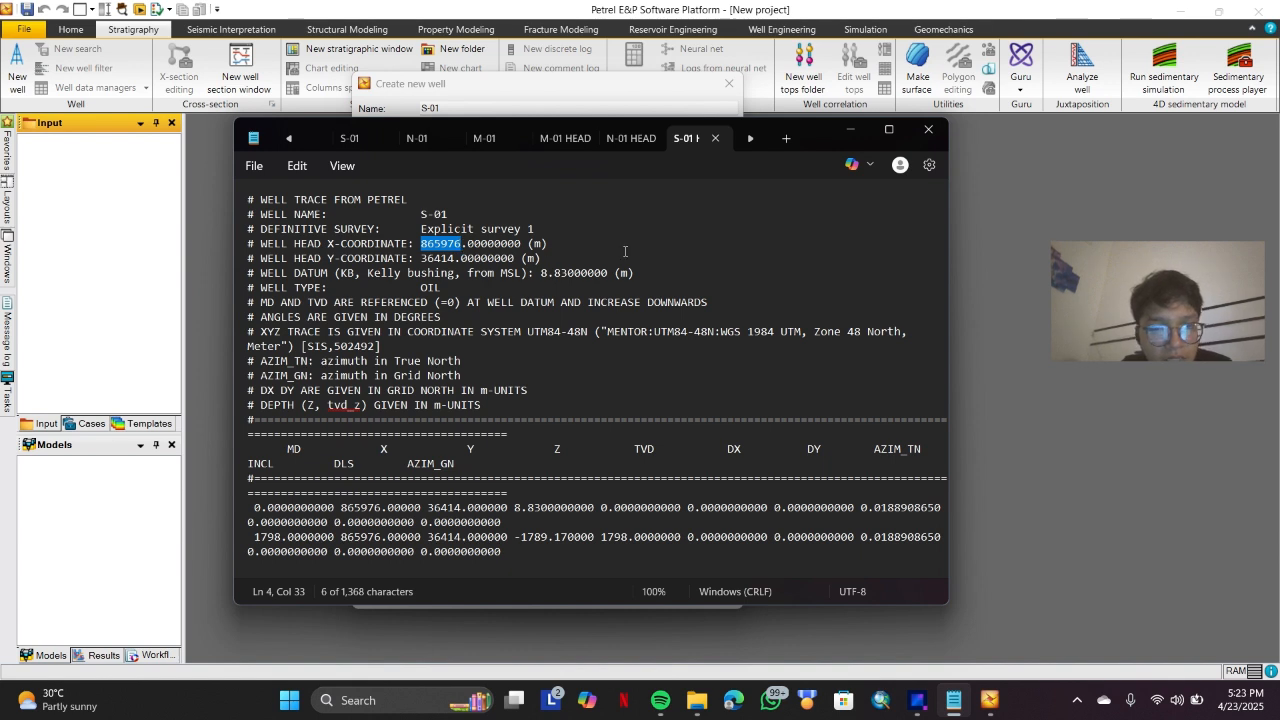
click(993, 170)
drag(646, 156, 544, 160)
key(ctrl+v)
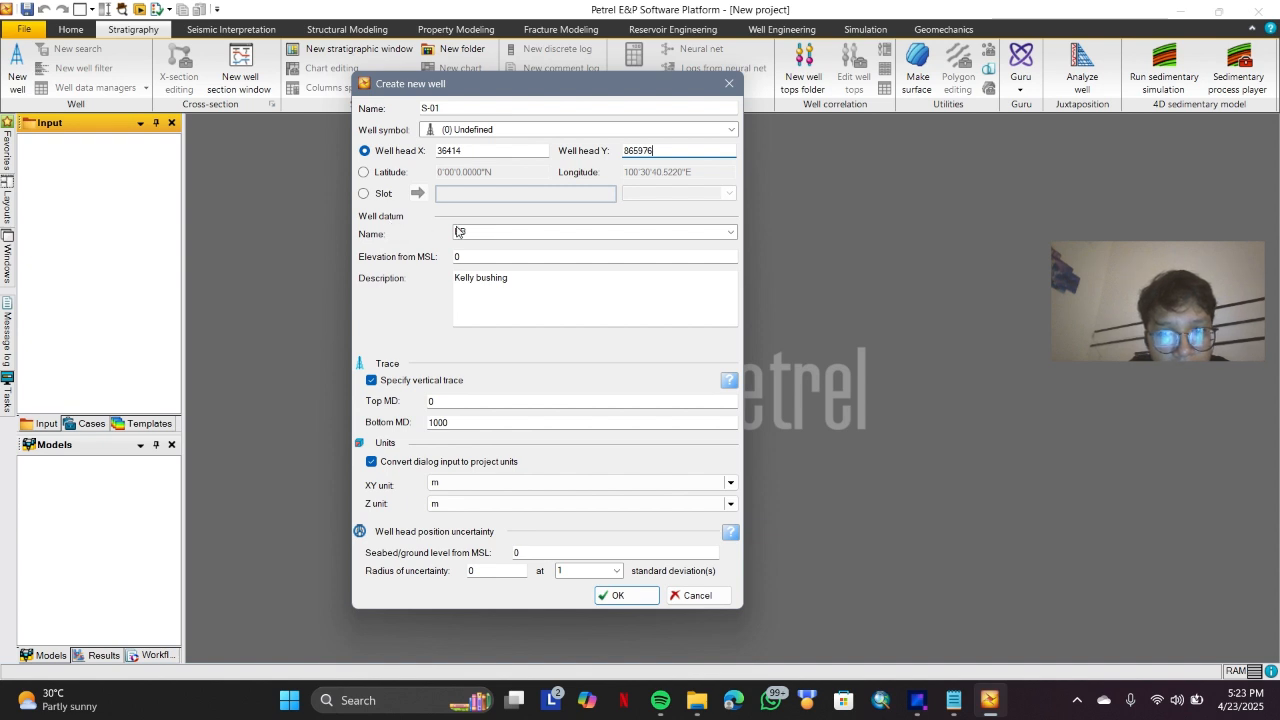
Copy the Kelly bushing datum 8.83 from the S-01 HEAD file and enter it as the KB well datum's Elevation from MSL.
click(731, 232)
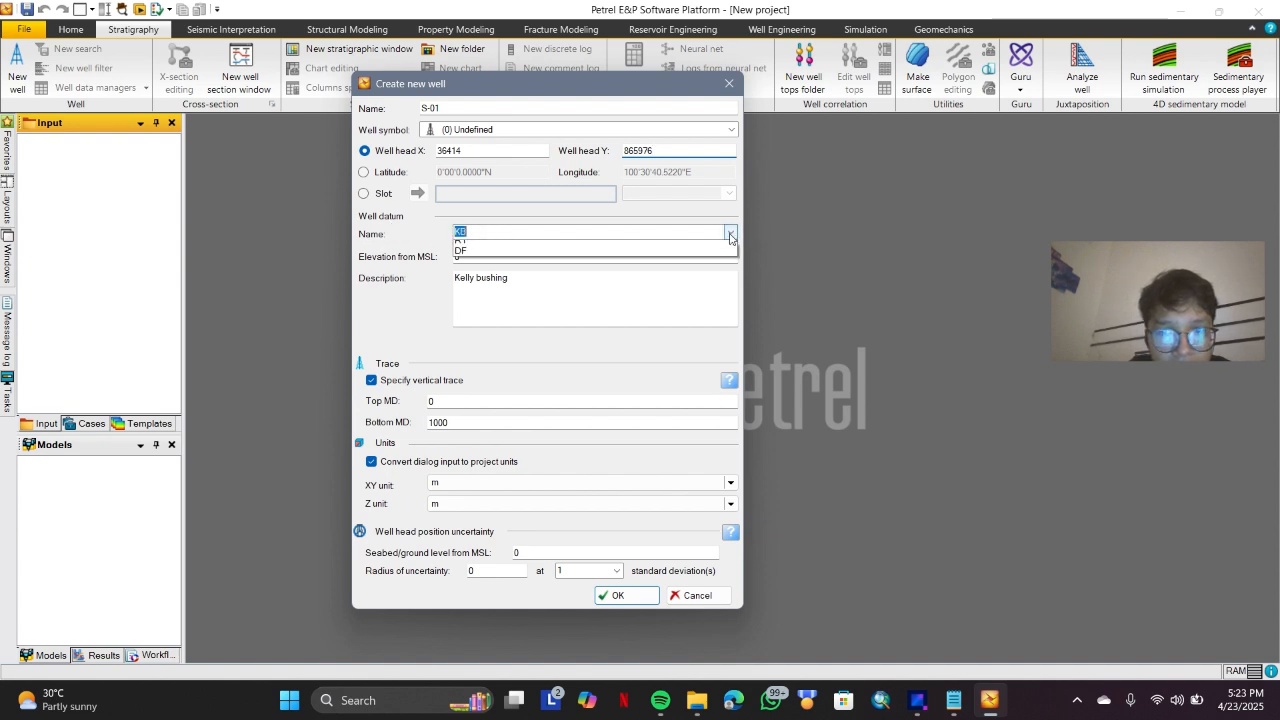
click(731, 232)
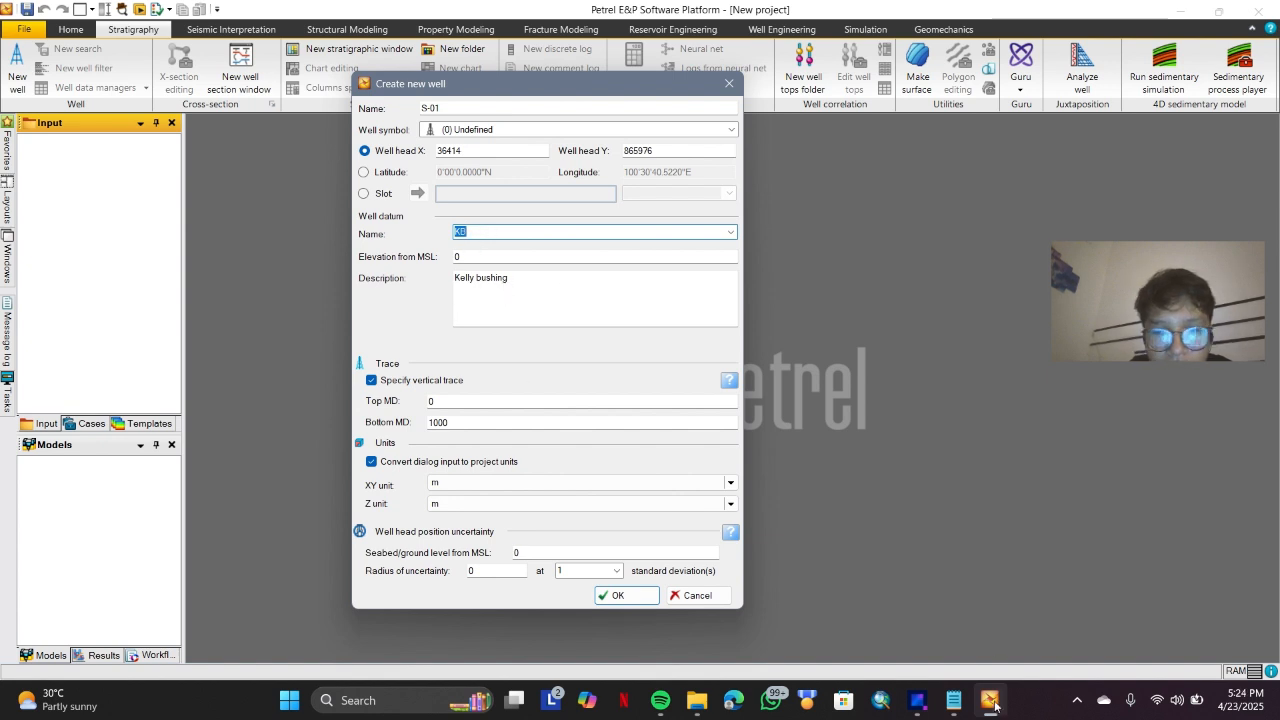
click(953, 700)
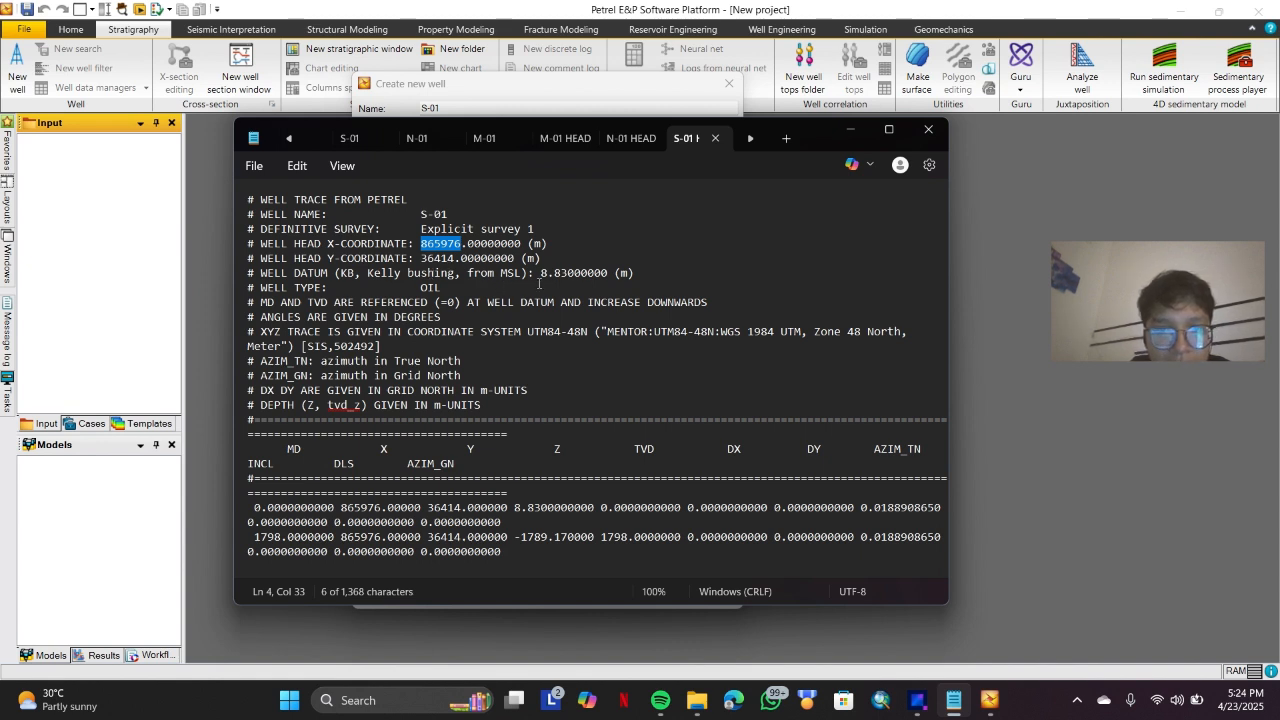
drag(540, 273, 571, 273)
key(ctrl+c)
key(alt+Tab)
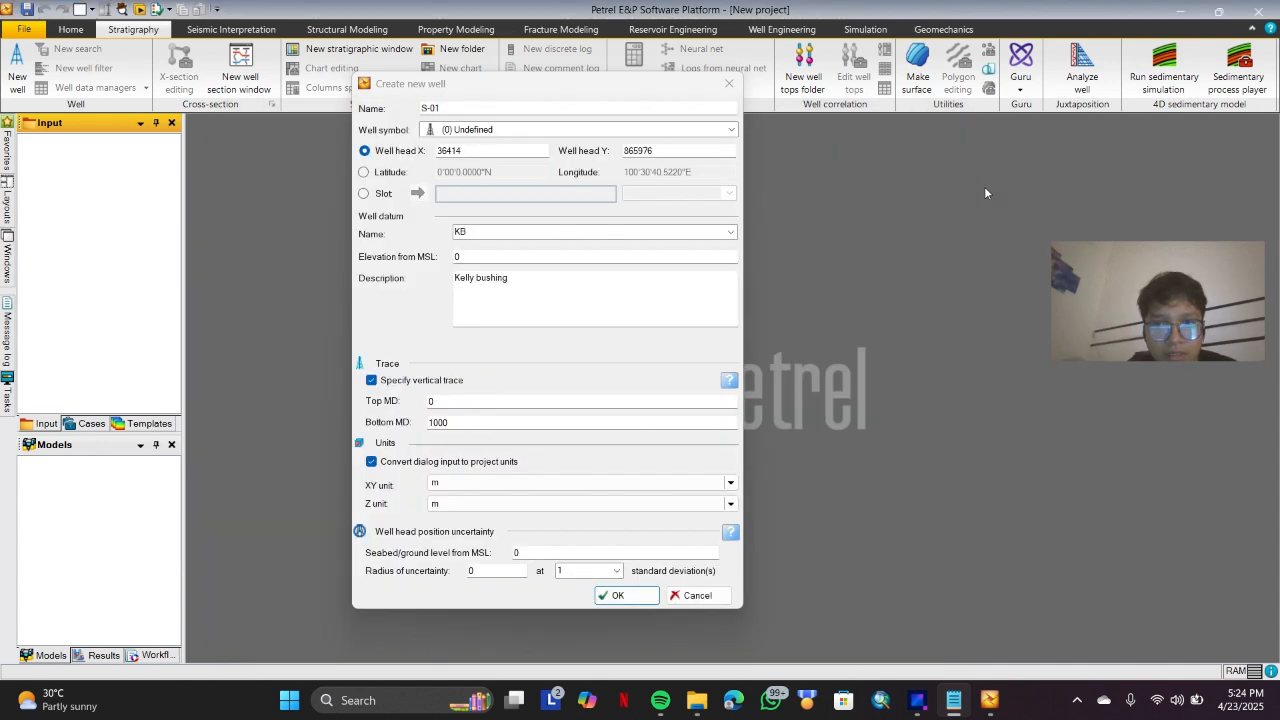
double_click(492, 256)
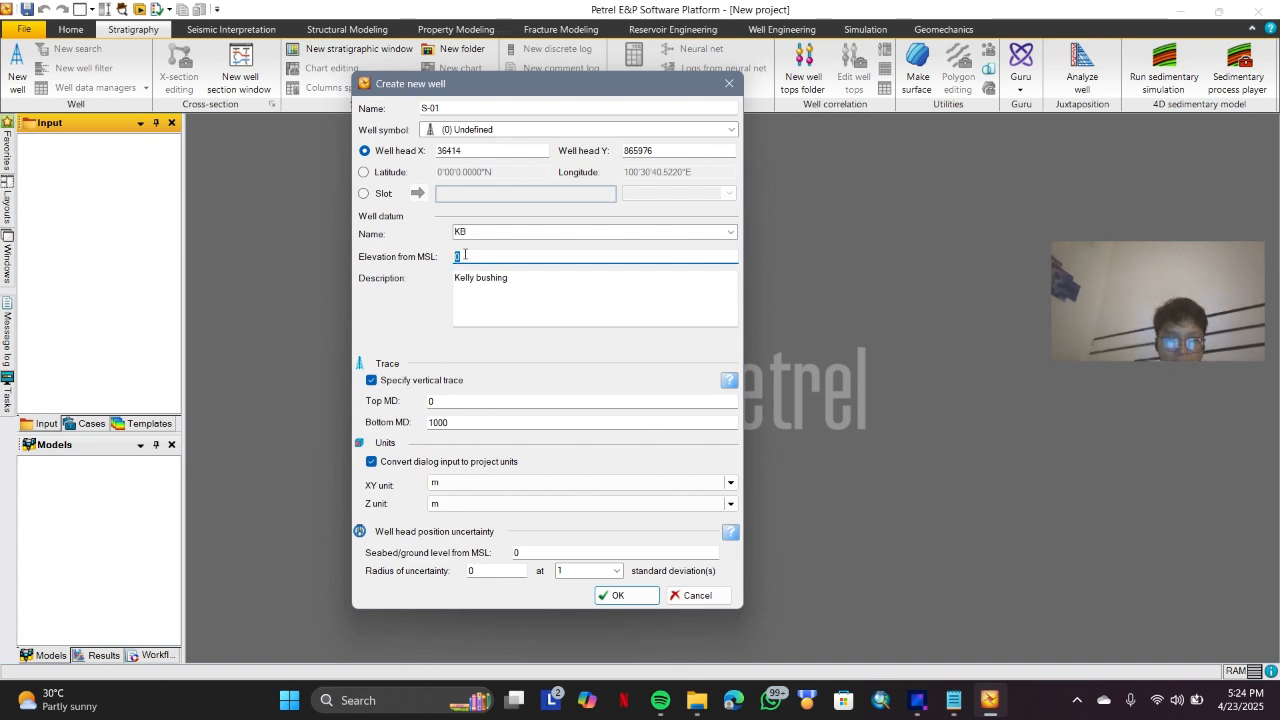
key(ctrl+v)
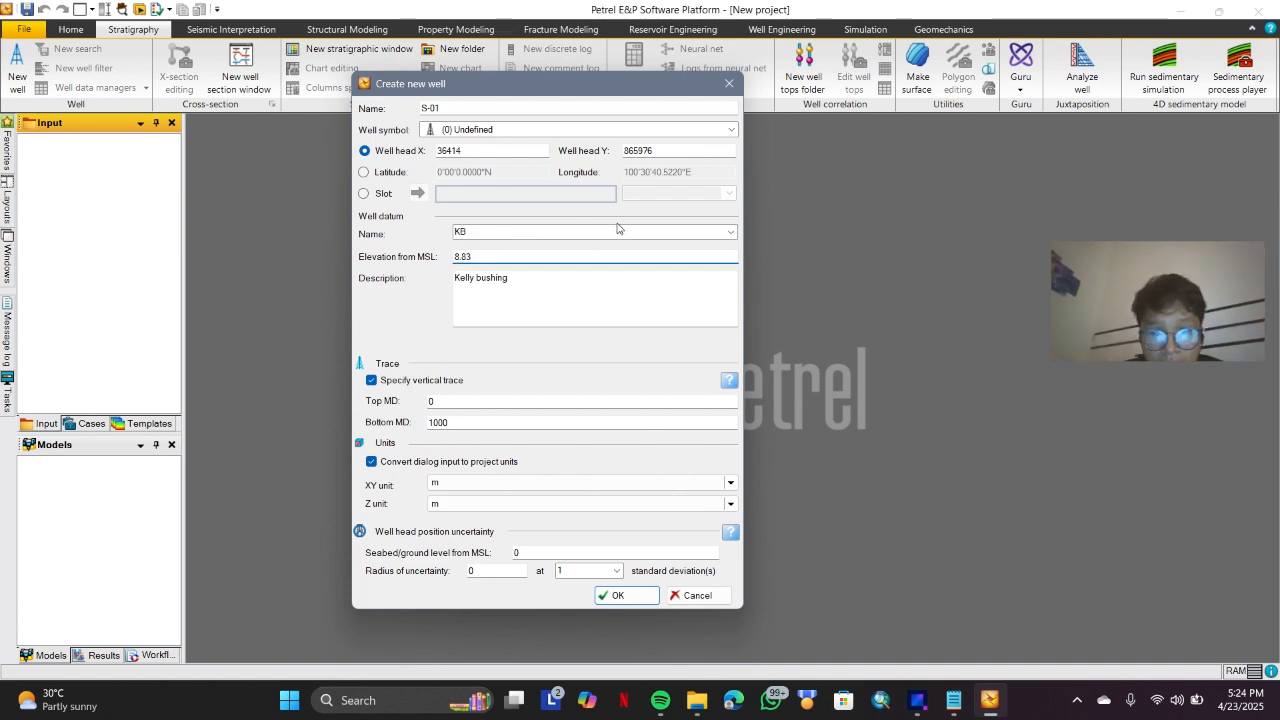
Accept the new well settings to create S-01, keeping dialog input converted to project units.
click(916, 706)
click(916, 706)
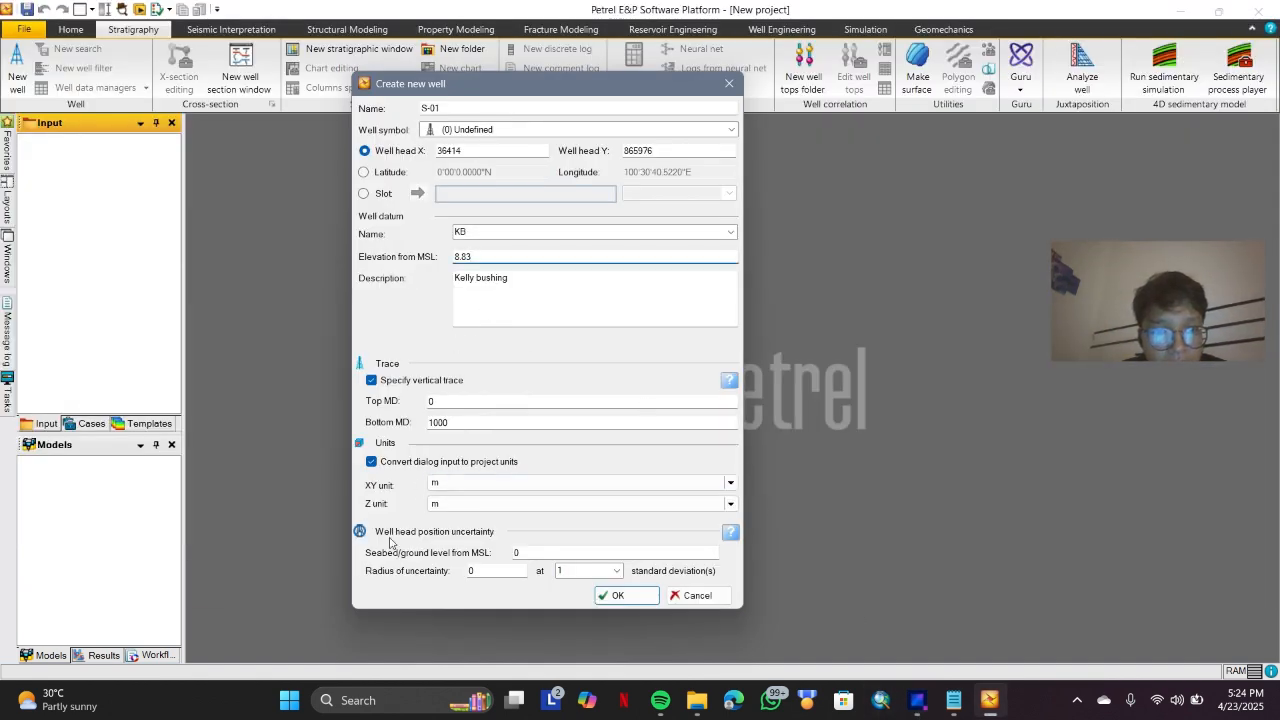
click(390, 463)
click(398, 464)
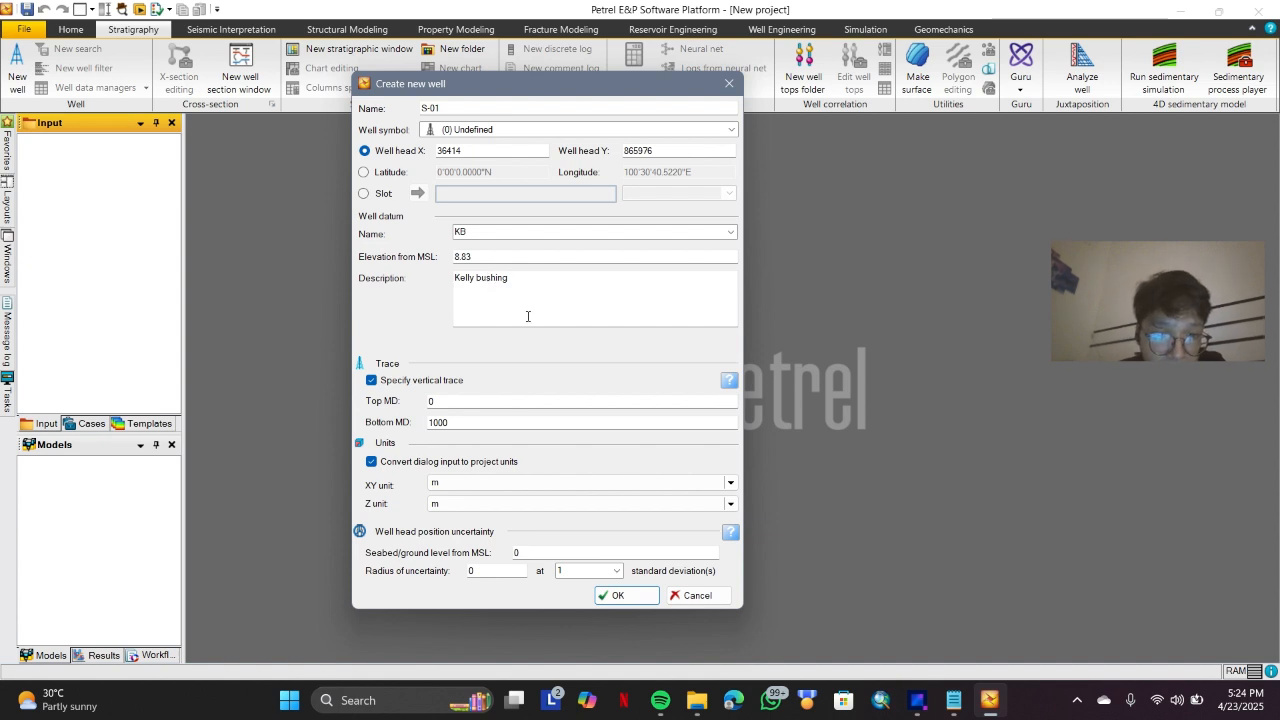
click(641, 597)
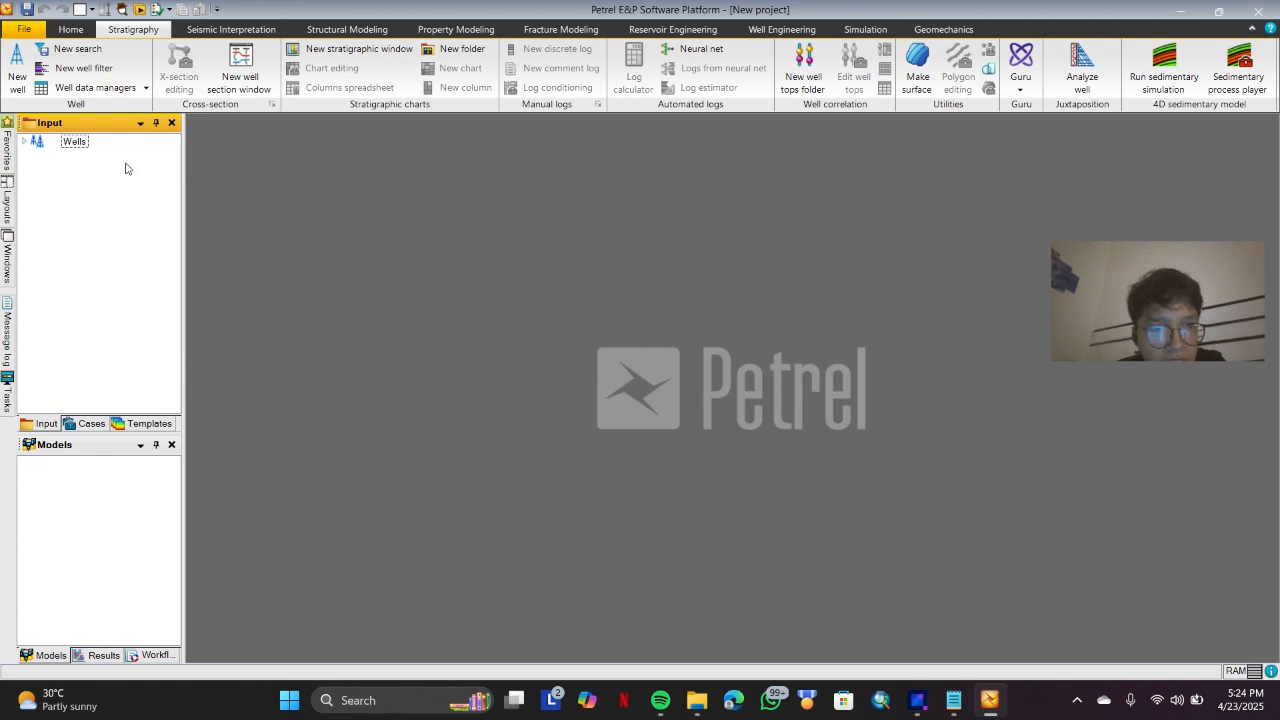
Expand the Wells folder and check what the new S-01 well contains.
click(24, 142)
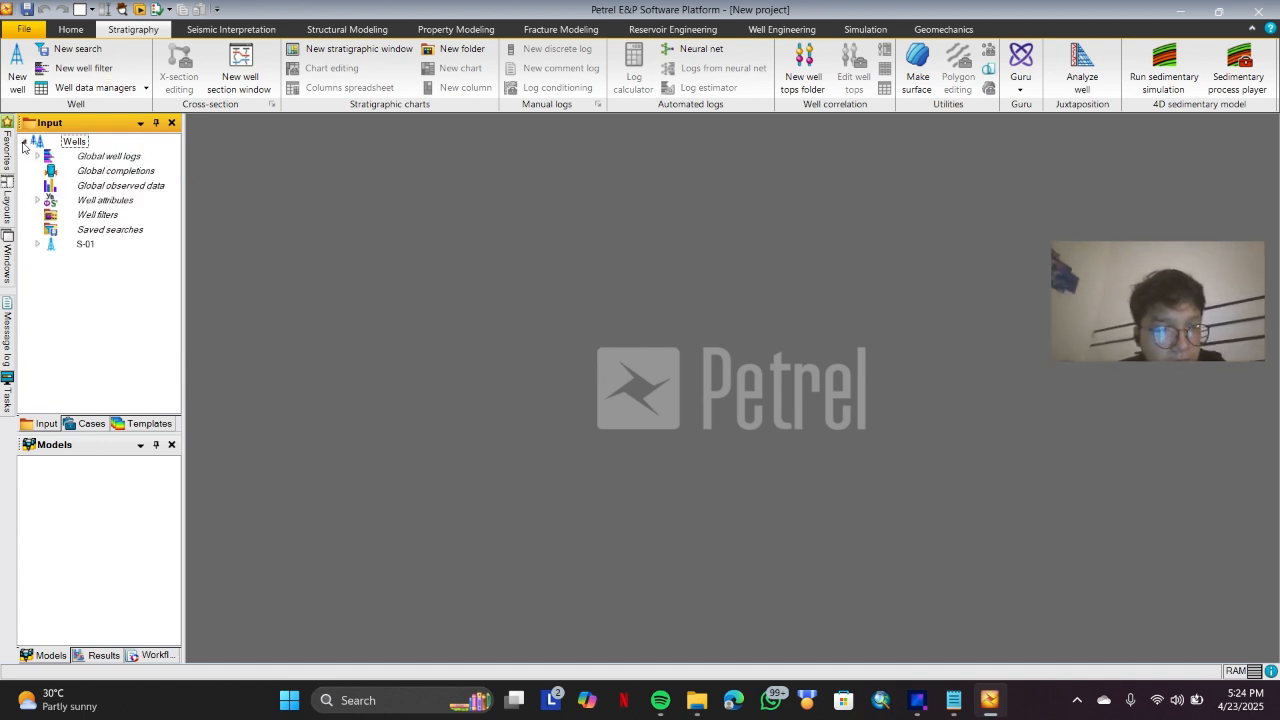
click(37, 245)
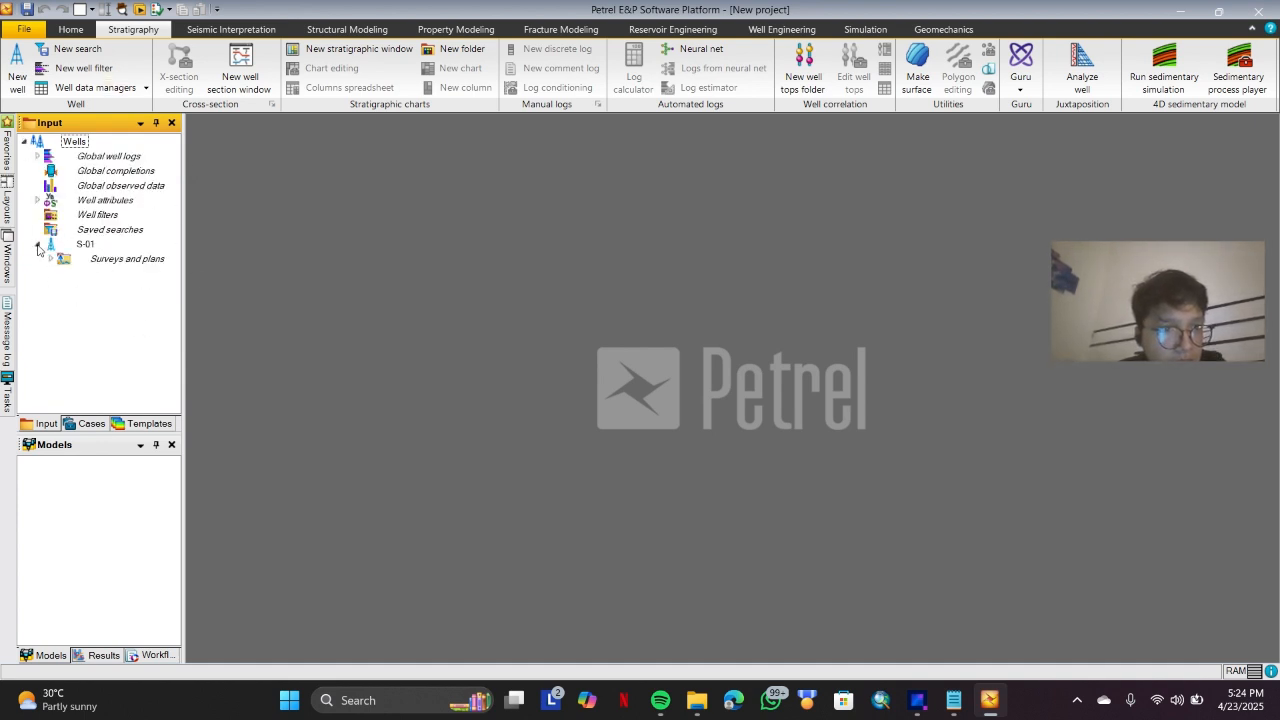
click(38, 246)
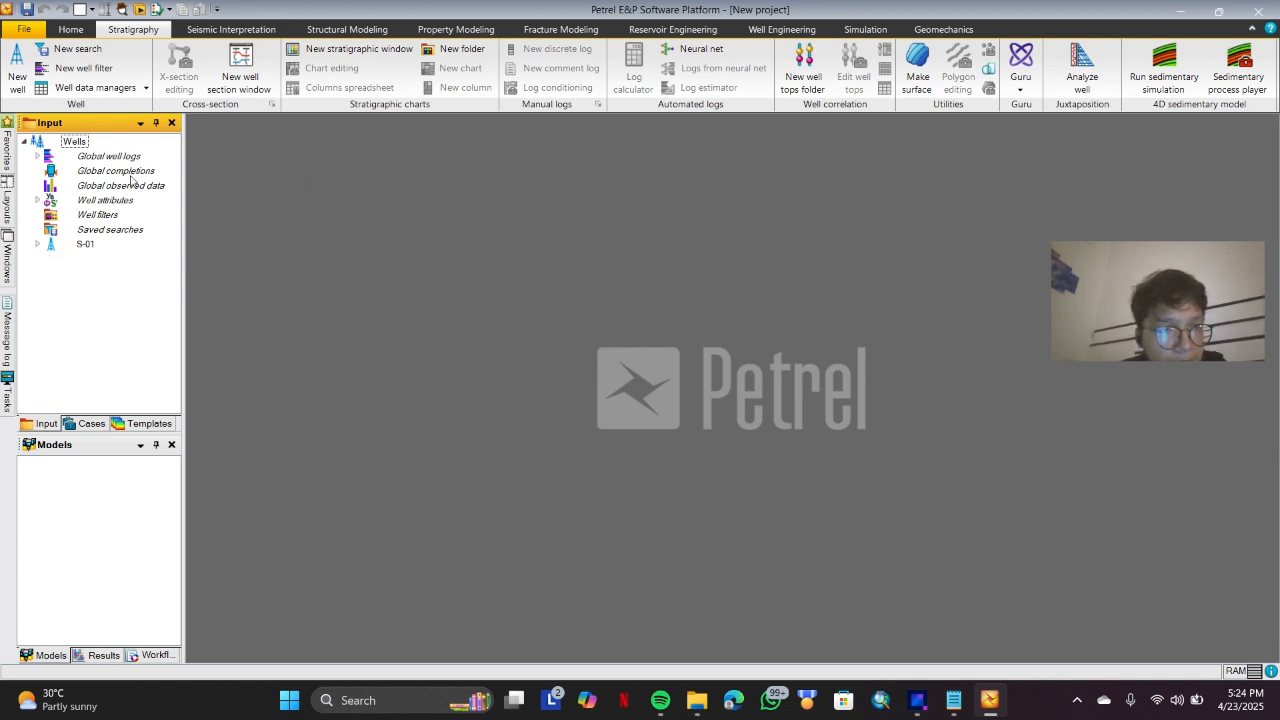
click(102, 157)
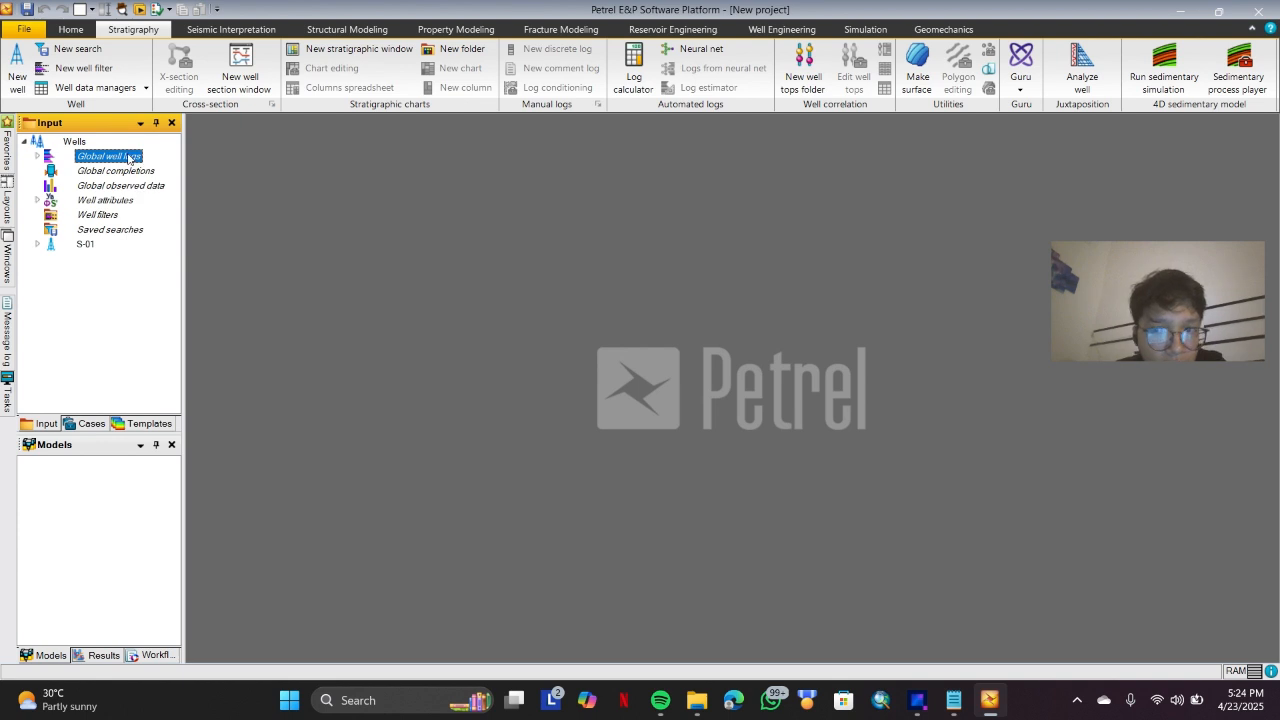
right_click(116, 159)
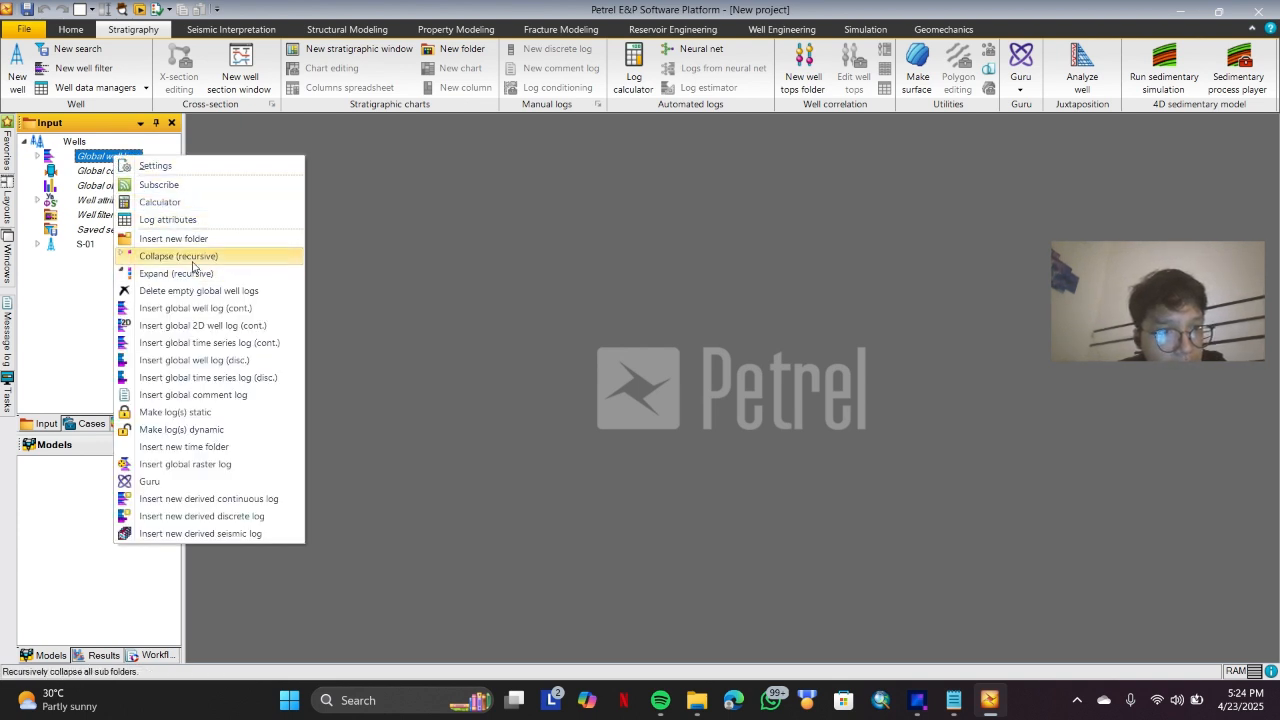
click(363, 220)
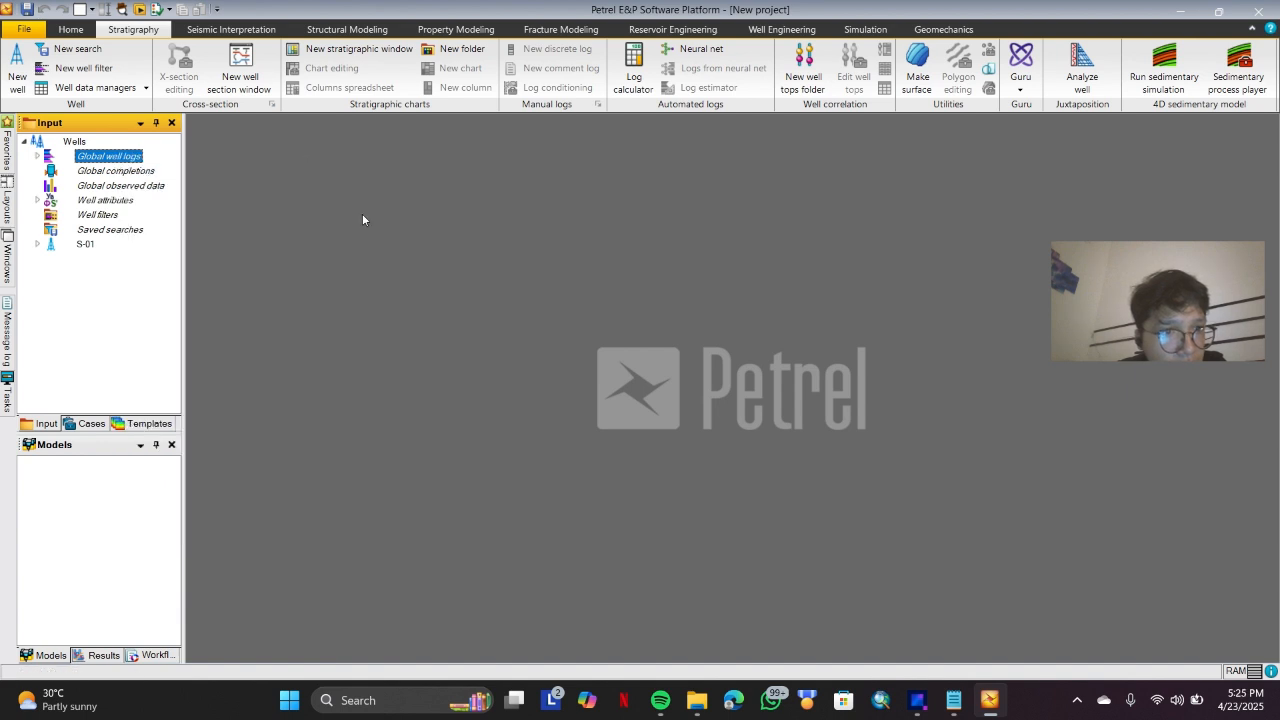
right_click(72, 142)
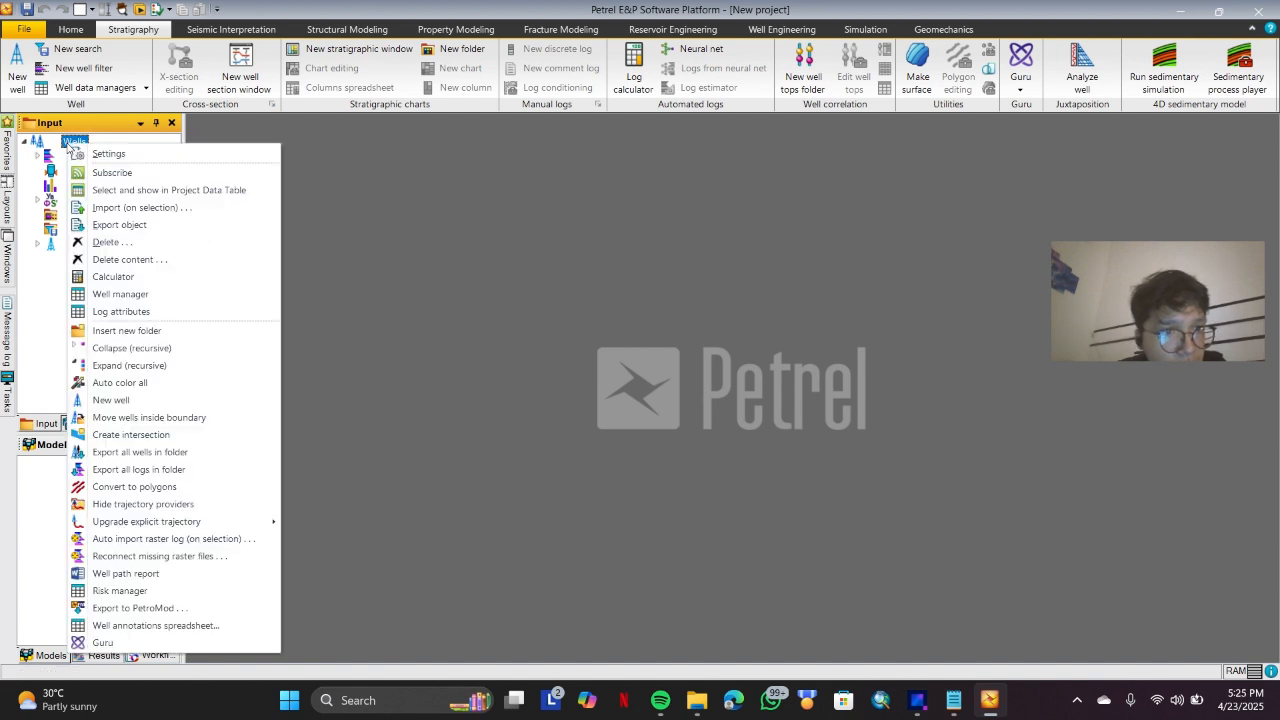
click(347, 163)
click(25, 143)
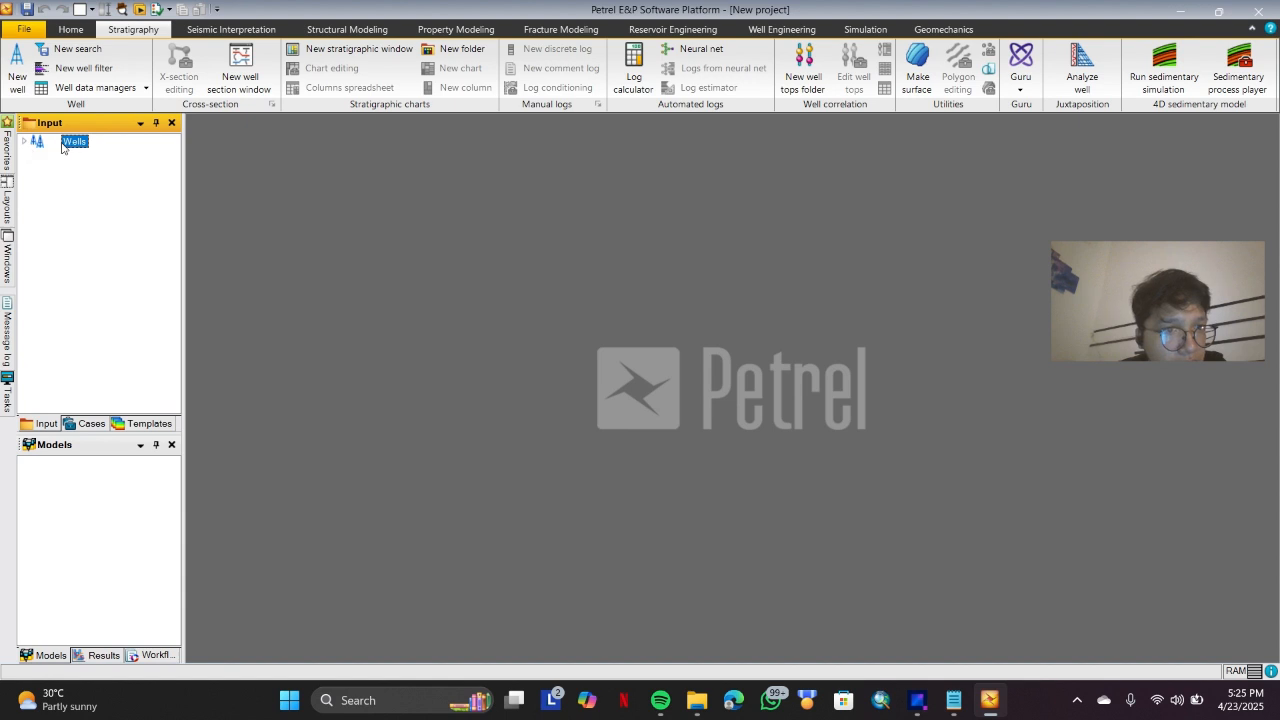
click(26, 143)
Start importing the S-01 file from the Las folder into the Wells folder as Well logs (ASCII).
right_click(68, 146)
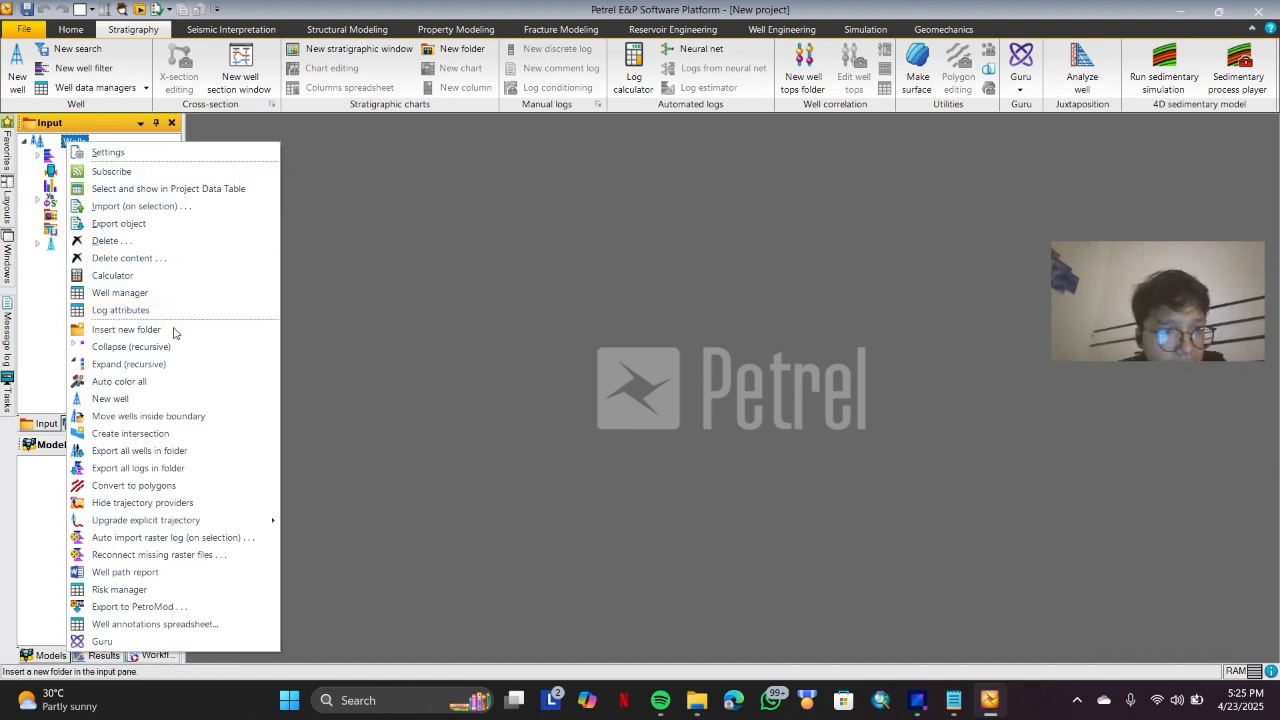
click(131, 207)
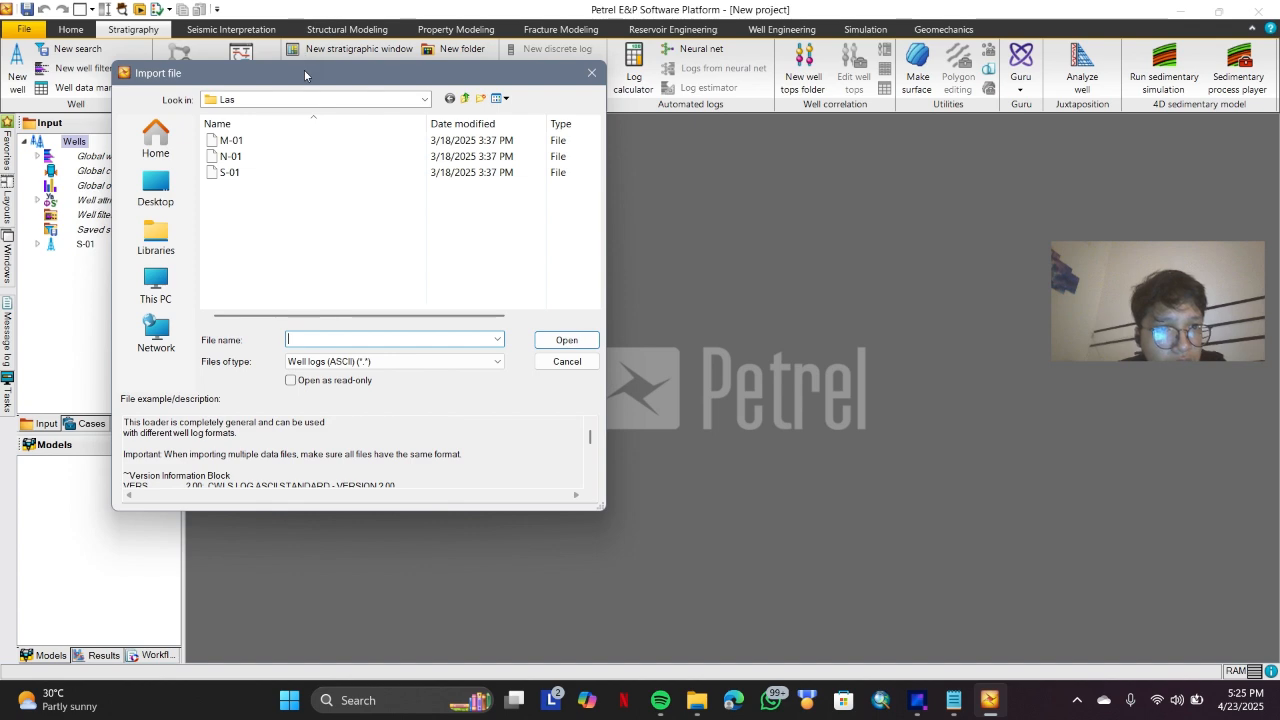
drag(311, 76, 390, 137)
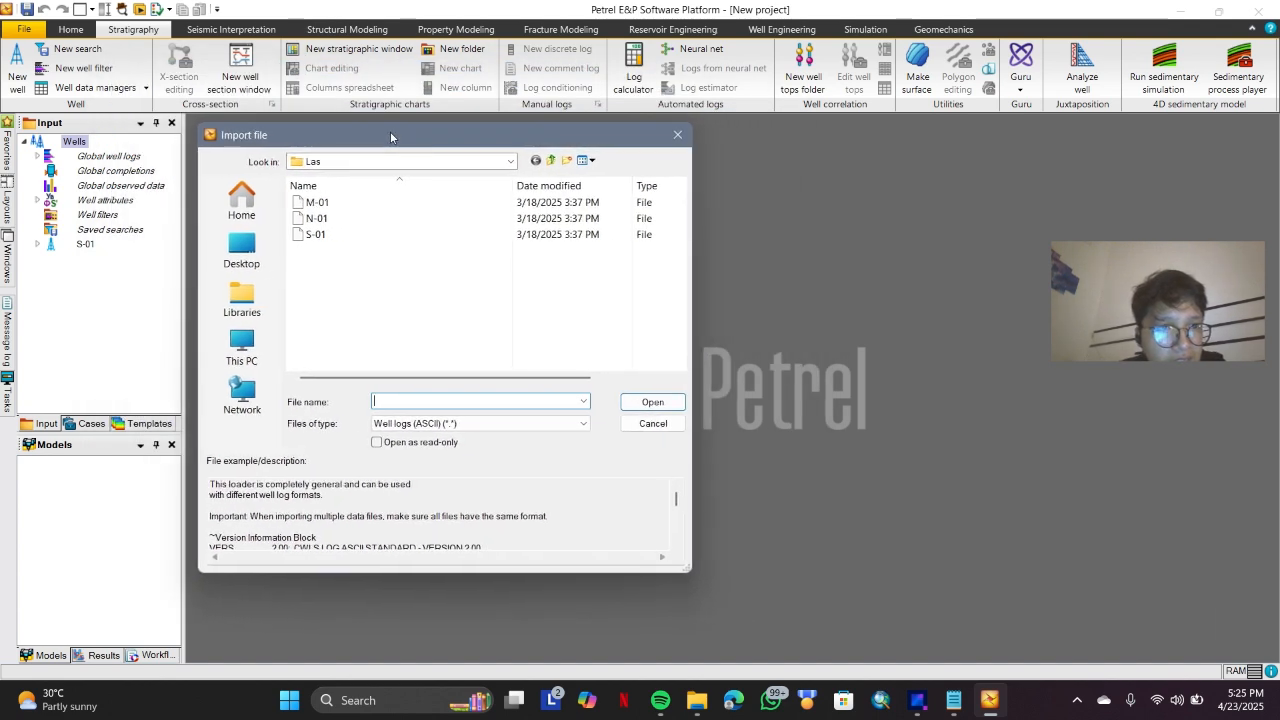
click(324, 236)
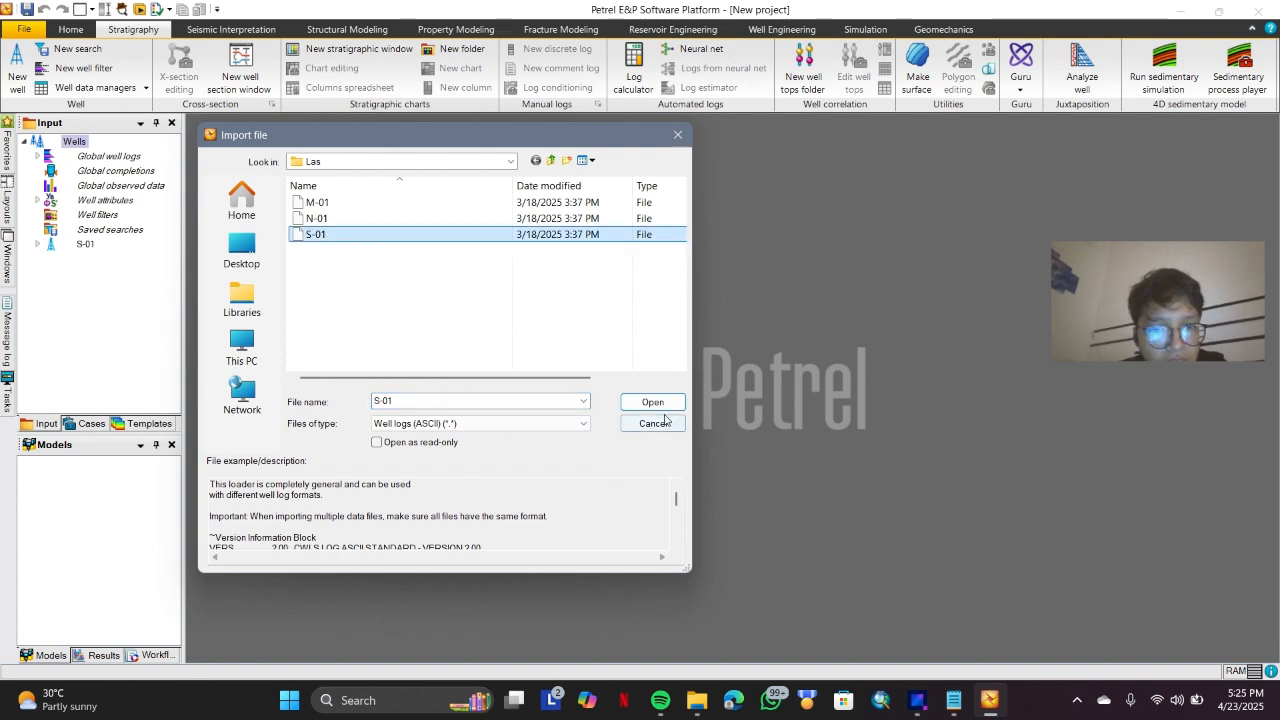
click(652, 402)
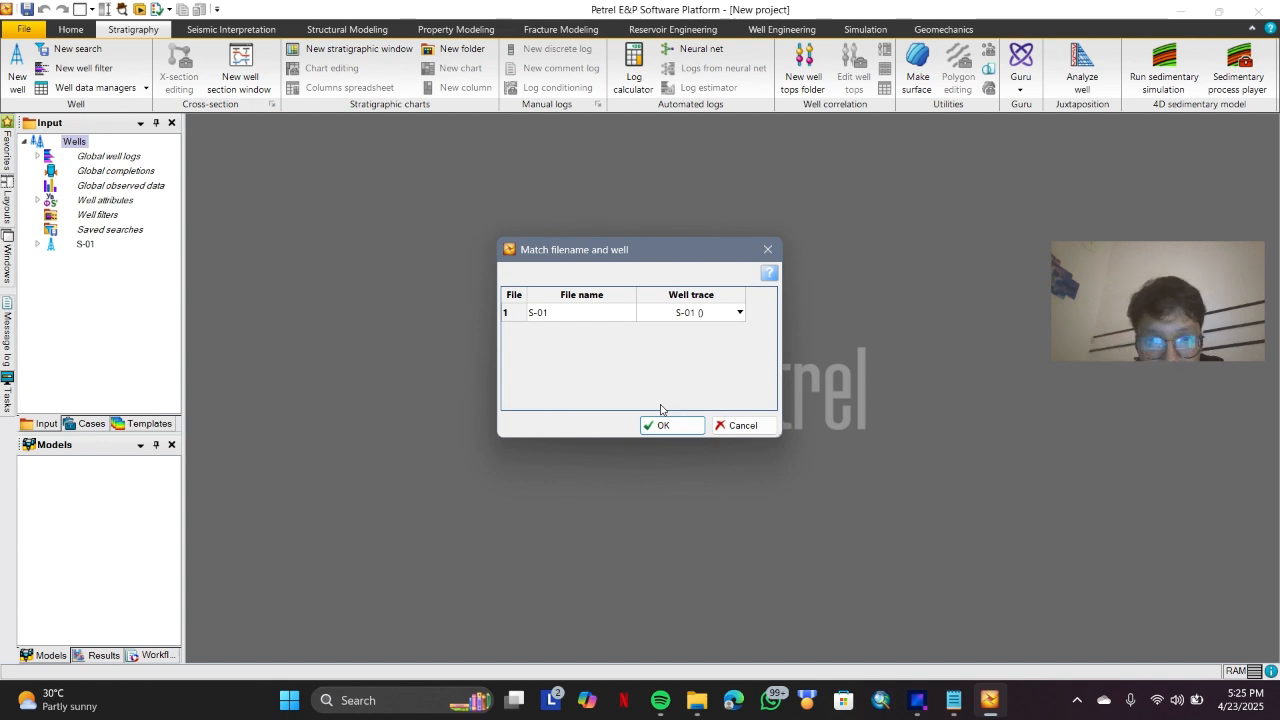
Match the S-01 file to well trace S-01 and import its logs by MD with logs autodetected.
click(741, 314)
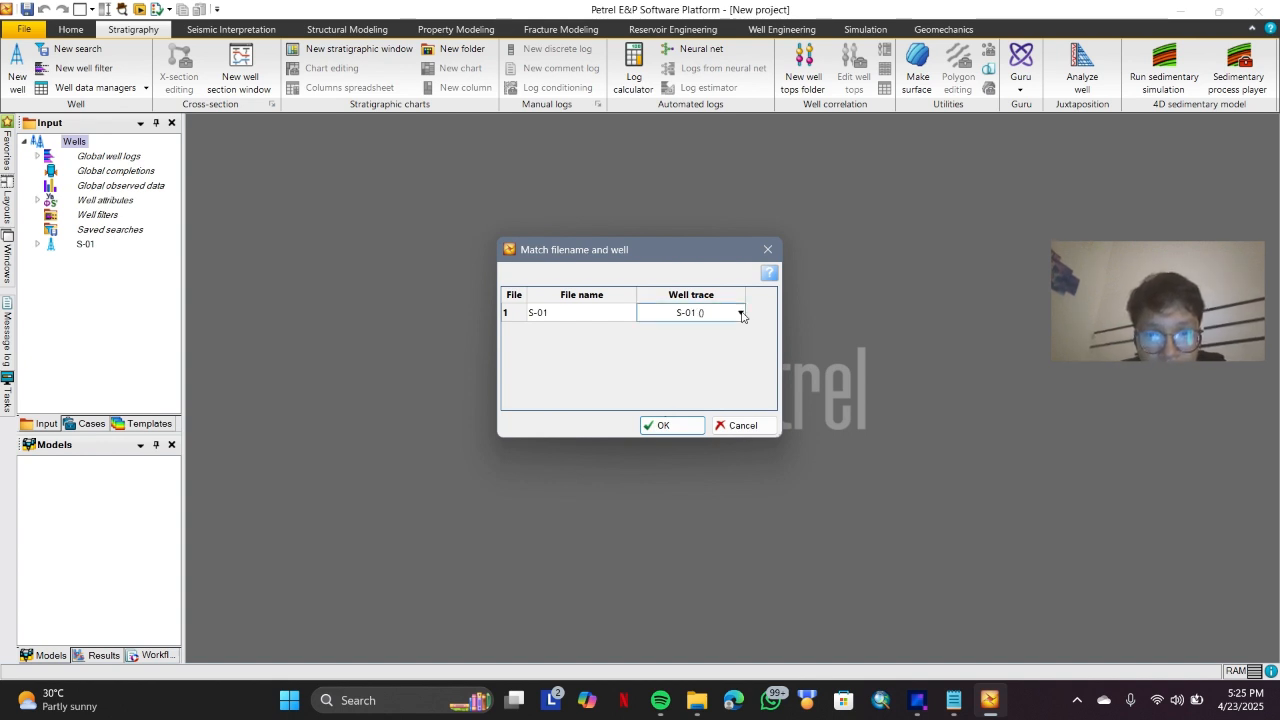
click(741, 314)
click(670, 392)
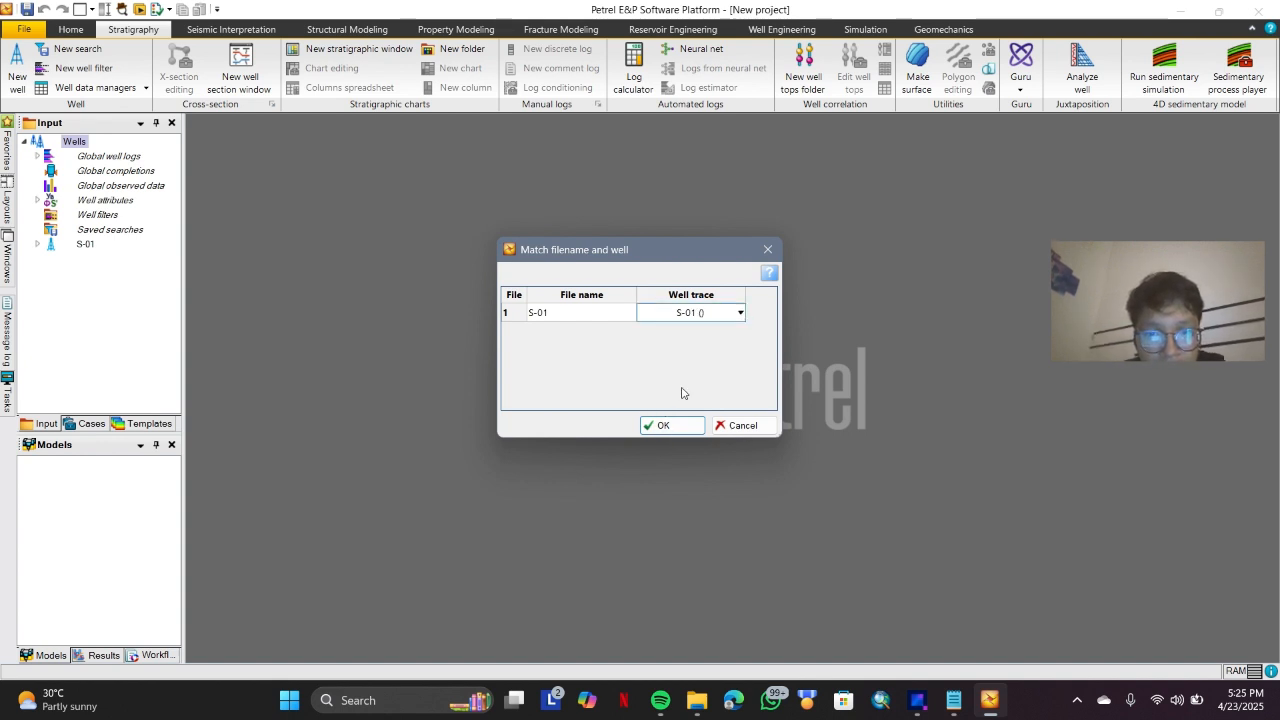
click(686, 424)
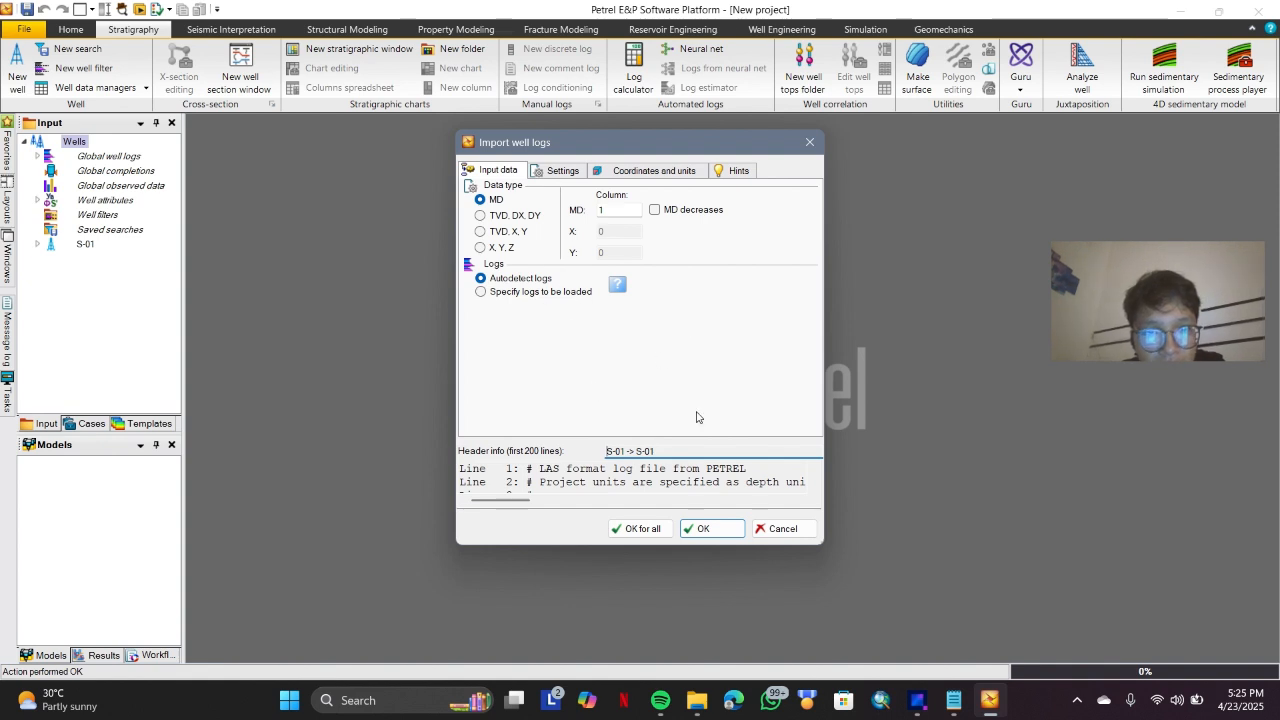
click(641, 529)
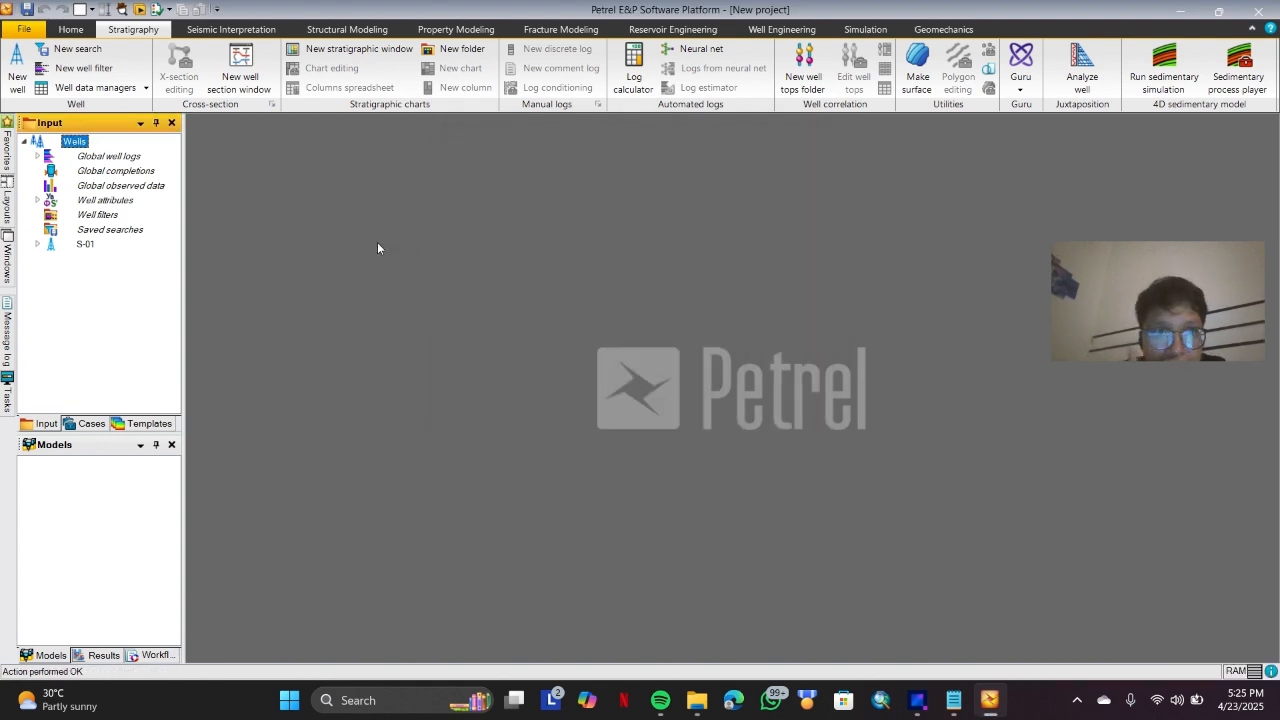
Expand well S-01 and its Well logs folder to review the imported logs.
click(37, 244)
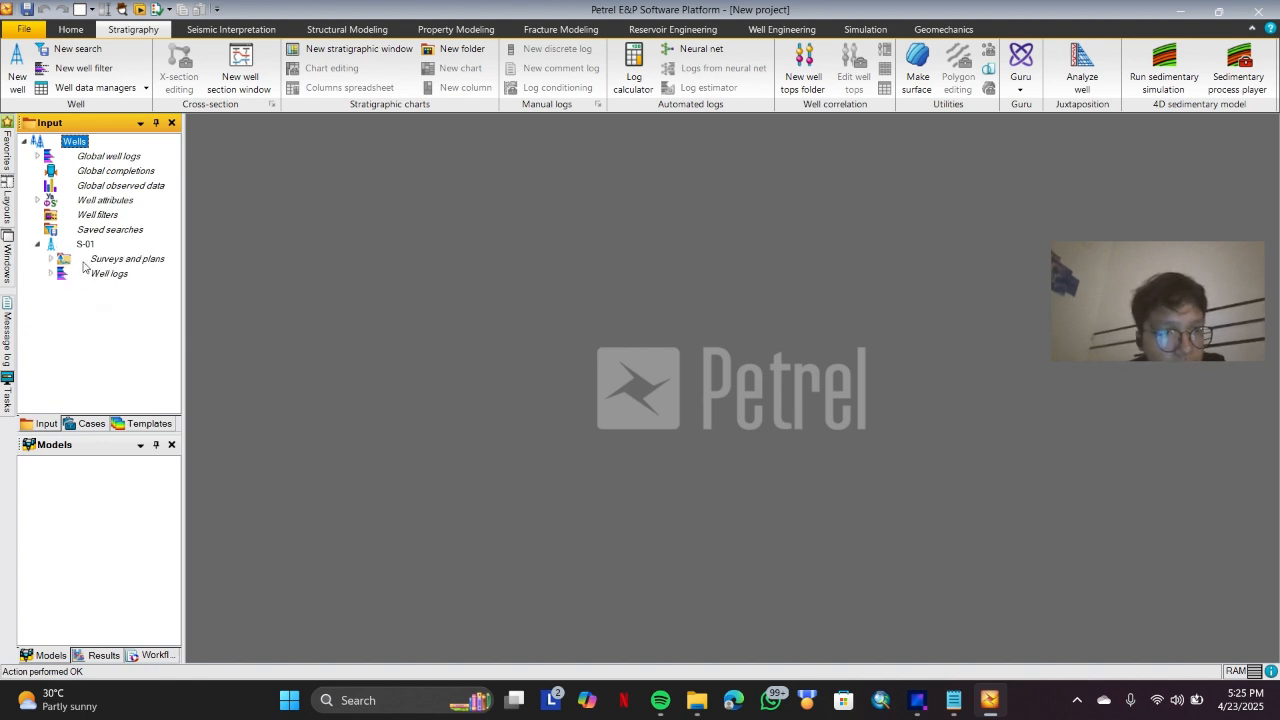
click(51, 273)
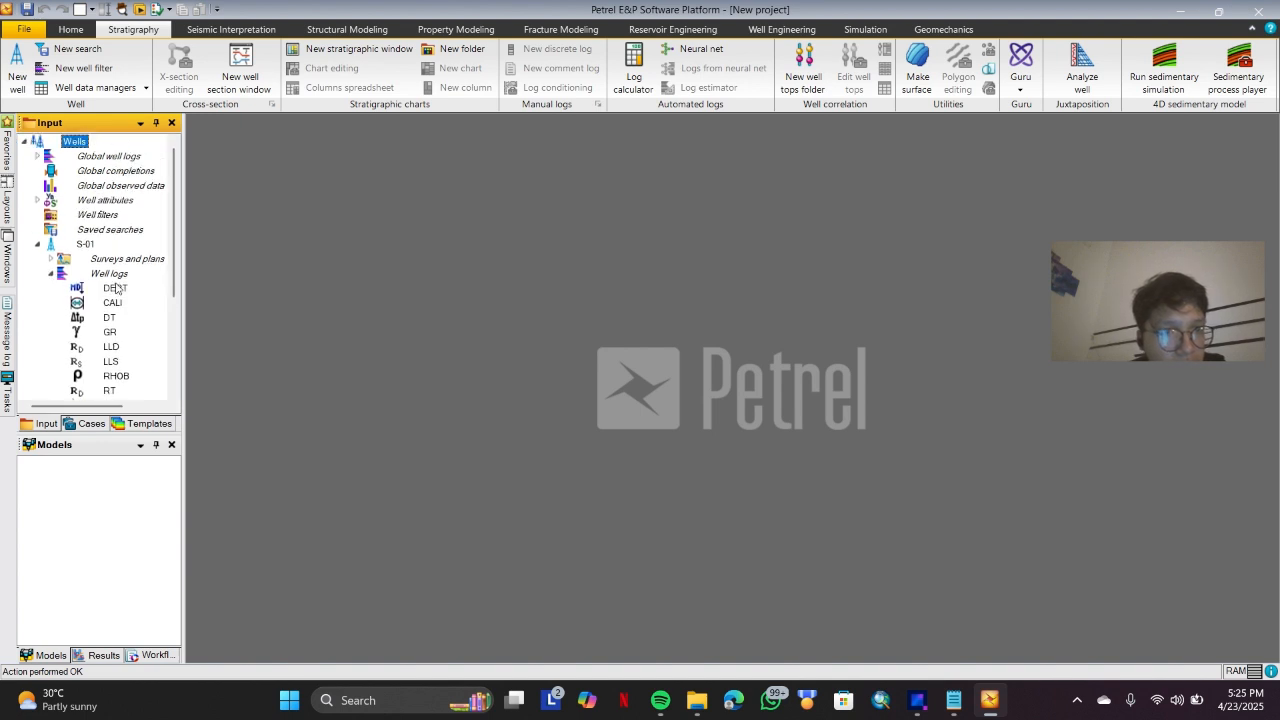
click(917, 700)
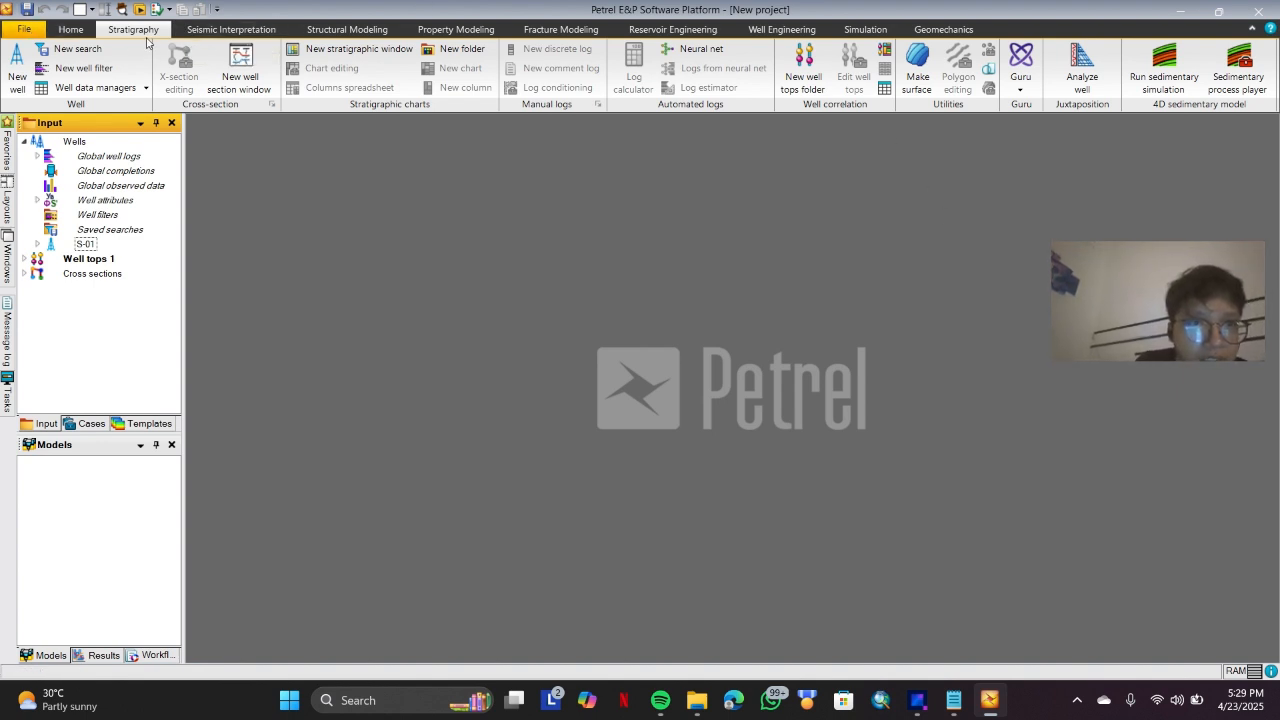
Create a new well section window with a new x-section and template, and display well S-01 with all global well logs.
click(240, 66)
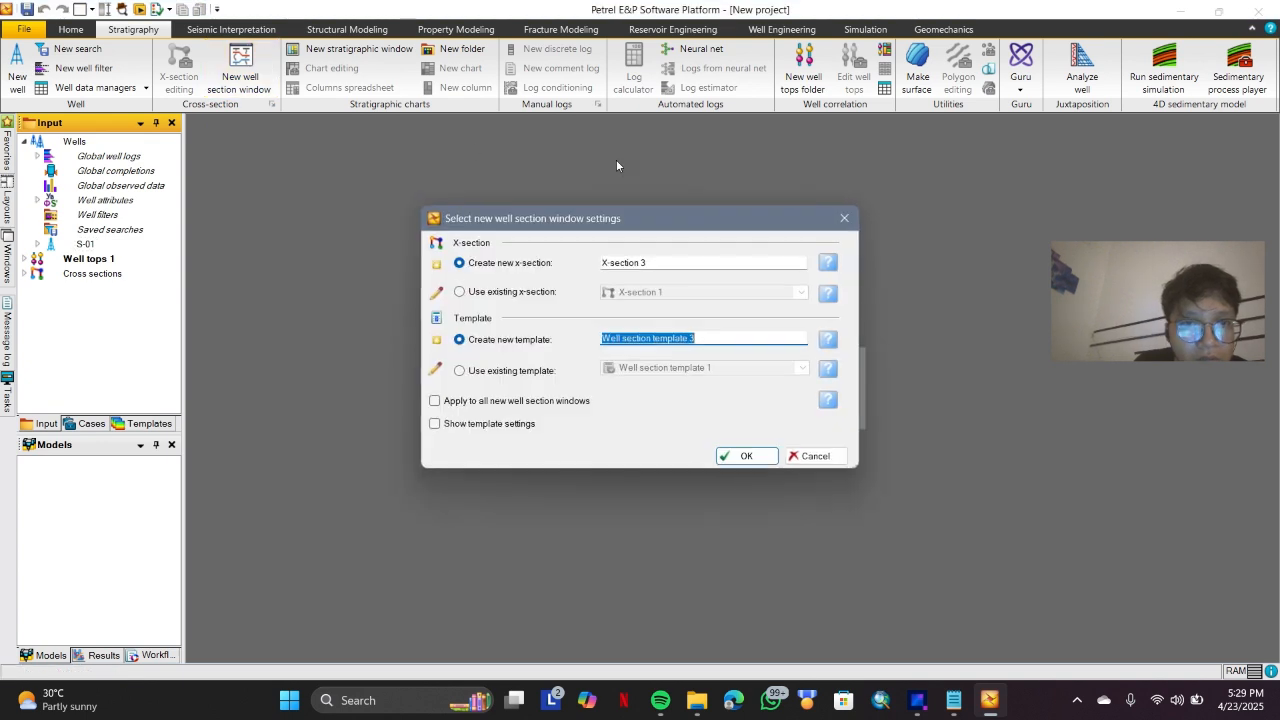
click(747, 456)
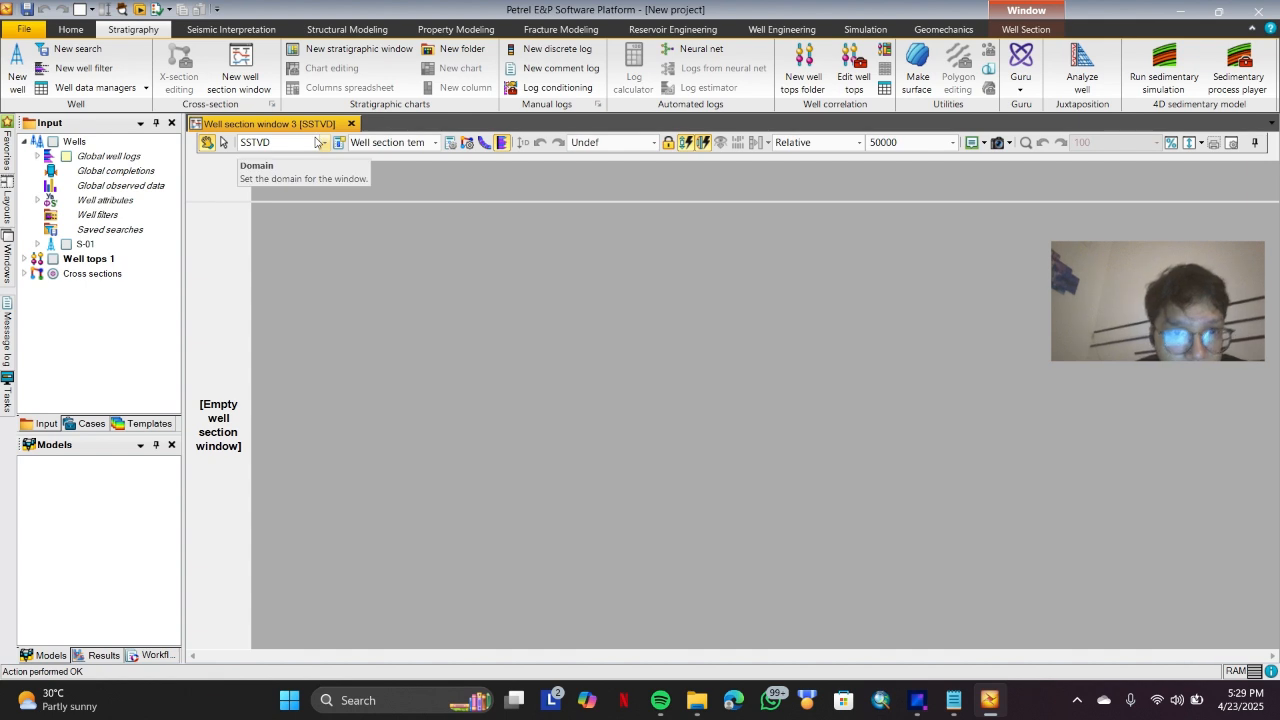
click(66, 245)
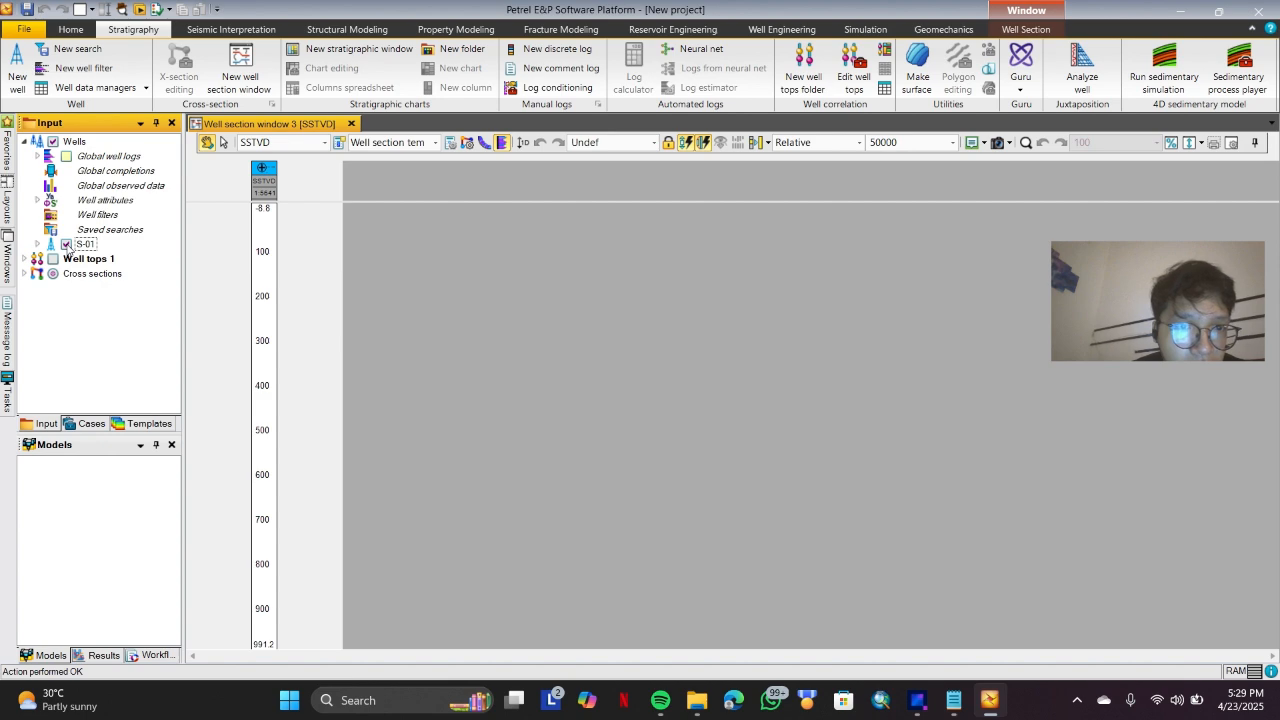
click(65, 157)
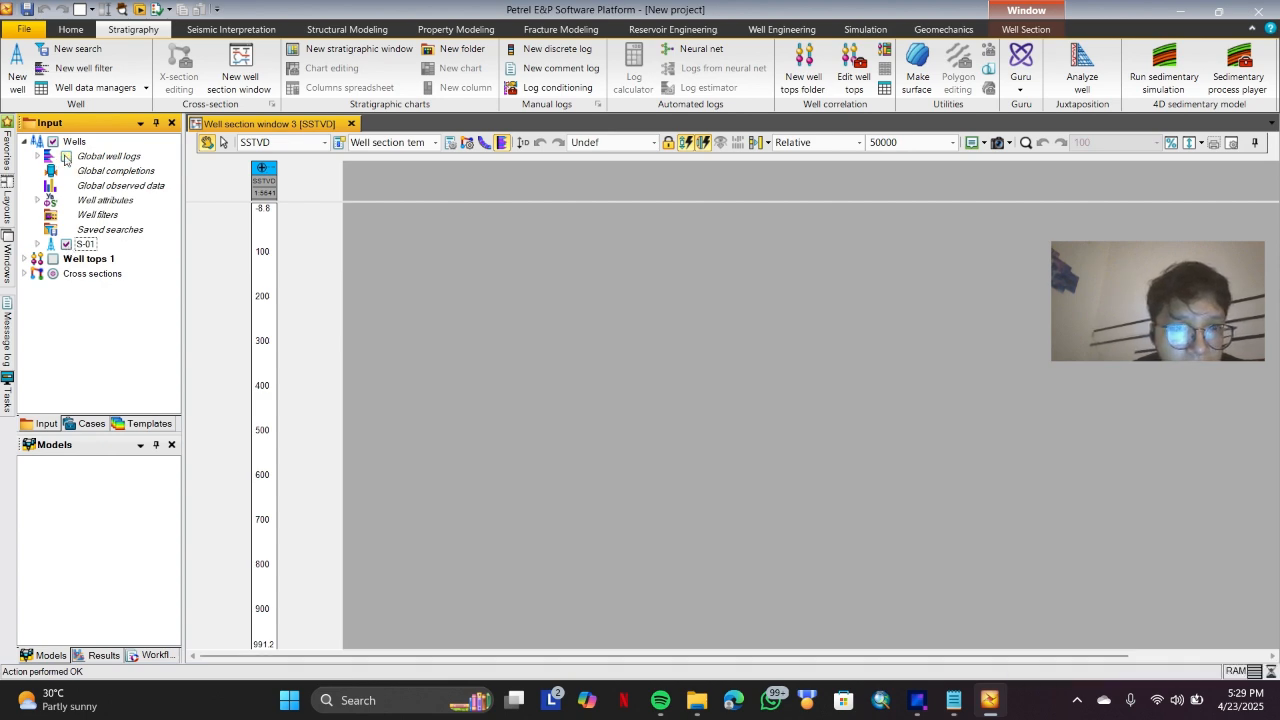
scroll(928, 474, down, 6)
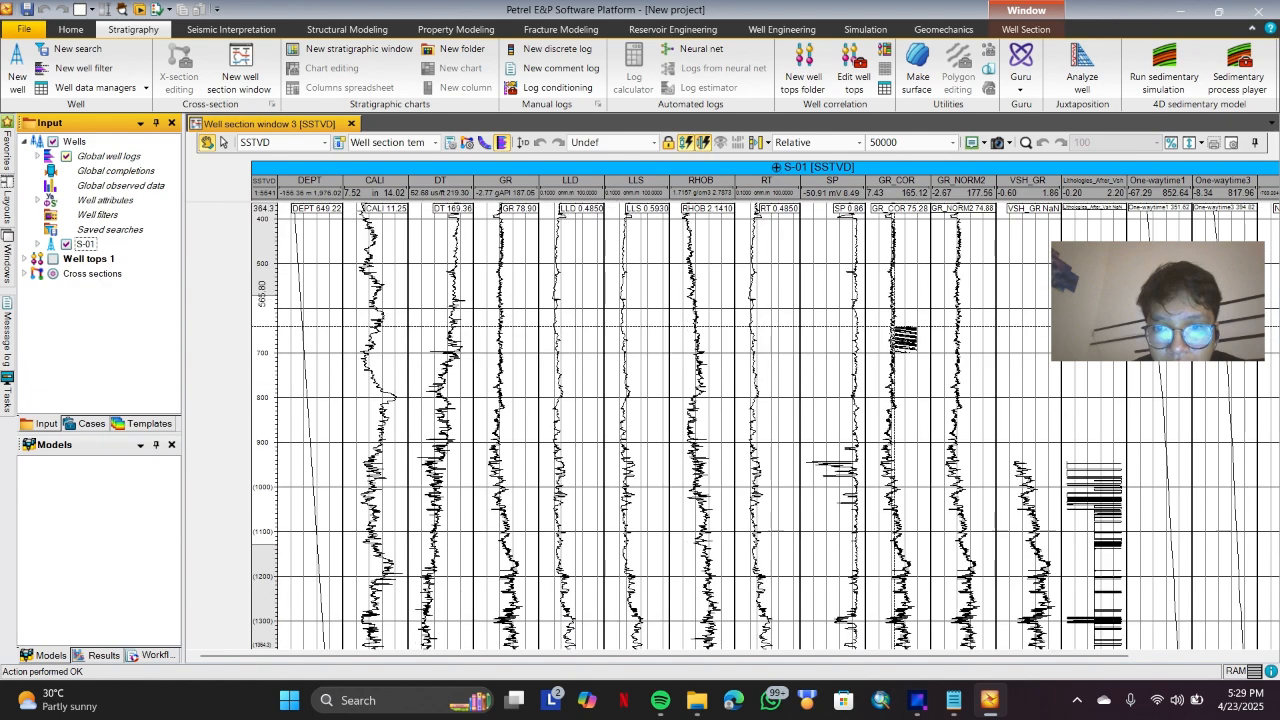
scroll(928, 474, up, 3)
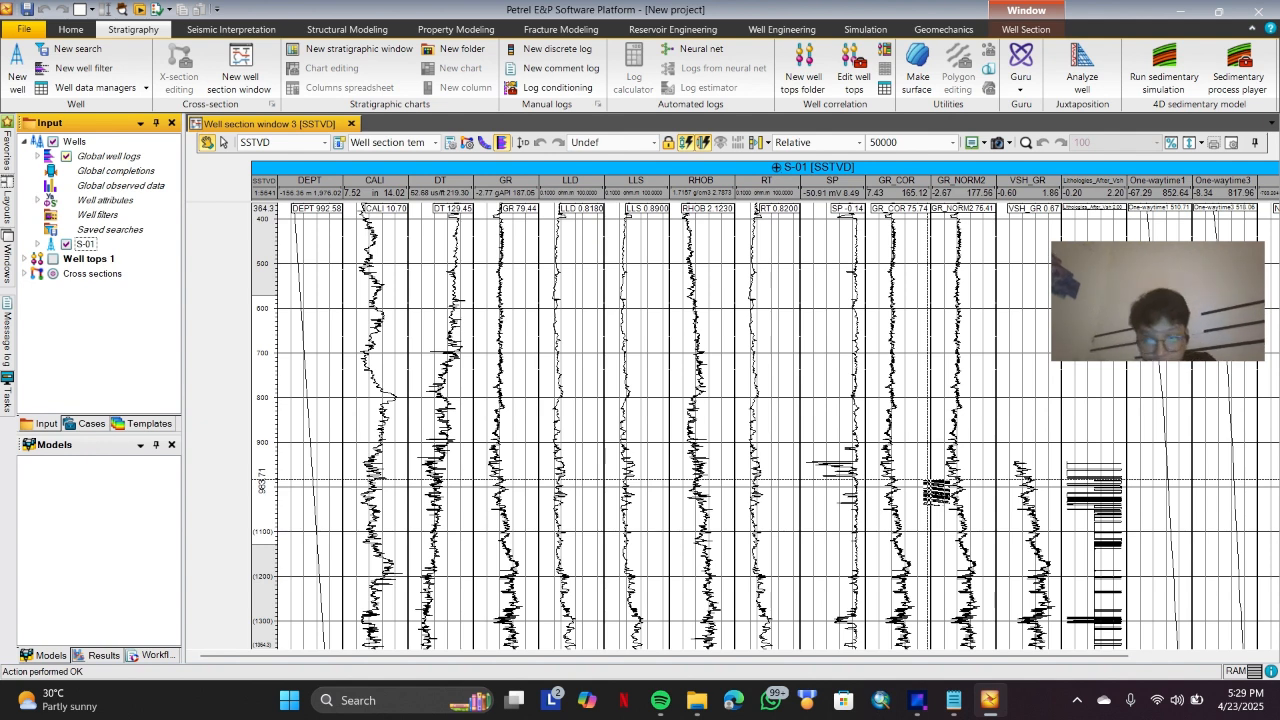
Open the settings of the well section template and review its list of tracks and logs.
key(XF86MonBrightnessUp)
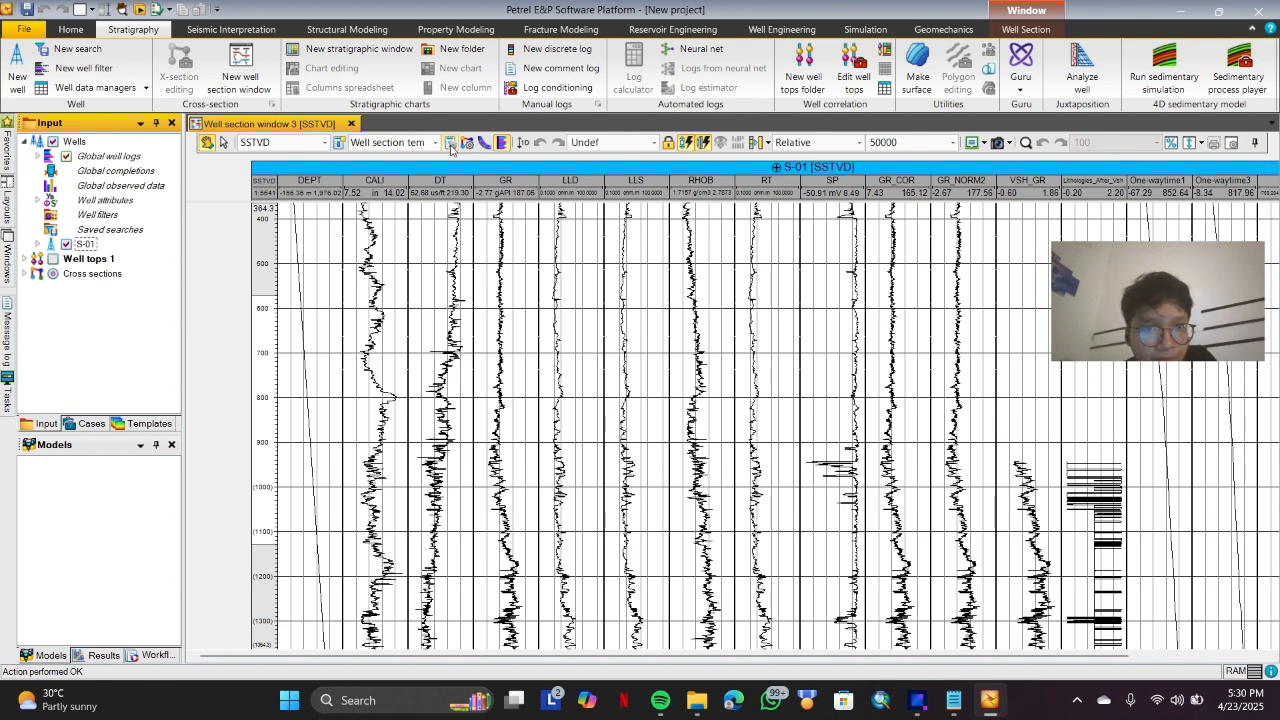
click(449, 143)
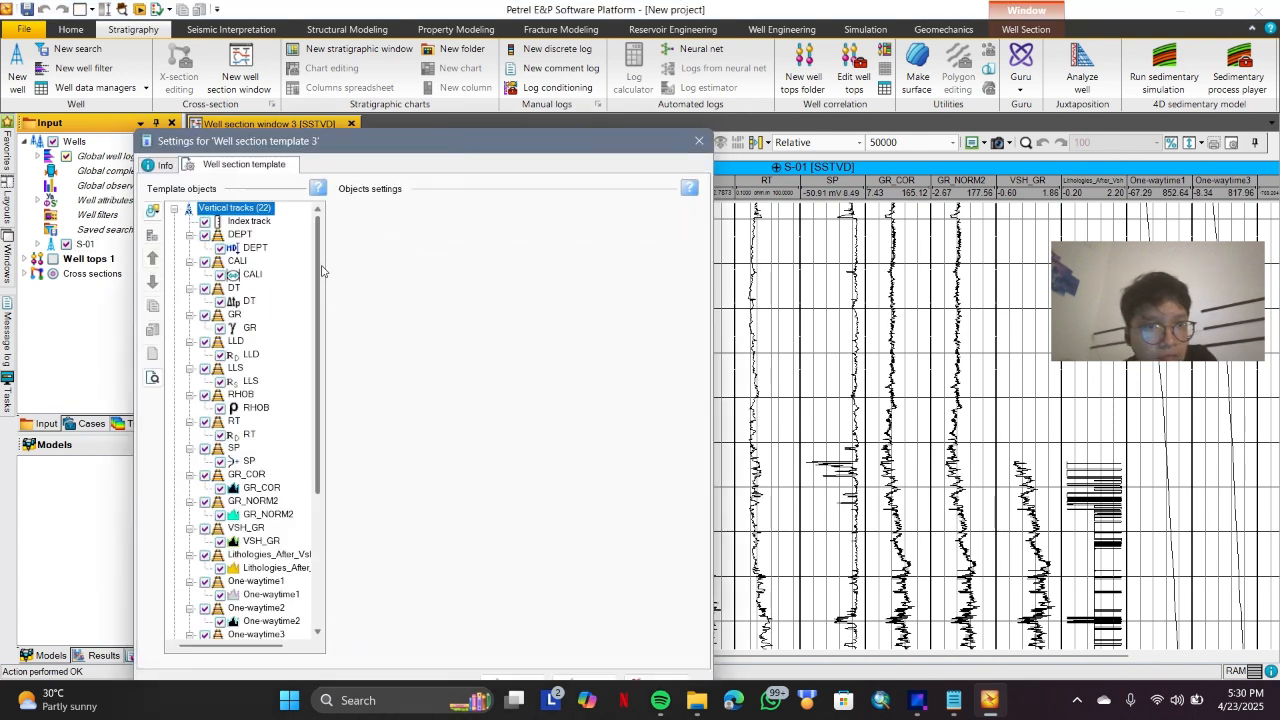
scroll(321, 270, down, 6)
scroll(332, 280, up, 5)
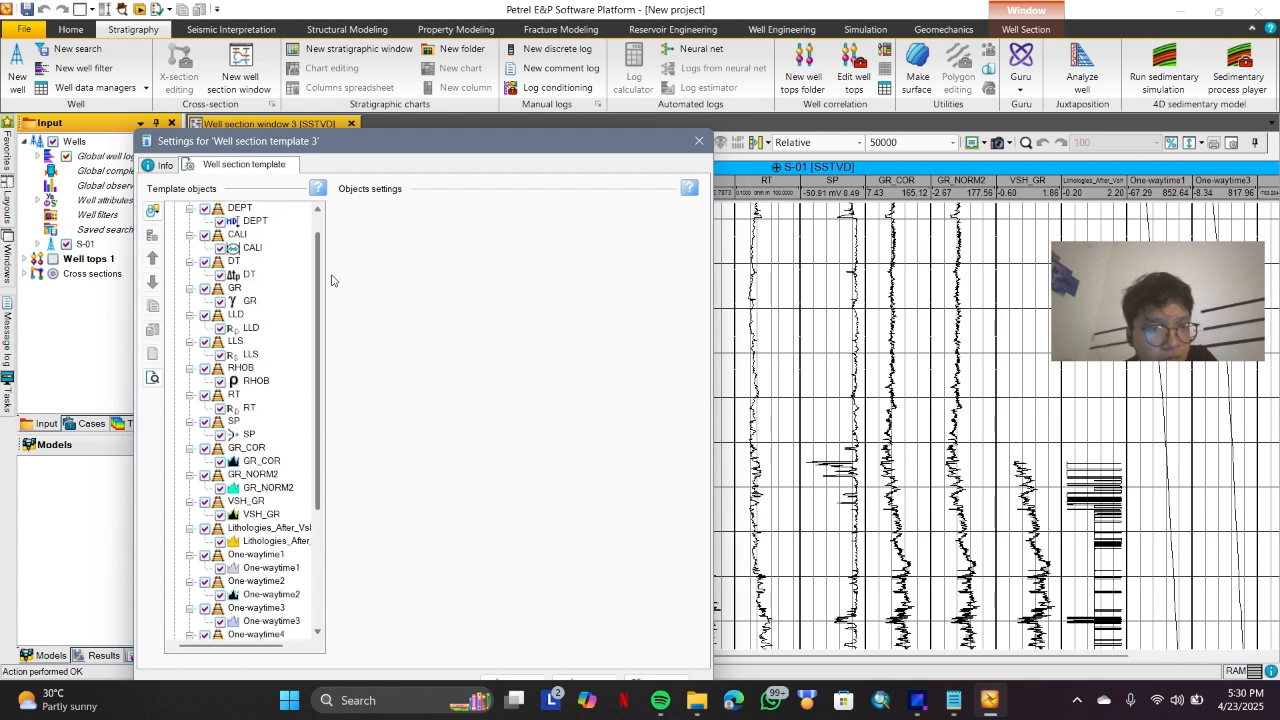
scroll(335, 300, down, 5)
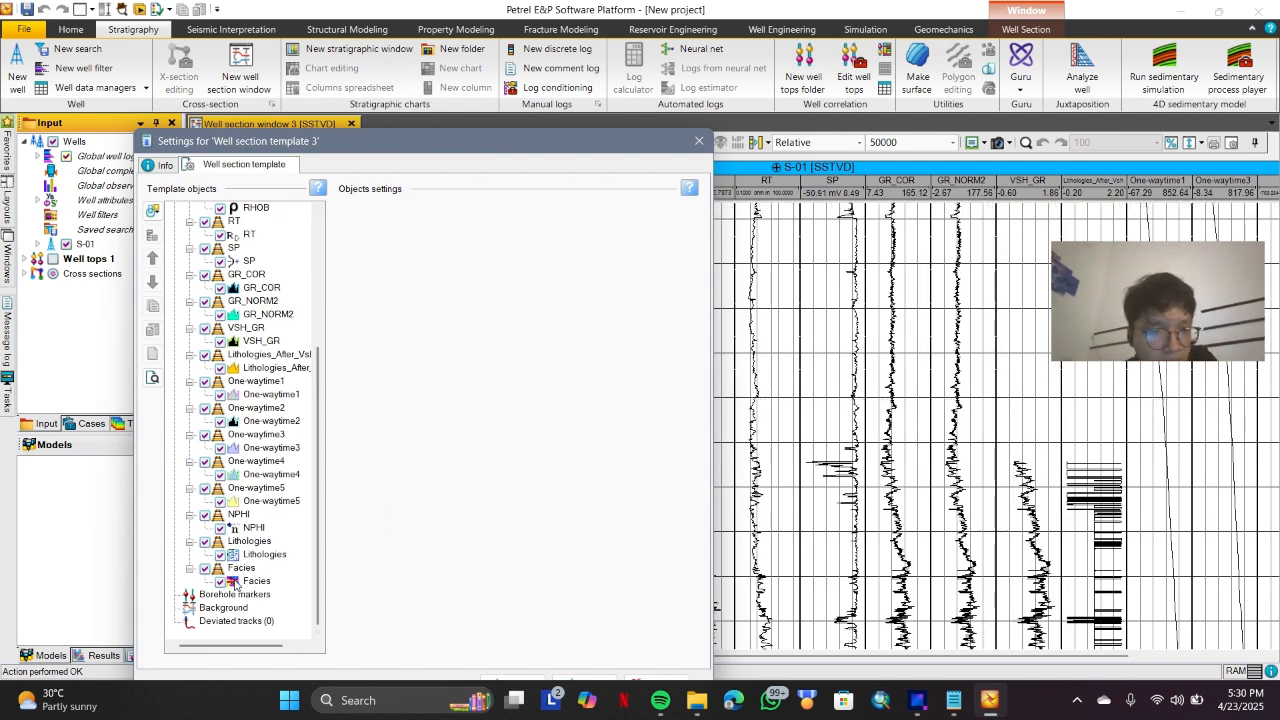
scroll(245, 330, up, 5)
scroll(244, 334, down, 5)
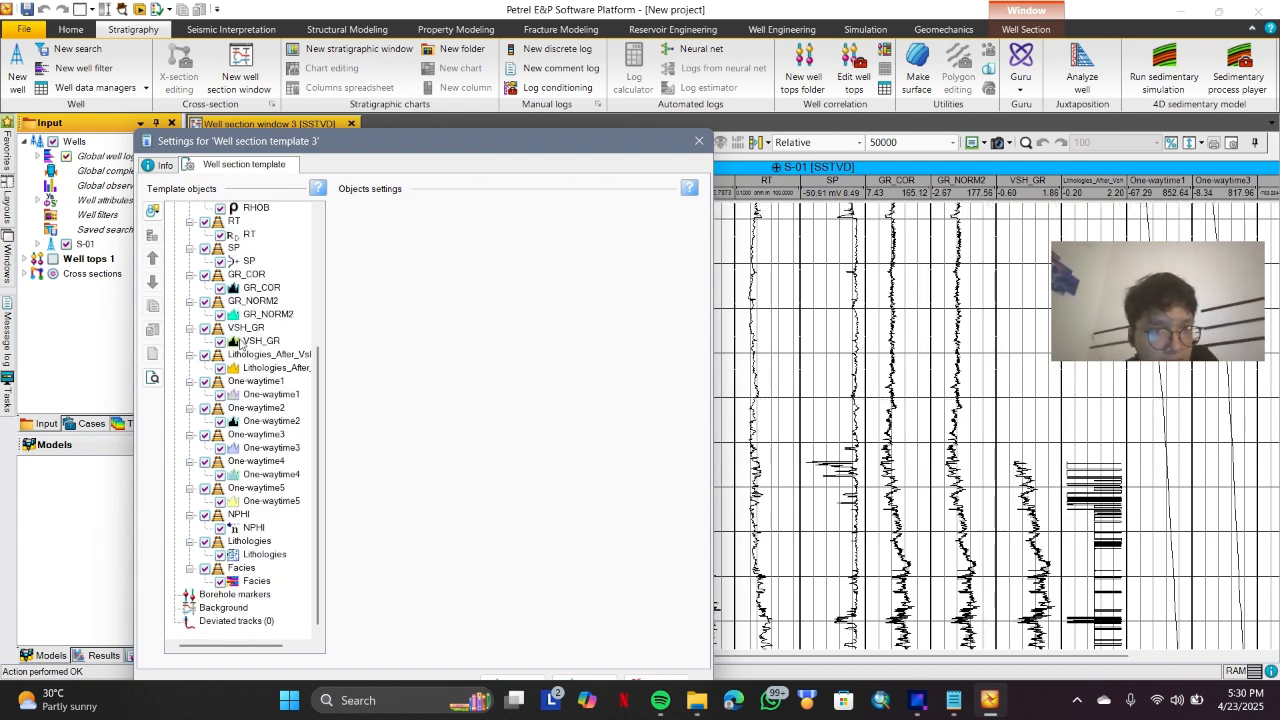
scroll(297, 298, up, 5)
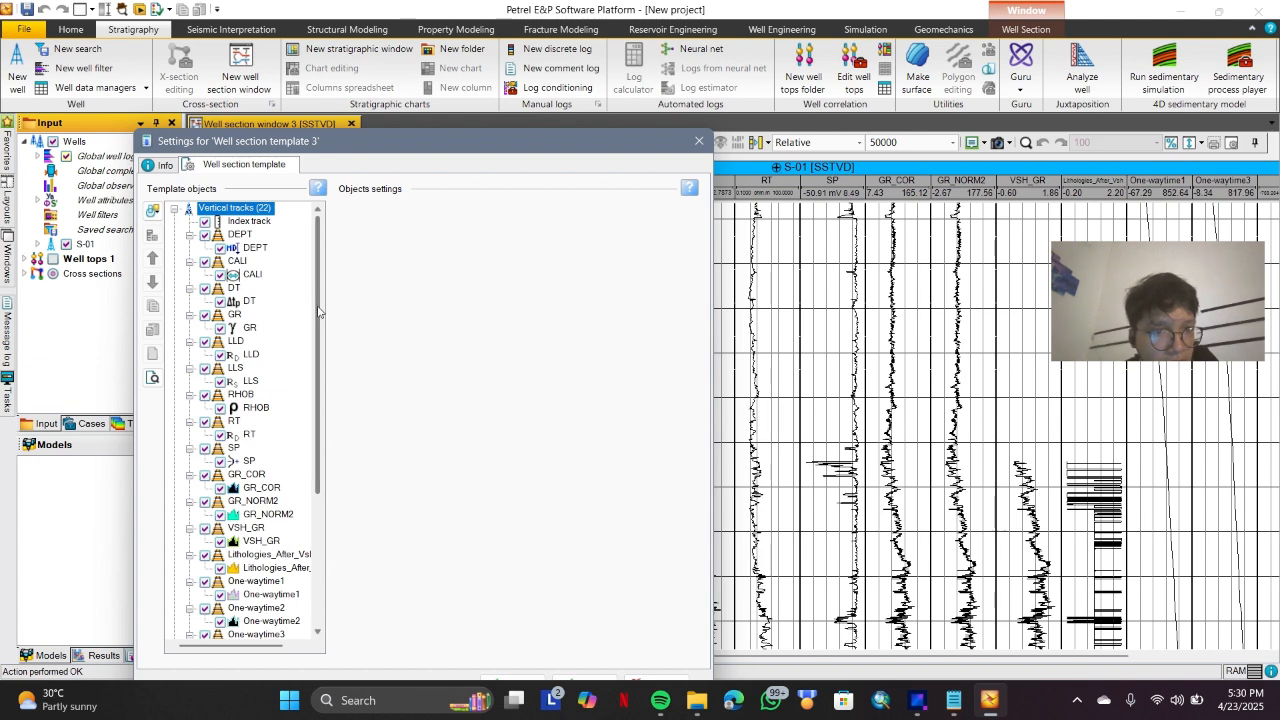
Hide the Facies, Lithologies, One-waytime1 to One-waytime5 and Lithologies_After_Vsh tracks in the well section template.
drag(318, 312, 320, 447)
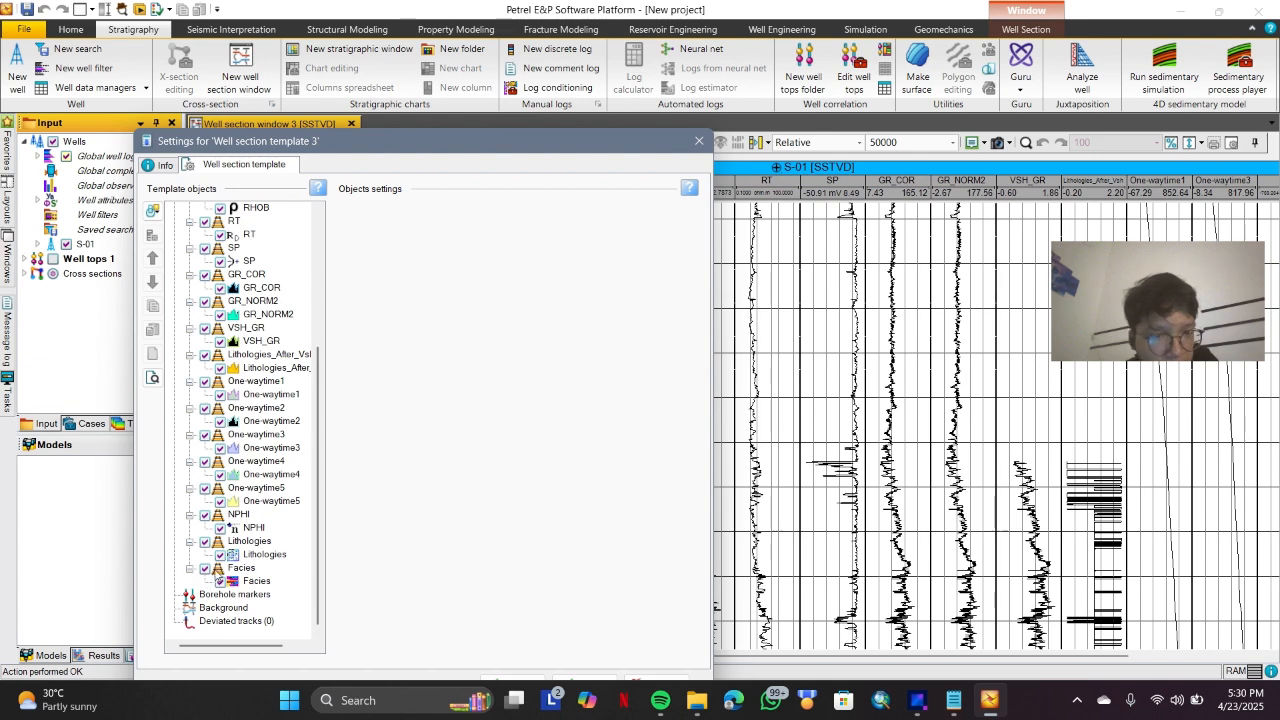
click(221, 581)
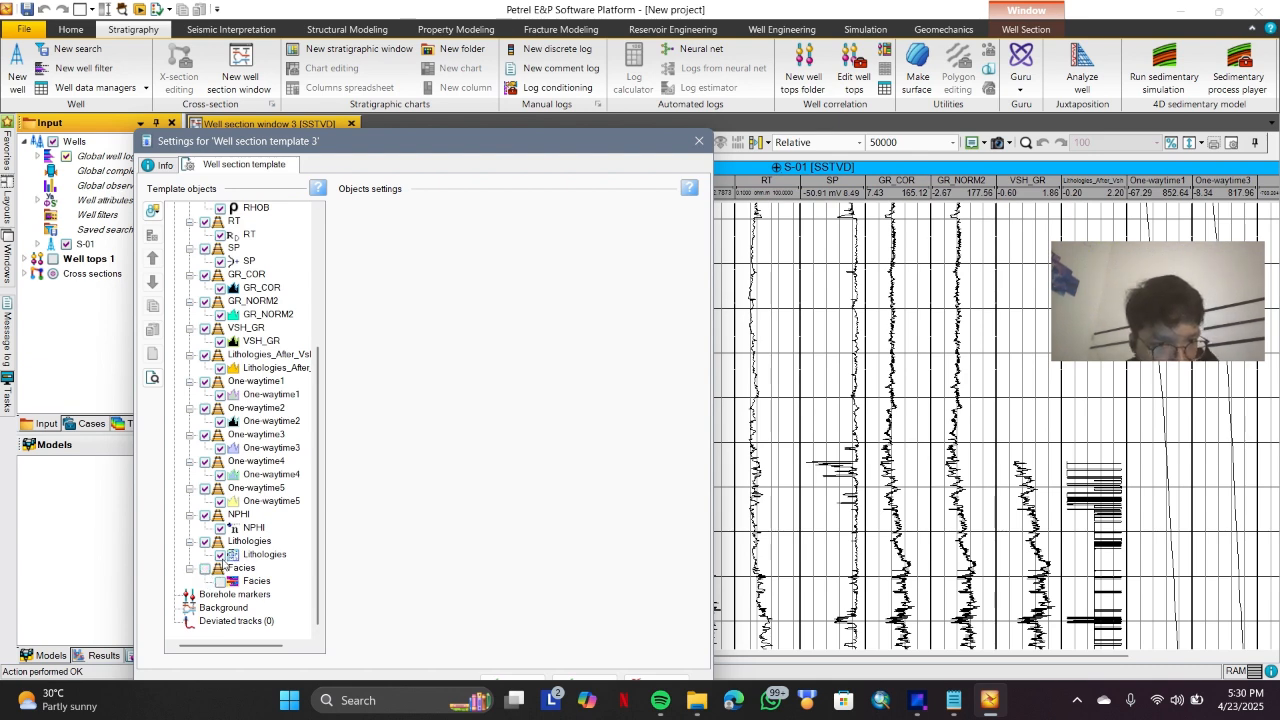
click(219, 501)
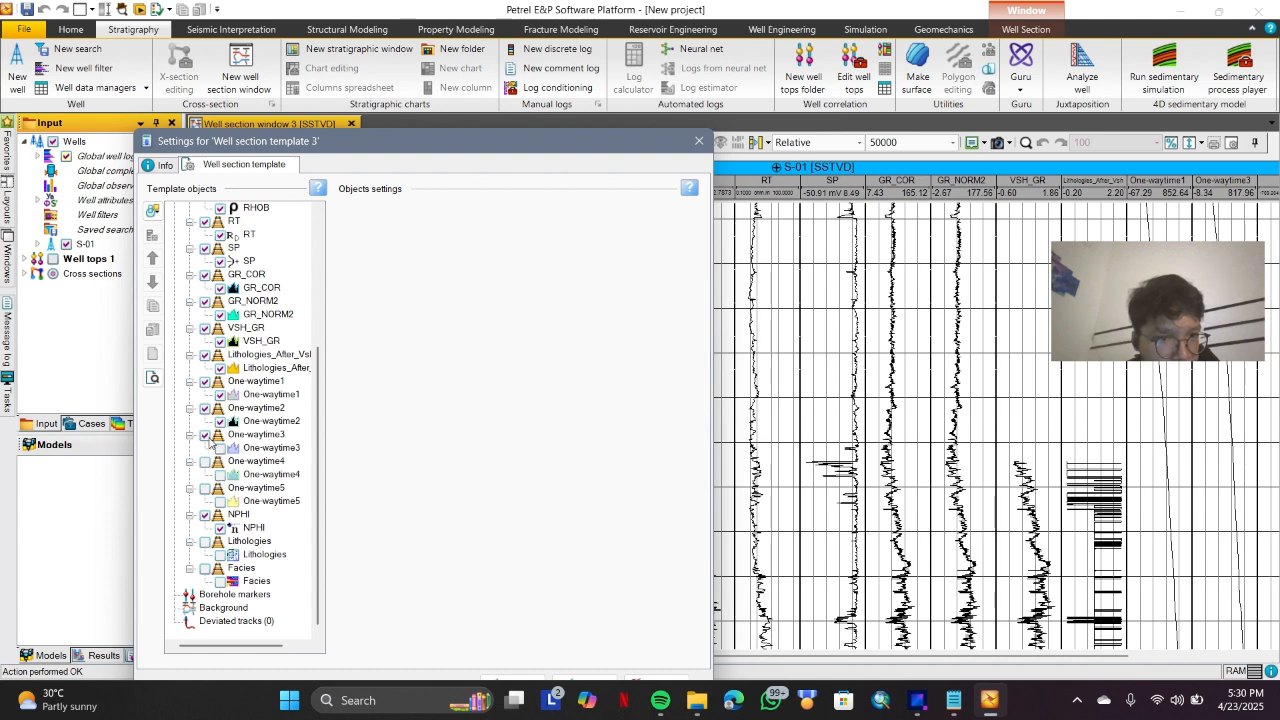
click(205, 436)
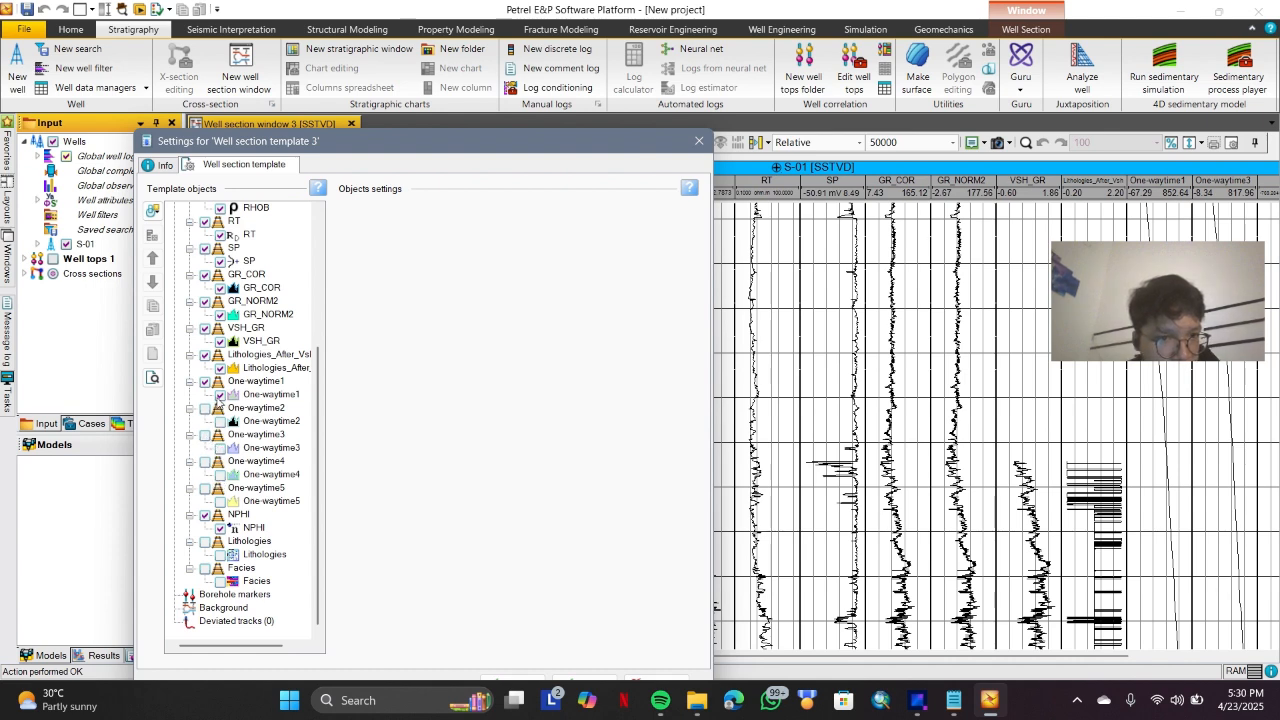
click(220, 394)
click(221, 367)
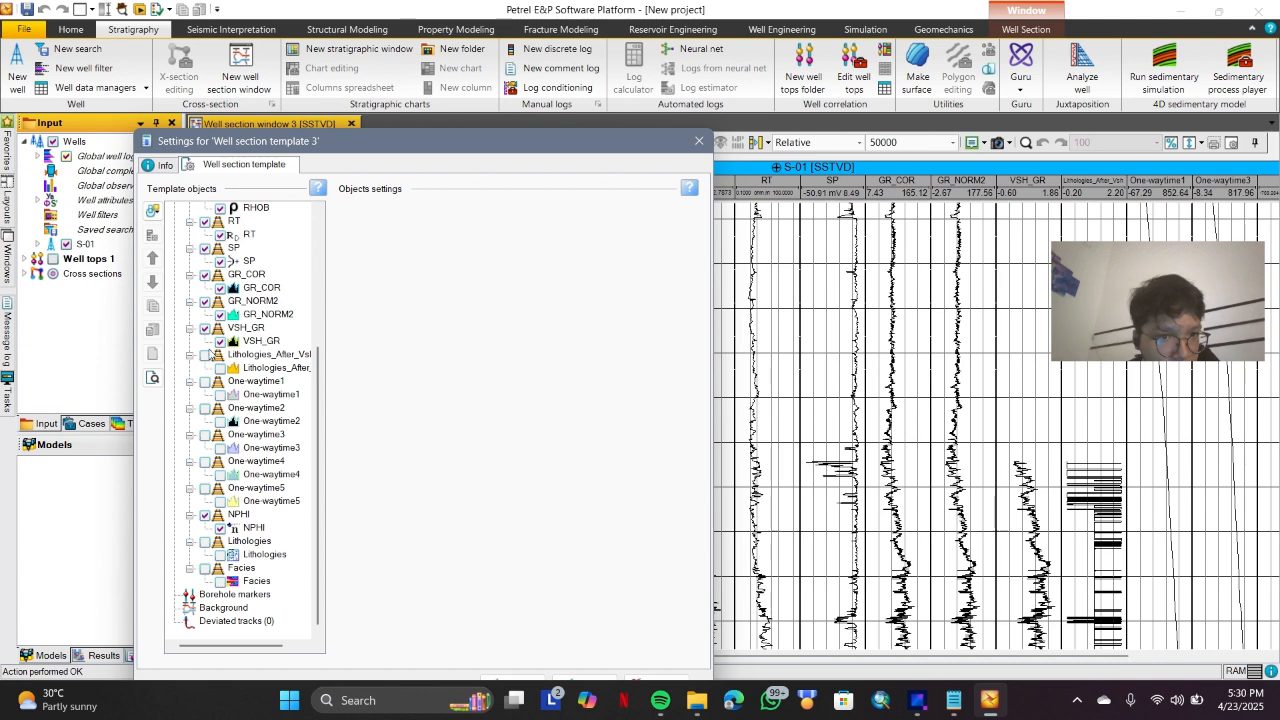
Hide the VSH_GR, GR_NORM2, GR_COR, RT and DEPT tracks in the well section template.
scroll(210, 360, up, 2)
click(205, 421)
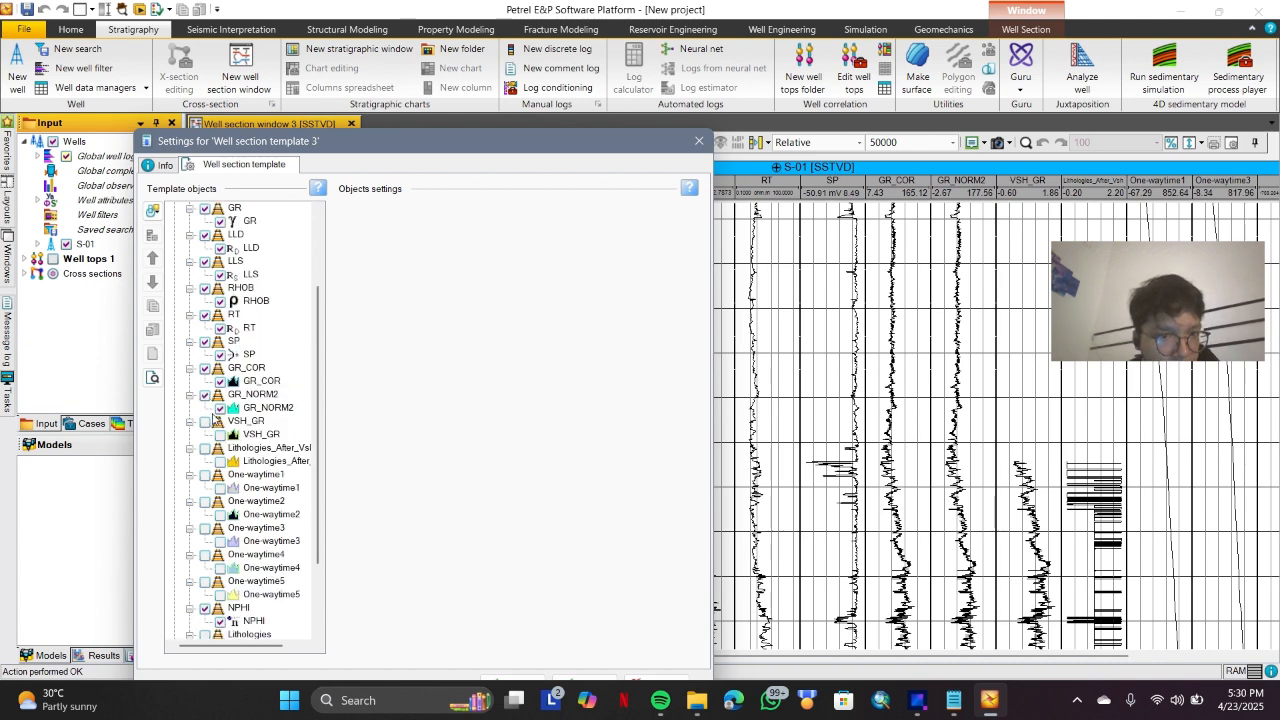
click(205, 394)
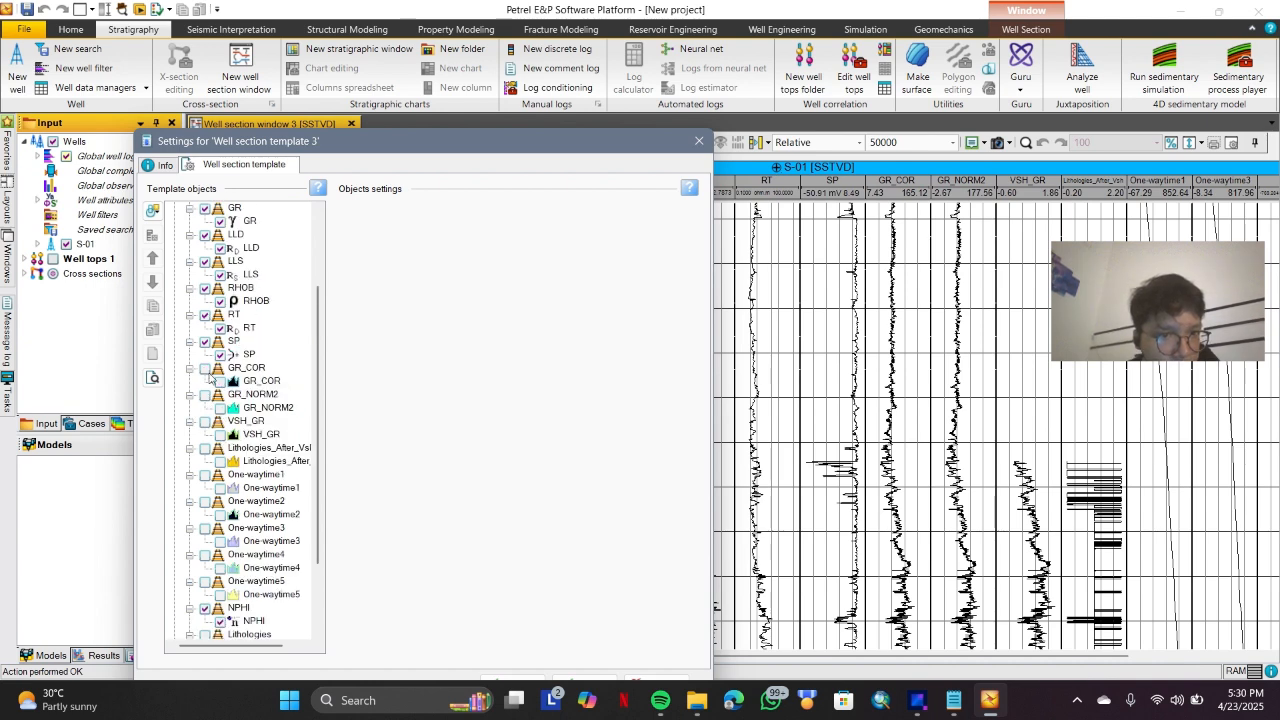
scroll(224, 368, up, 3)
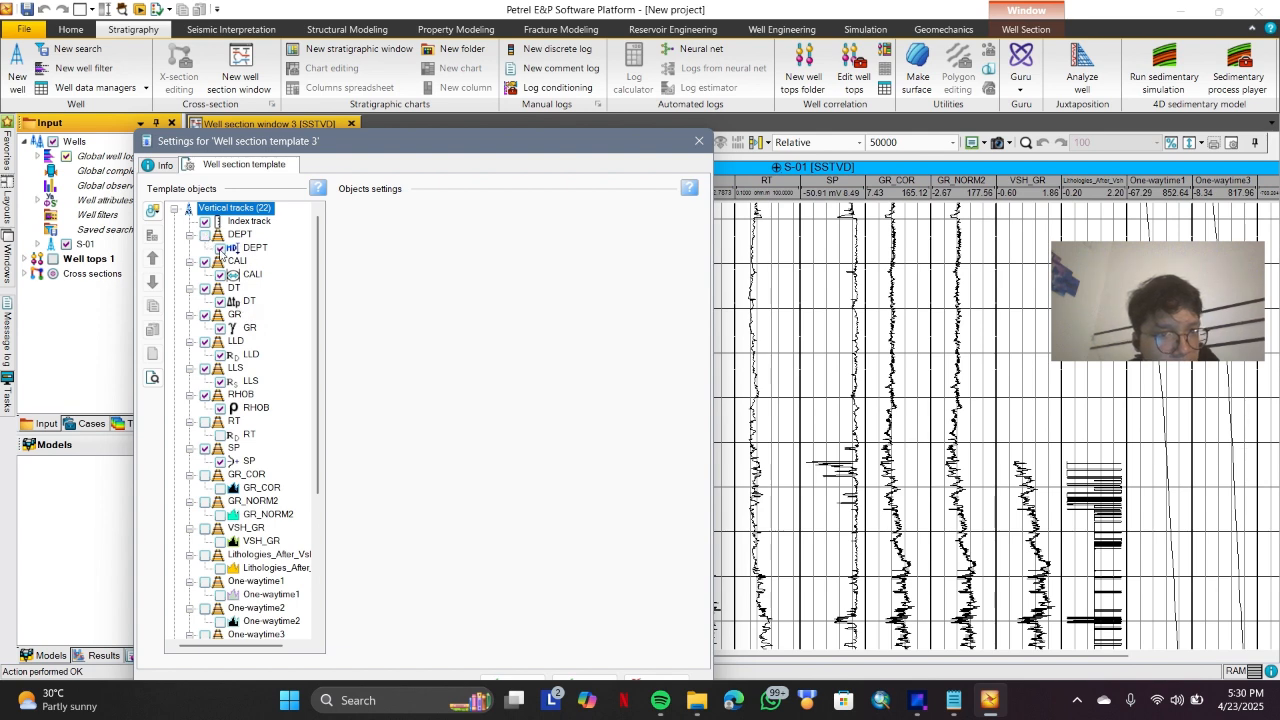
scroll(249, 455, down, 5)
scroll(234, 452, up, 5)
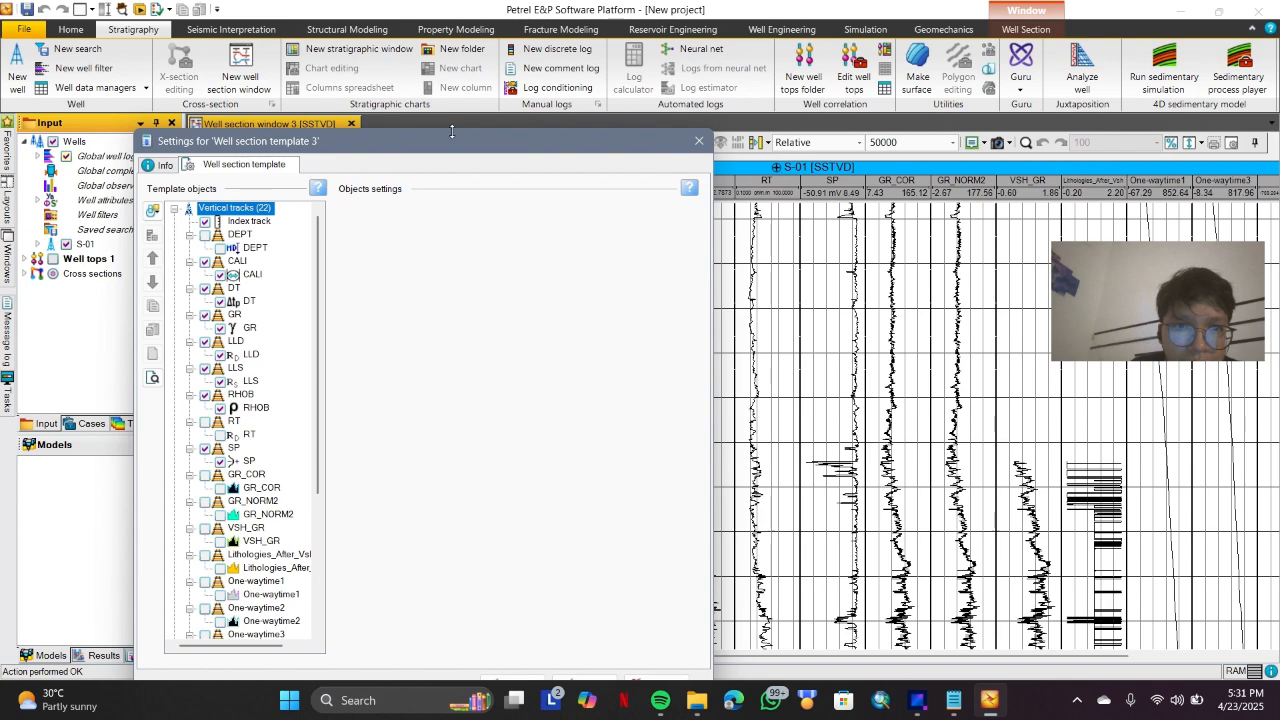
Place the GR track directly below the index track and combine the CALI and SP logs into it.
drag(452, 136, 492, 59)
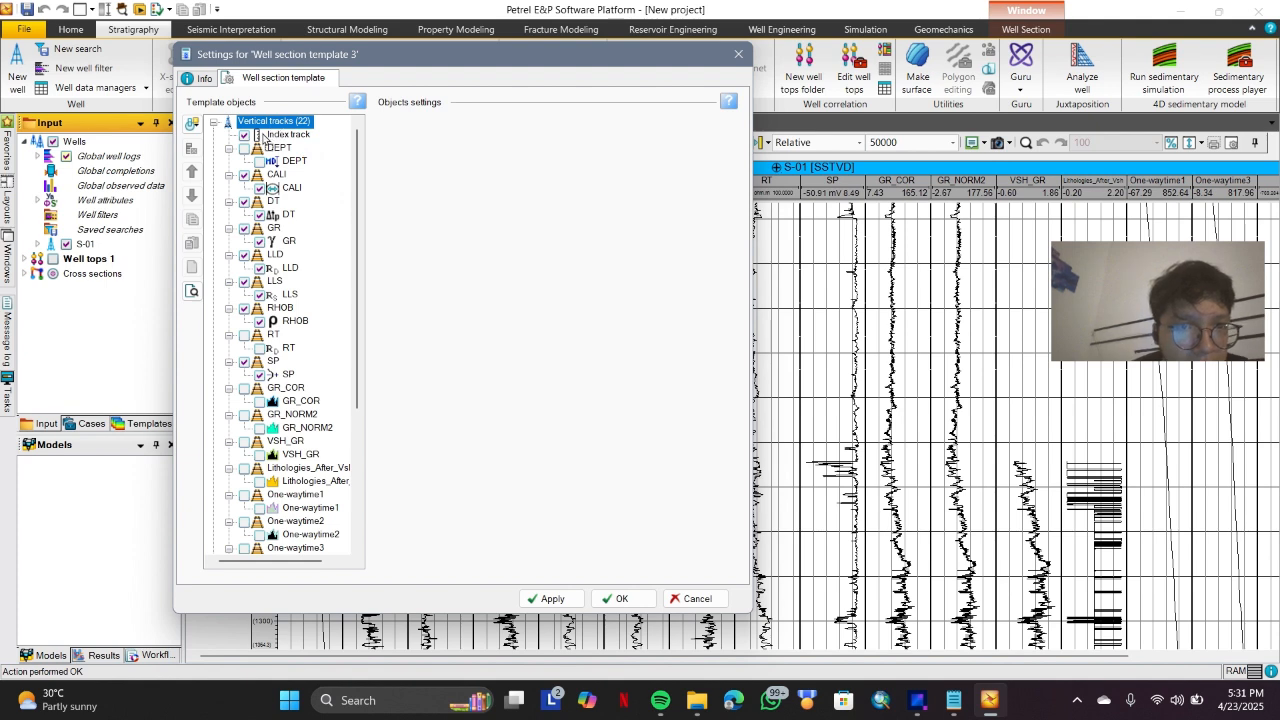
drag(263, 139, 263, 139)
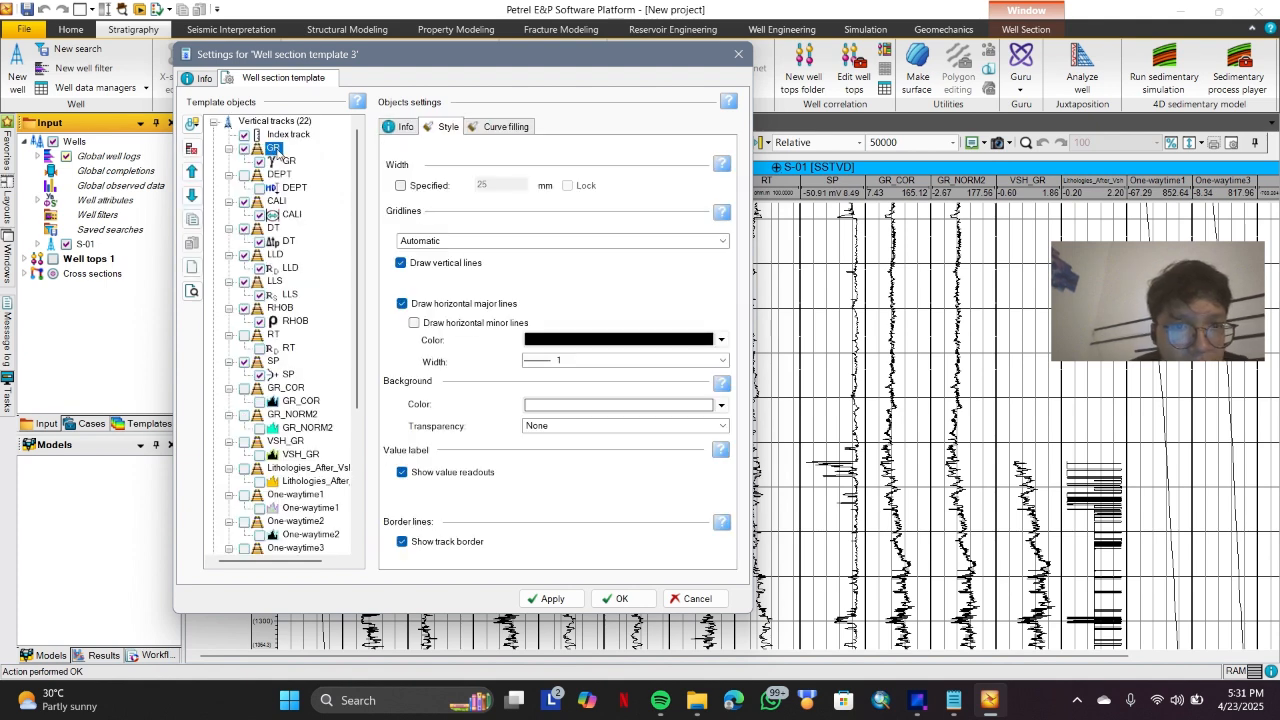
click(285, 216)
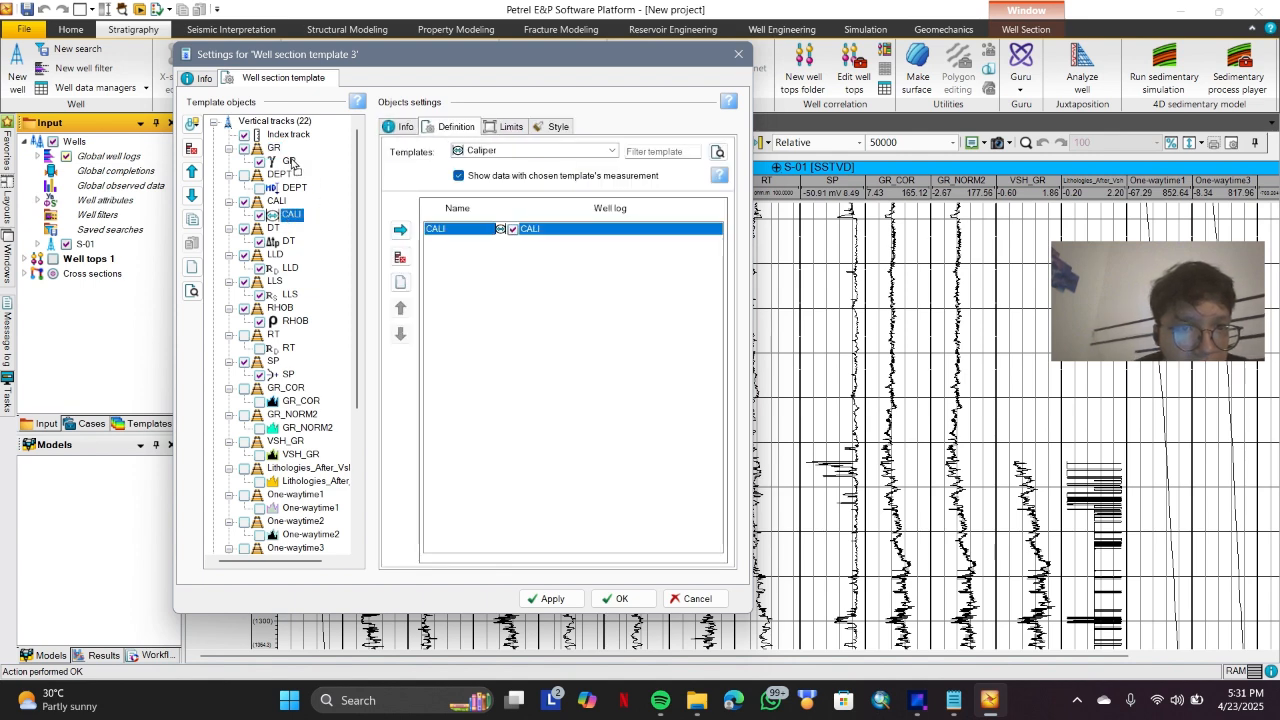
drag(292, 162, 296, 153)
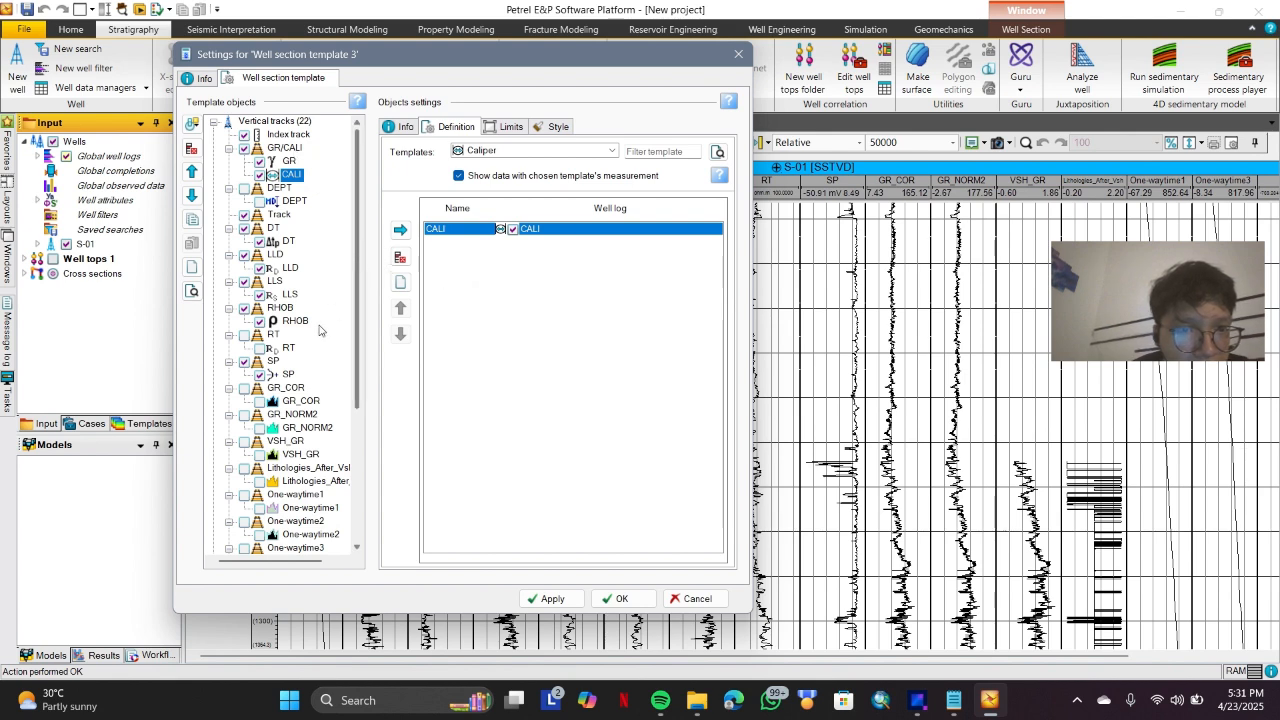
click(288, 374)
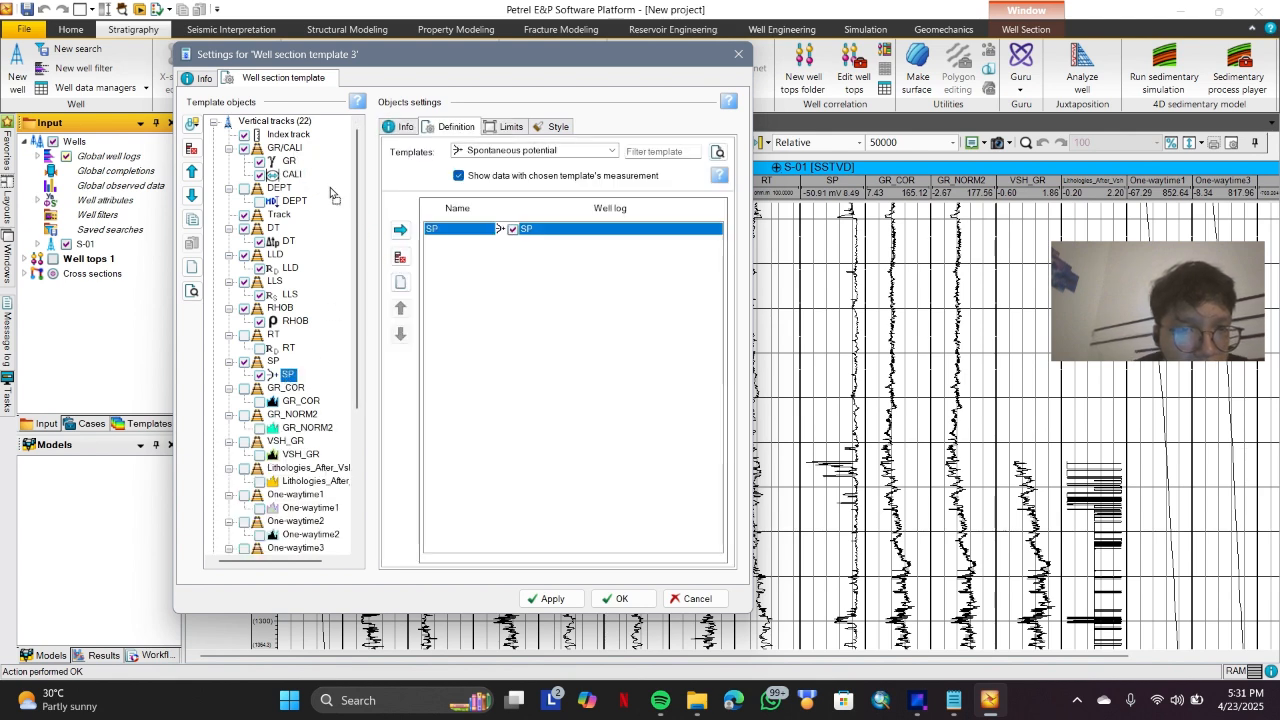
drag(333, 193, 288, 175)
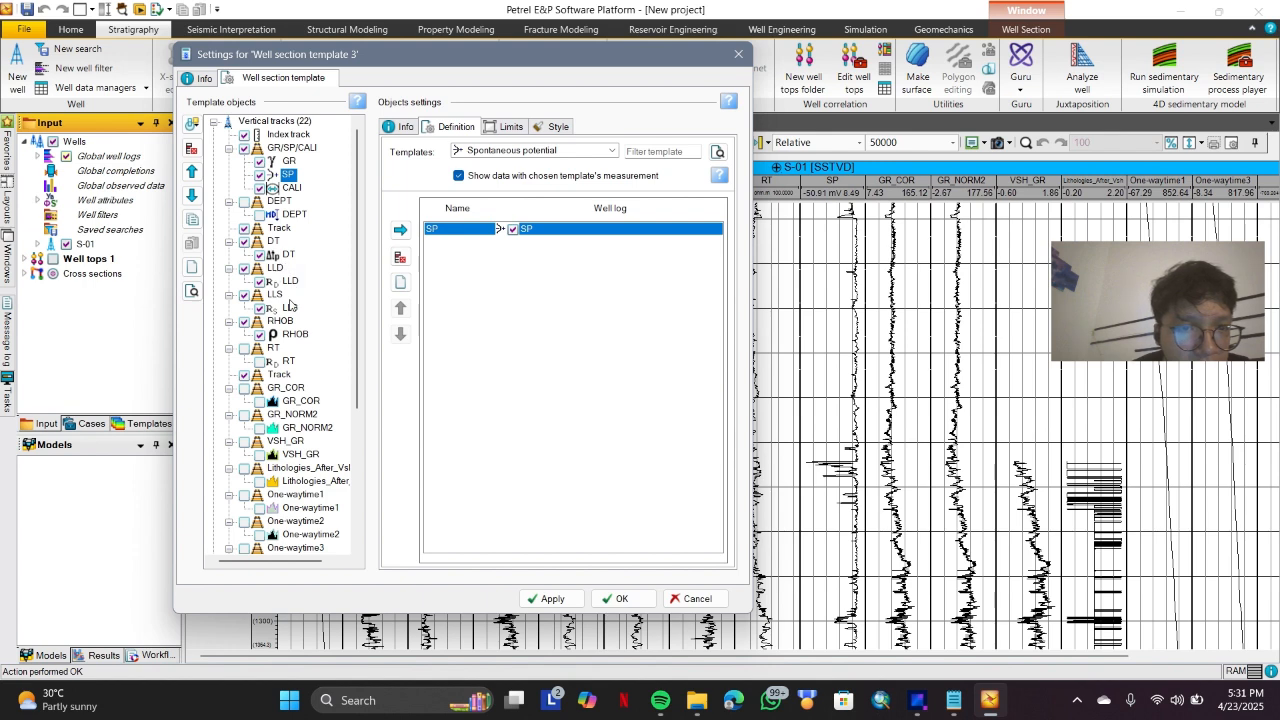
Move the LLD track ahead of the DT track and combine the LLS and DT logs into it.
drag(276, 269, 284, 306)
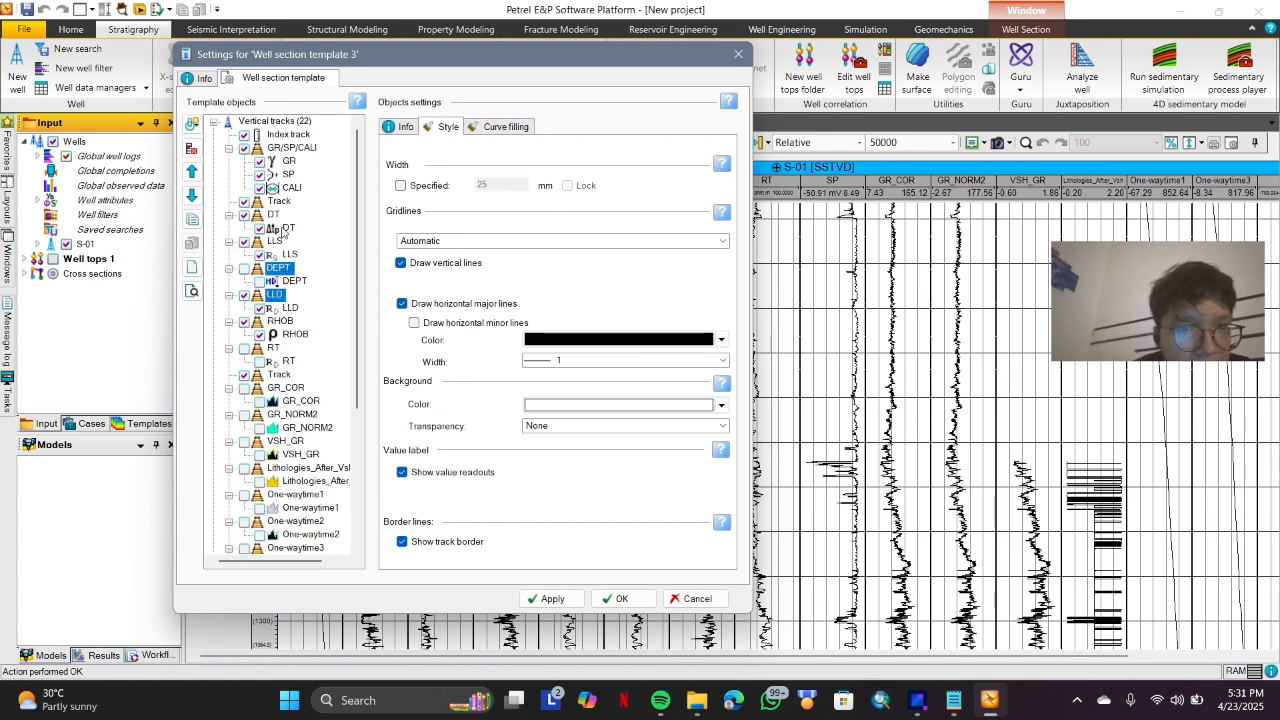
click(276, 295)
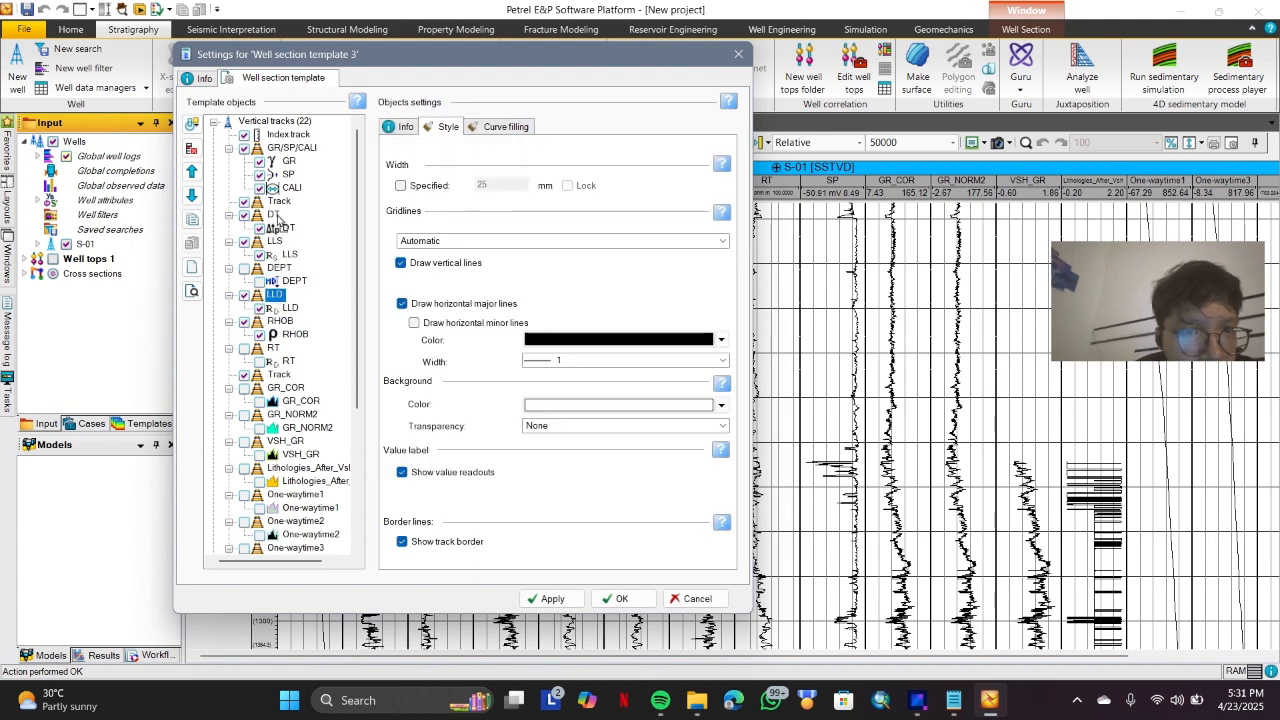
drag(277, 220, 277, 206)
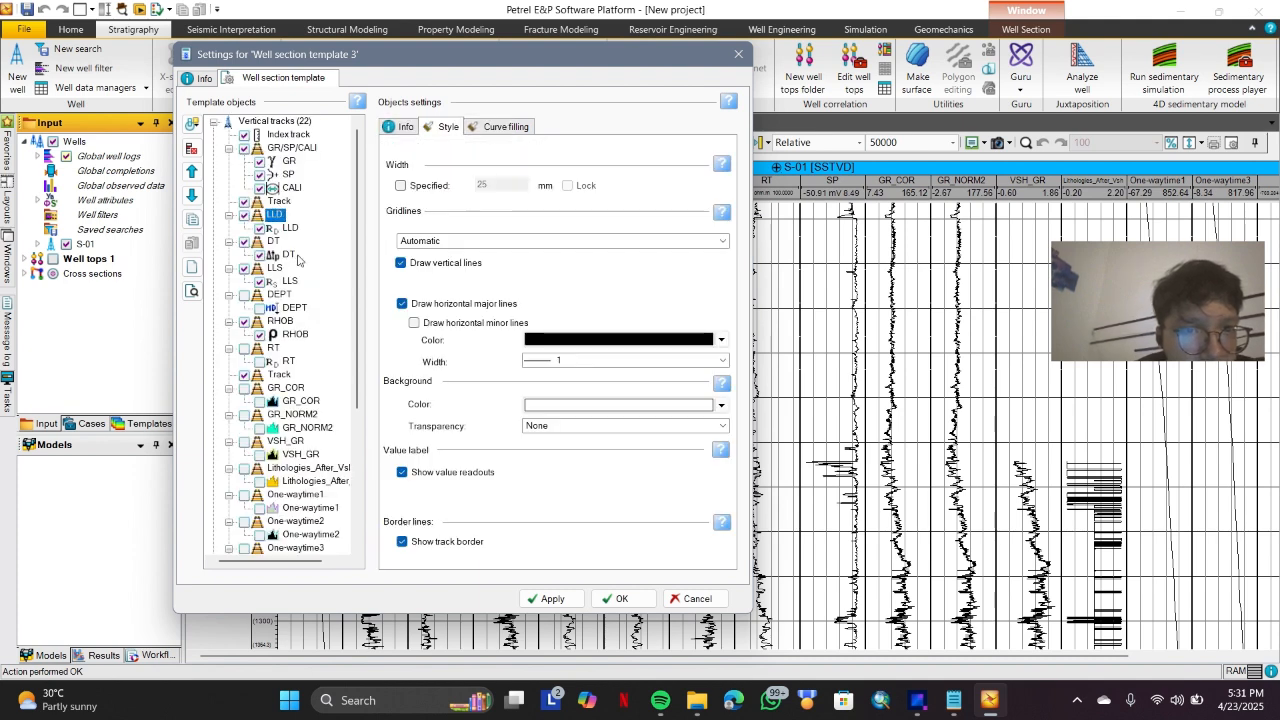
drag(263, 268, 284, 222)
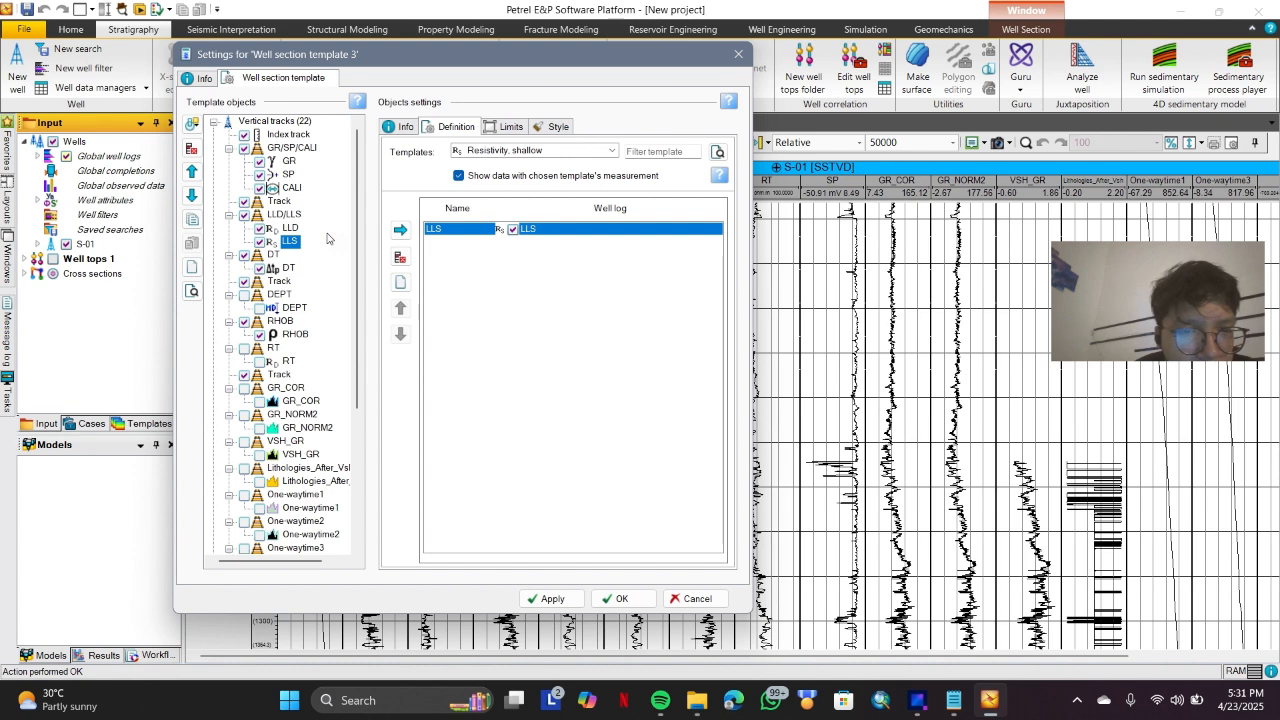
drag(278, 273, 291, 243)
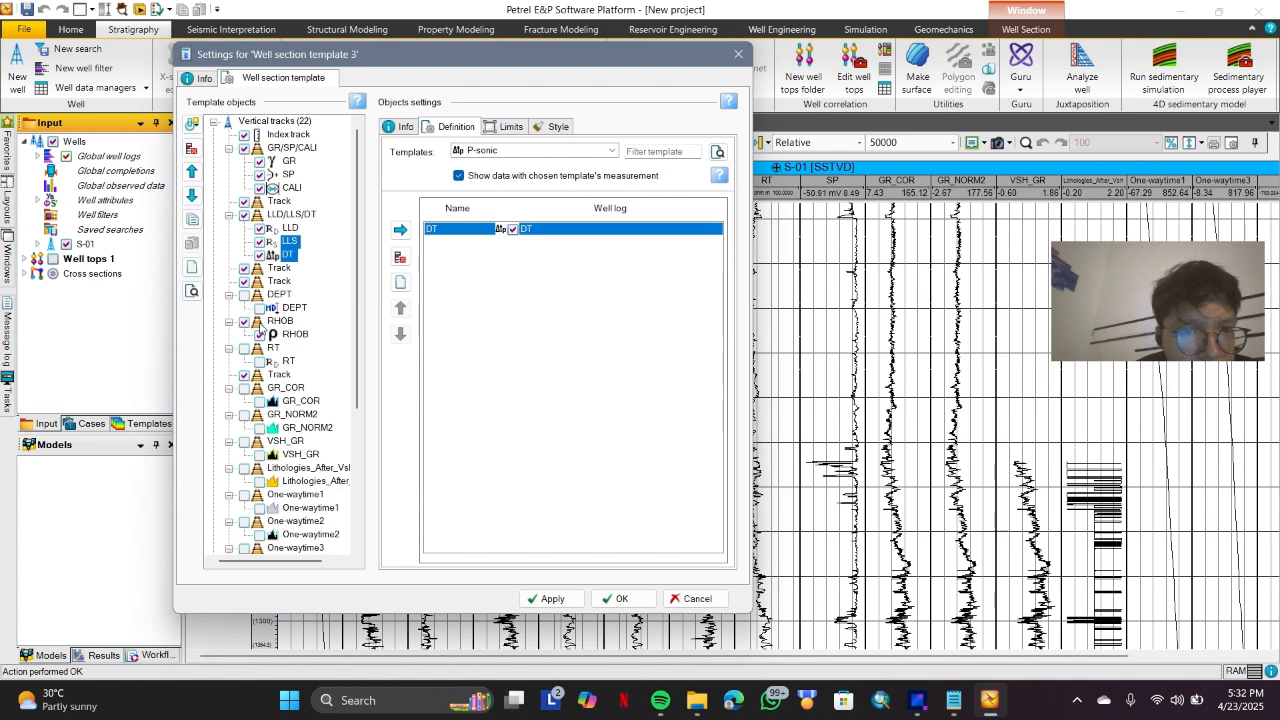
Move the RHOB track above the DEPT track, add the NPHI log to it and apply the template settings.
click(254, 275)
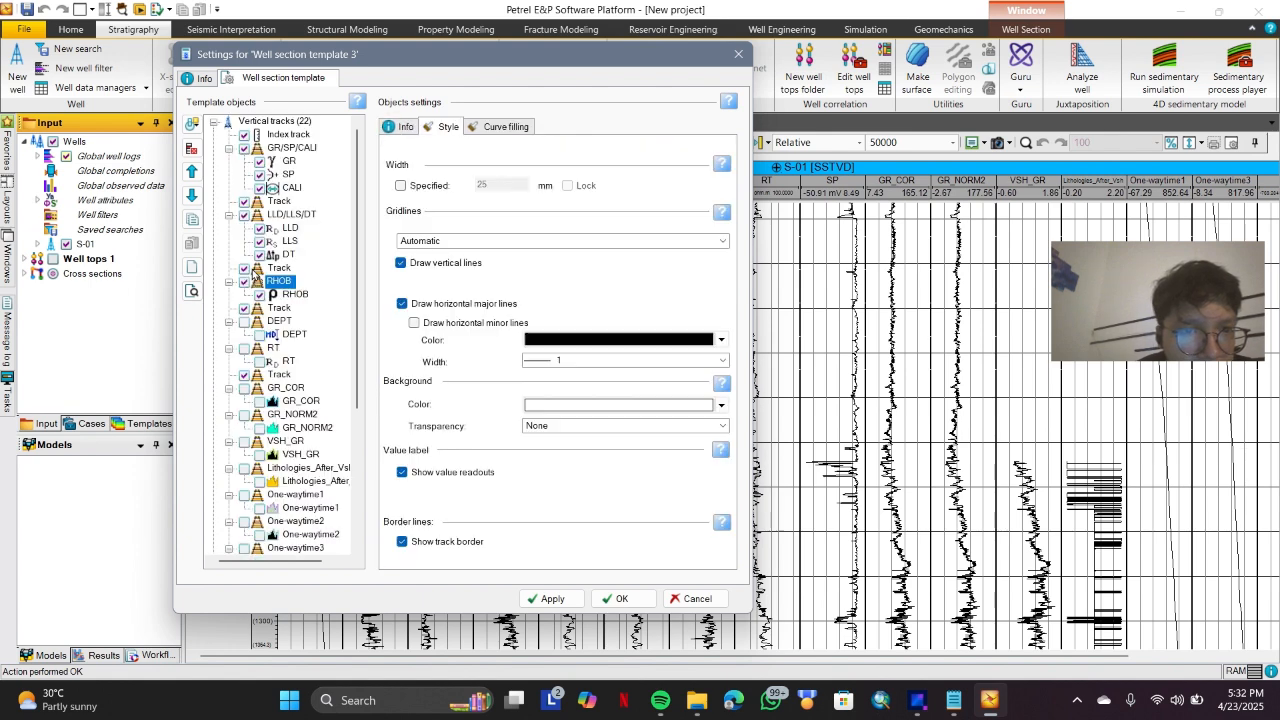
scroll(272, 310, down, 5)
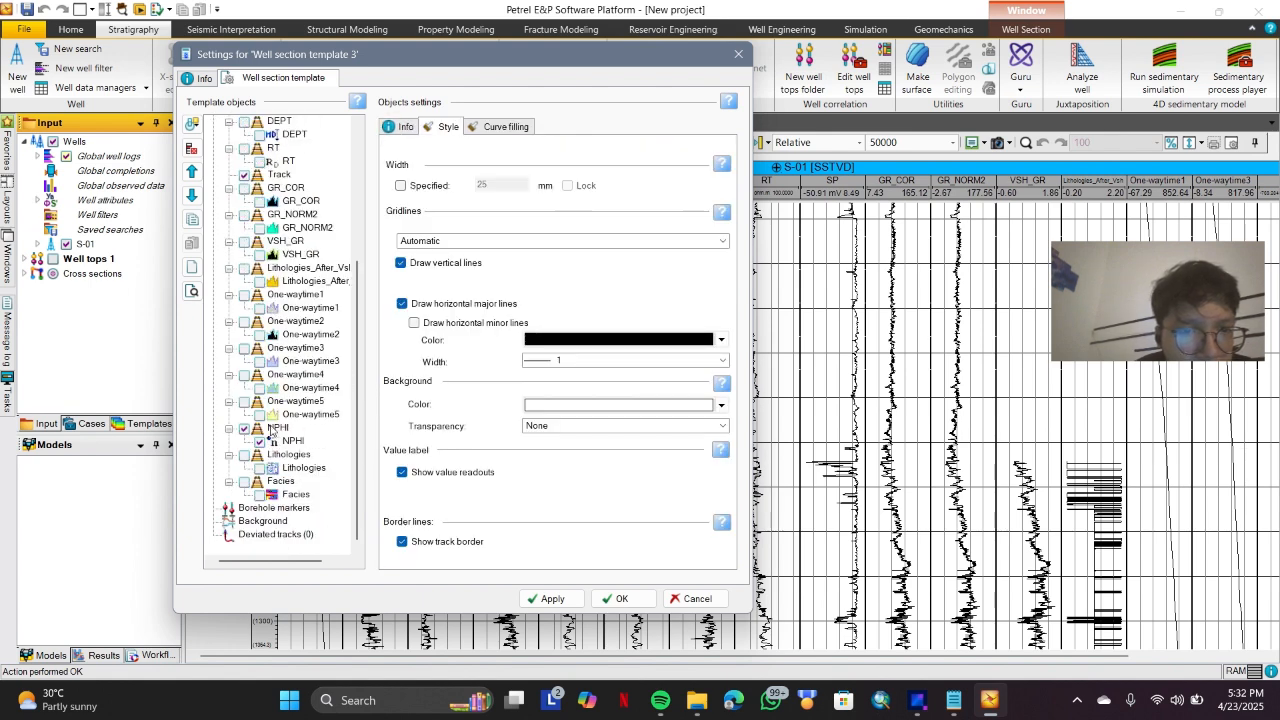
scroll(308, 155, up, 5)
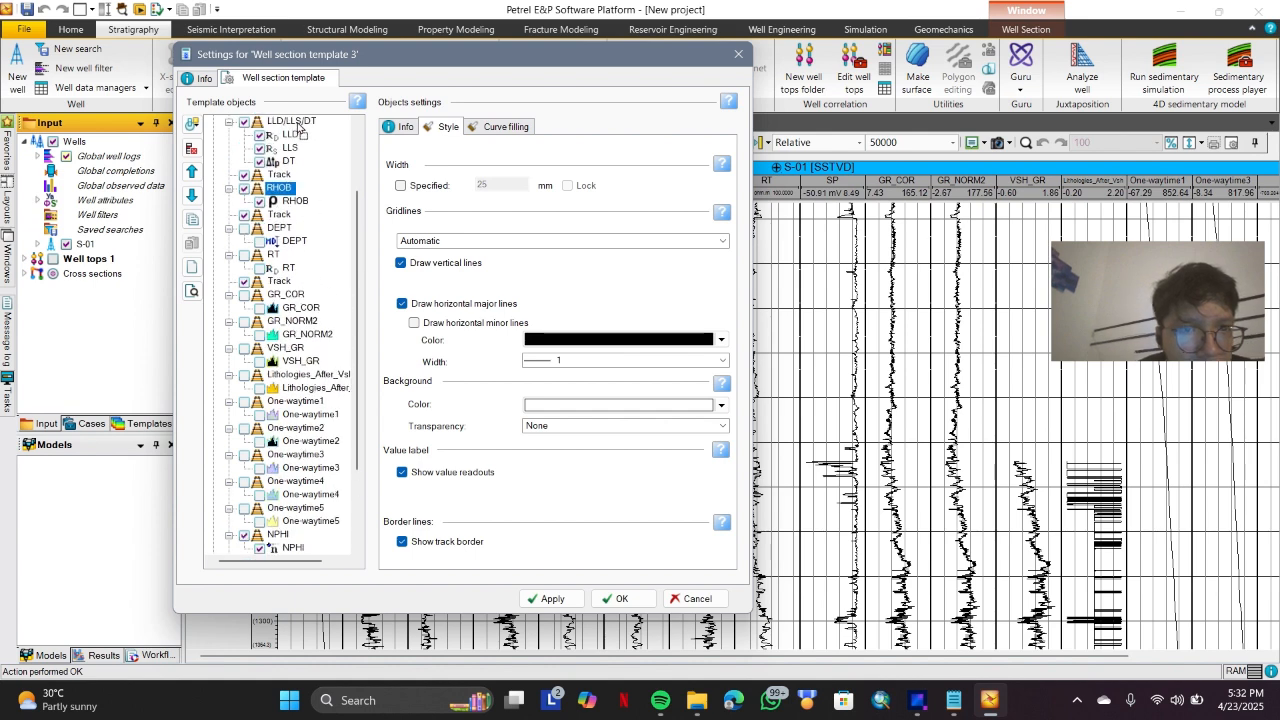
drag(280, 289, 281, 296)
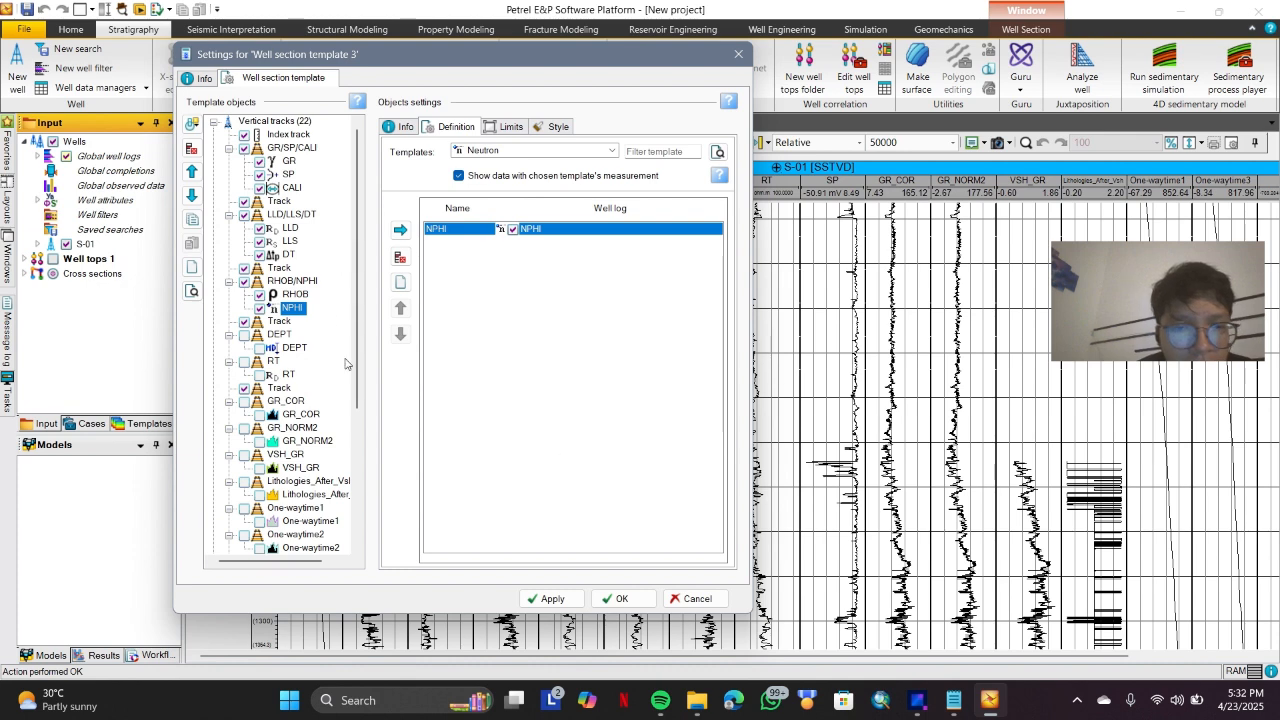
click(562, 597)
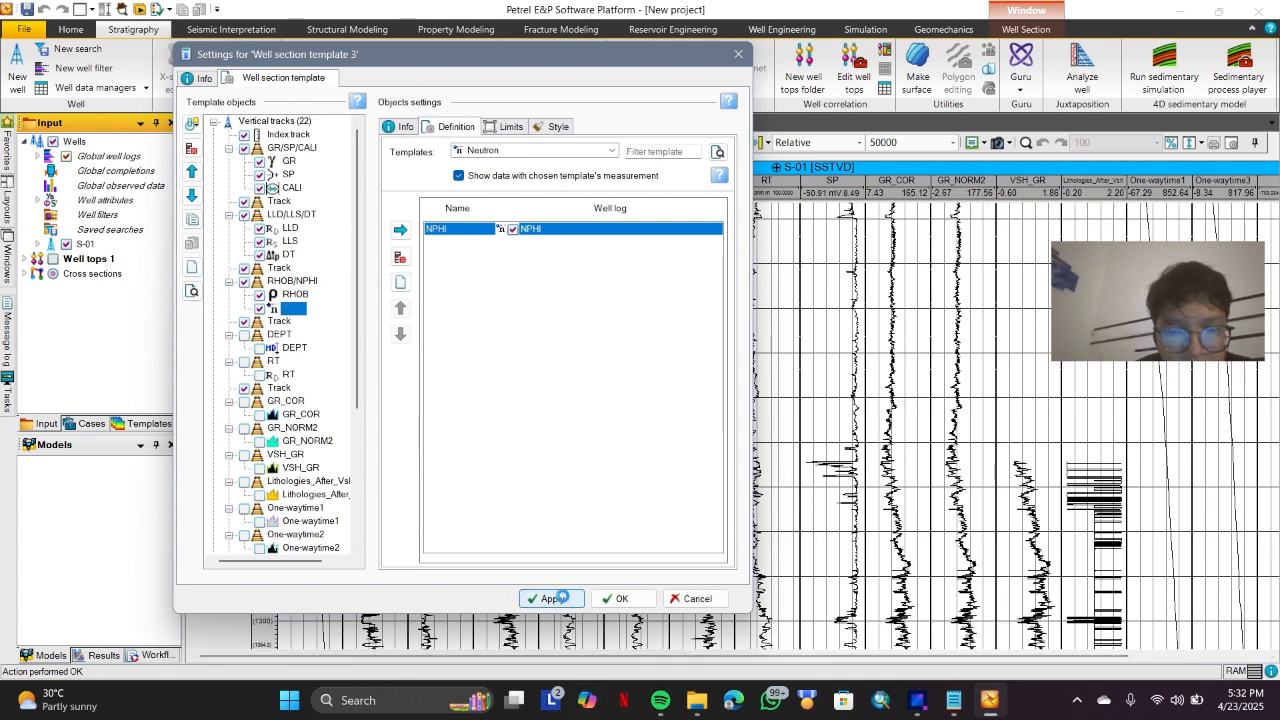
click(618, 598)
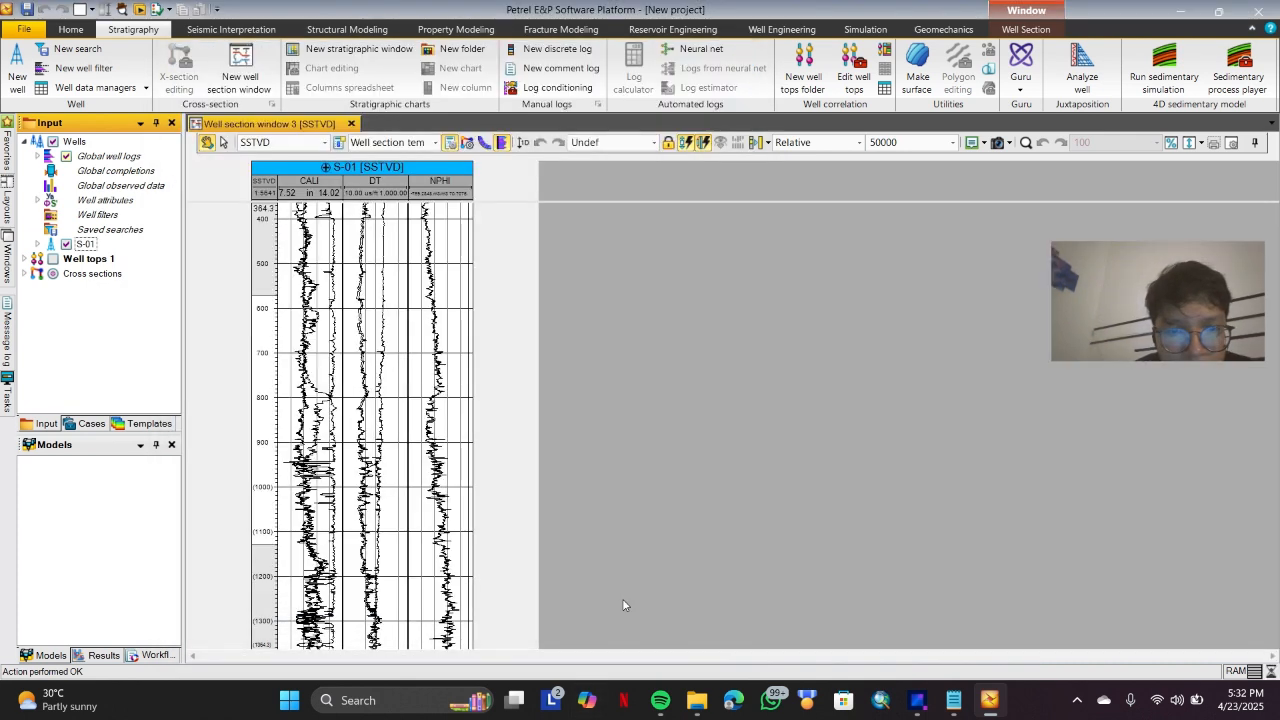
Resize the track header area to fit all log names and scales above the S-01 curves.
scroll(408, 314, up, 3)
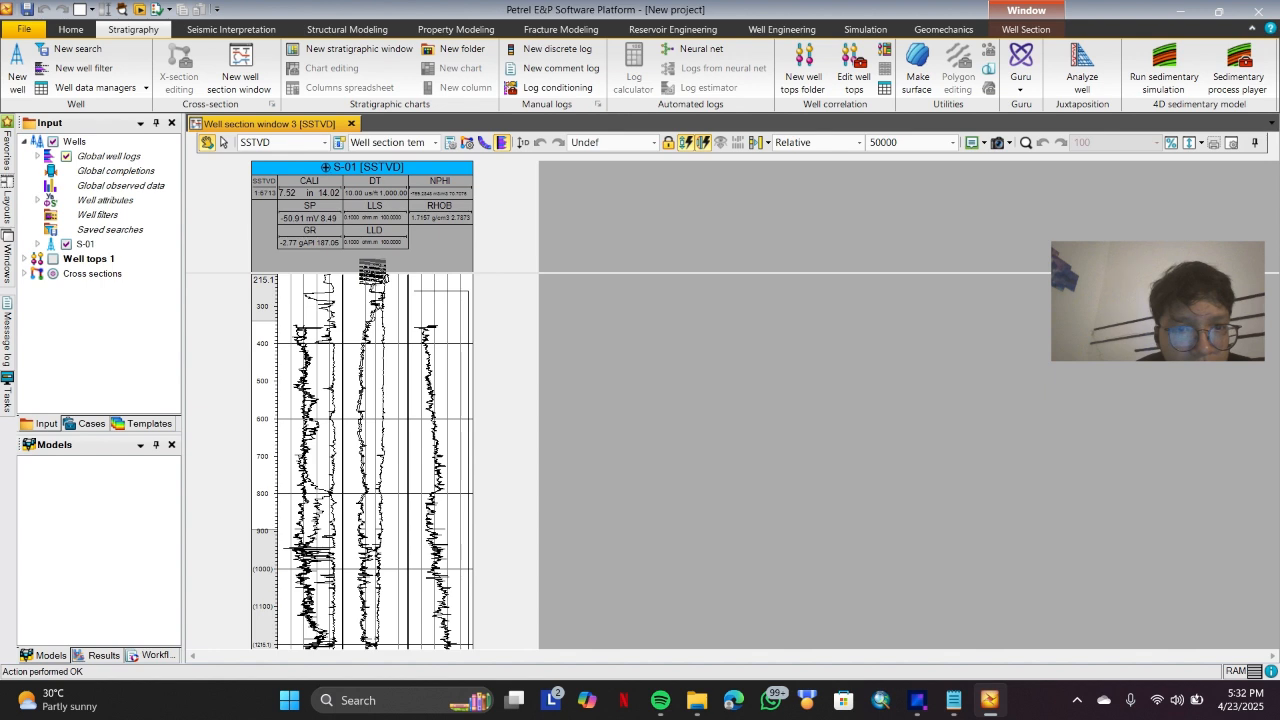
drag(374, 262, 374, 256)
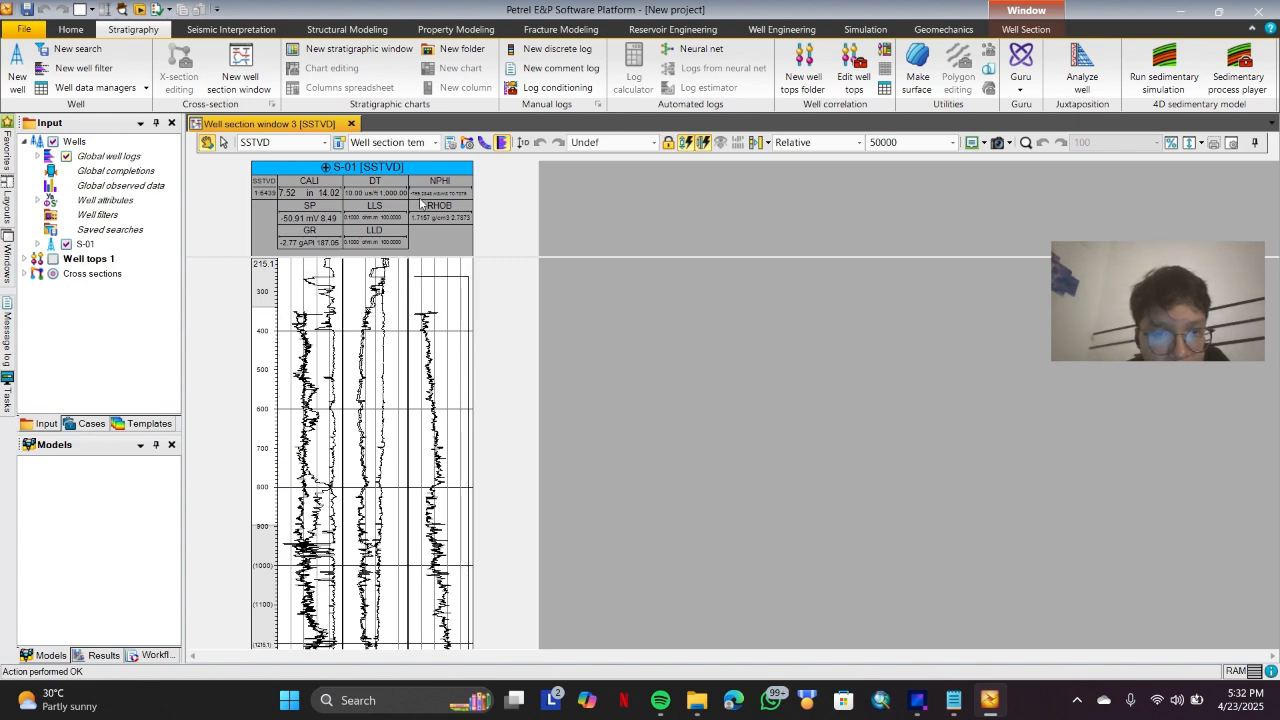
scroll(486, 305, down, 8)
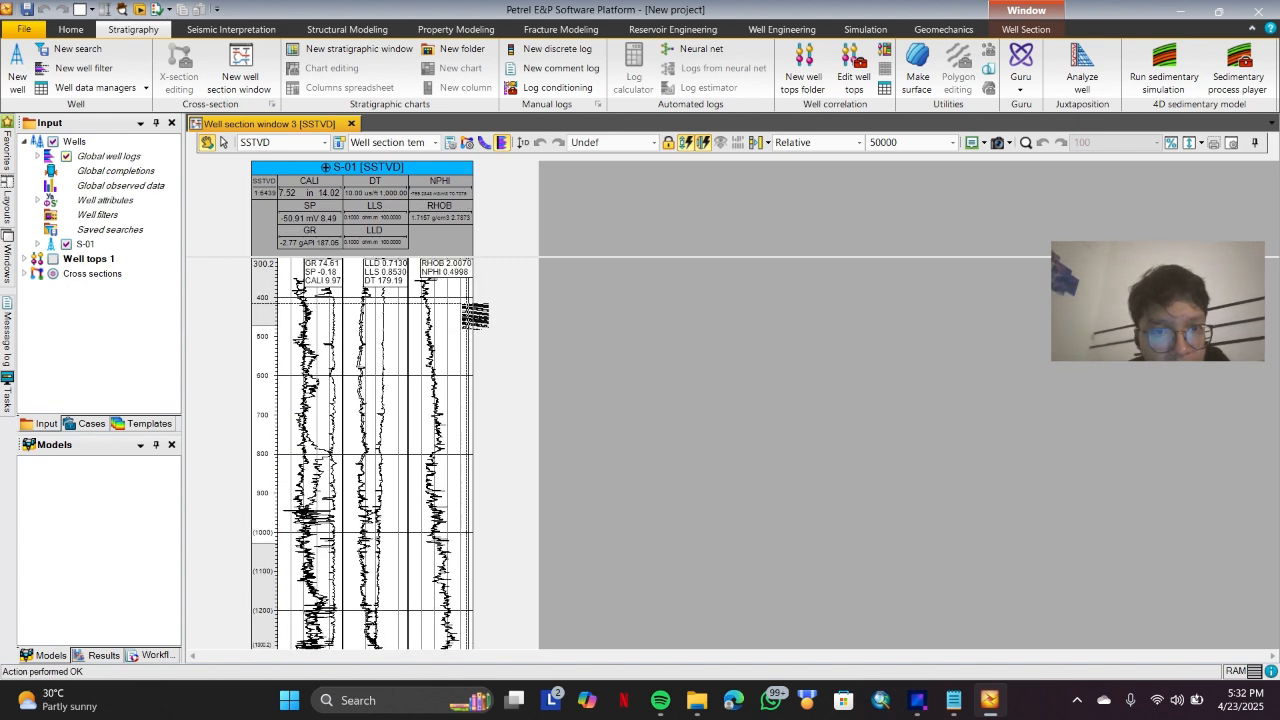
Examine the S-01 log curves in the combined tracks over their depth range.
scroll(452, 193, up, 5)
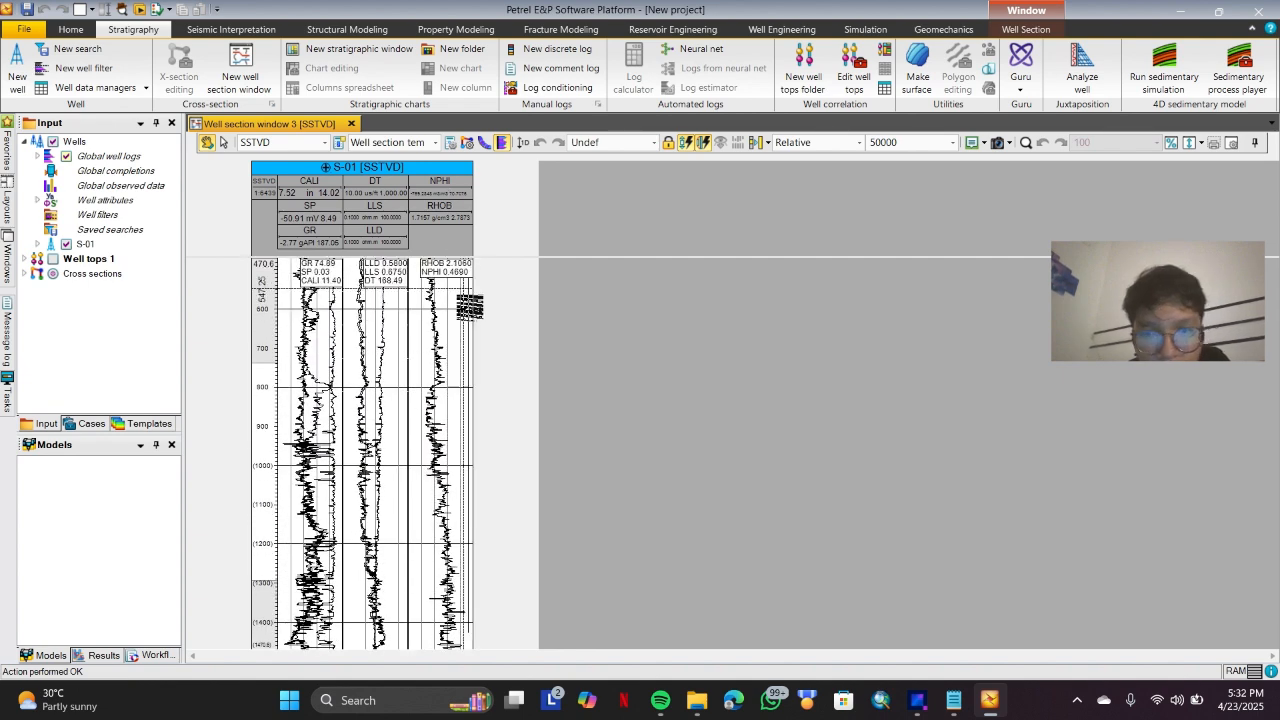
scroll(462, 370, down, 2)
scroll(462, 368, down, 8)
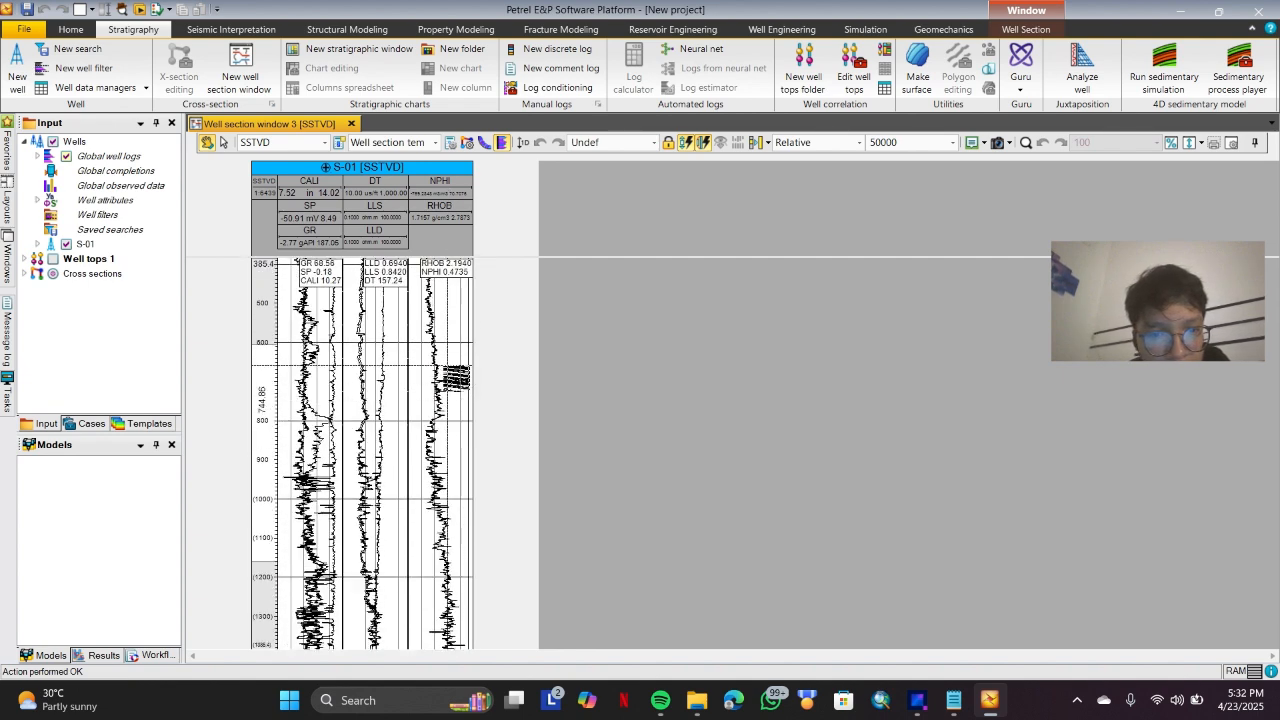
scroll(462, 368, up, 3)
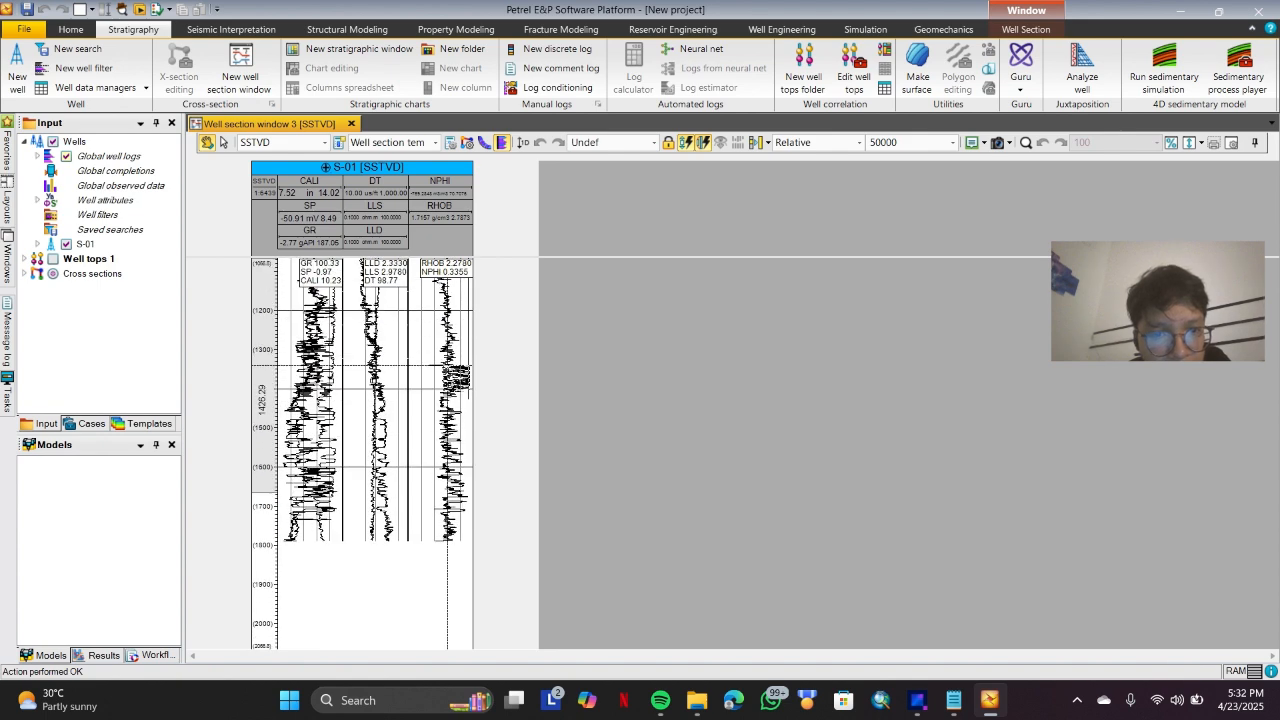
scroll(447, 400, up, 5)
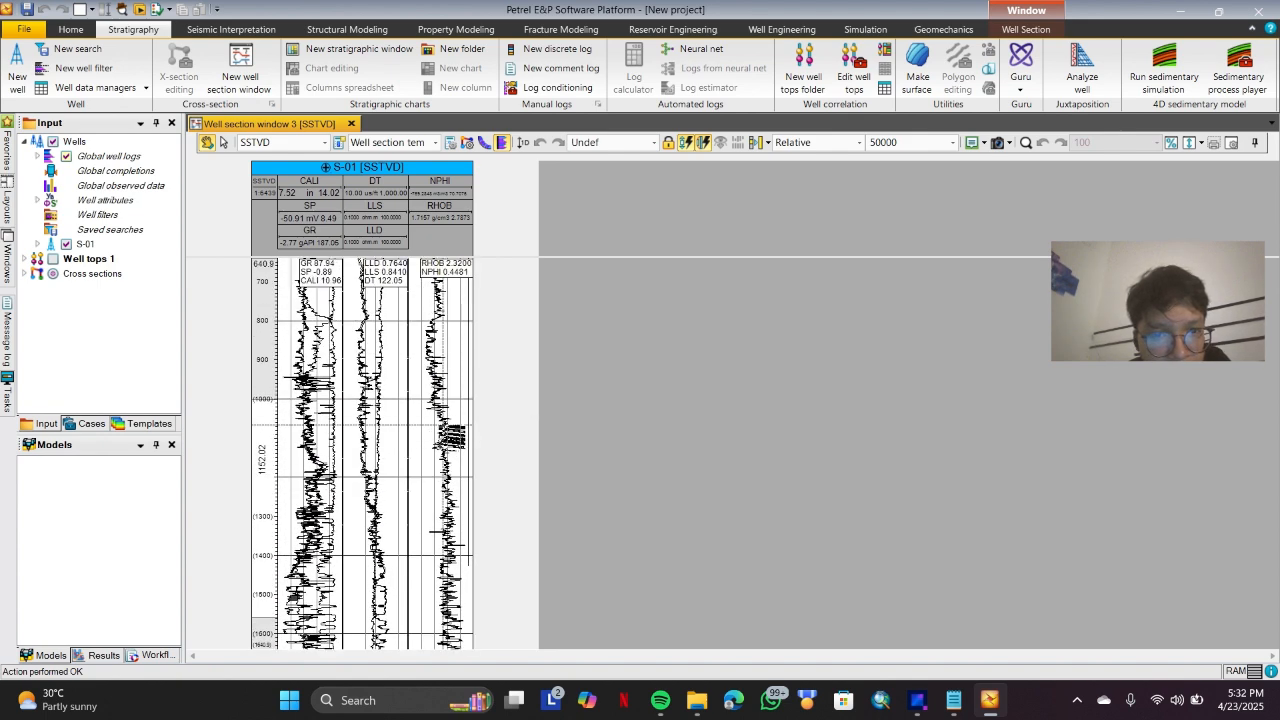
scroll(449, 437, up, 2)
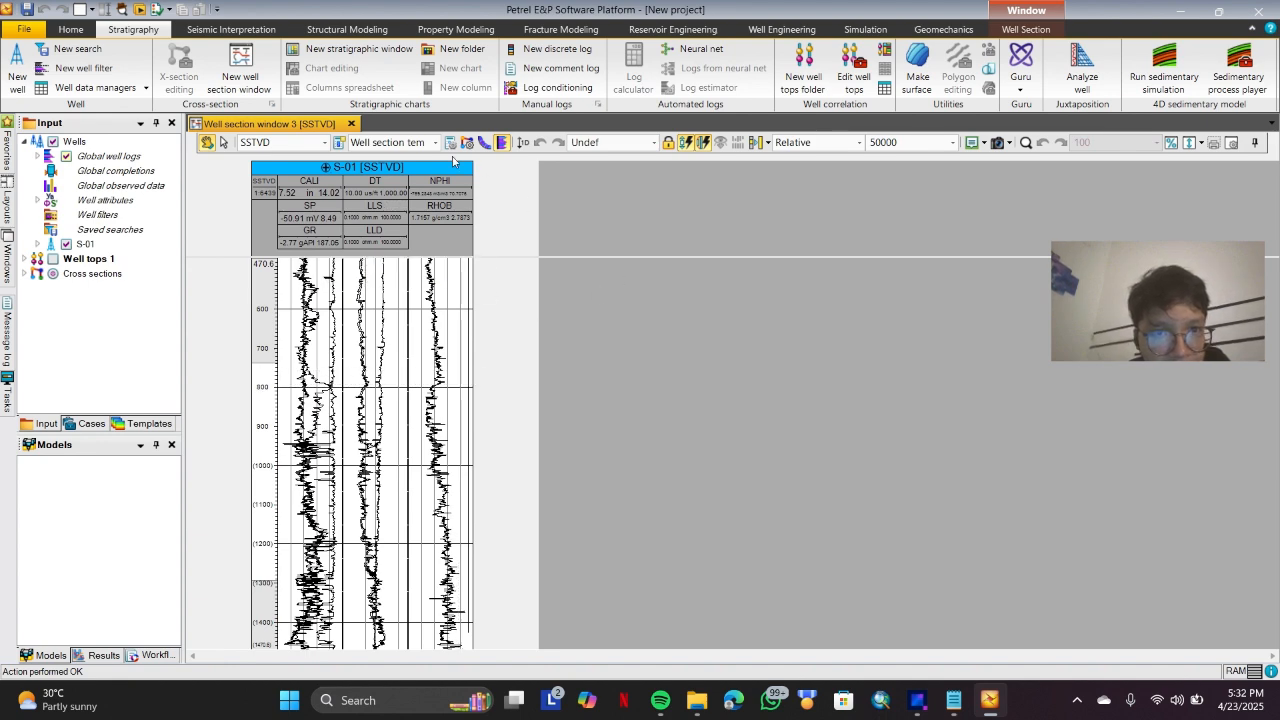
Set the GR log's display limits in the well section template to a minimum of 0 and a maximum of 150.
click(449, 145)
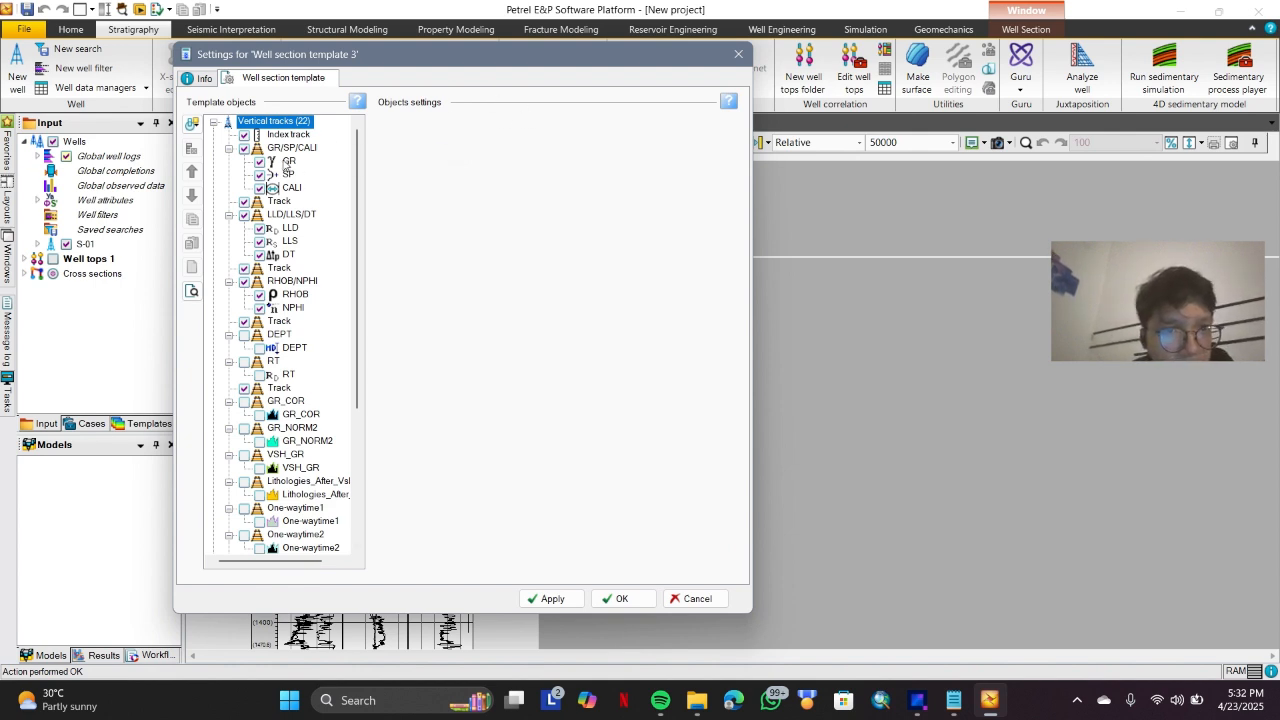
click(287, 161)
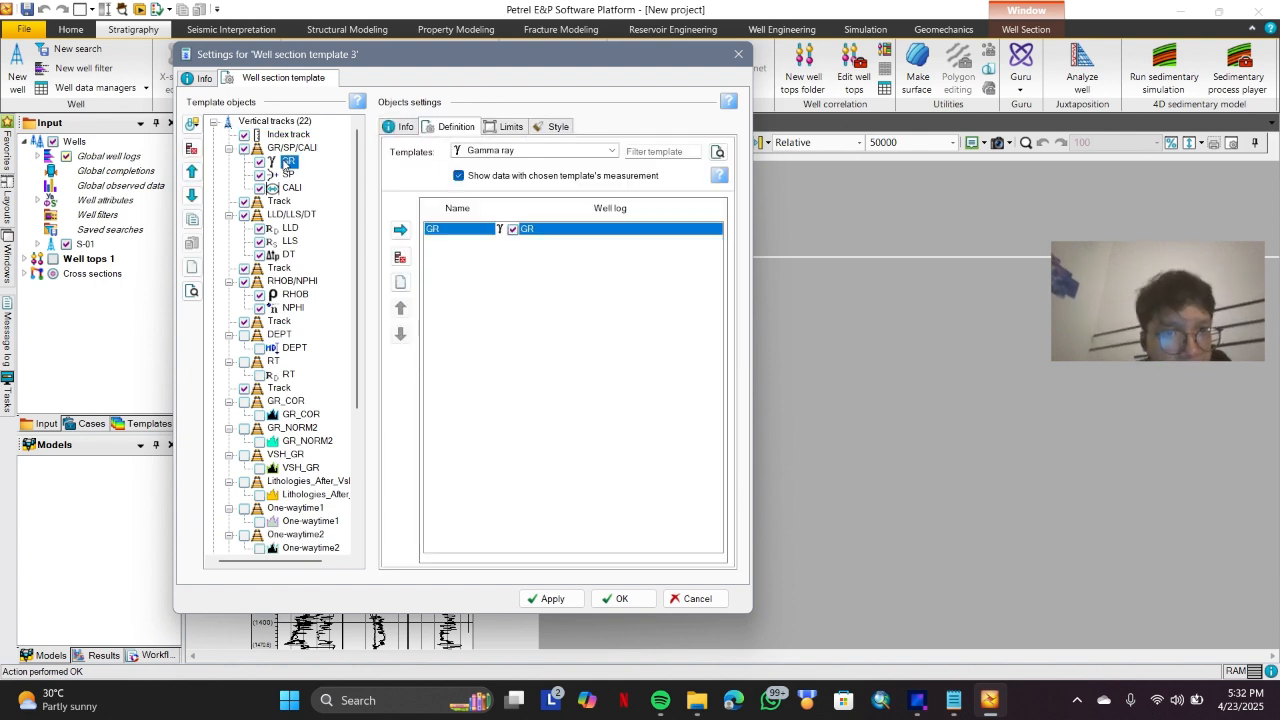
click(512, 127)
click(398, 154)
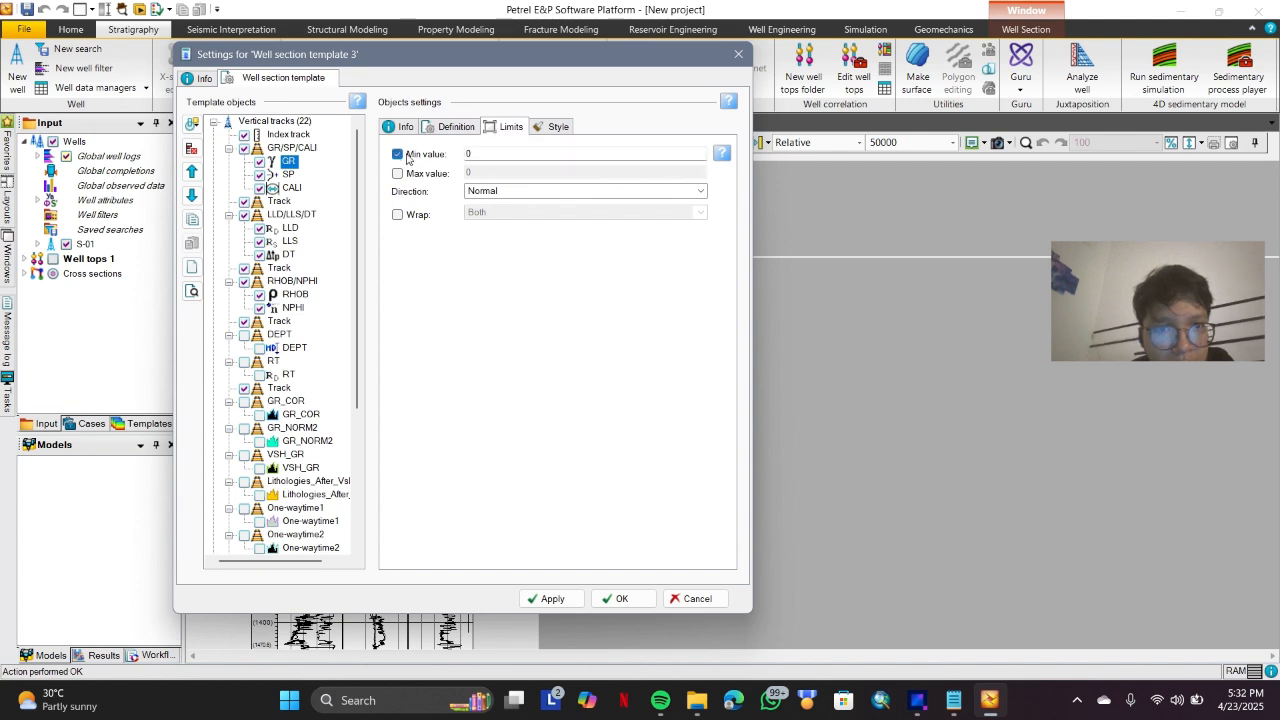
click(398, 174)
click(482, 175)
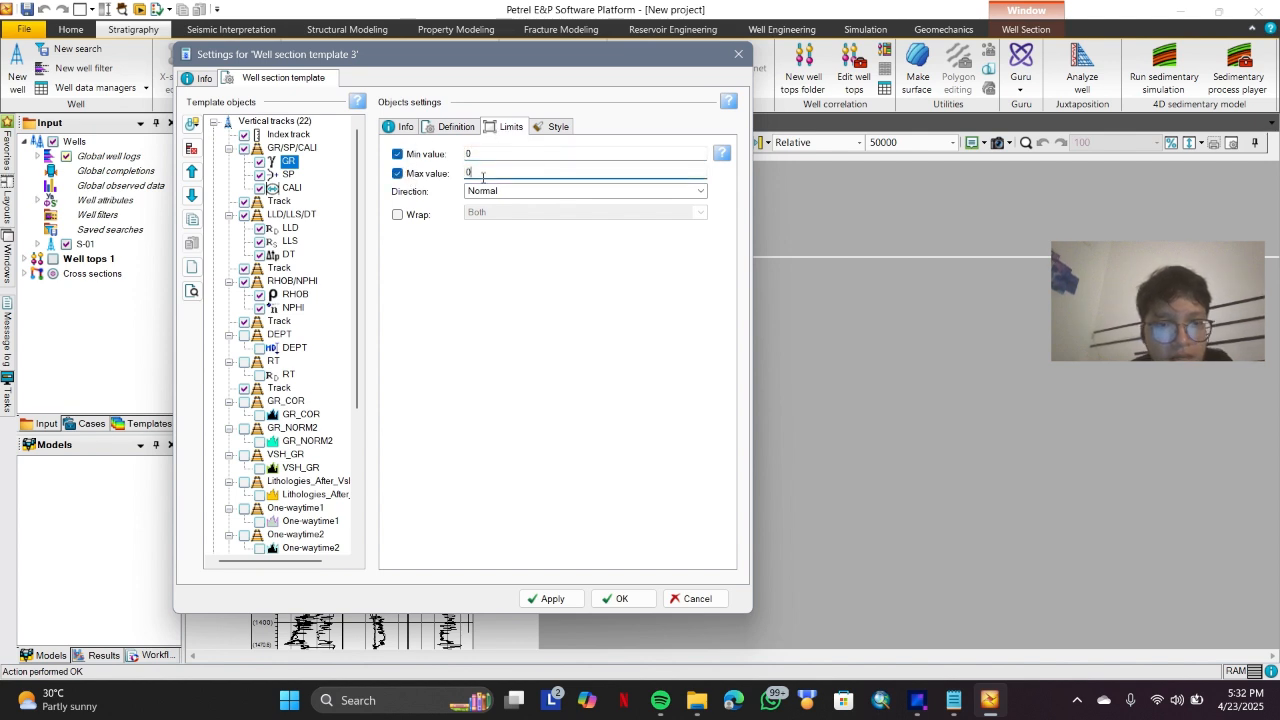
key(BackSpace)
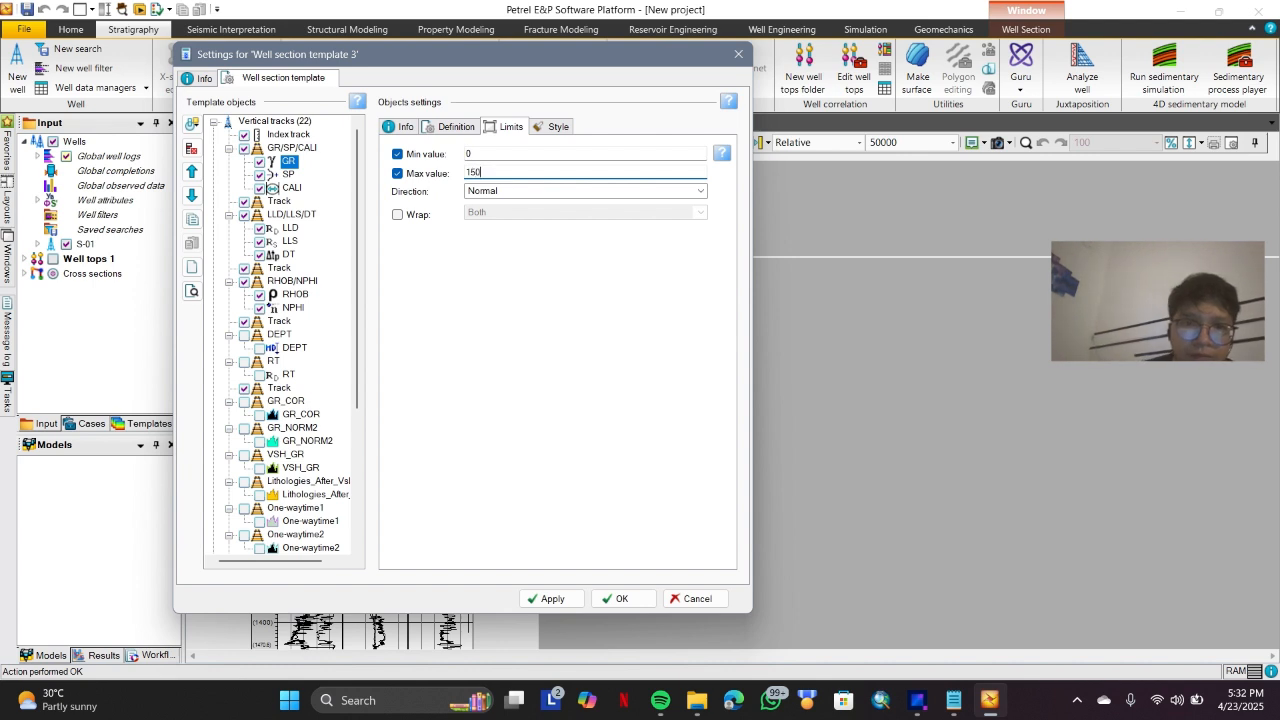
Change the GR curve's line color to a selected green and apply the template settings.
click(557, 130)
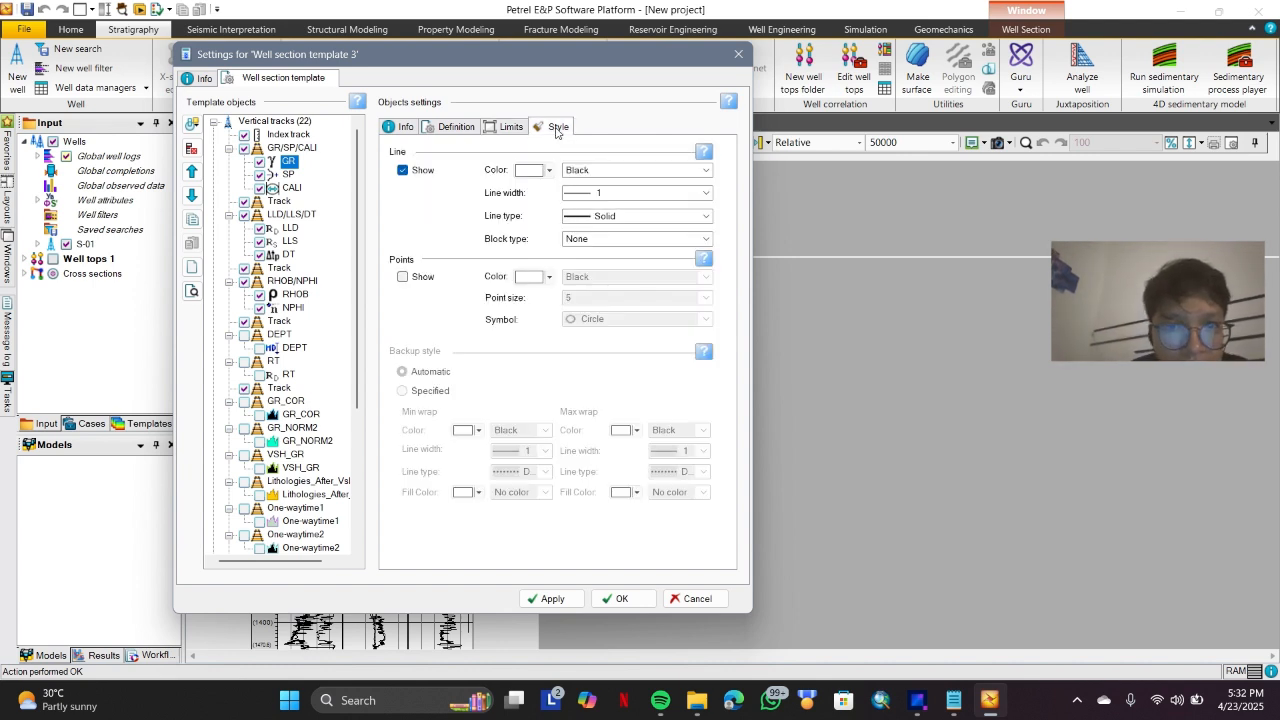
click(588, 178)
click(598, 197)
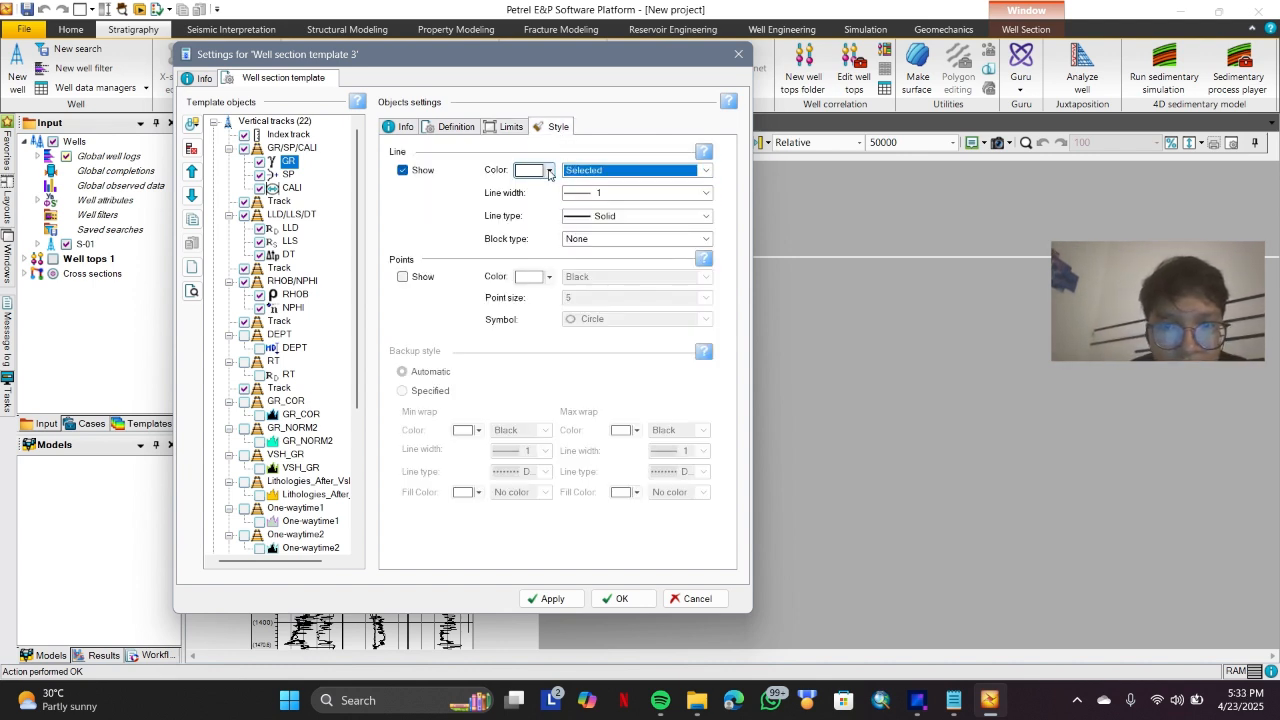
click(548, 171)
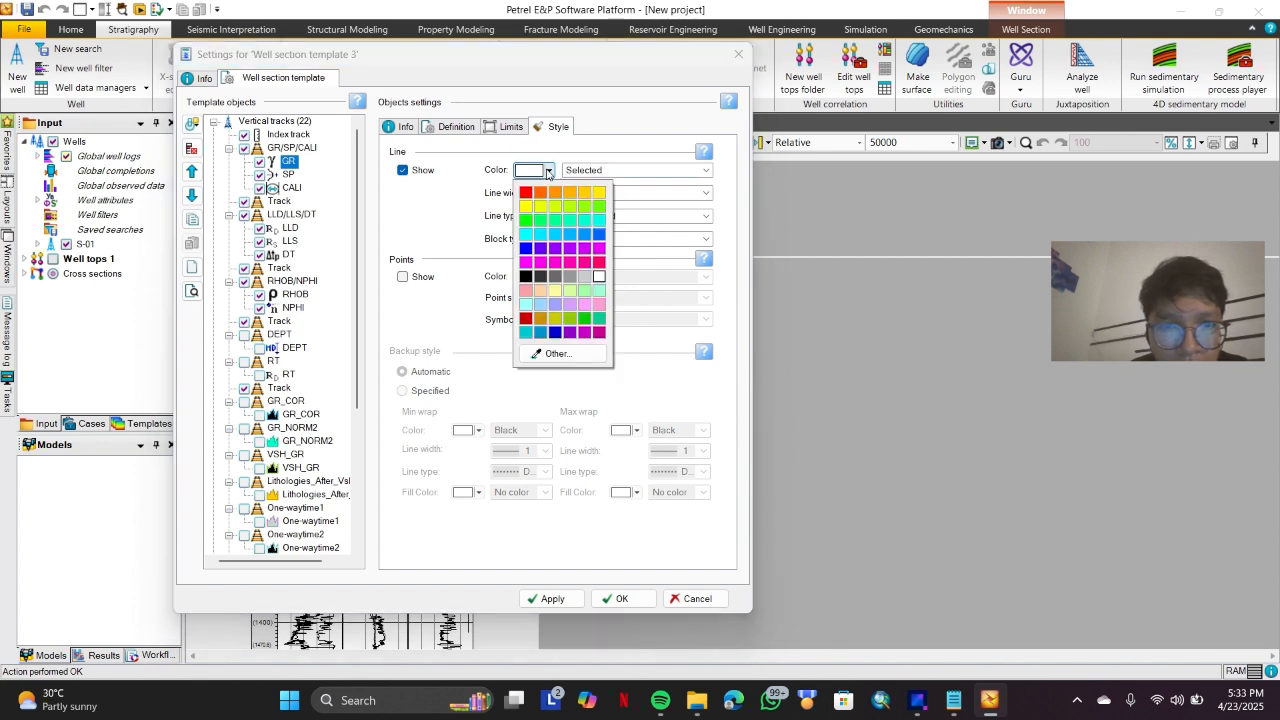
click(526, 220)
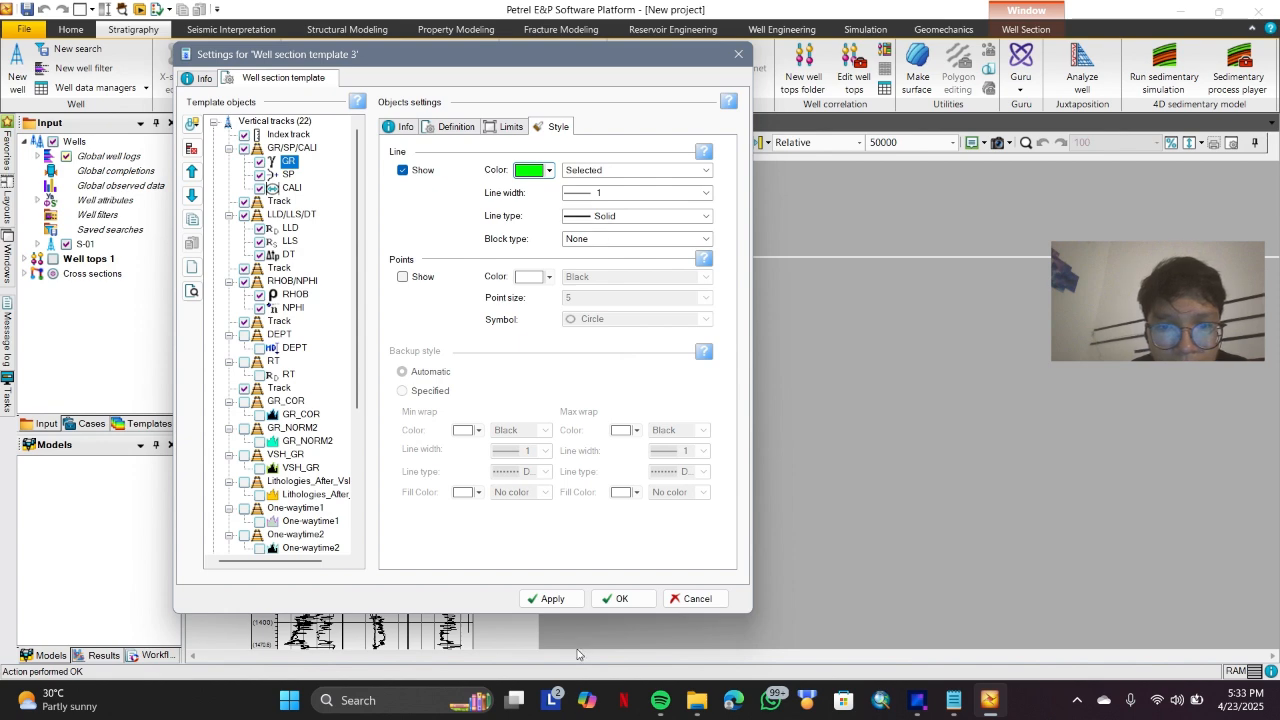
click(564, 599)
drag(471, 54, 815, 77)
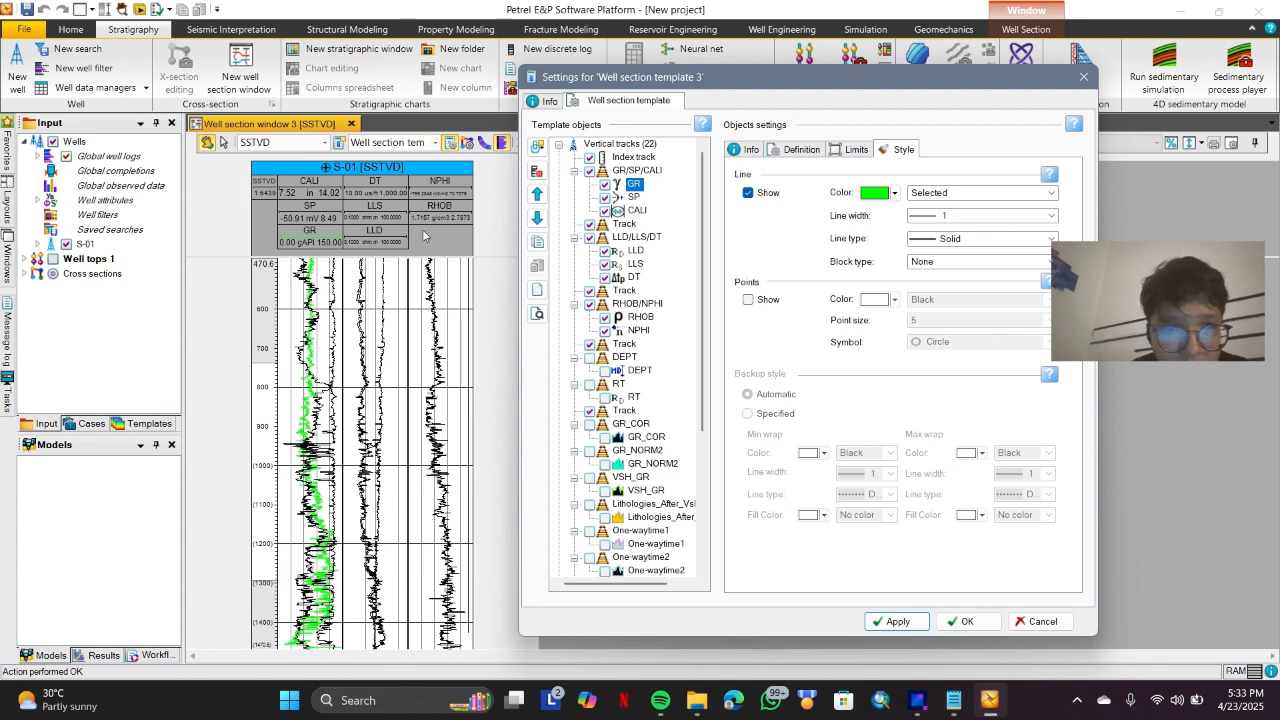
drag(818, 82, 642, 65)
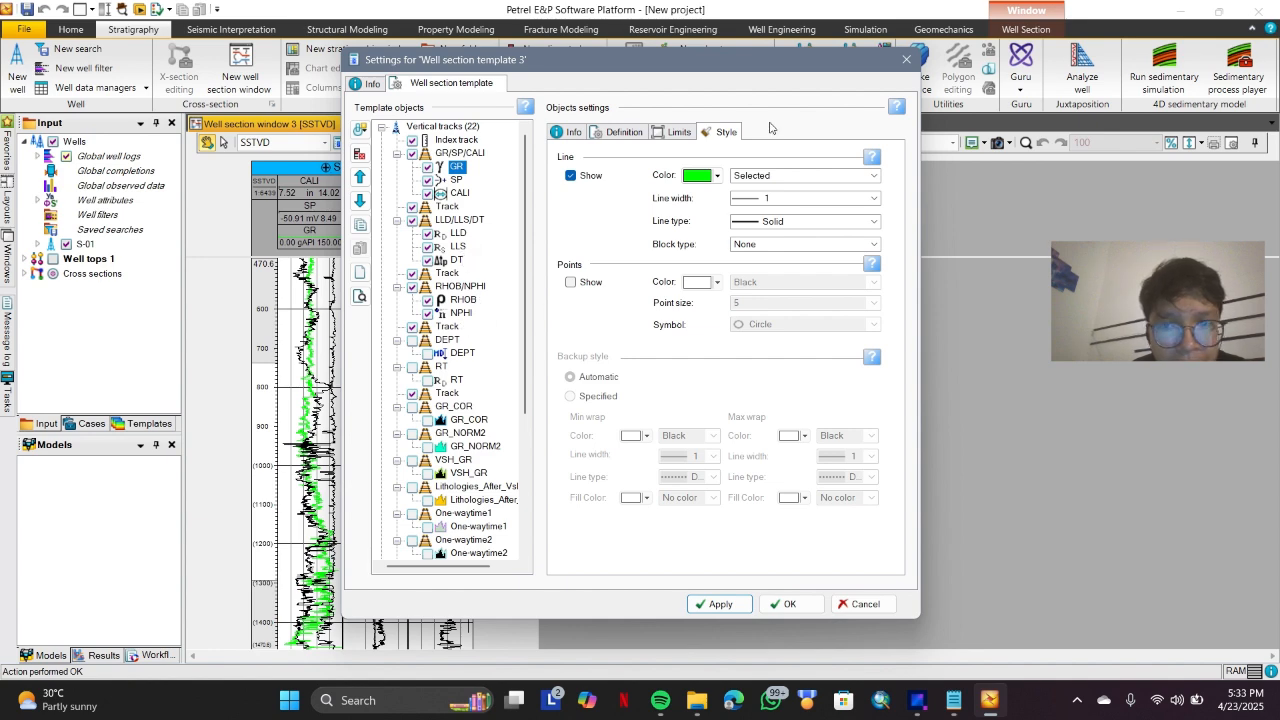
click(680, 134)
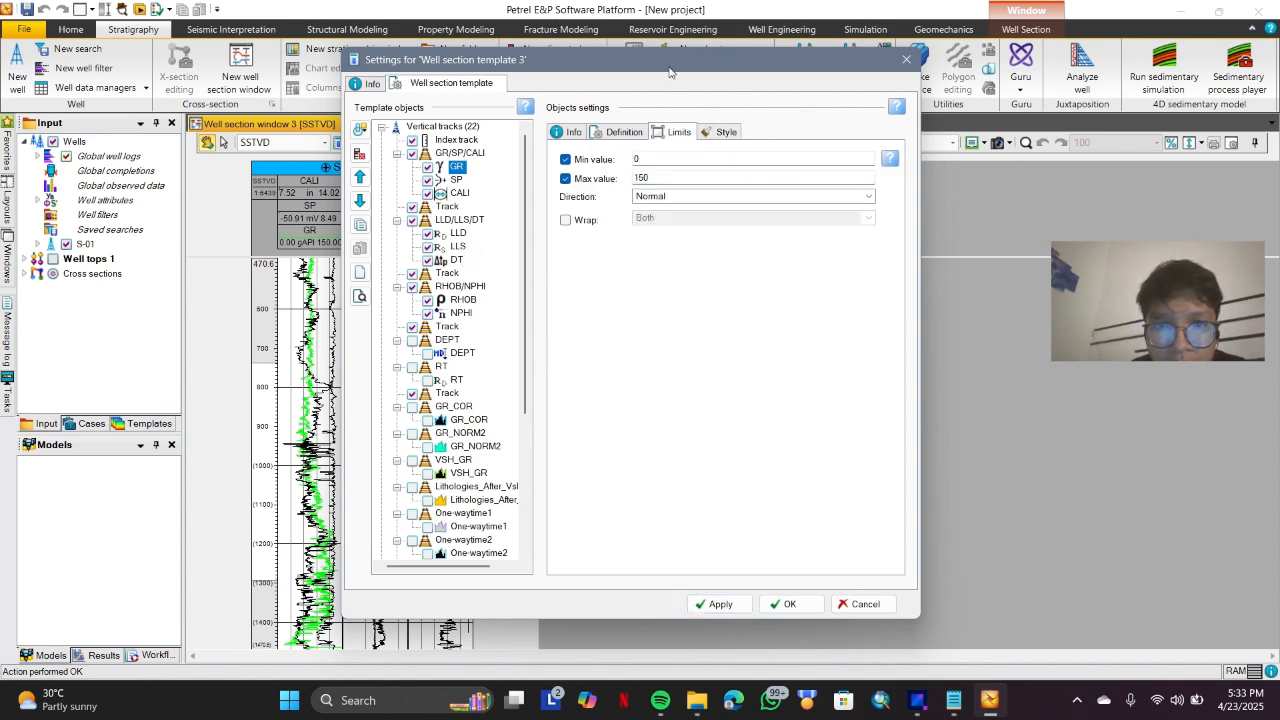
drag(670, 72, 722, 67)
click(724, 132)
click(684, 134)
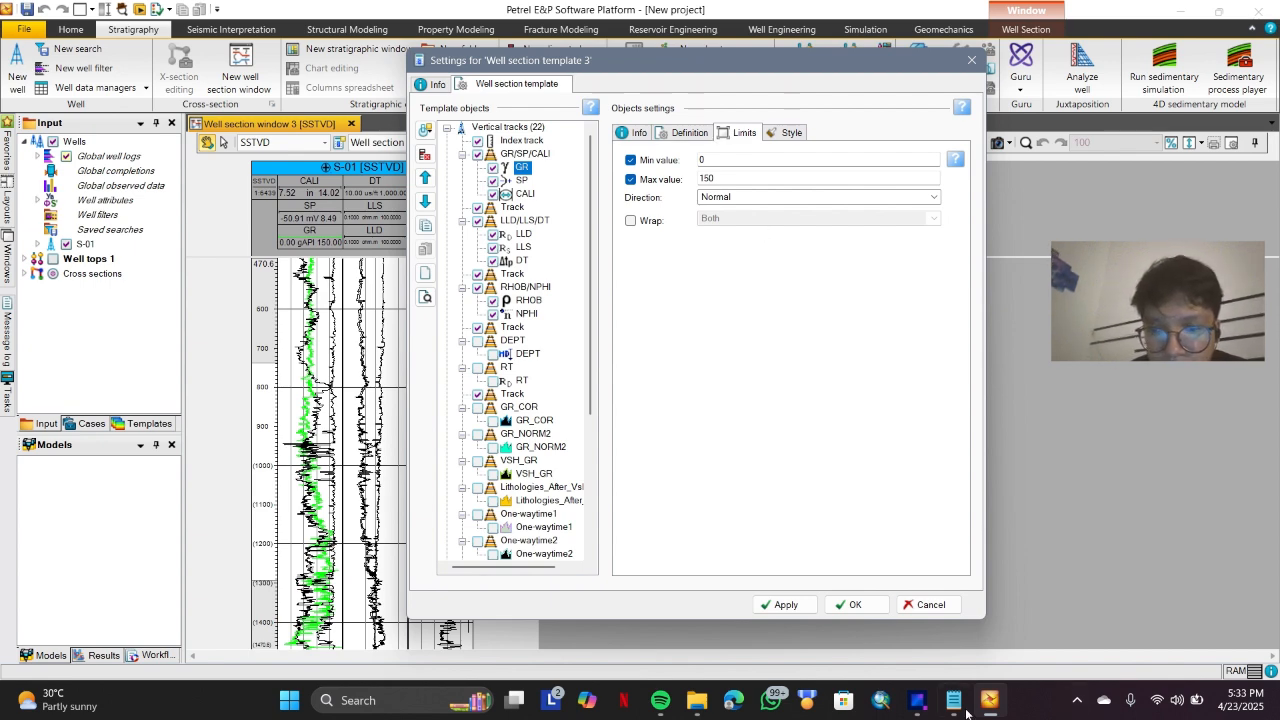
click(917, 700)
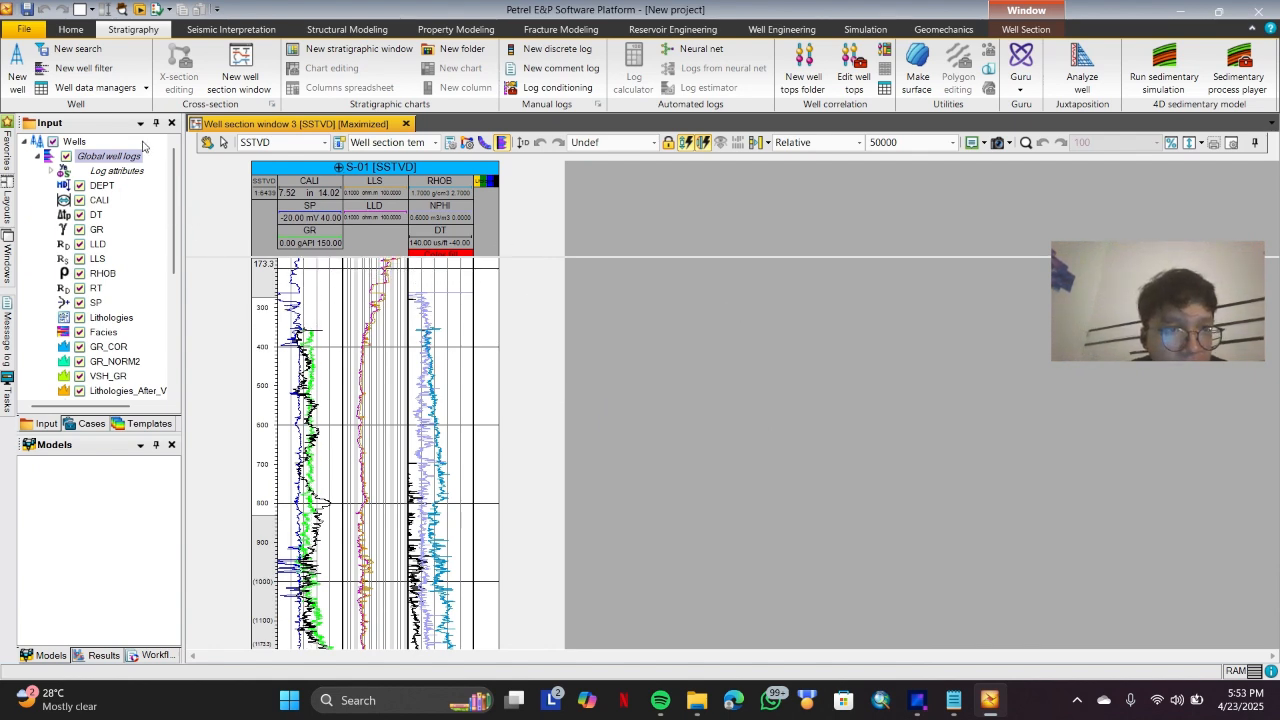
Insert a new continuous global well log under Global well logs.
click(114, 160)
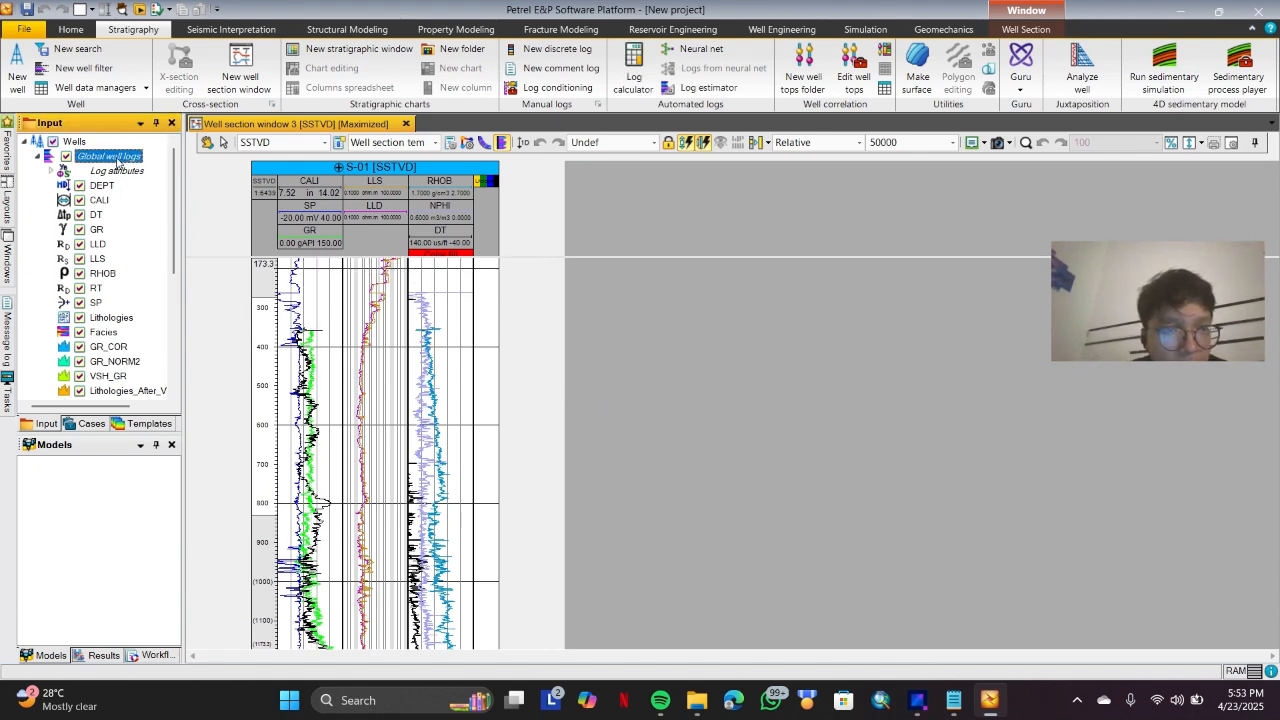
right_click(116, 162)
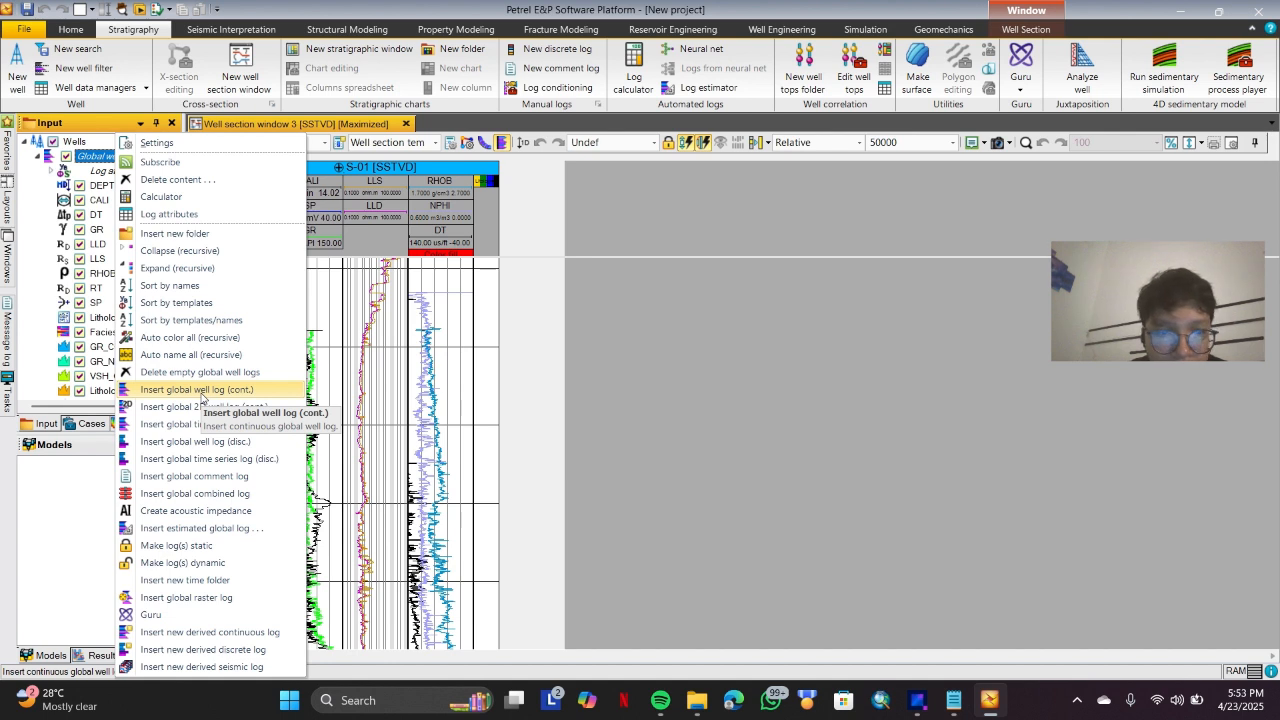
click(203, 397)
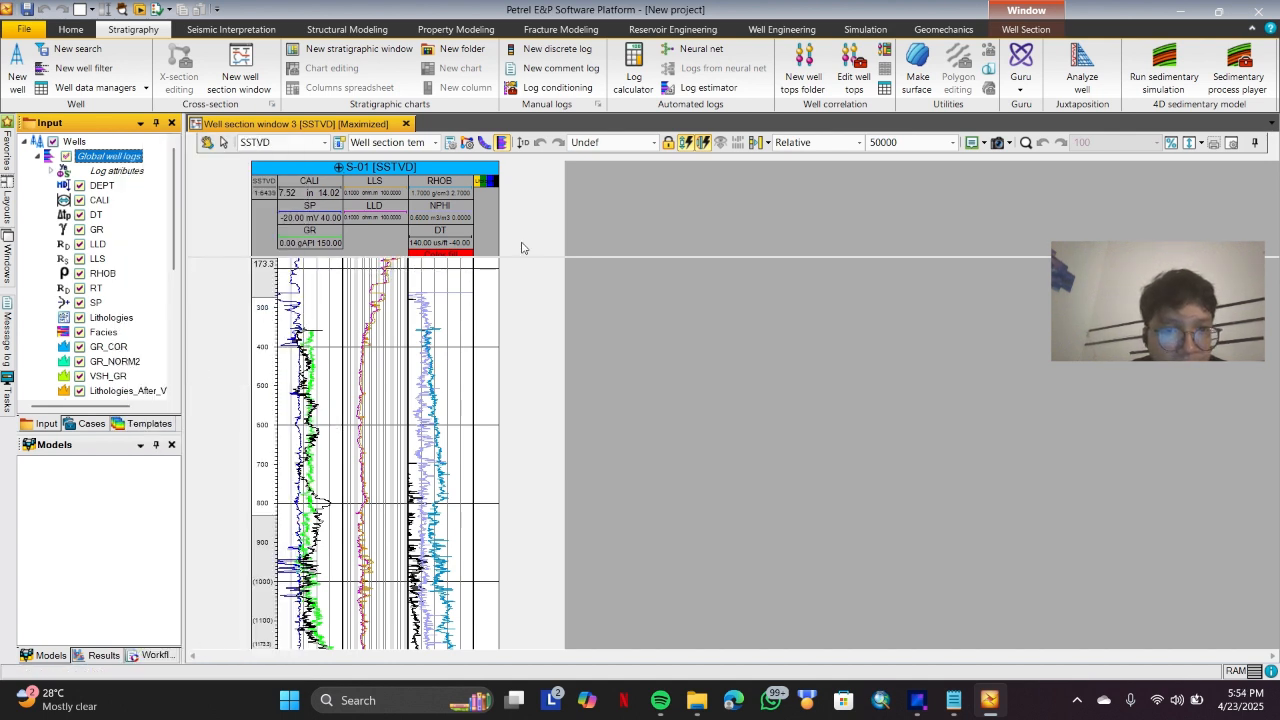
drag(175, 198, 165, 311)
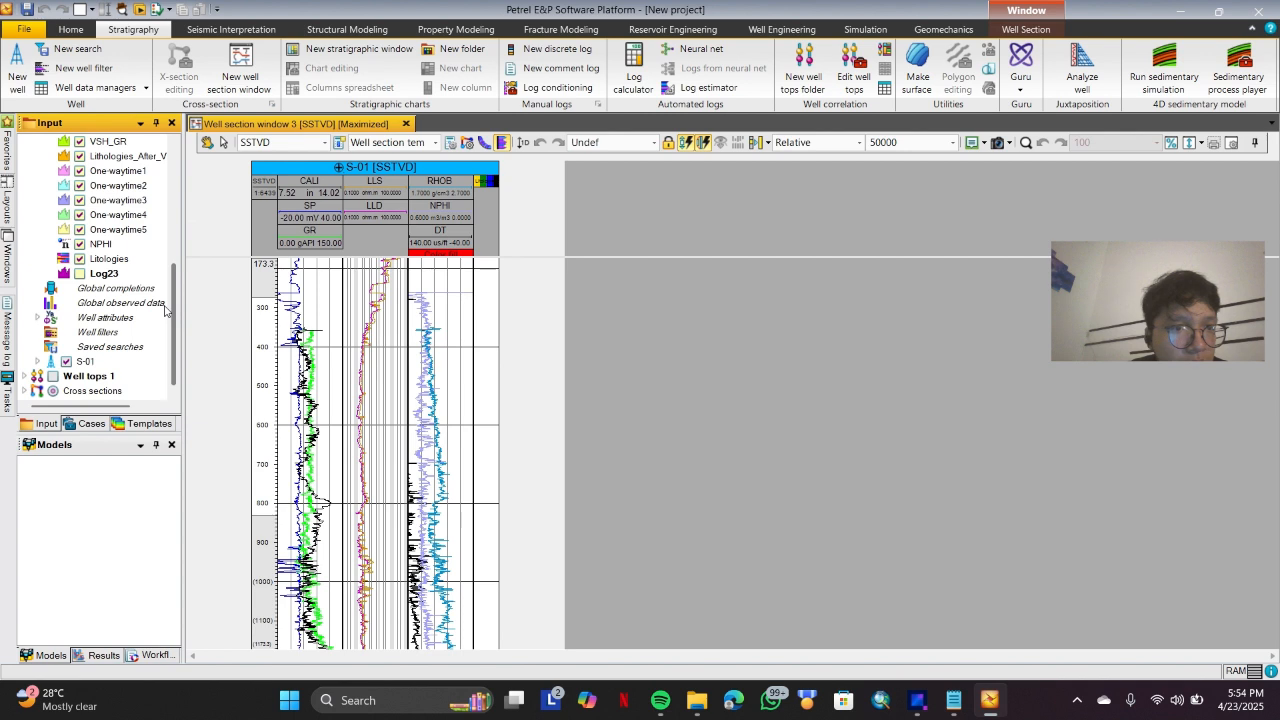
click(102, 276)
click(101, 276)
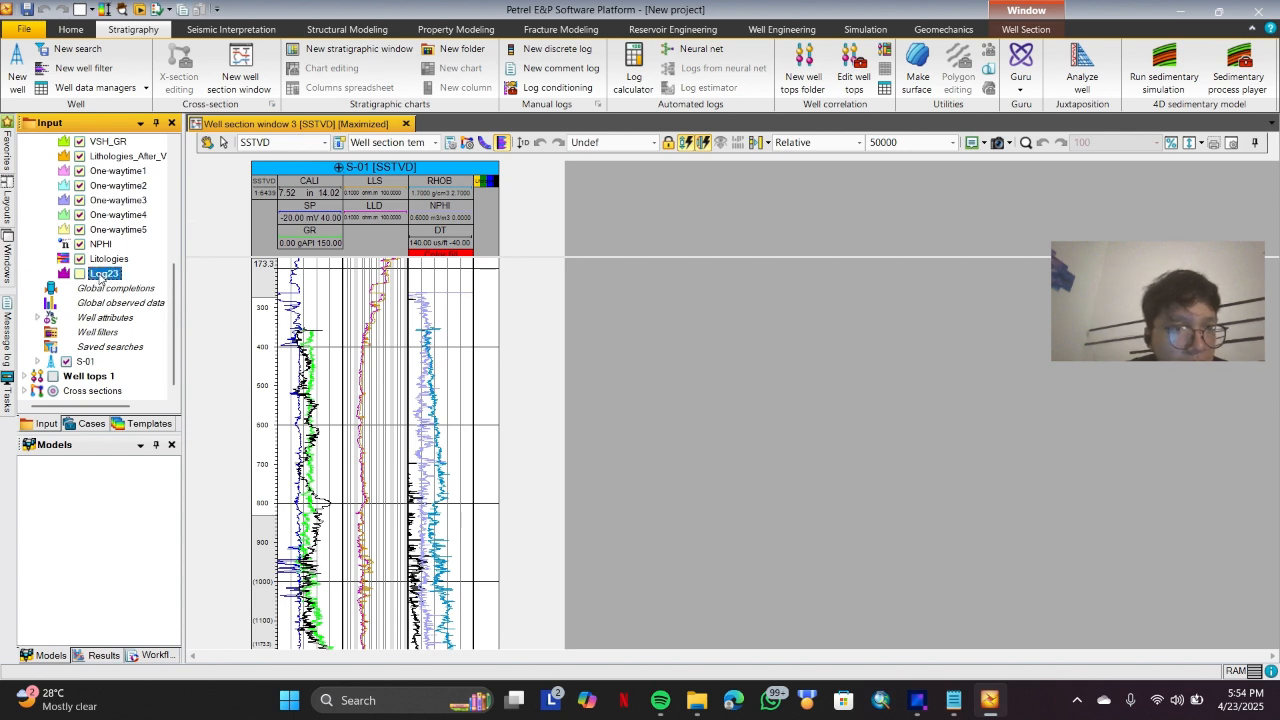
right_click(101, 278)
click(125, 284)
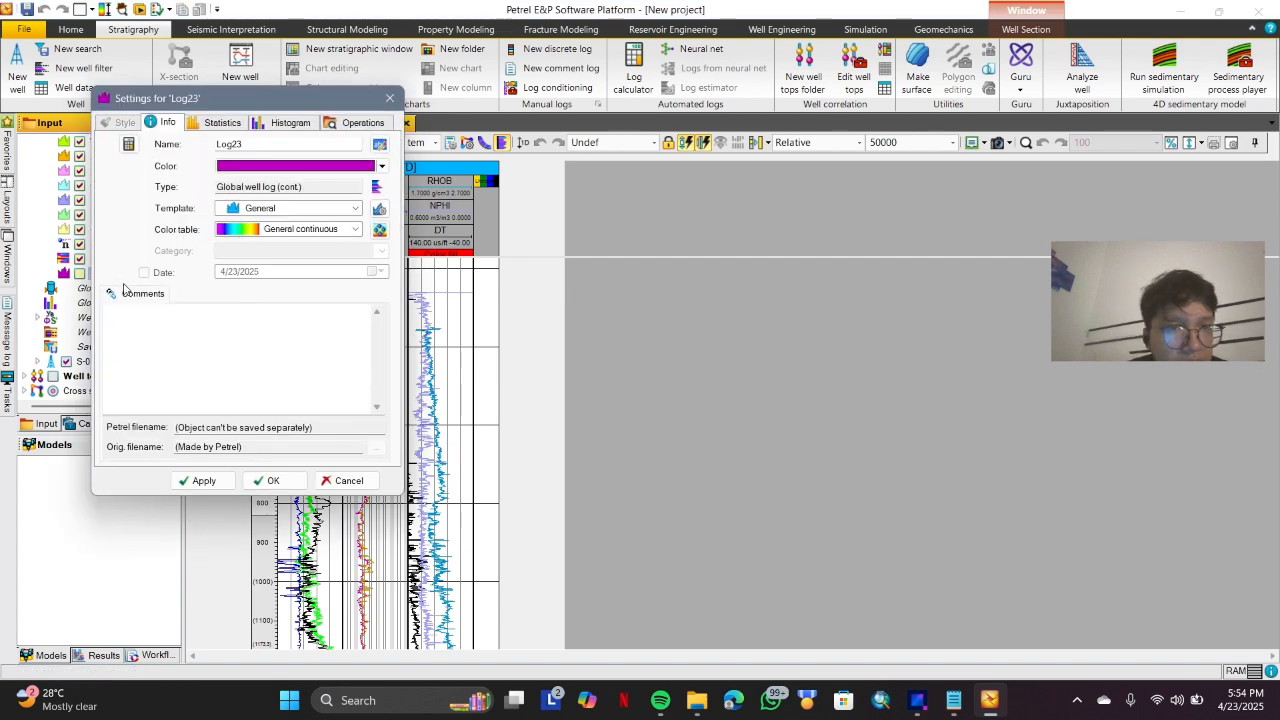
click(350, 122)
click(300, 122)
click(215, 122)
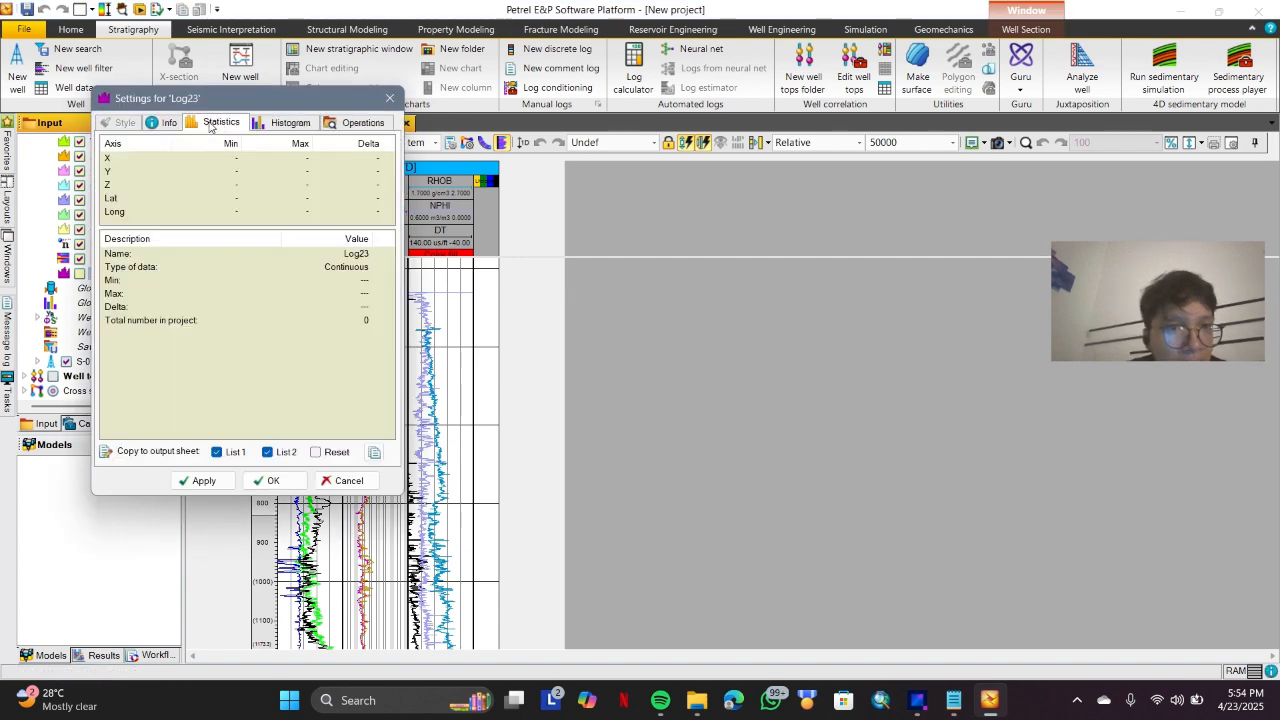
click(168, 122)
click(389, 97)
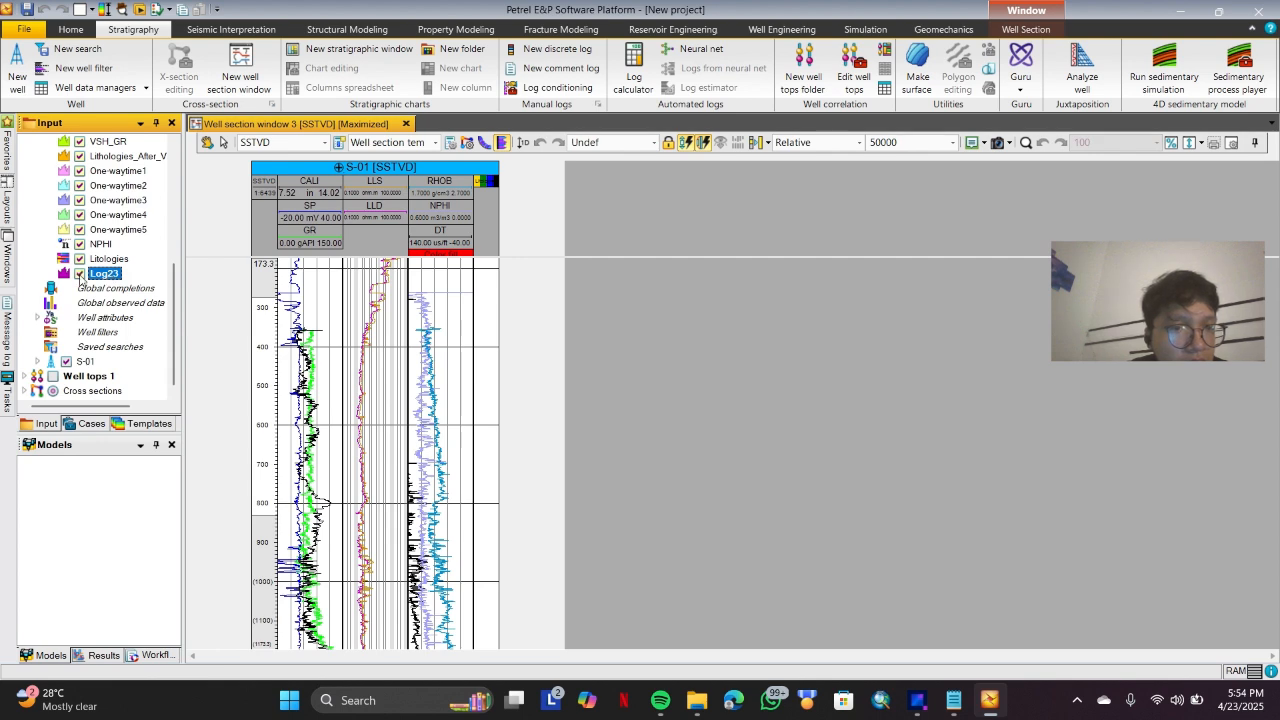
Rename the newly inserted global well log as GR Cutoff (S-01).
double_click(105, 273)
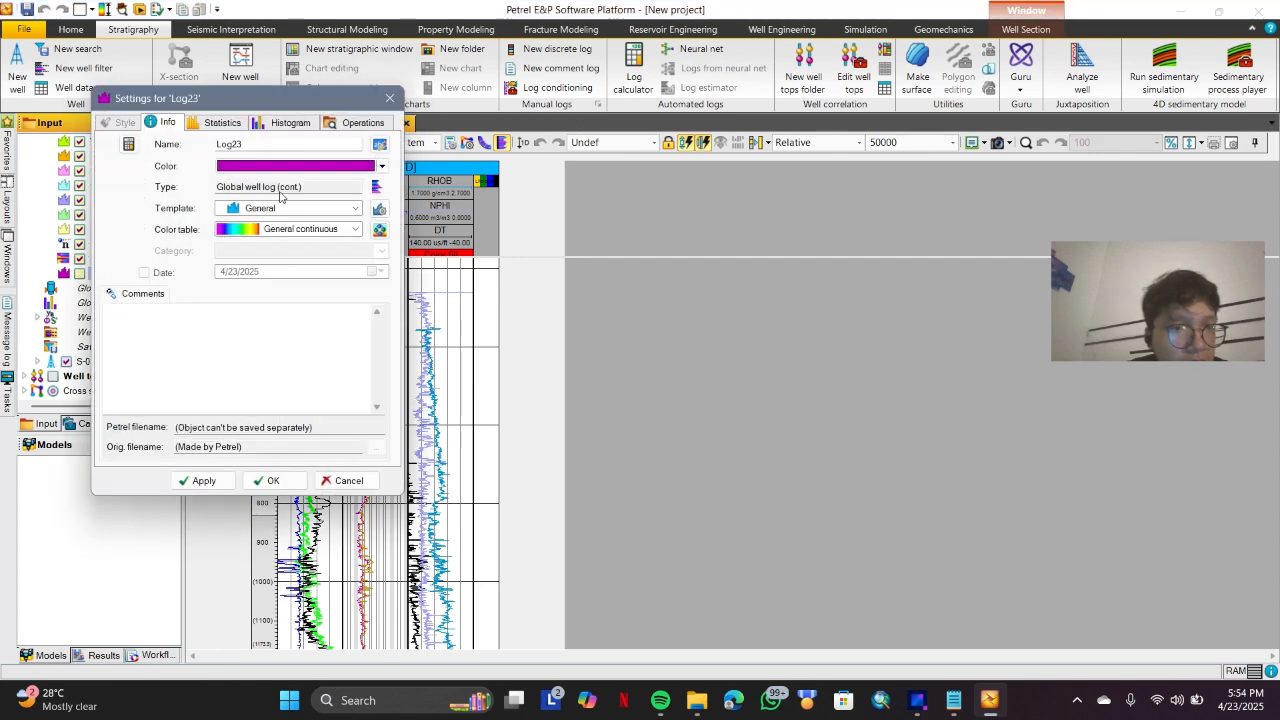
key(Caps_Lock)
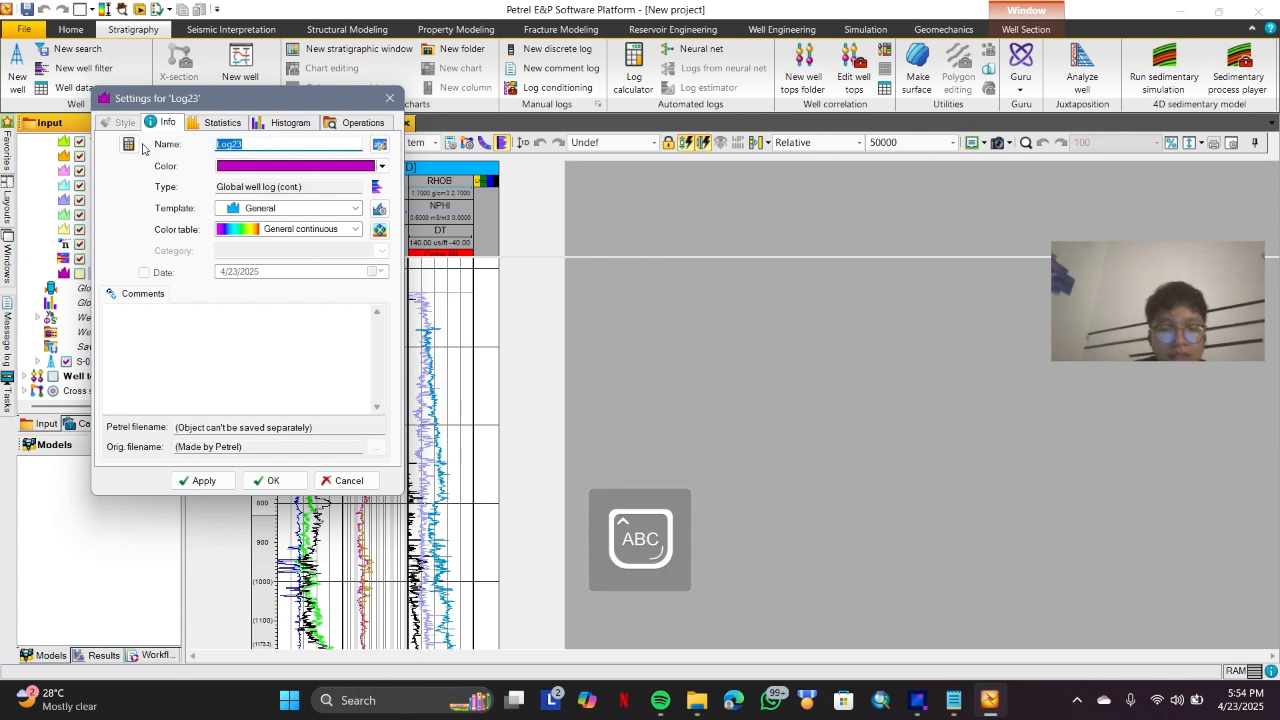
text(GR C)
key(Caps_Lock)
text(uto)
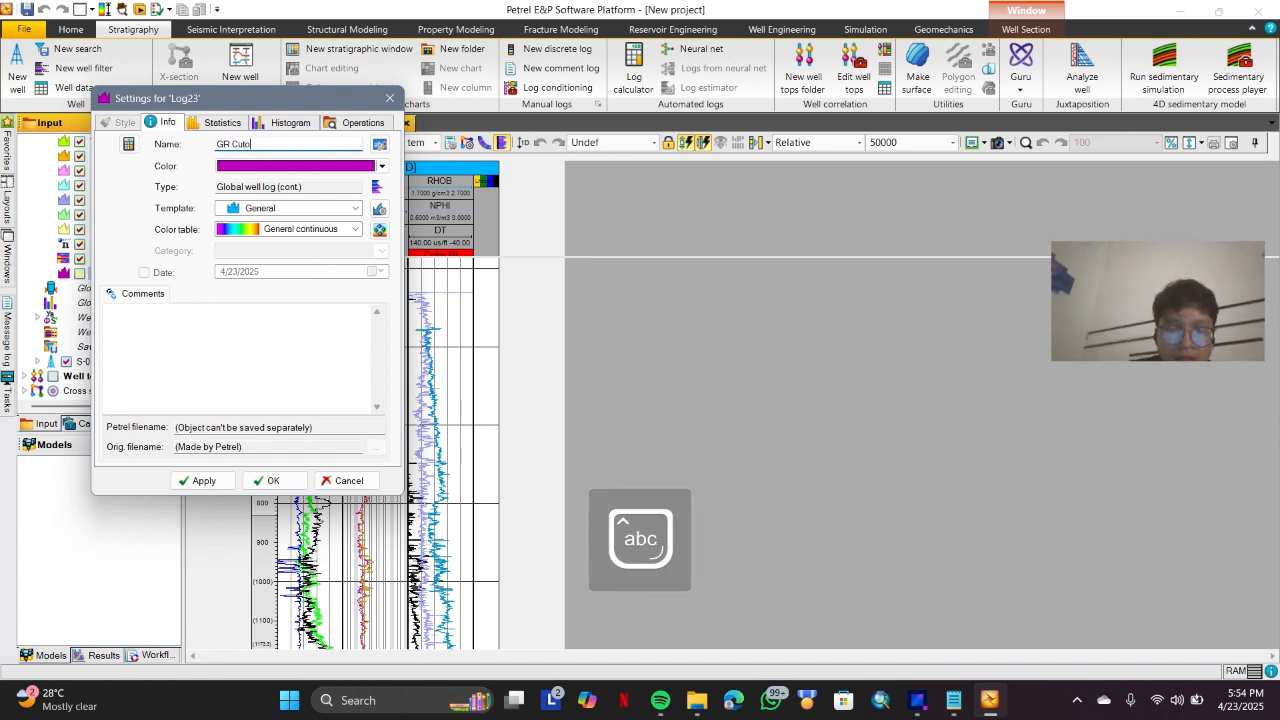
text(ff ()
key(Caps_Lock)
text(S)
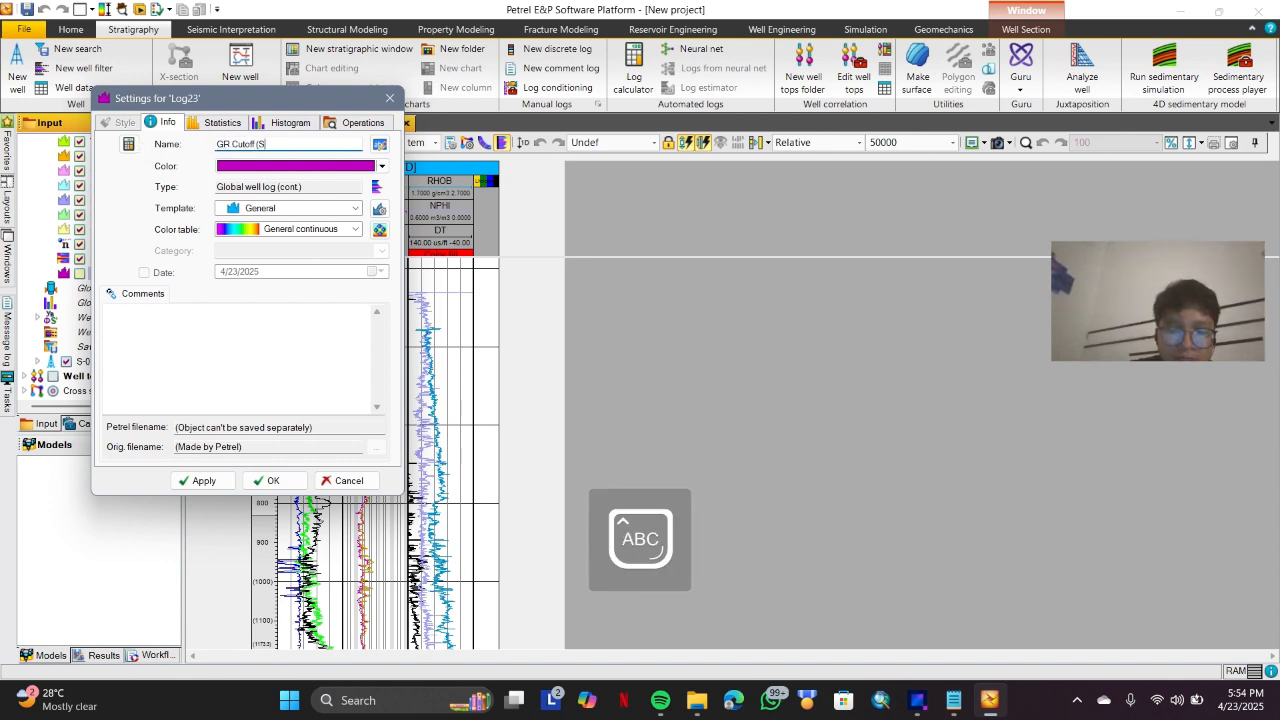
text(-01)
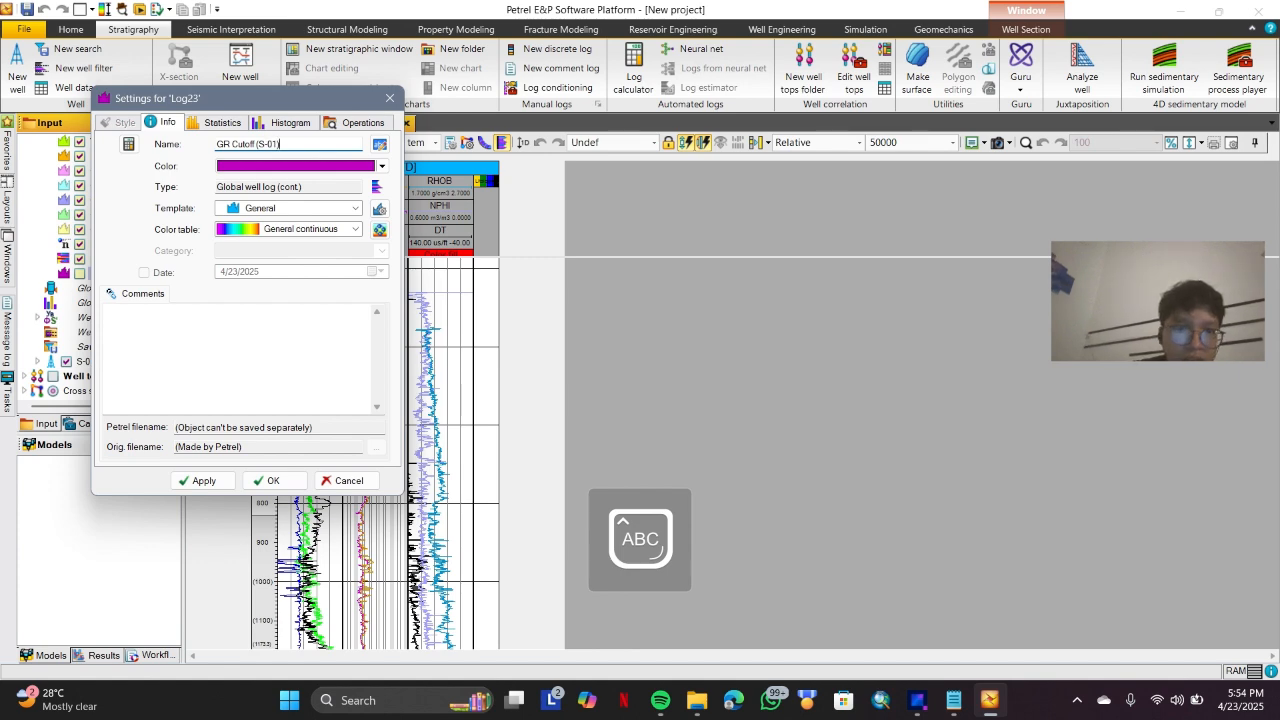
click(197, 480)
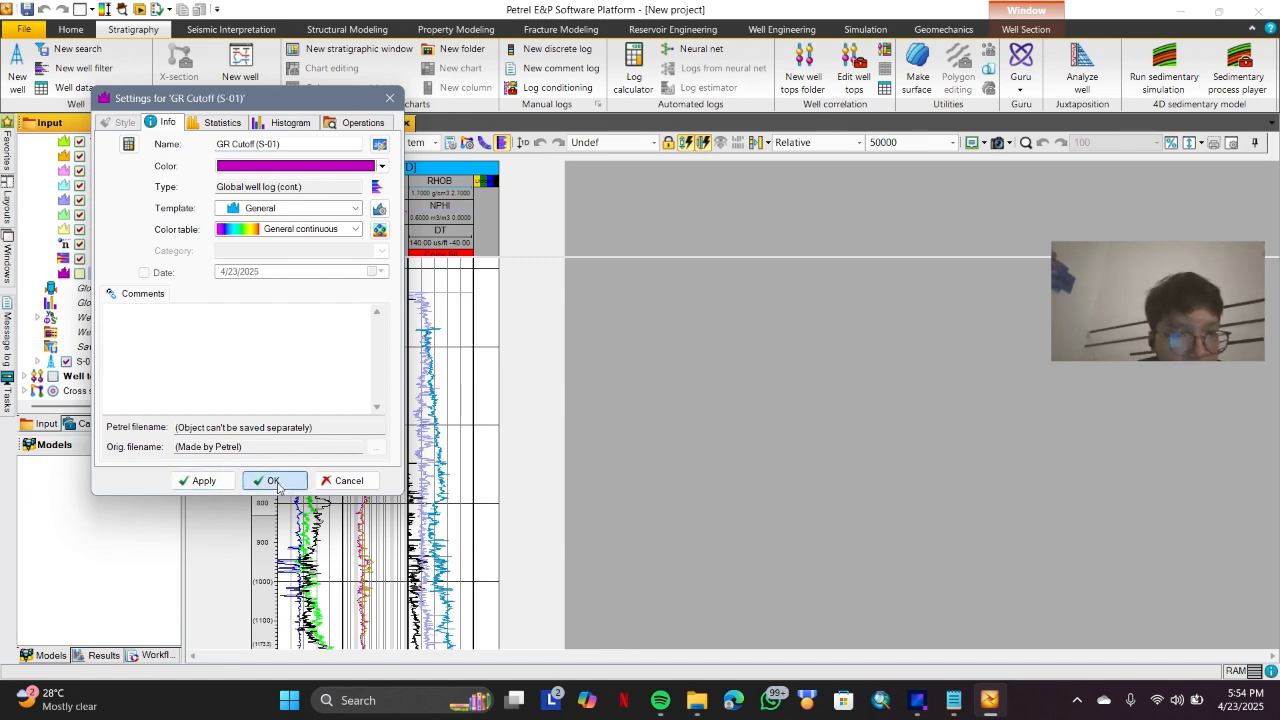
click(266, 480)
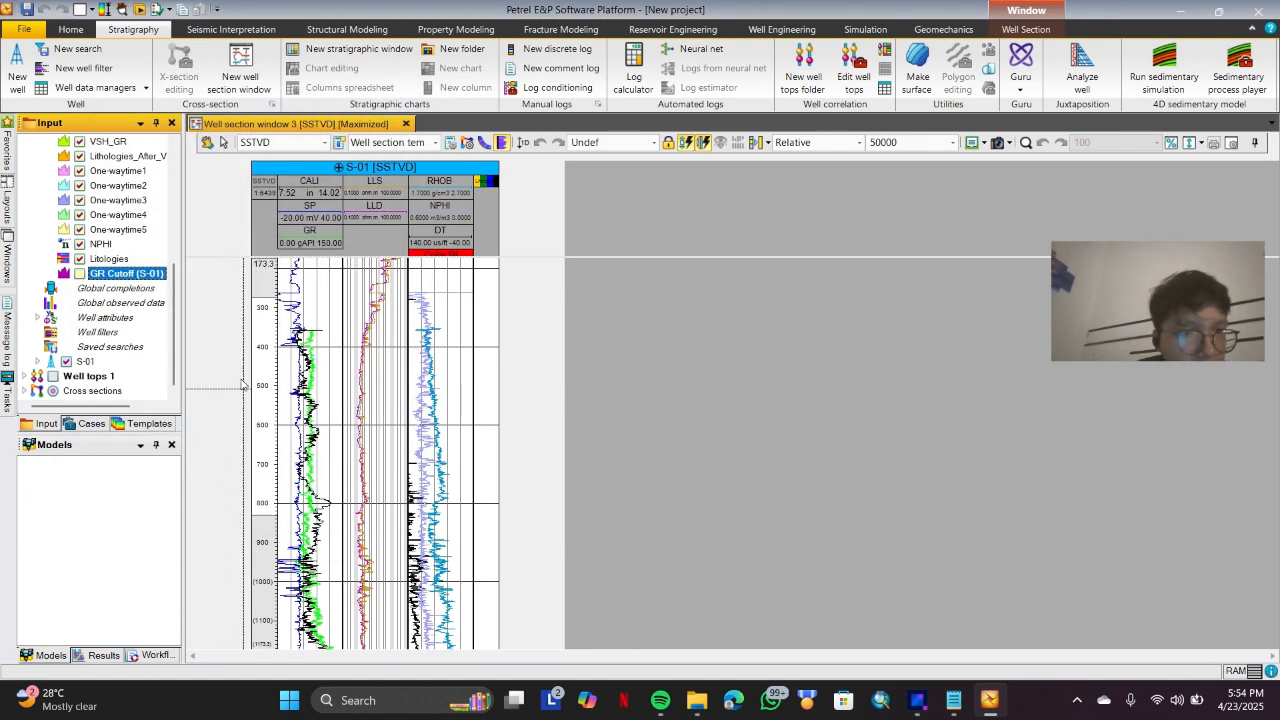
right_click(160, 273)
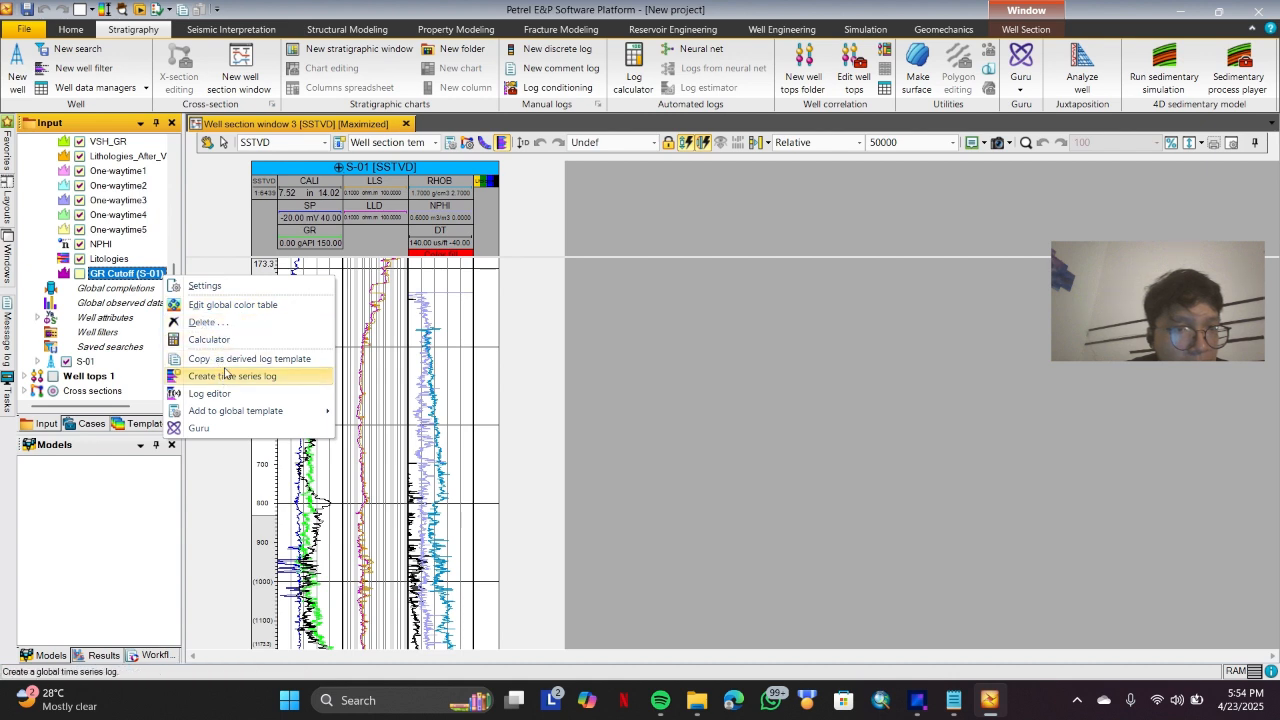
click(791, 357)
right_click(124, 280)
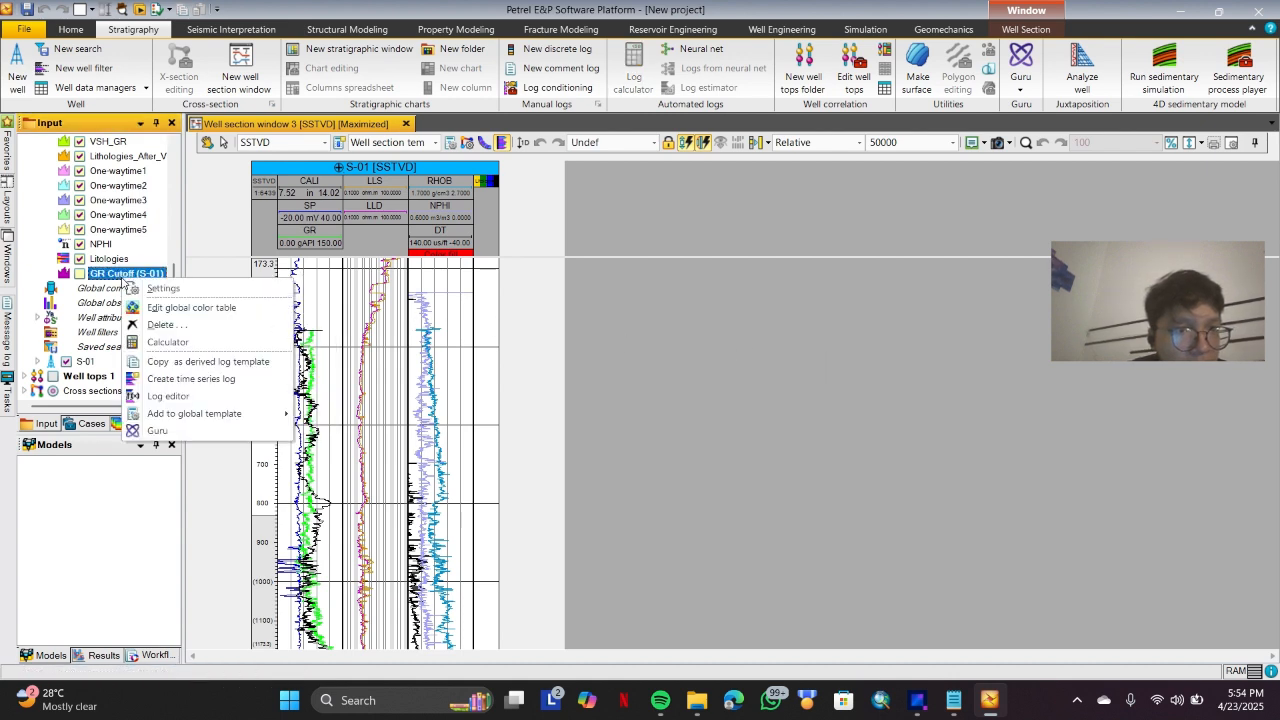
click(602, 321)
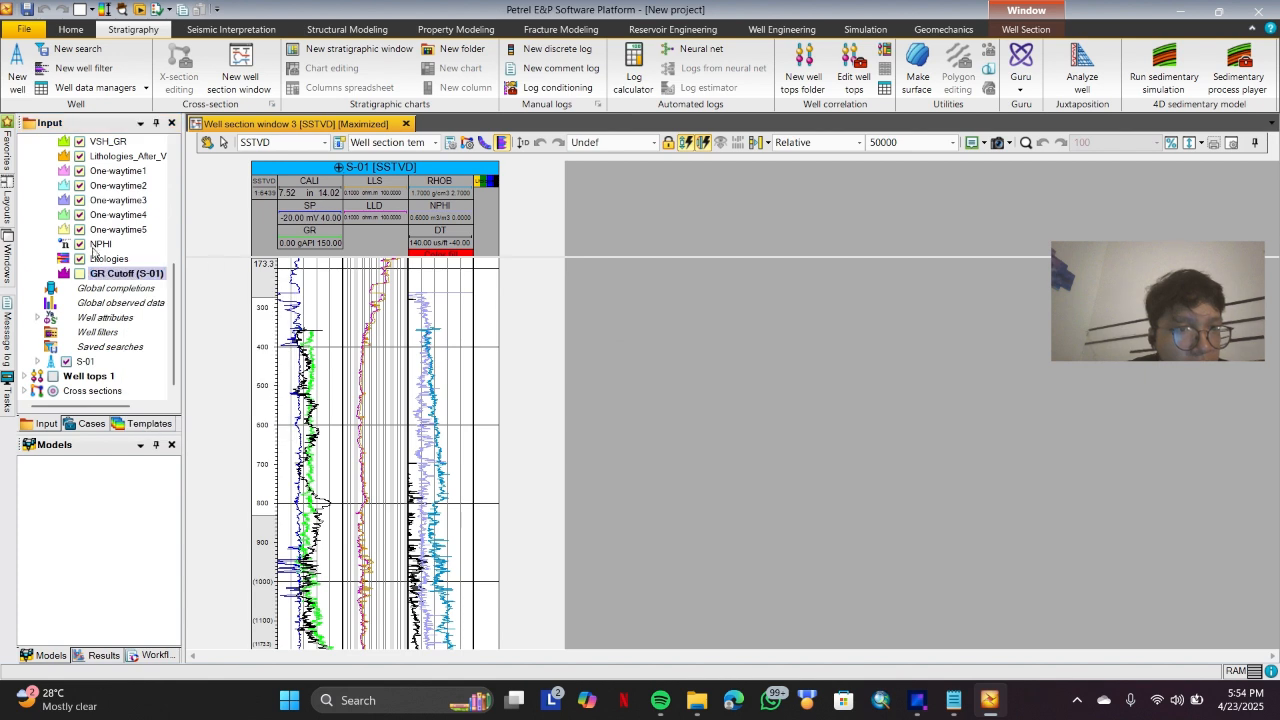
drag(175, 300, 172, 272)
Copy the global GR Cutoff (S-01) log as a derived log template and paste it as a derived log into S-01's well logs.
right_click(129, 276)
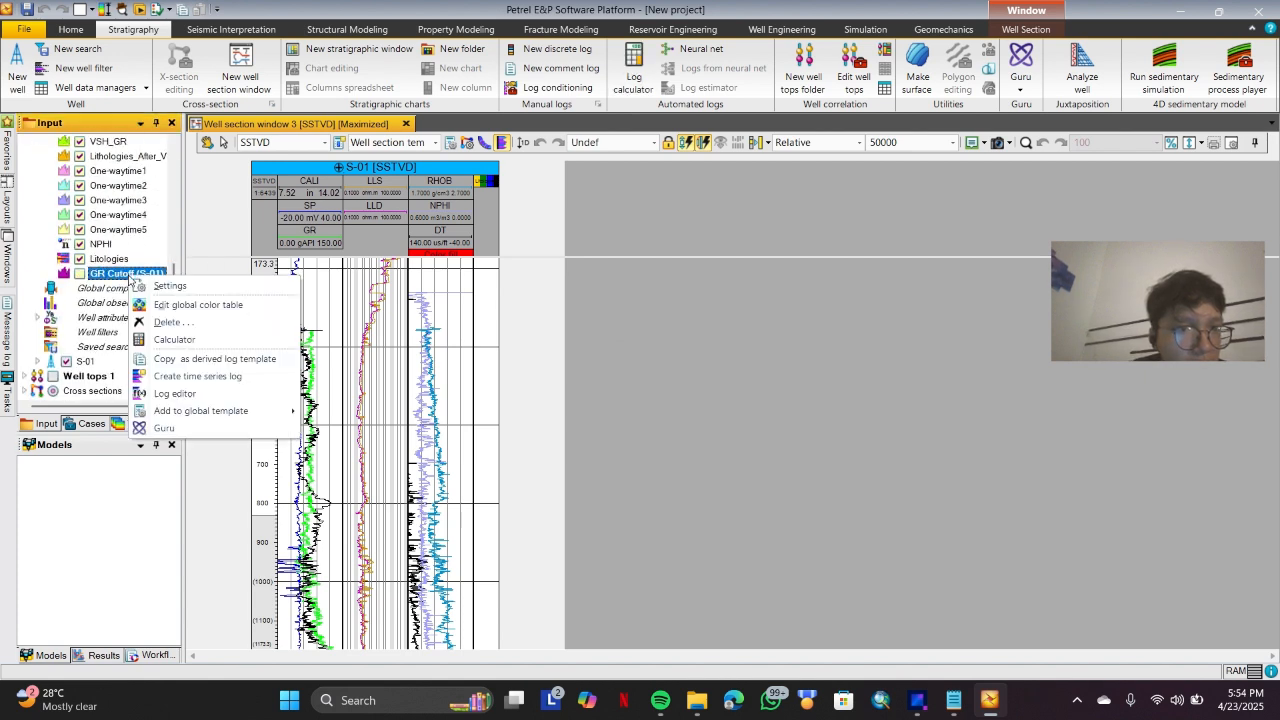
click(205, 359)
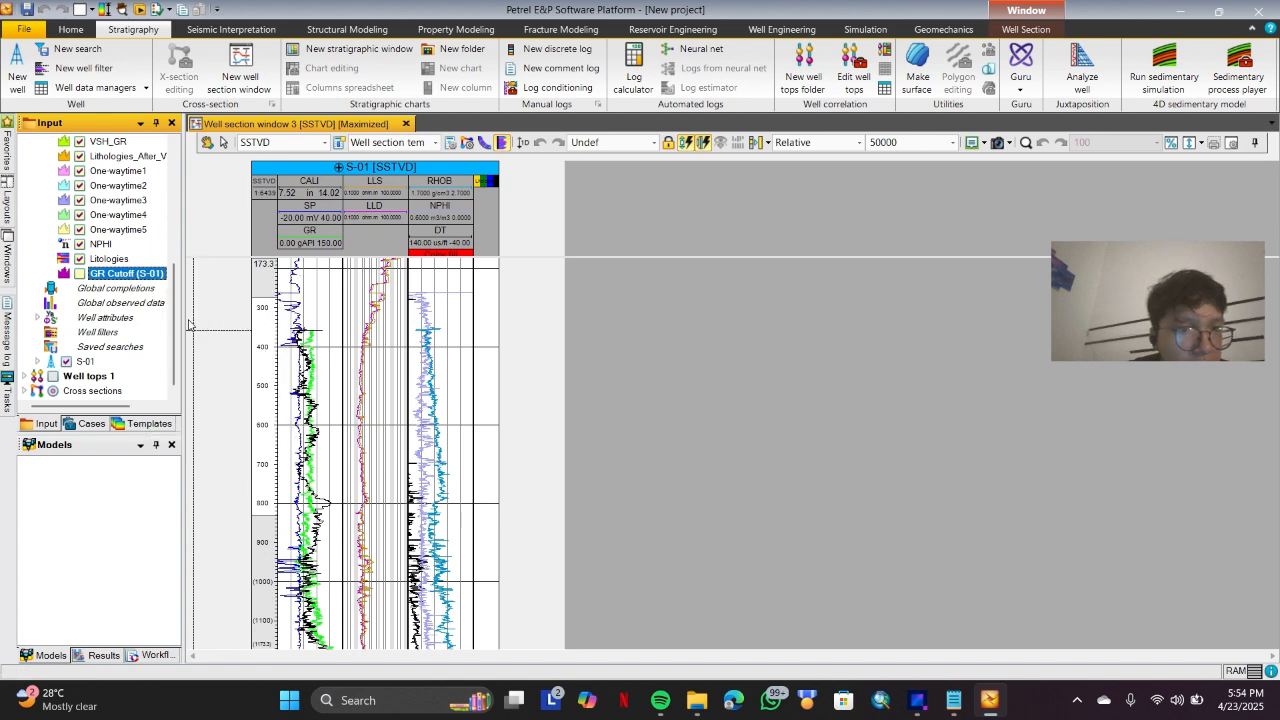
click(38, 361)
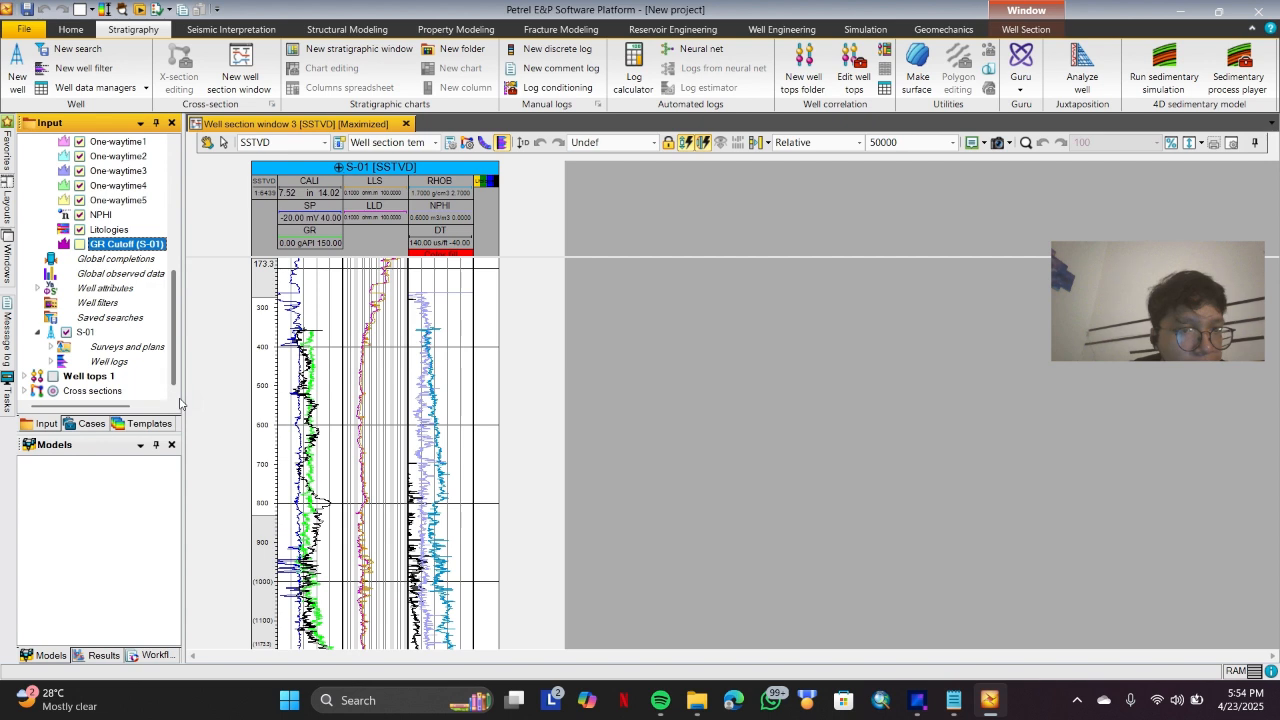
click(52, 361)
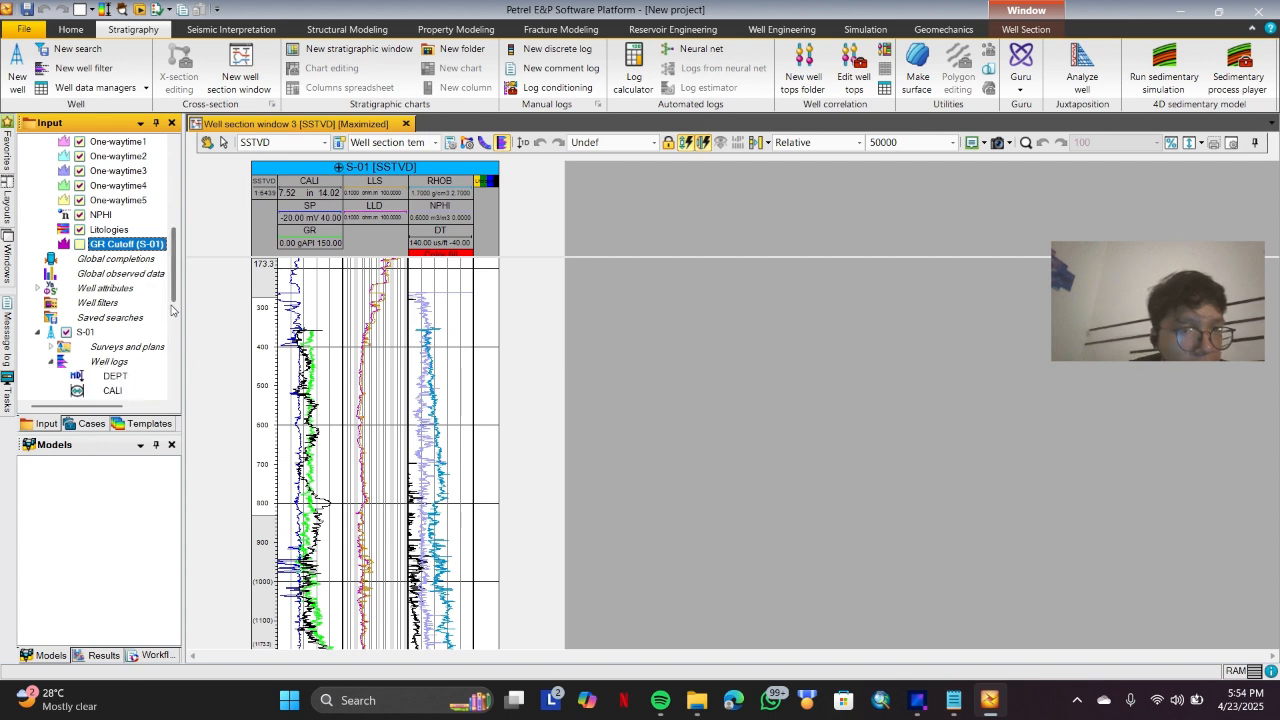
scroll(176, 340, down, 5)
scroll(178, 345, up, 3)
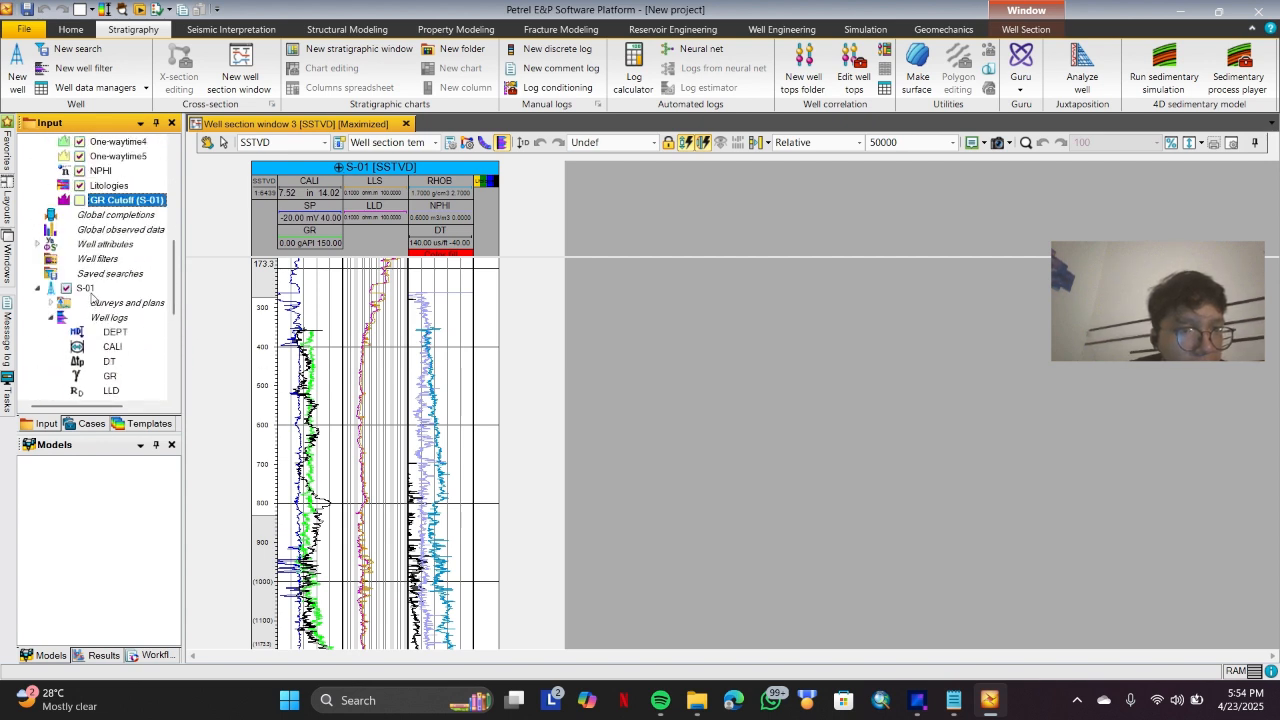
click(109, 318)
right_click(111, 329)
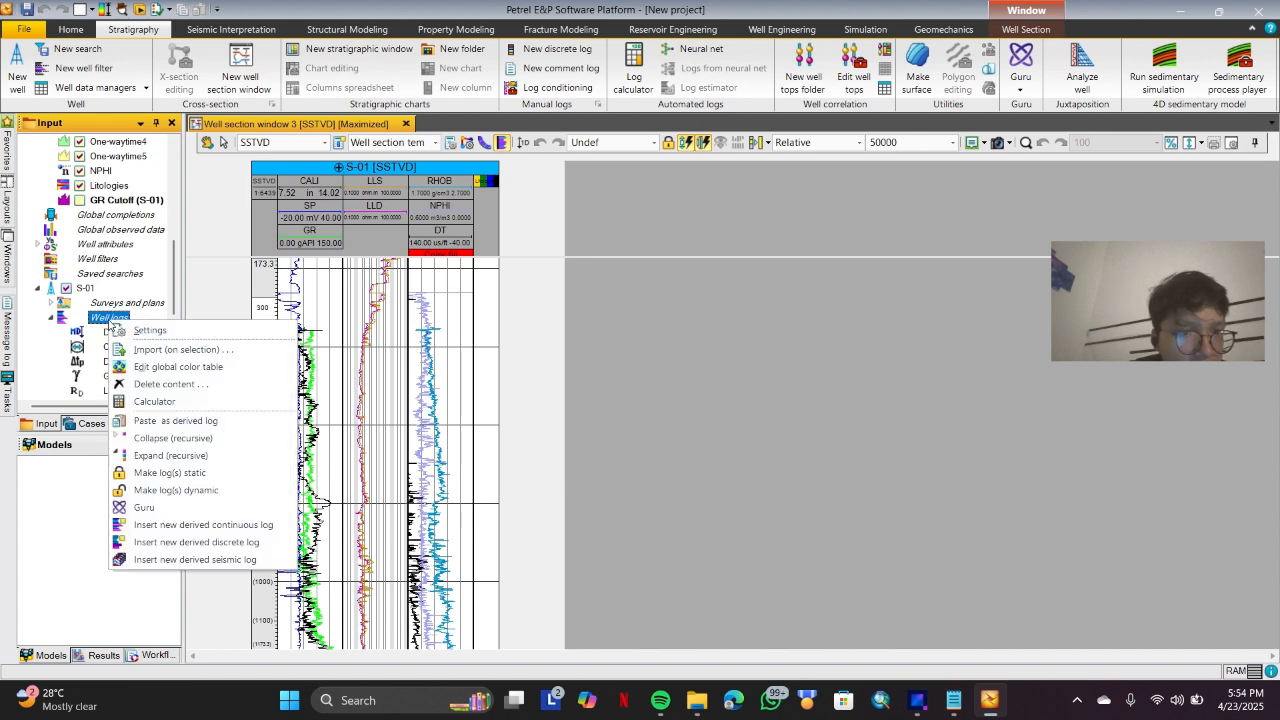
click(188, 428)
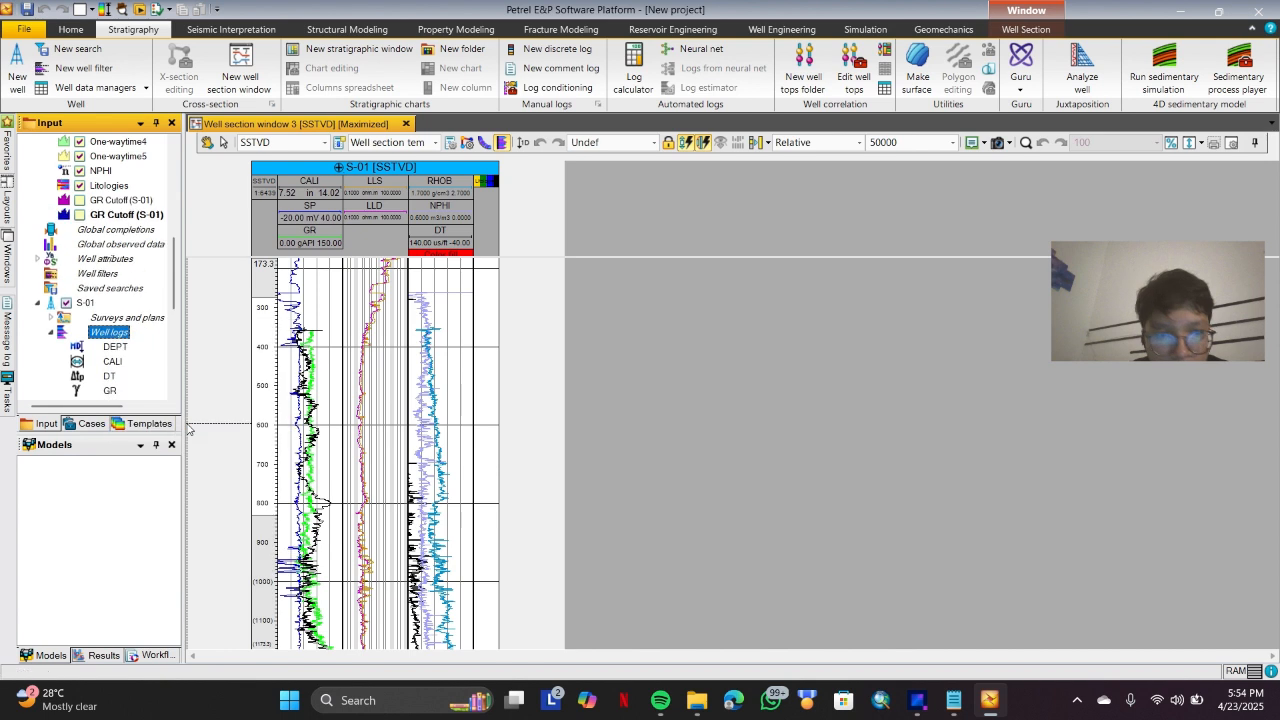
Open the log spreadsheet of the GR Cutoff (S-01) log stored under S-01's well logs.
drag(175, 303, 184, 394)
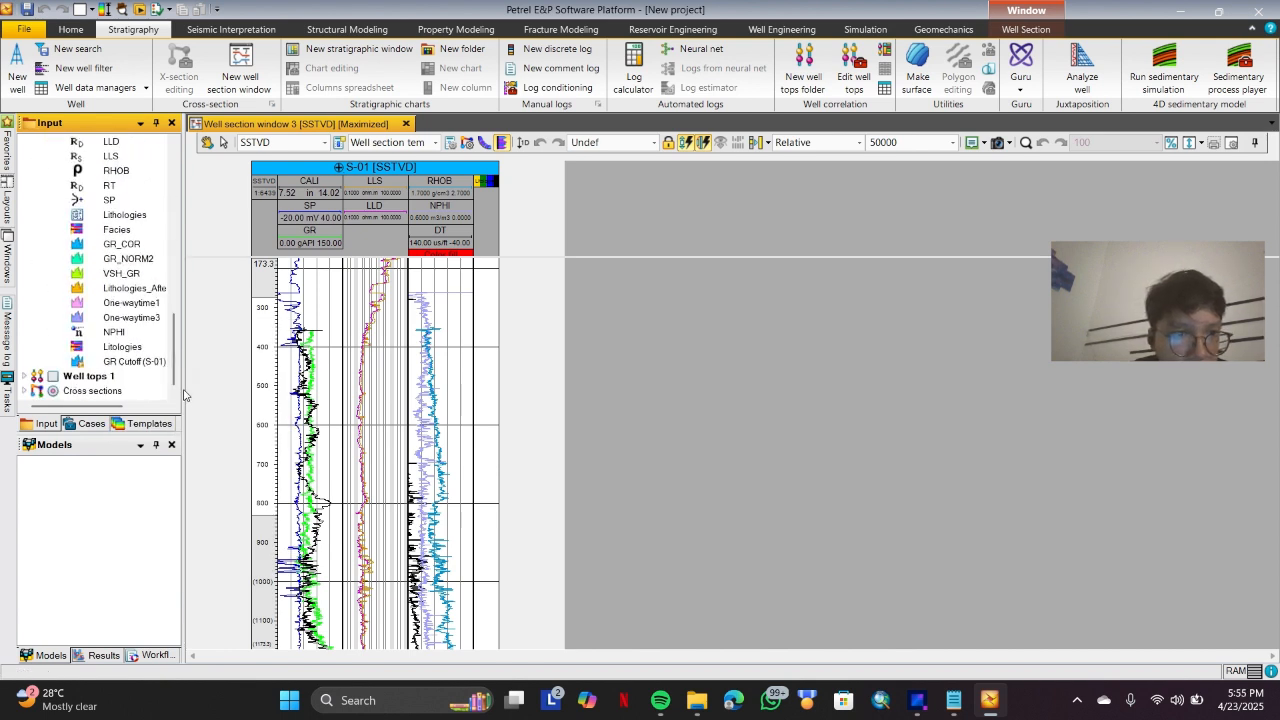
click(140, 366)
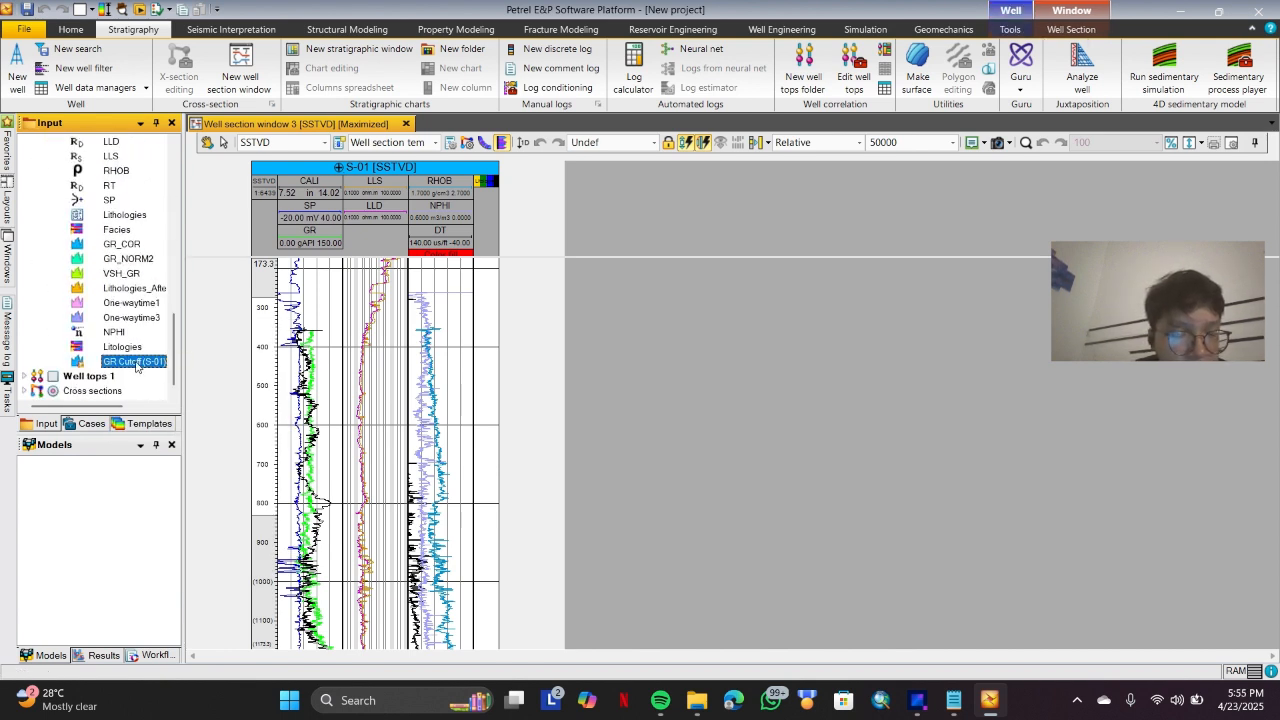
right_click(140, 366)
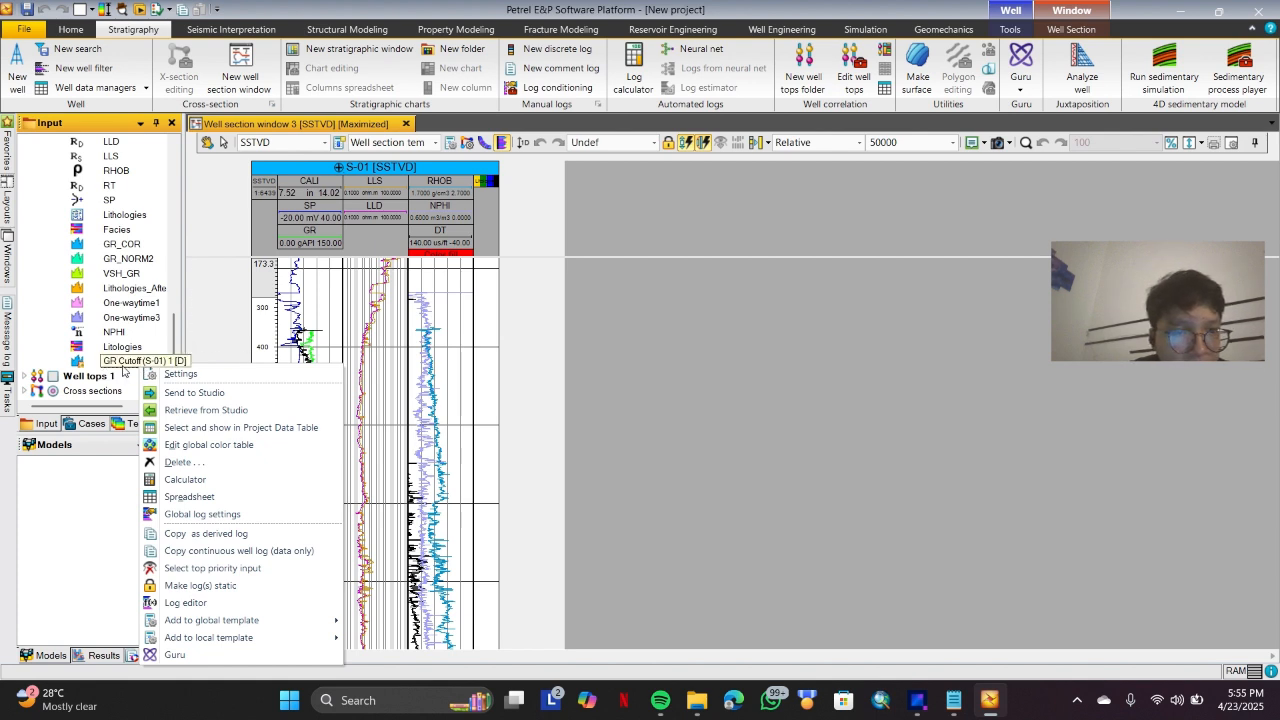
scroll(100, 280, up, 5)
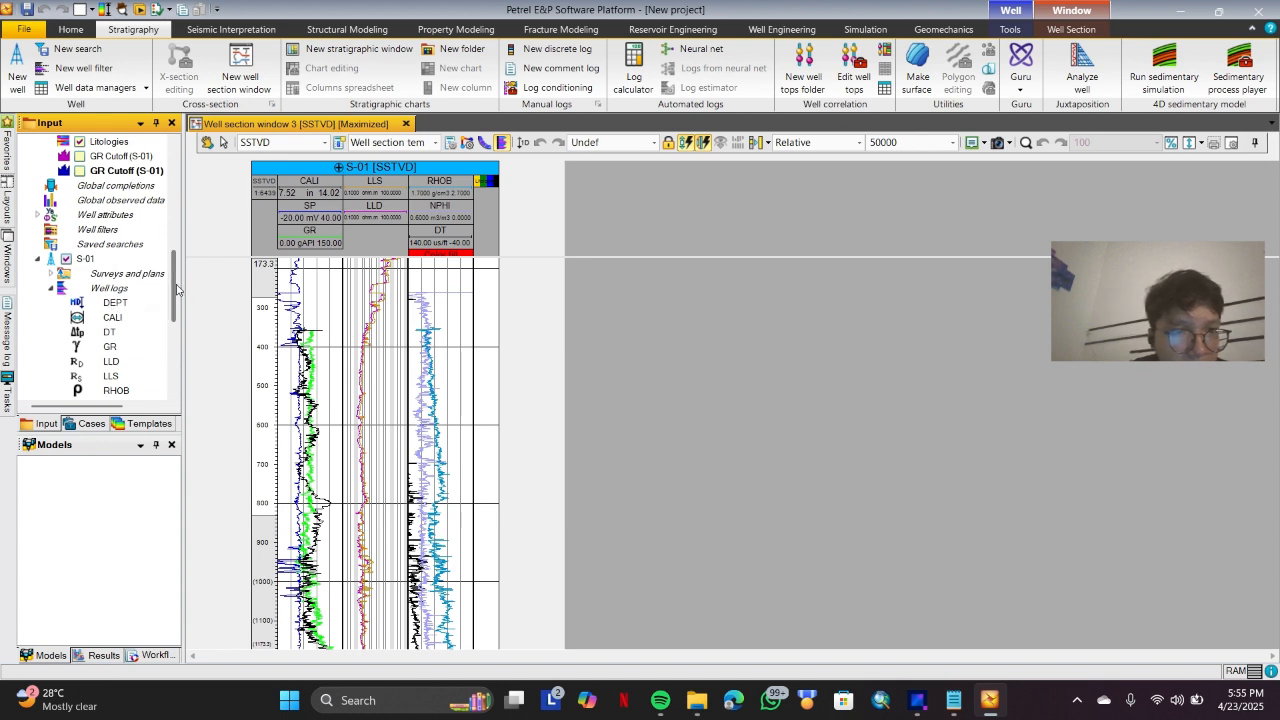
drag(177, 289, 178, 356)
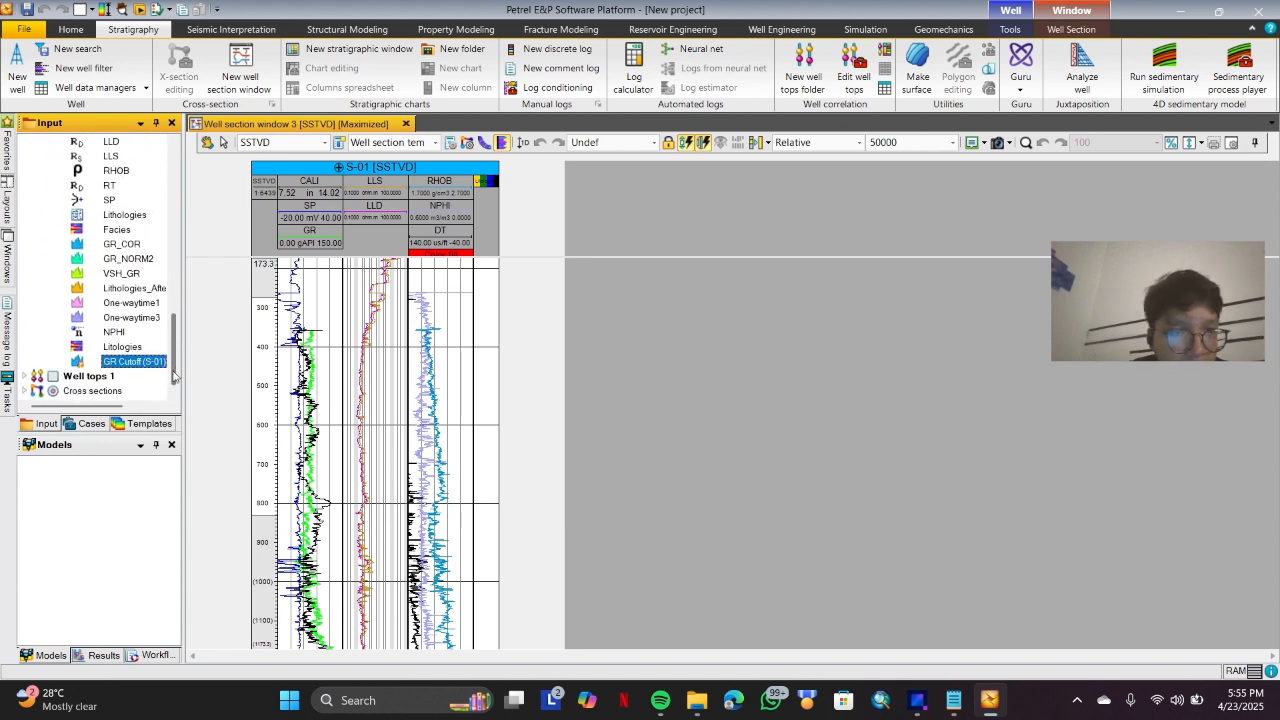
right_click(143, 362)
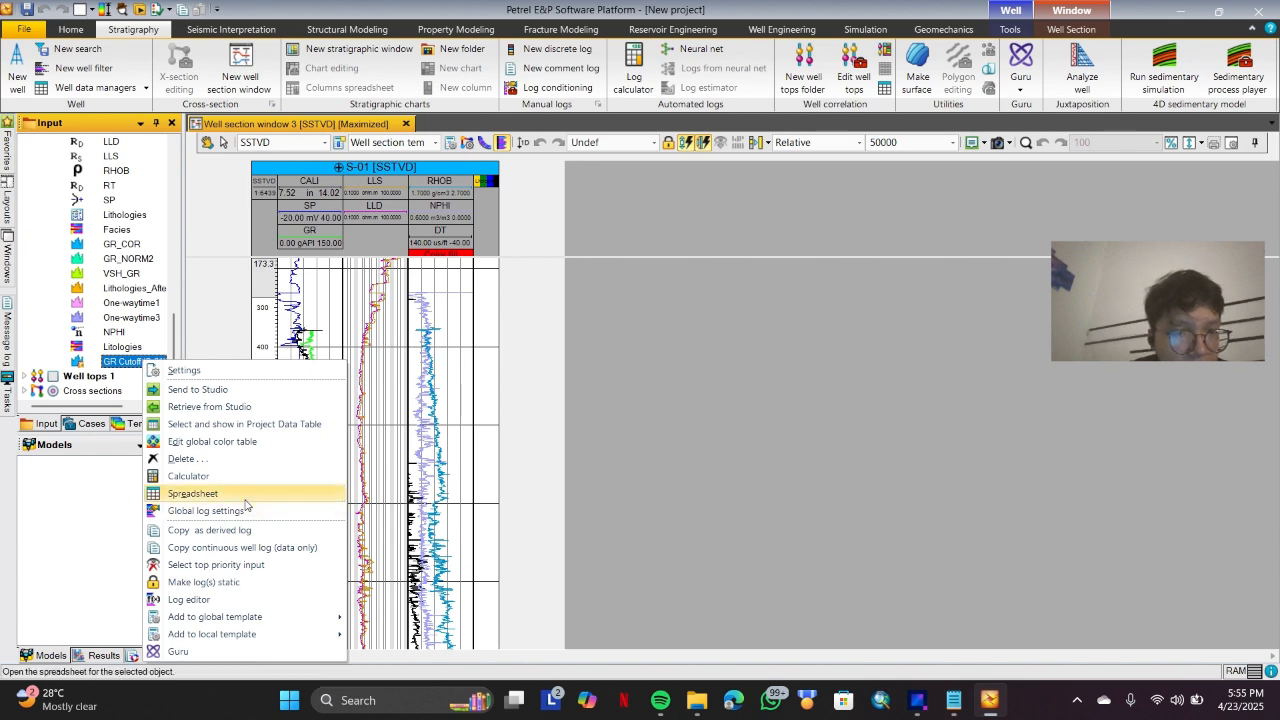
click(193, 493)
drag(248, 130, 706, 152)
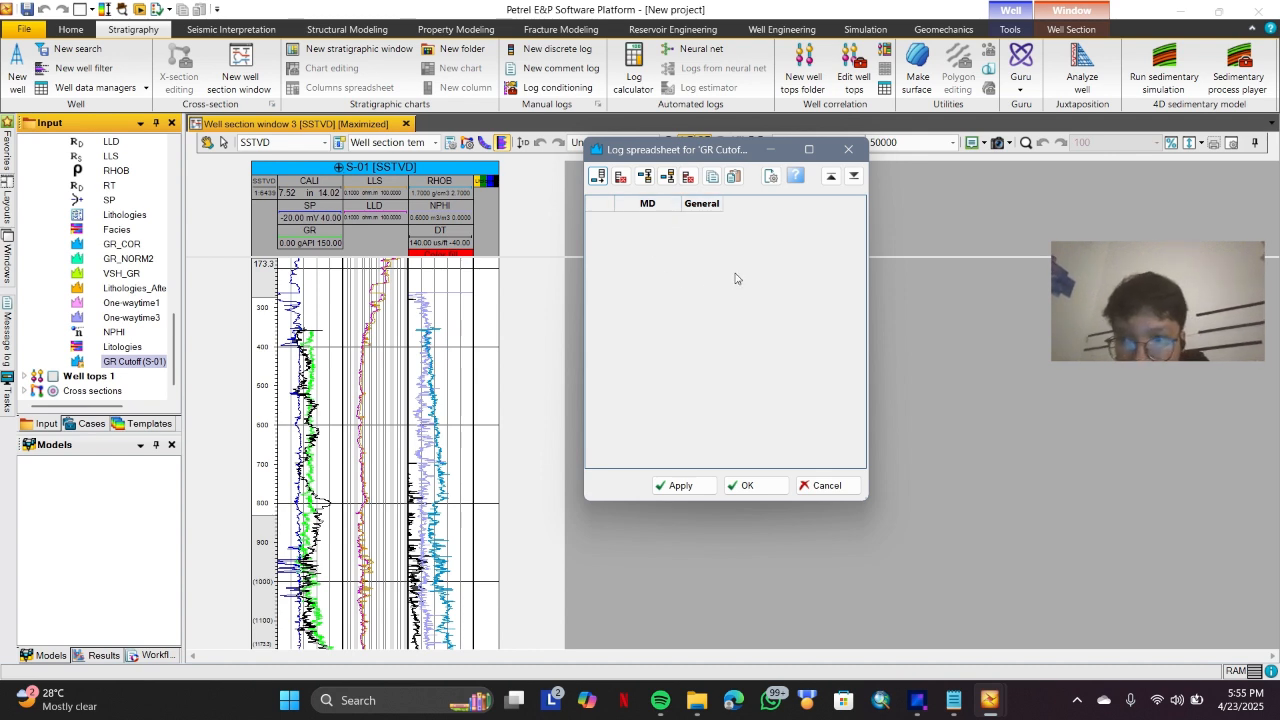
Append two rows to the log spreadsheet and set their MD values to 0 and 1788.70, spanning down to the base of the logs.
click(597, 177)
click(596, 178)
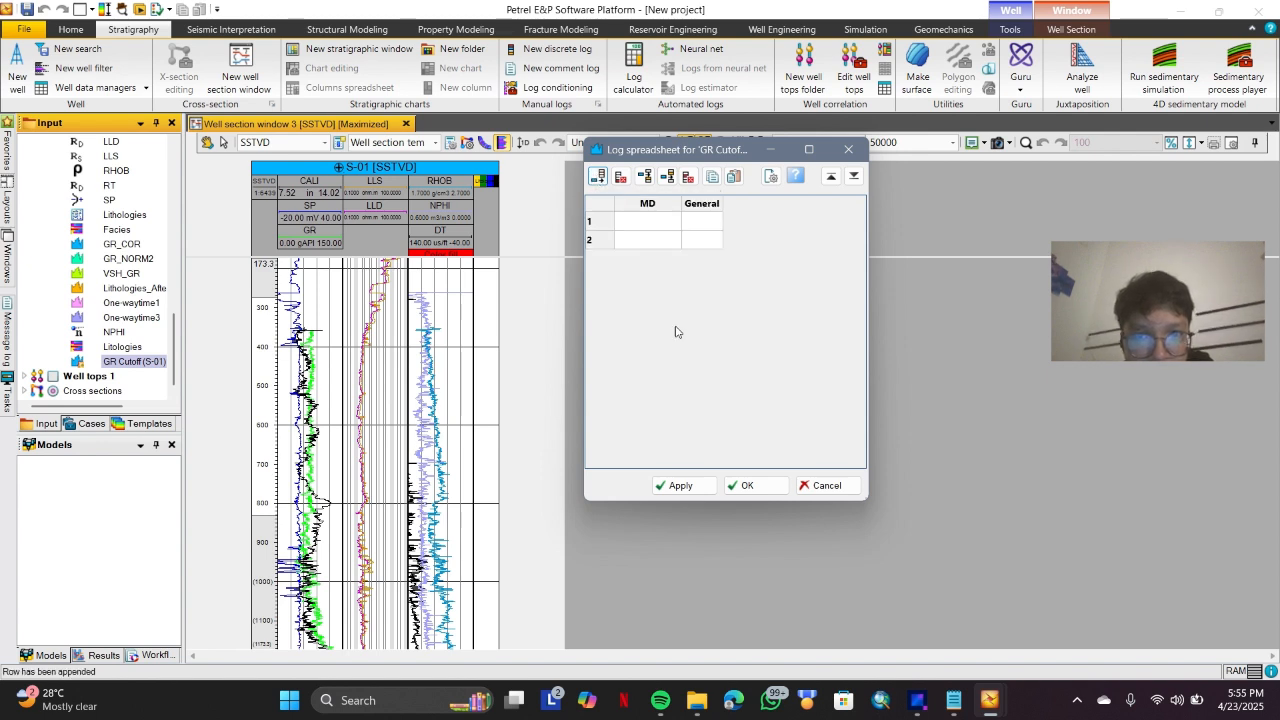
click(663, 222)
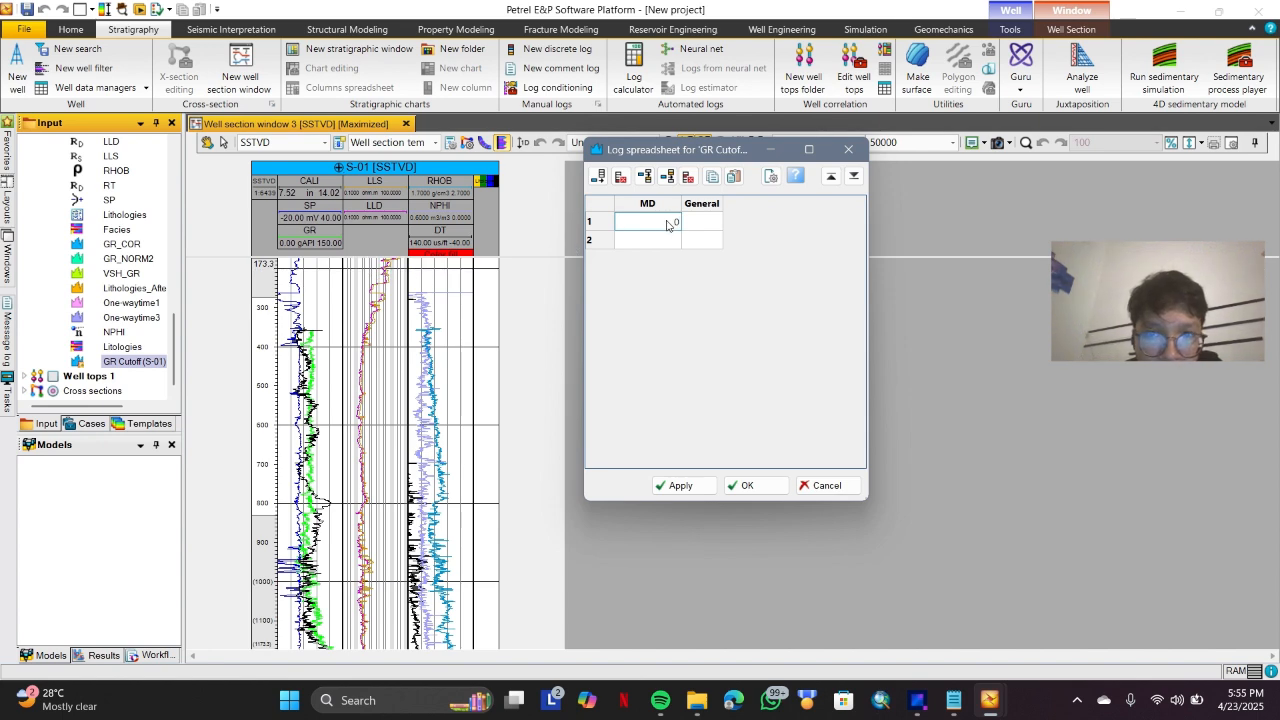
scroll(321, 452, down, 5)
scroll(321, 452, down, 3)
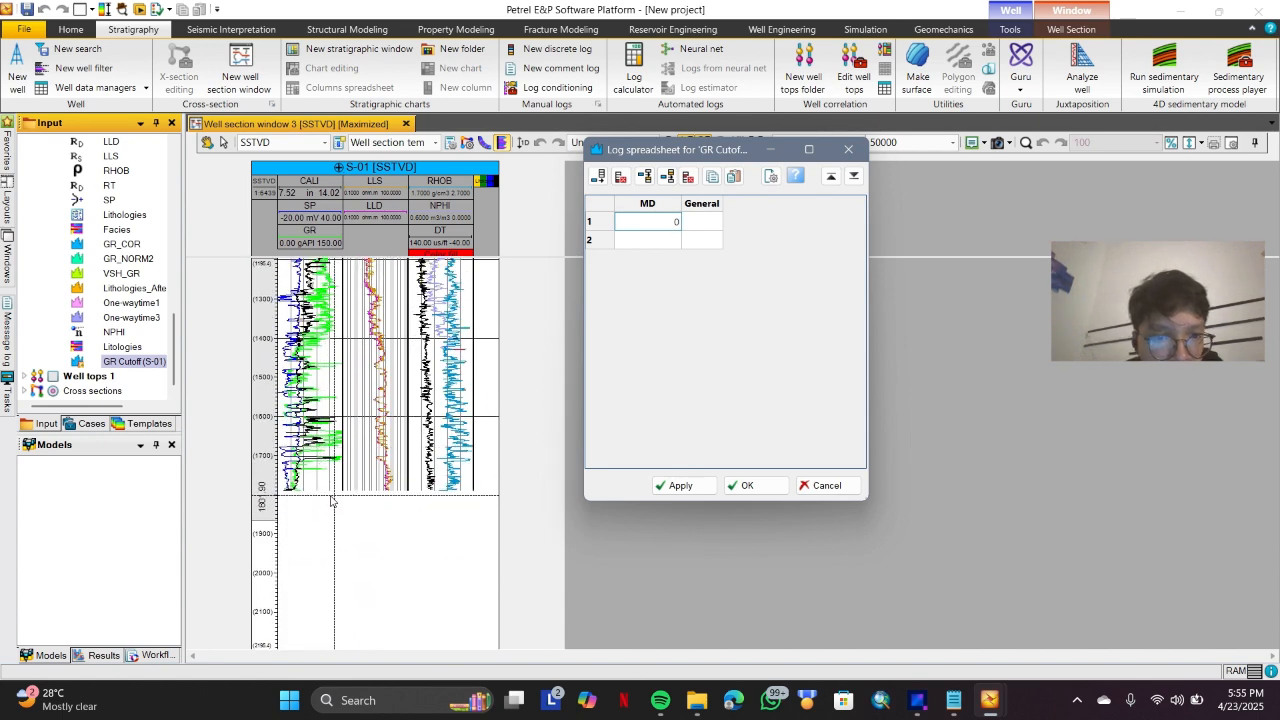
scroll(308, 510, up, 8)
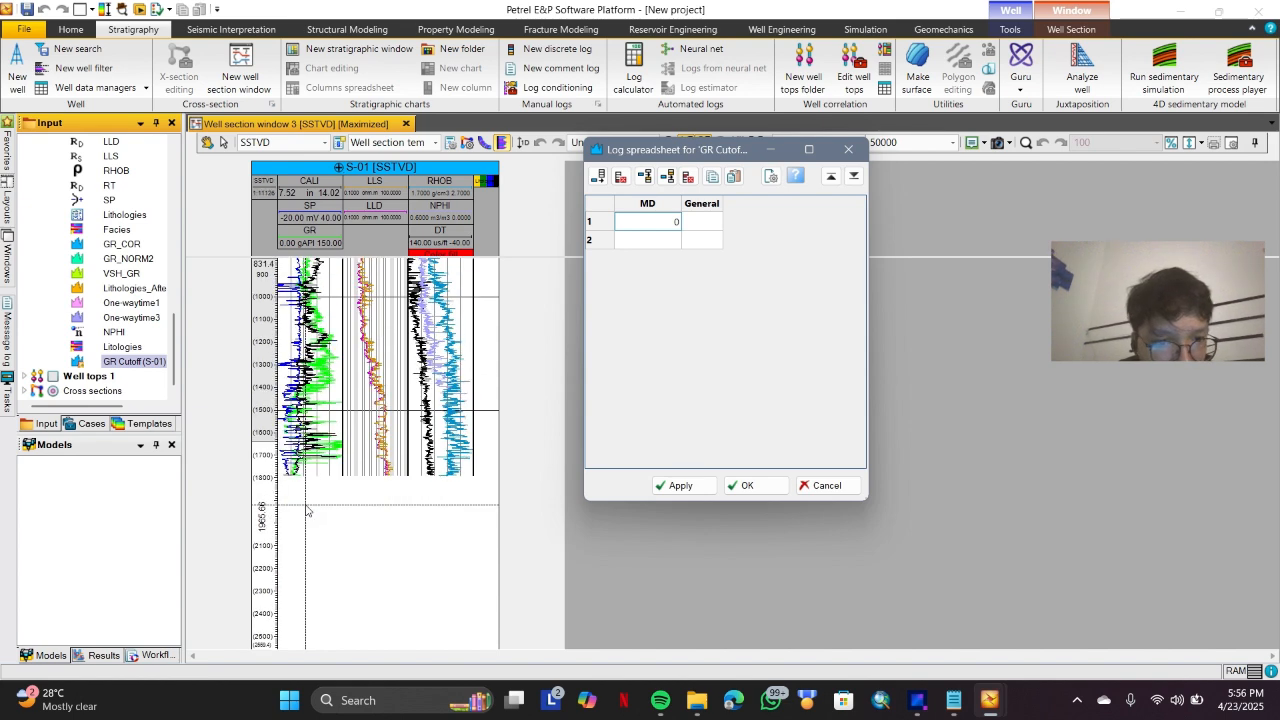
scroll(313, 523, up, 3)
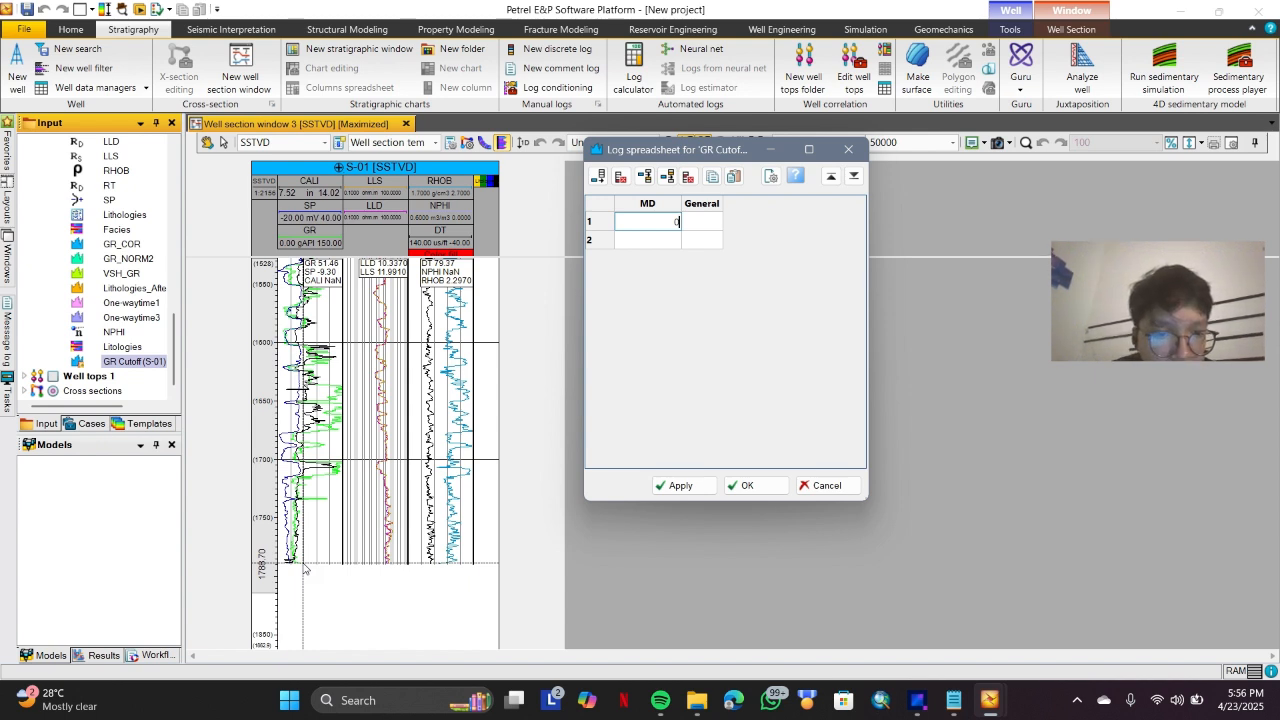
click(675, 241)
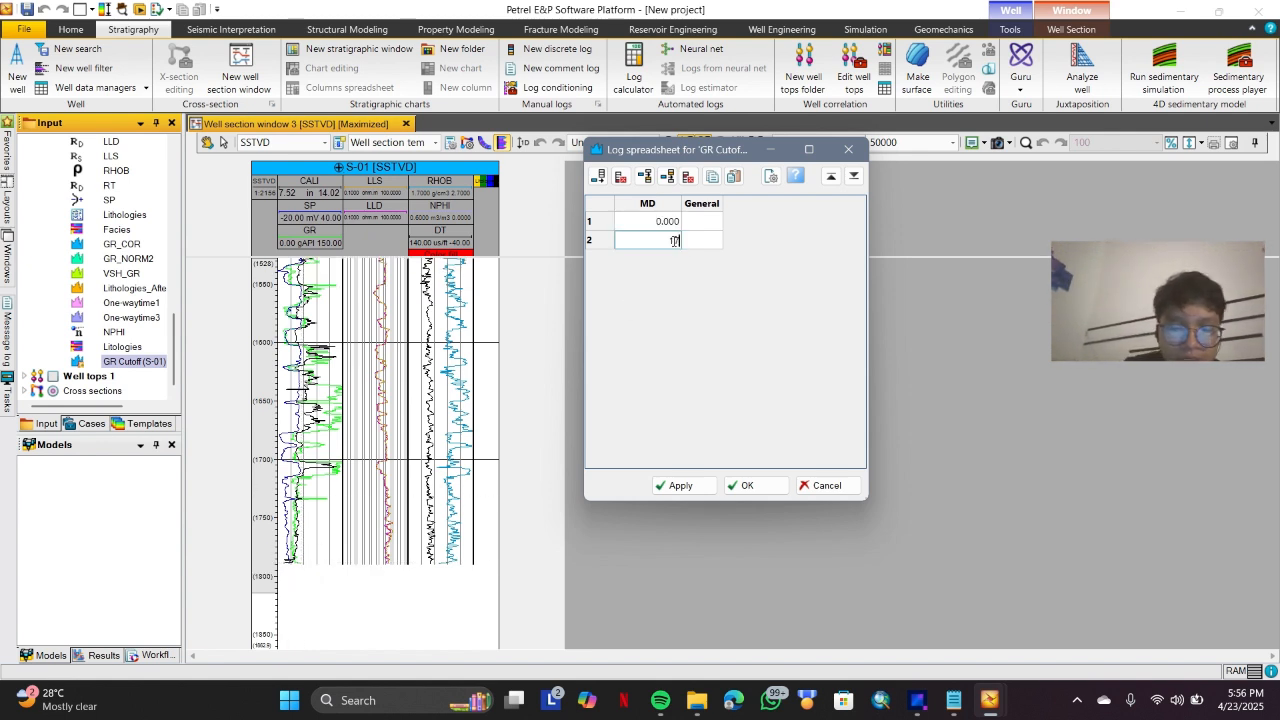
text(1788)
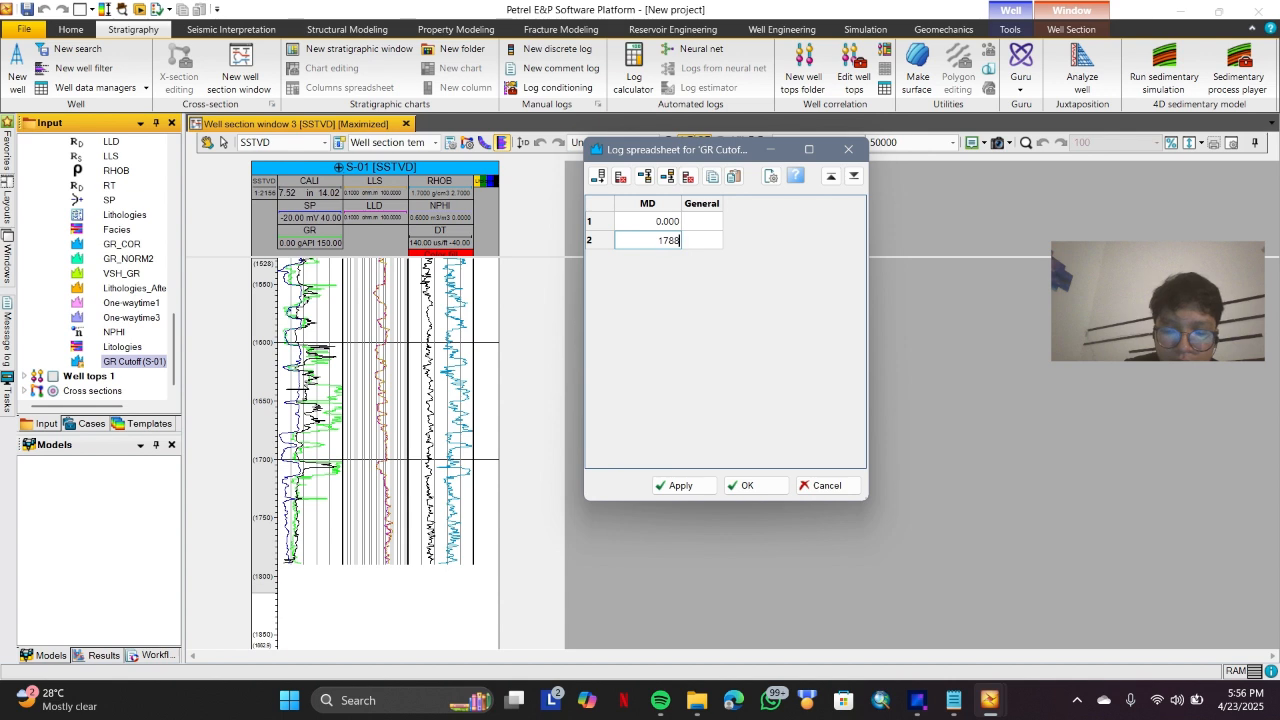
text(.70)
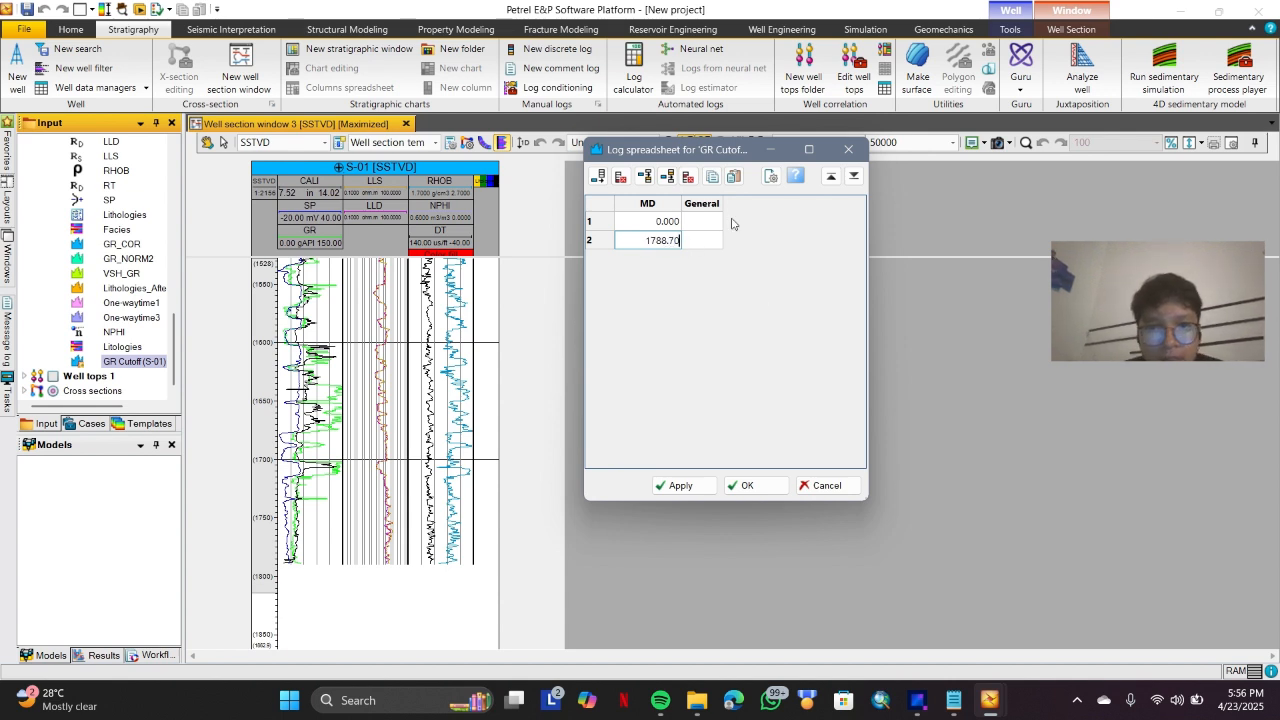
Set the General value to 91.04 in both rows of the GR Cutoff spreadsheet and confirm the log values.
click(719, 222)
click(696, 246)
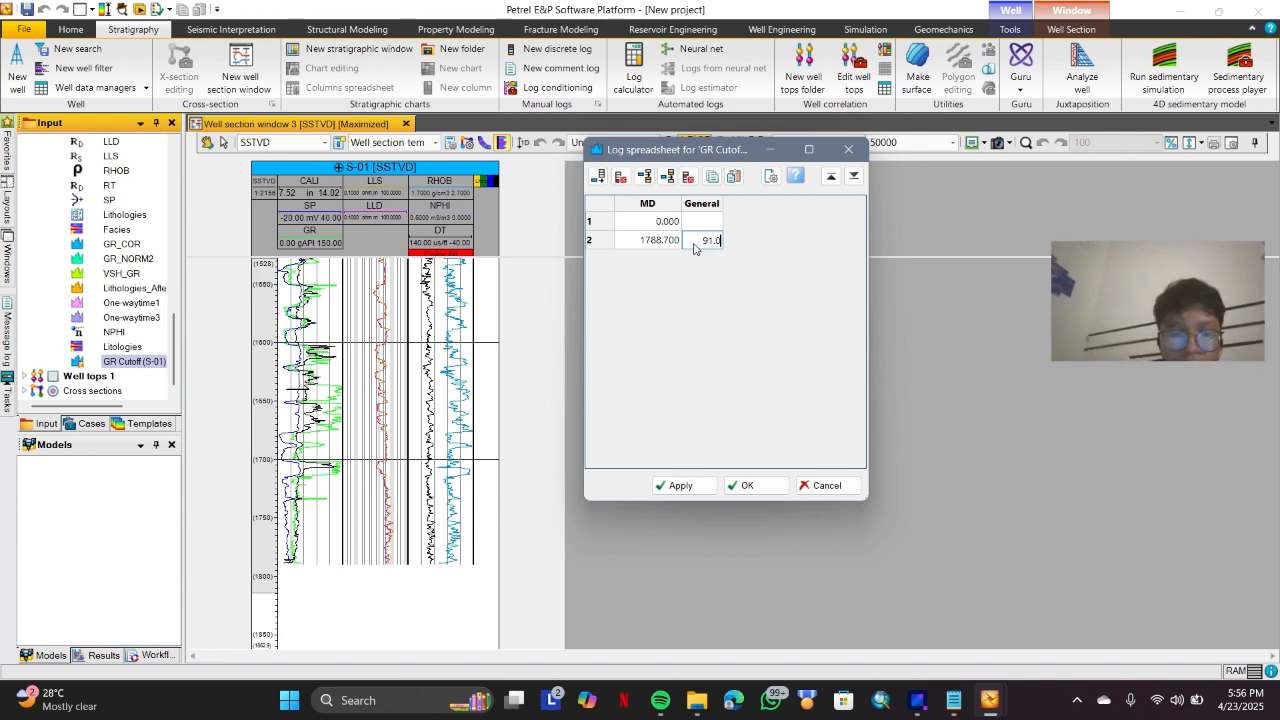
text(4)
click(718, 223)
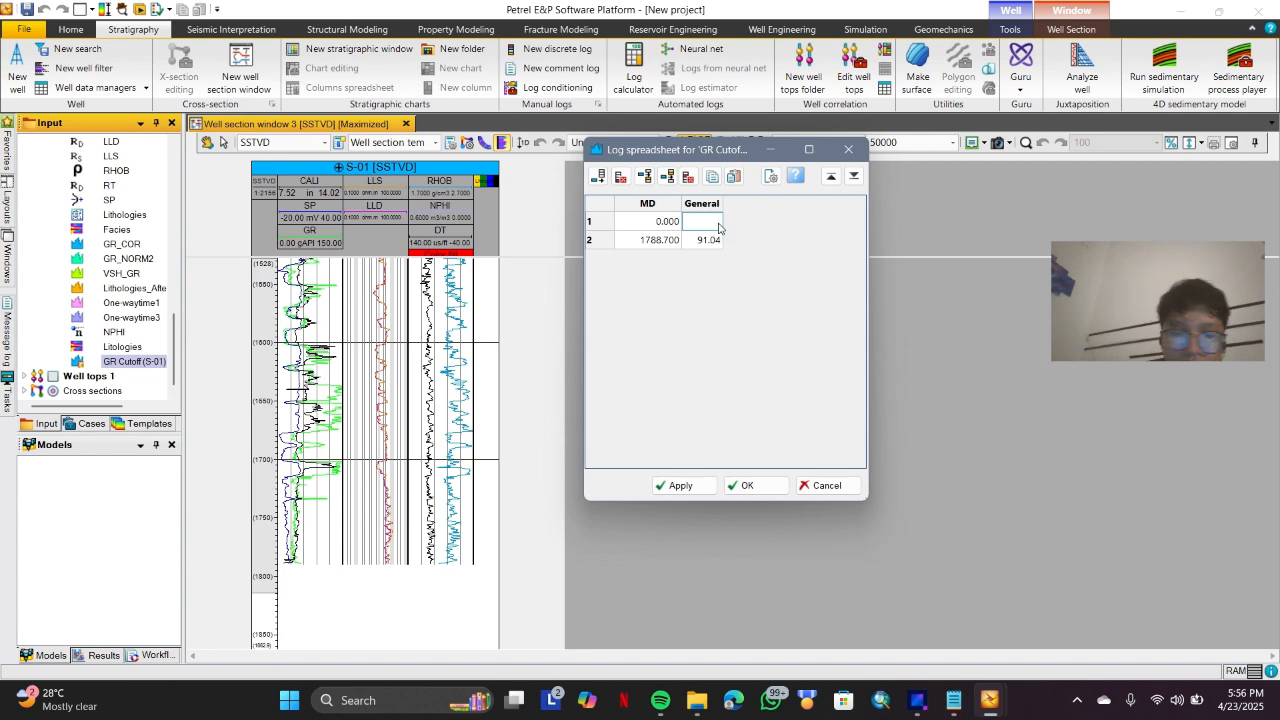
text(.0)
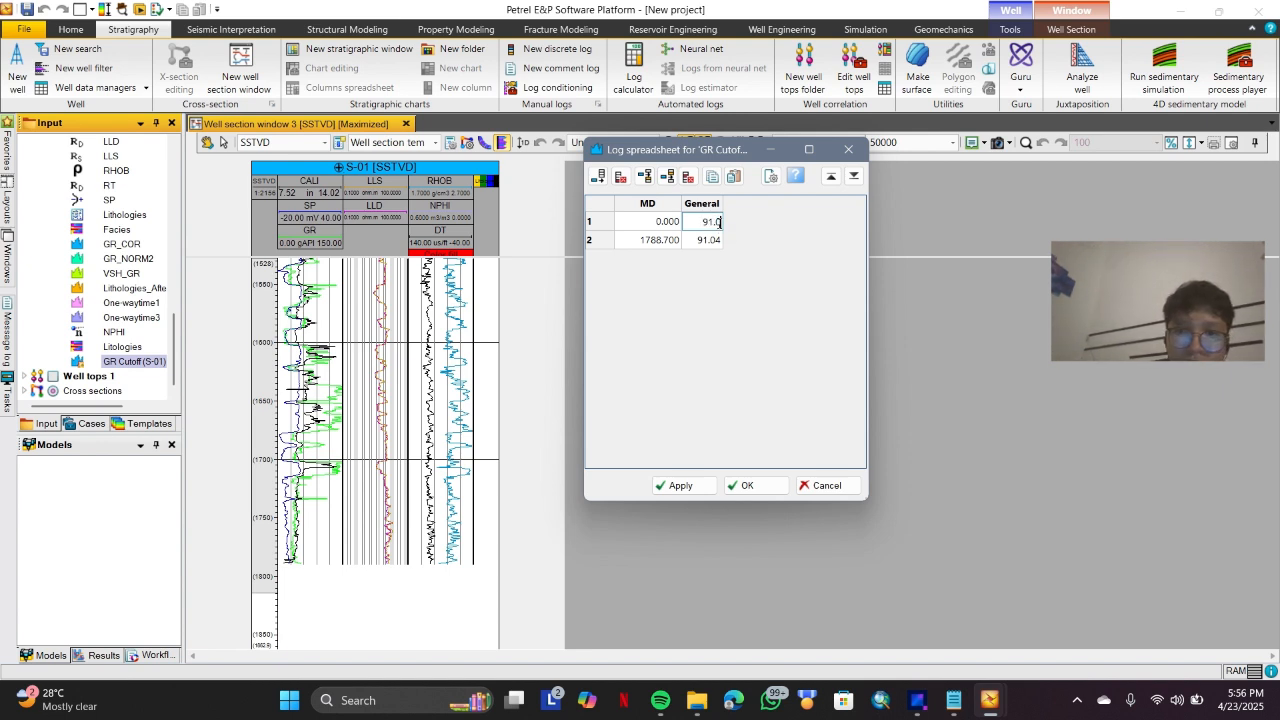
text(4)
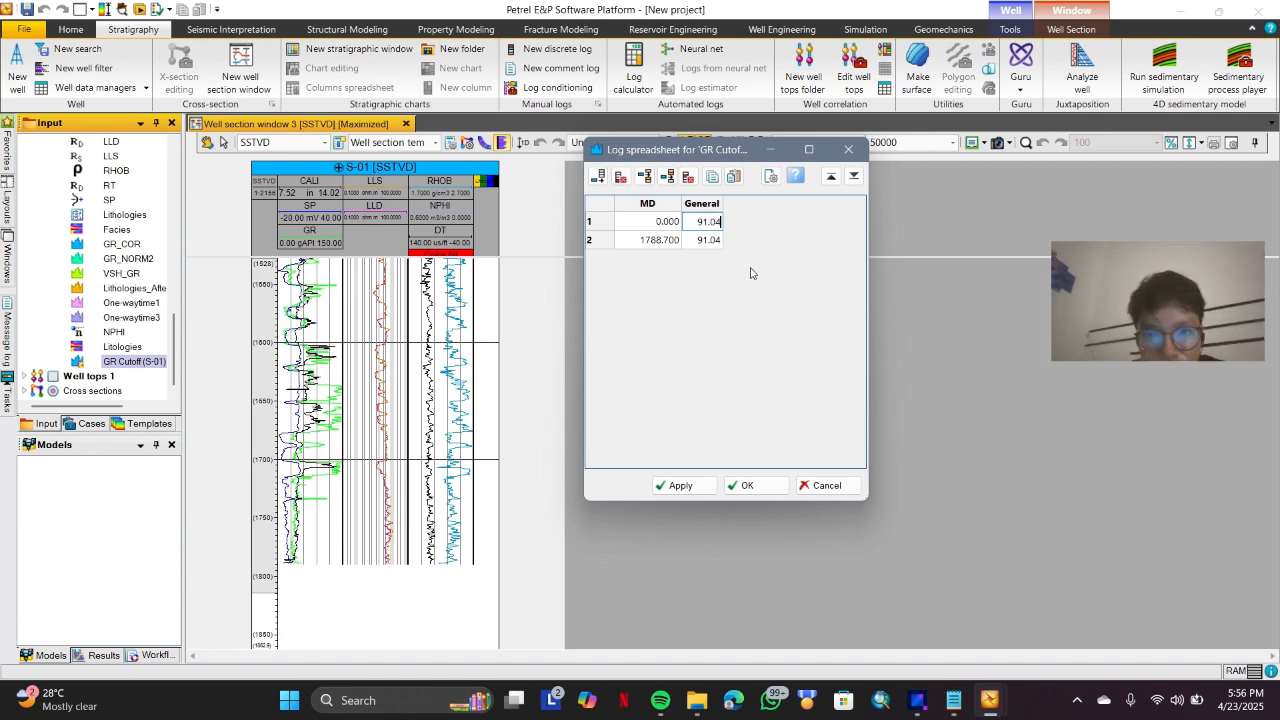
click(699, 490)
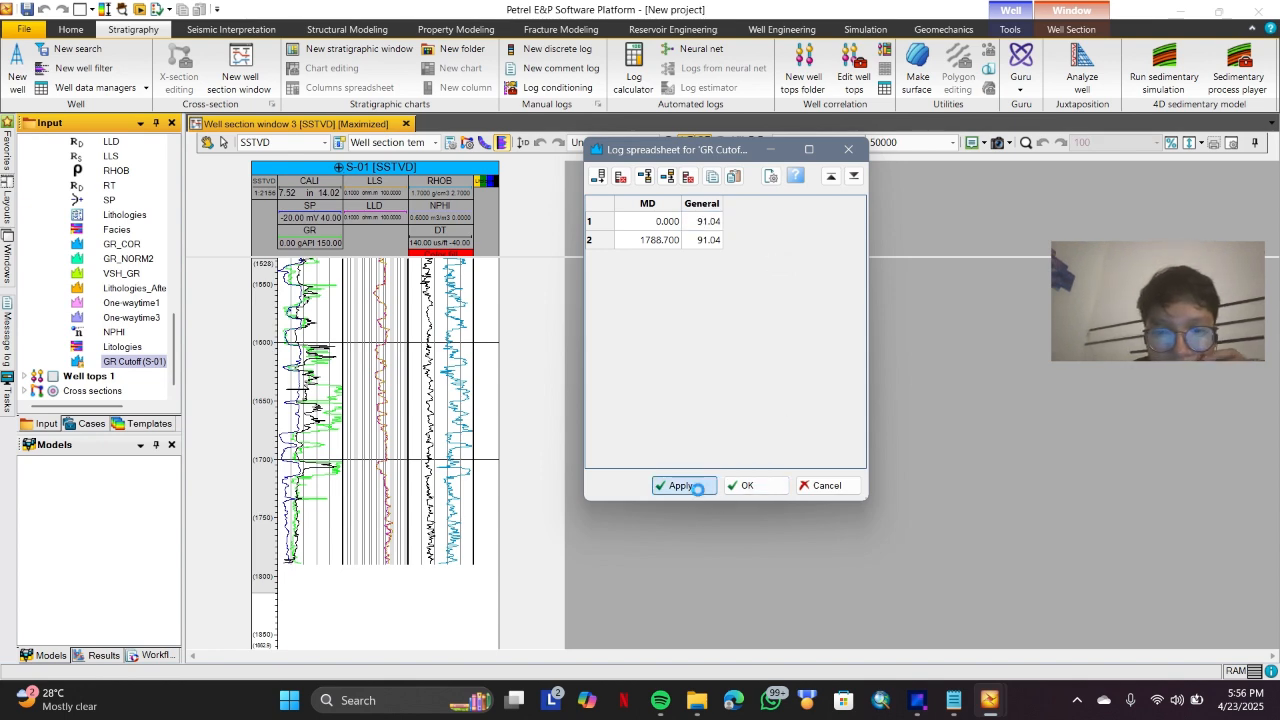
click(747, 485)
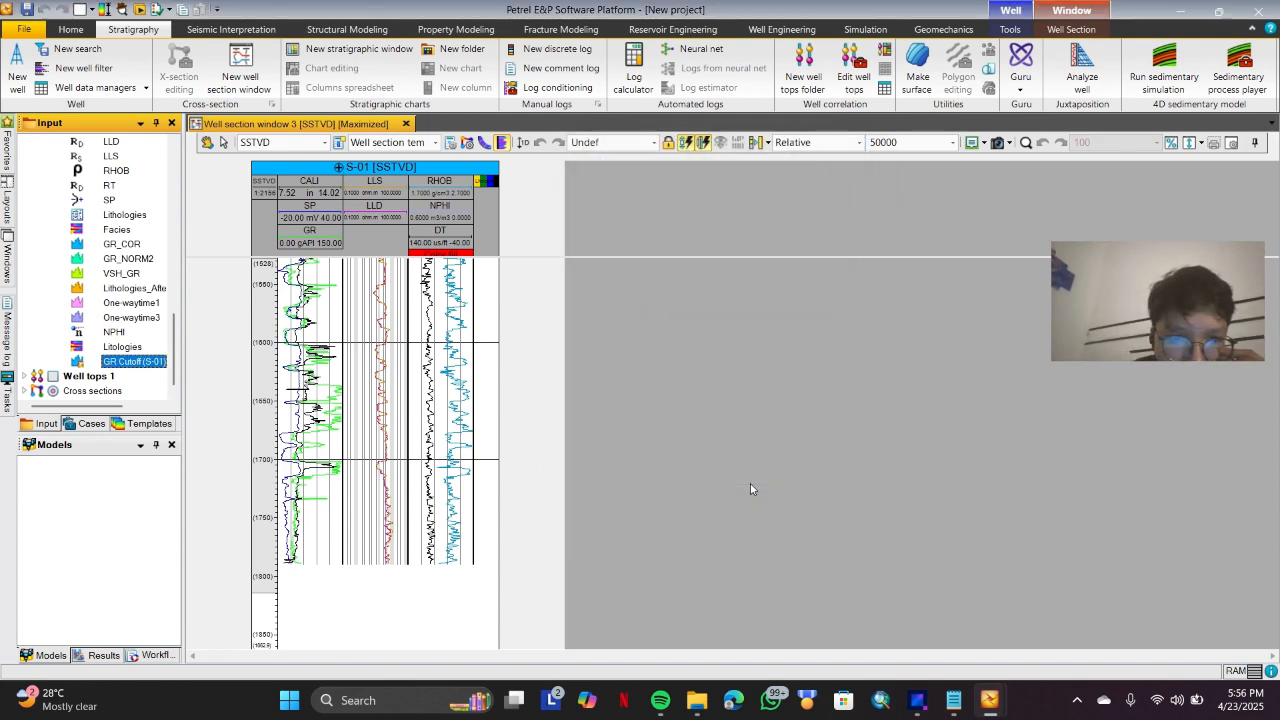
Open the settings of Well section template 3 and look through its vertical tracks for the GR Cutoff log.
scroll(335, 463, up, 10)
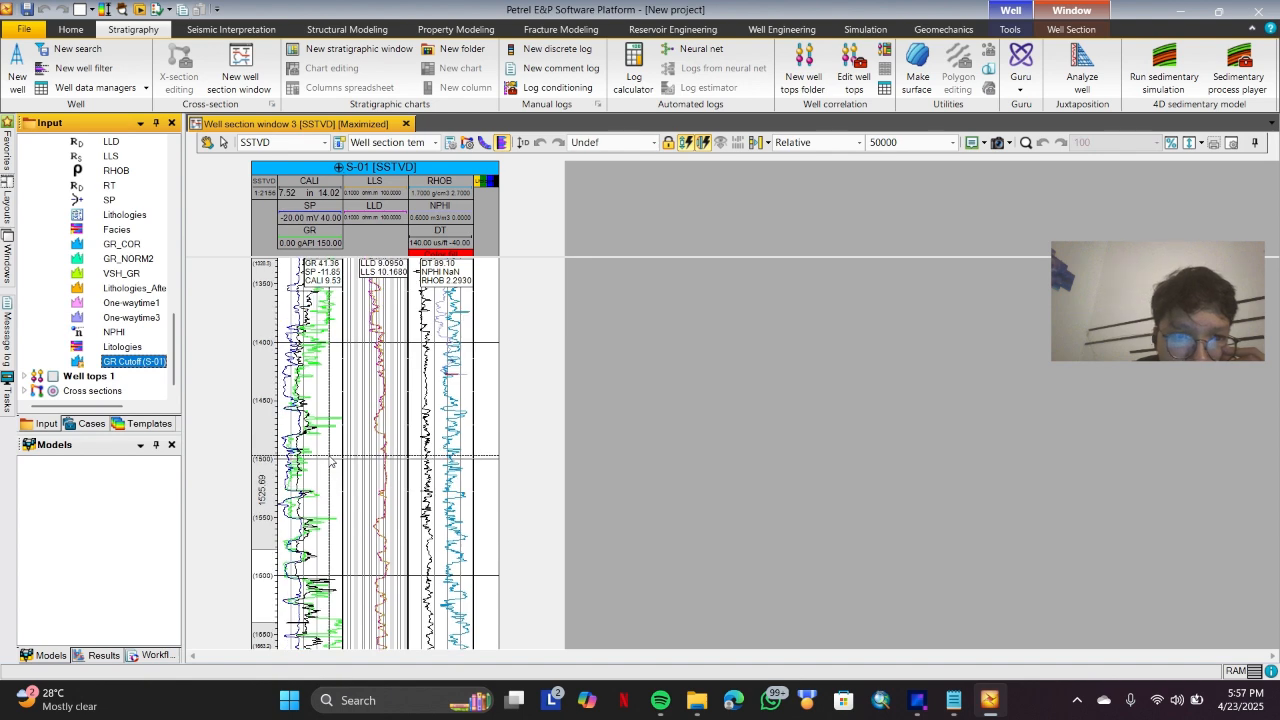
scroll(333, 405, up, 8)
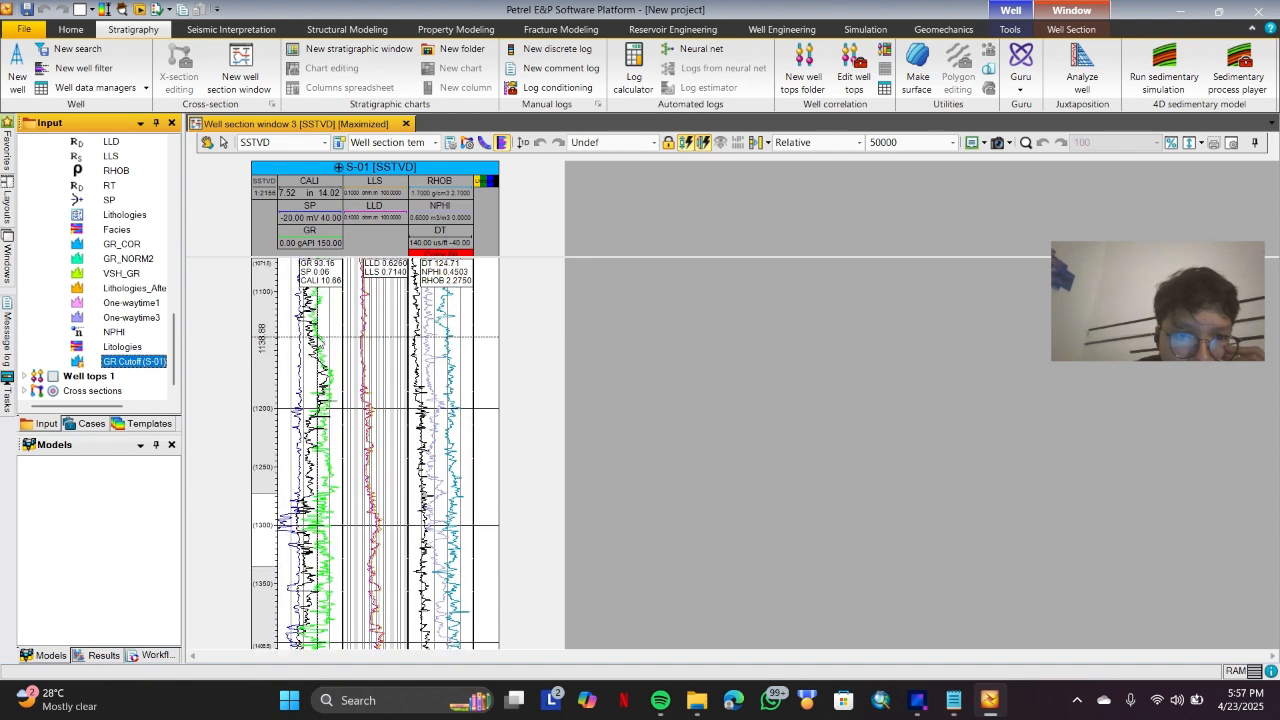
click(451, 143)
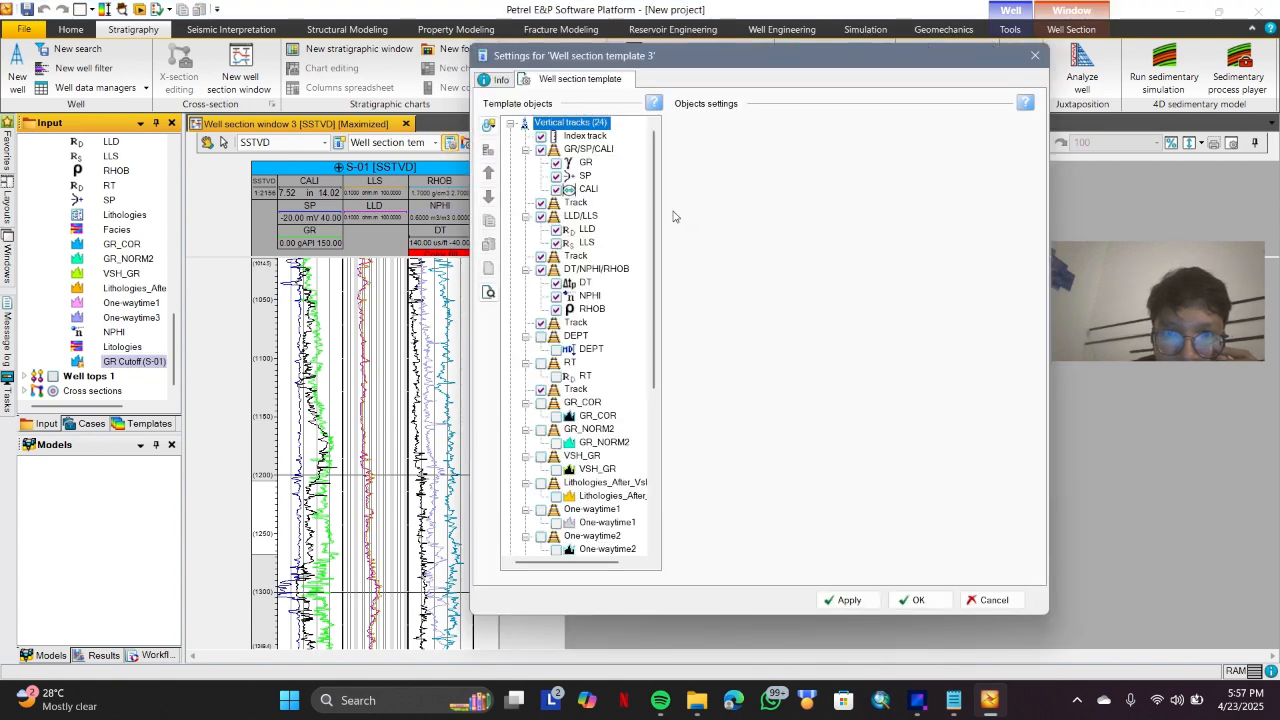
click(919, 702)
click(921, 704)
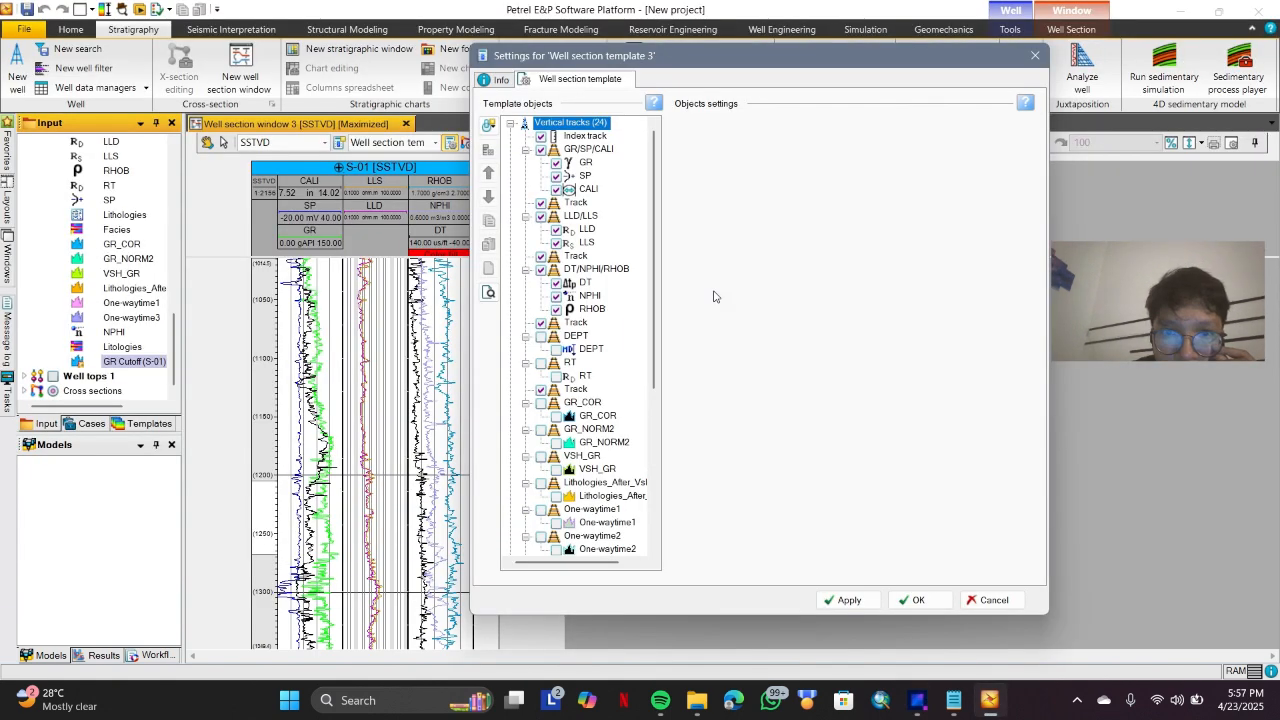
drag(648, 232, 661, 348)
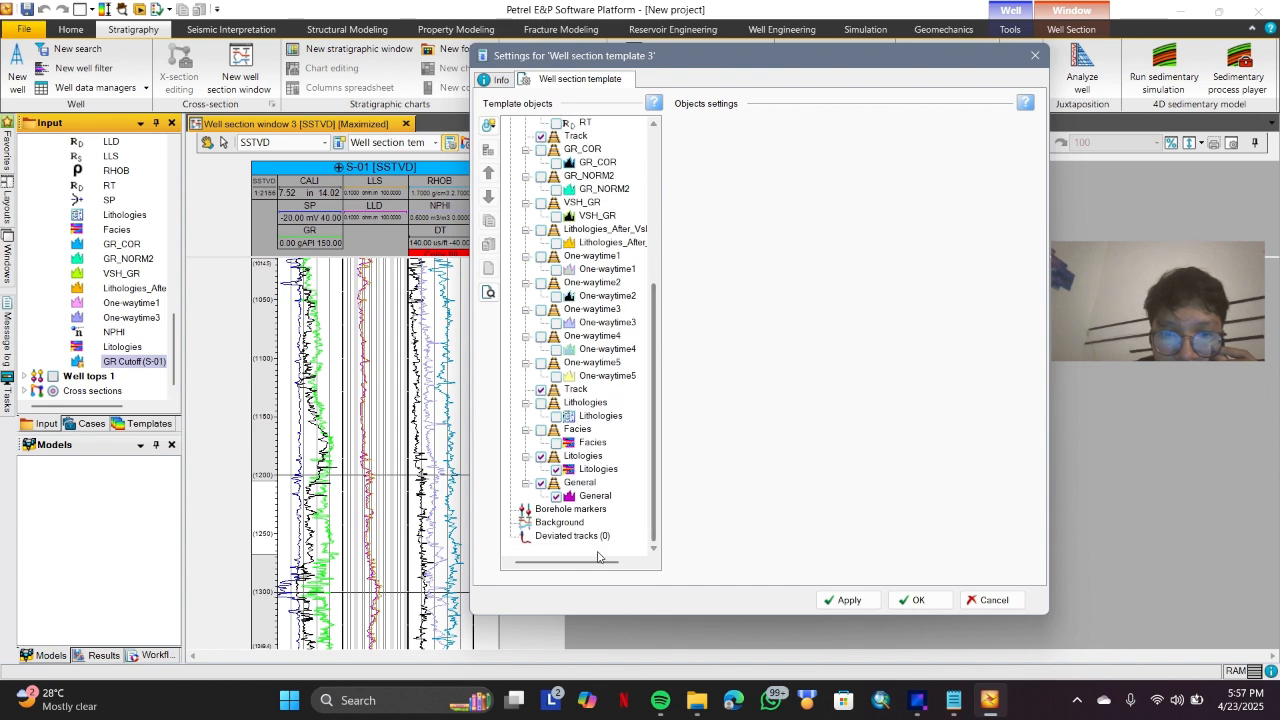
drag(657, 372, 678, 195)
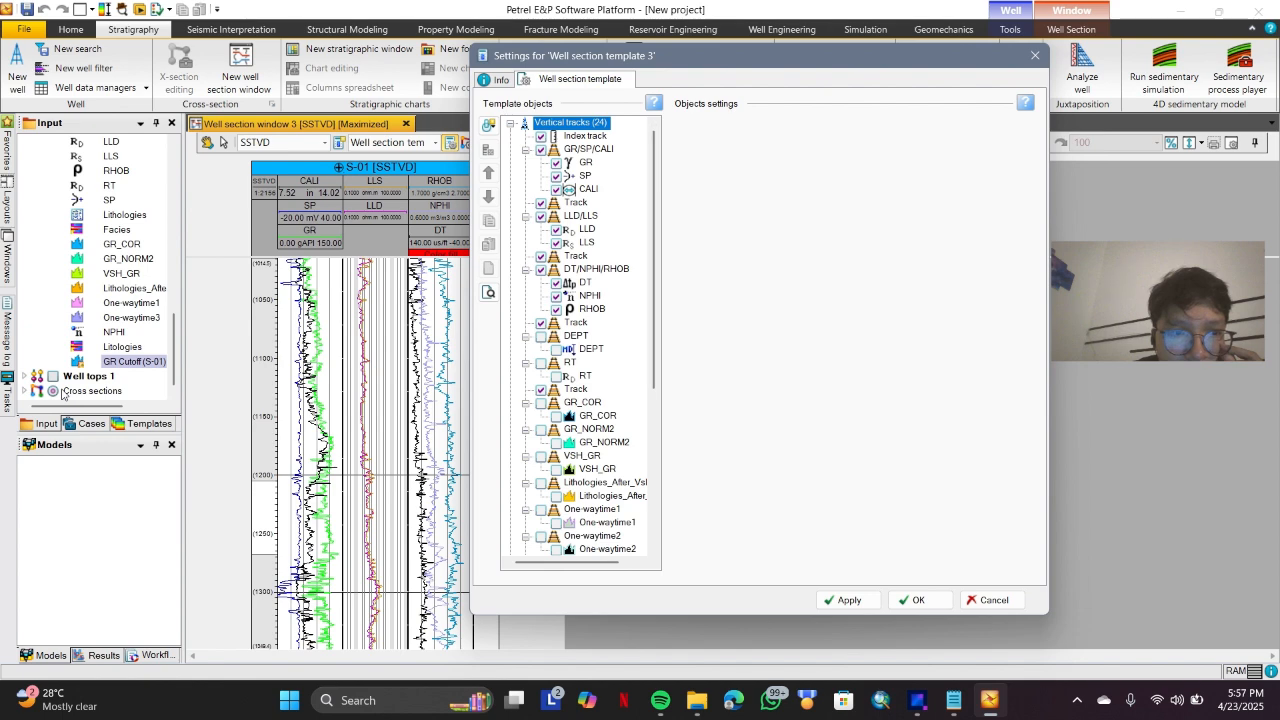
click(917, 700)
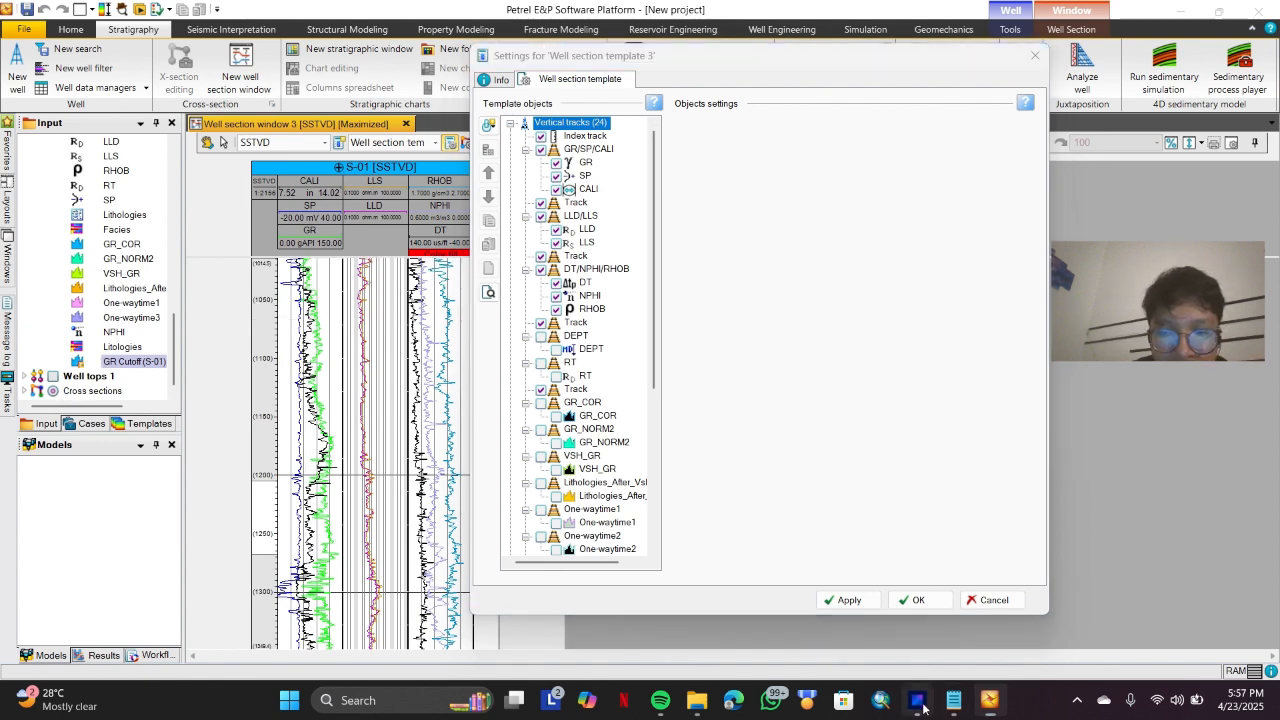
click(637, 126)
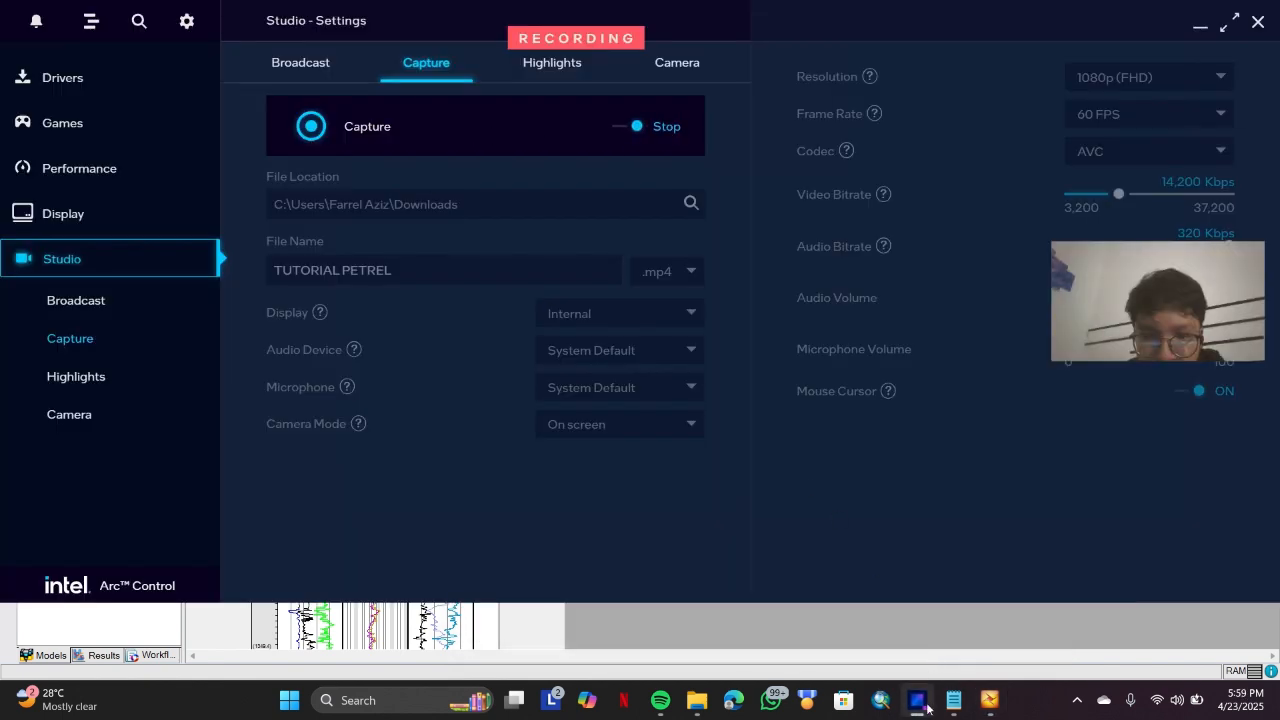
click(917, 700)
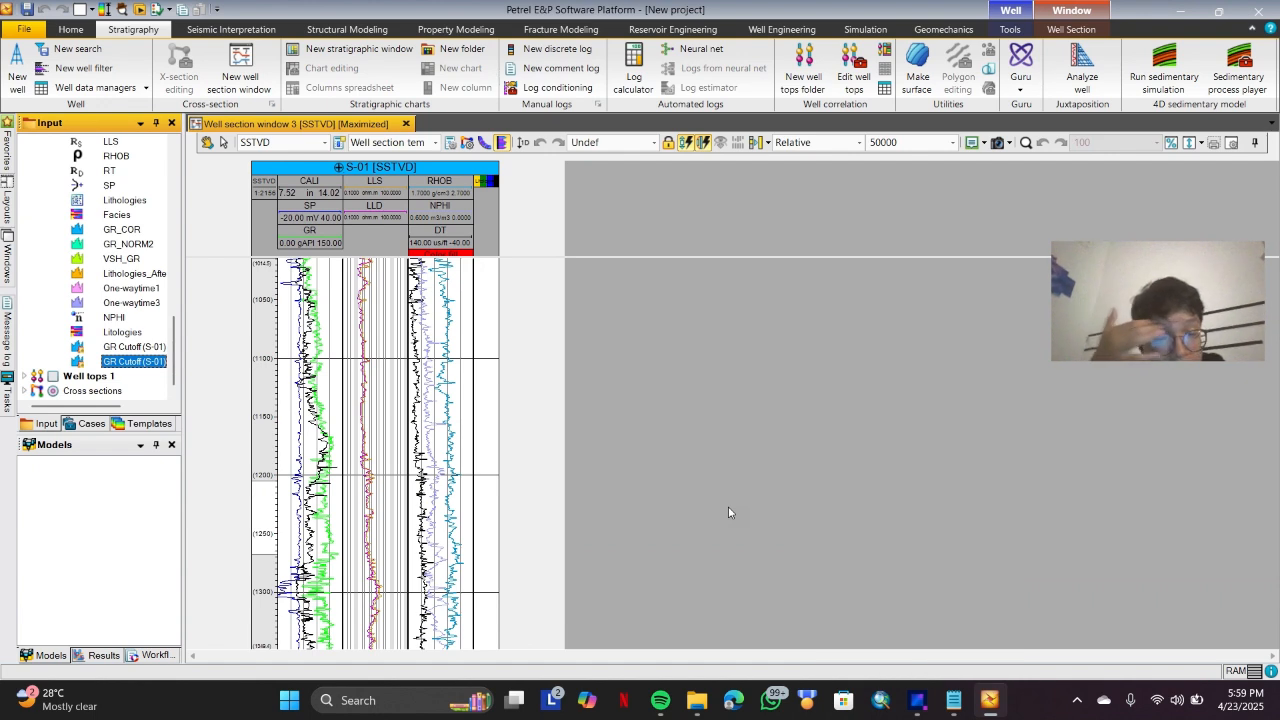
In the Well section template 3 settings, move the GR Cutoff (S-01) 1 [D] log into the GR/SP/CALI track directly beneath GR.
click(450, 142)
drag(656, 147, 645, 337)
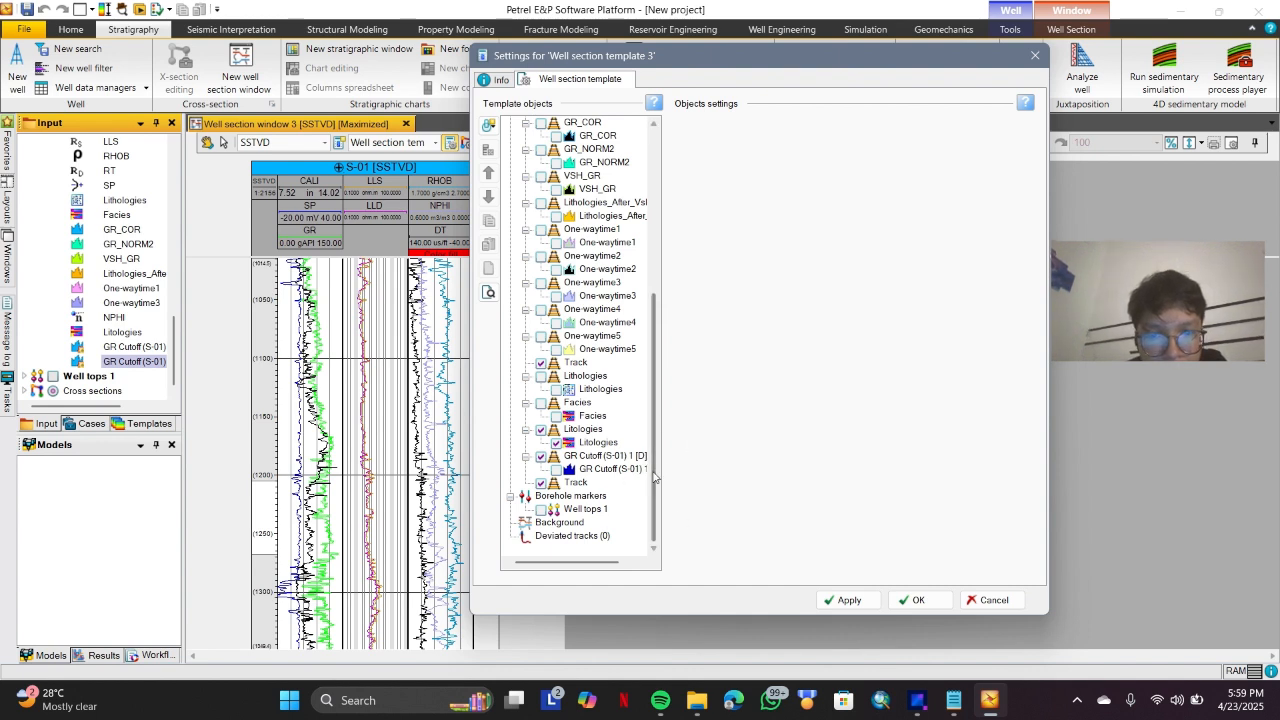
drag(602, 563, 616, 566)
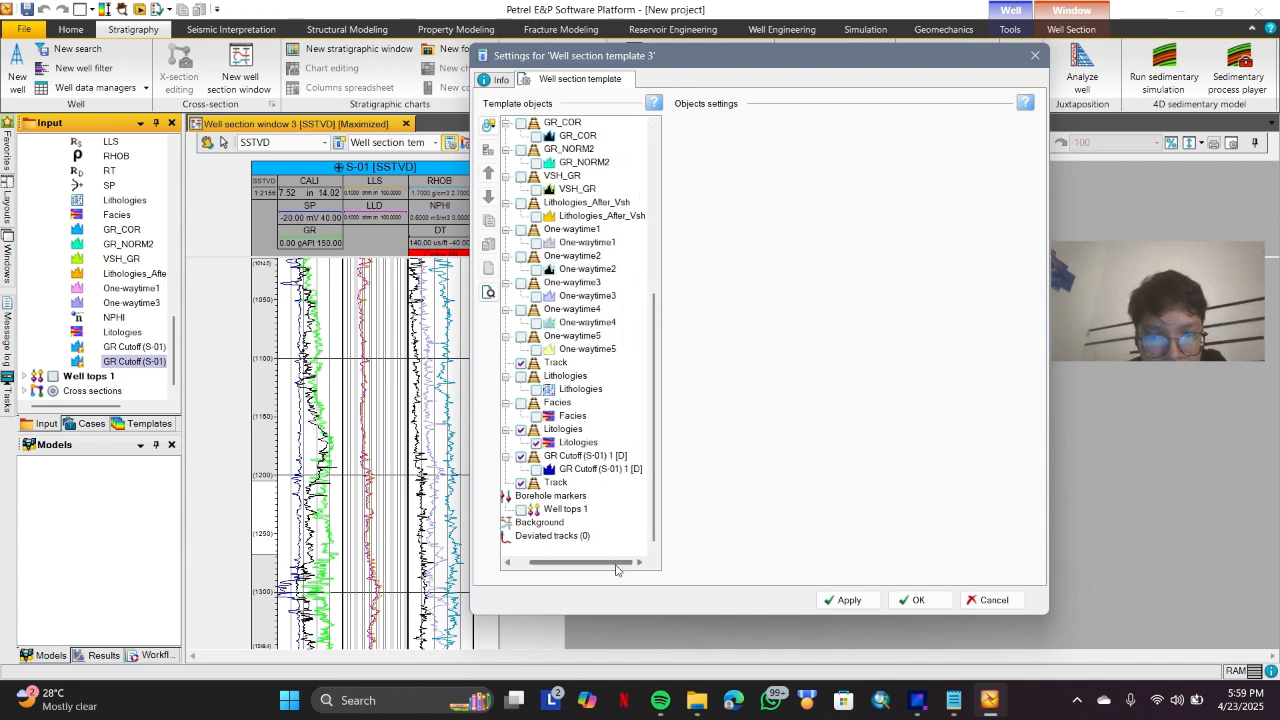
click(612, 476)
drag(603, 476, 567, 168)
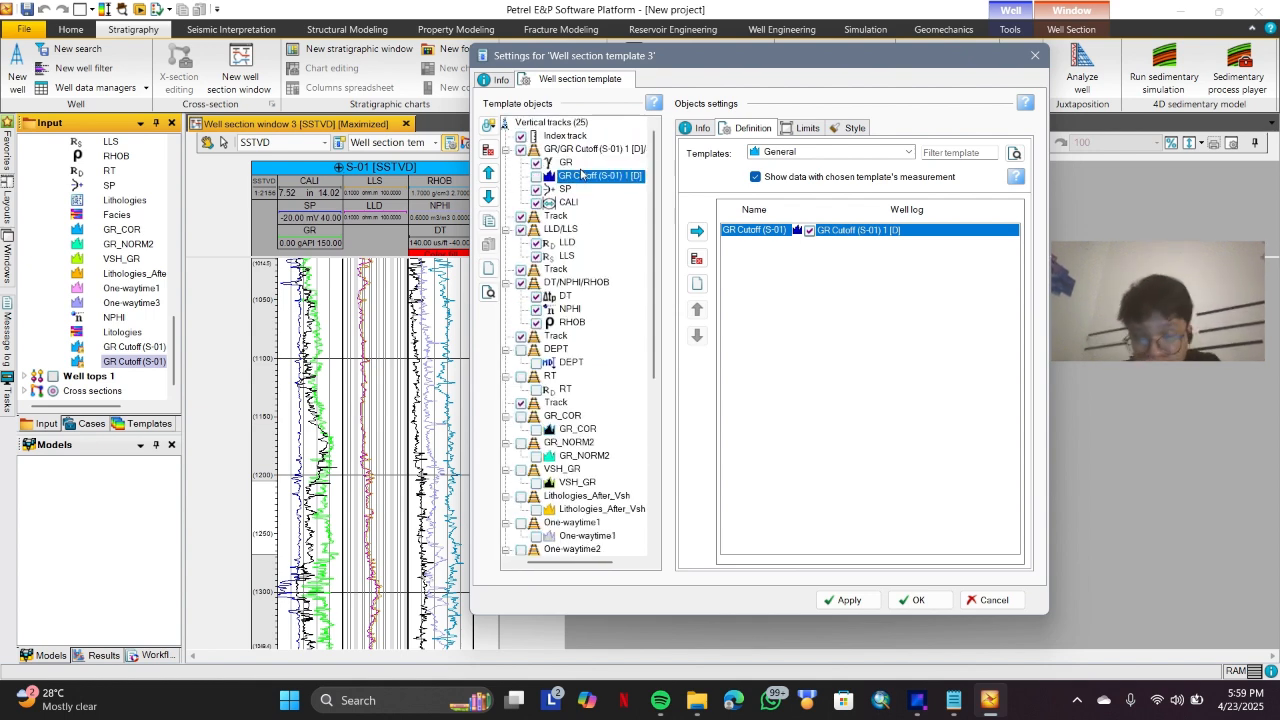
Show the GR Cutoff curve as a solid black line of width 2 and confirm the template settings.
click(855, 128)
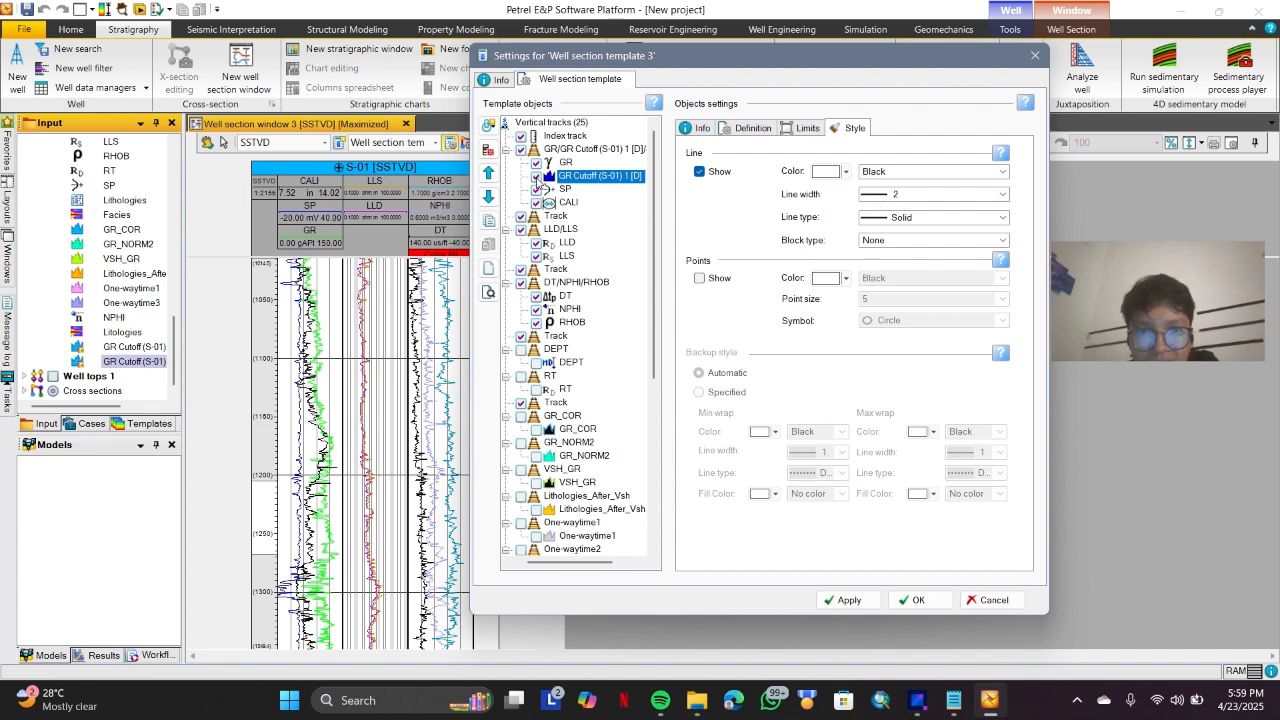
click(849, 602)
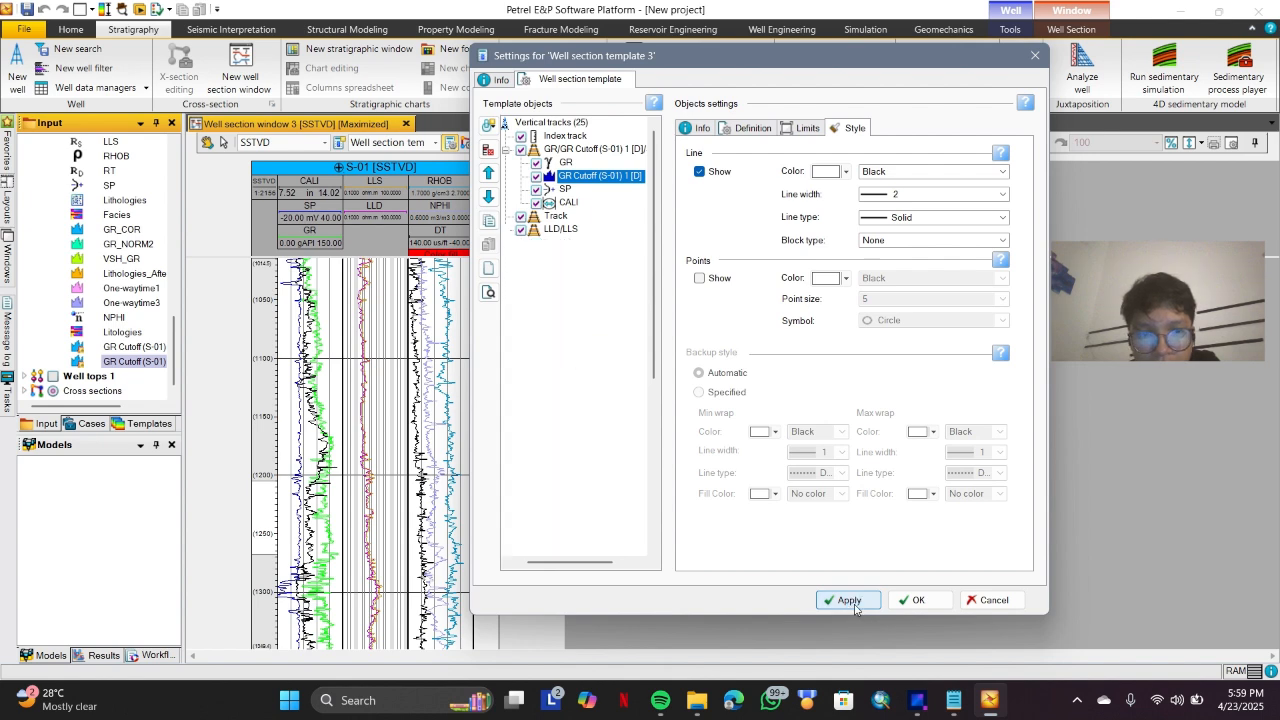
click(910, 600)
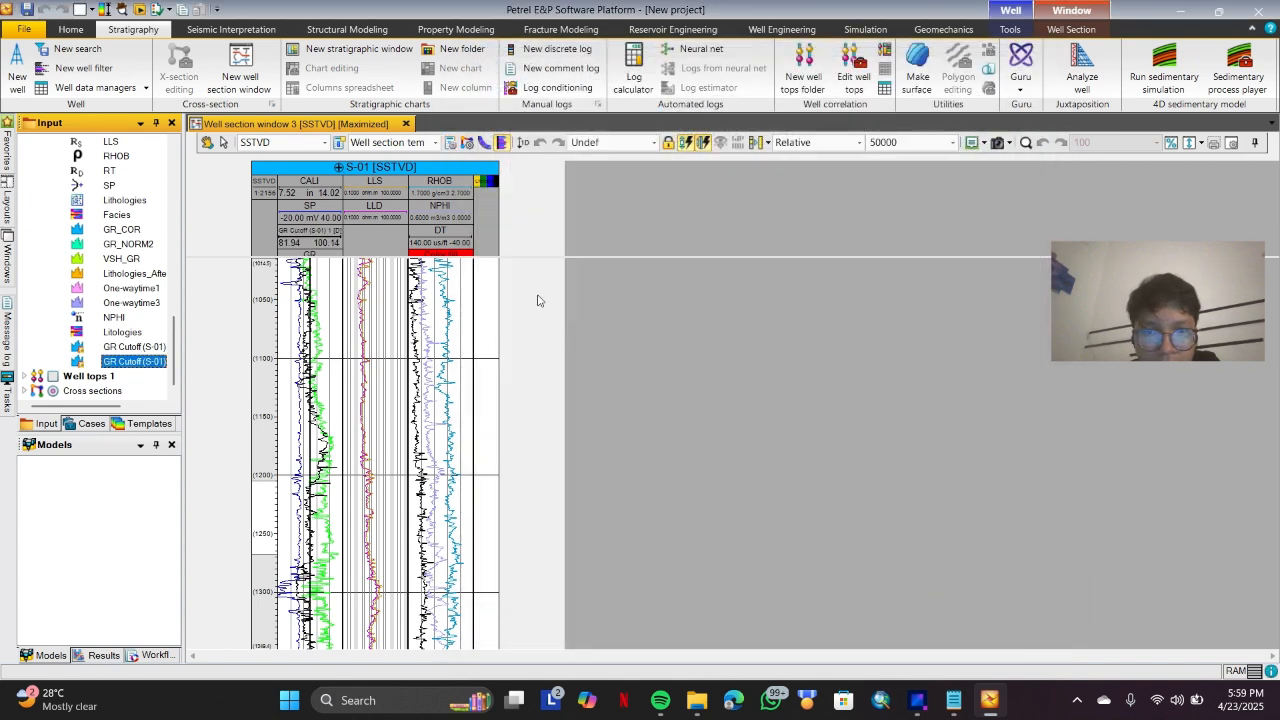
Examine the GR Cutoff line against the GR curve along the upper part of well S-01.
scroll(320, 328, up, 1)
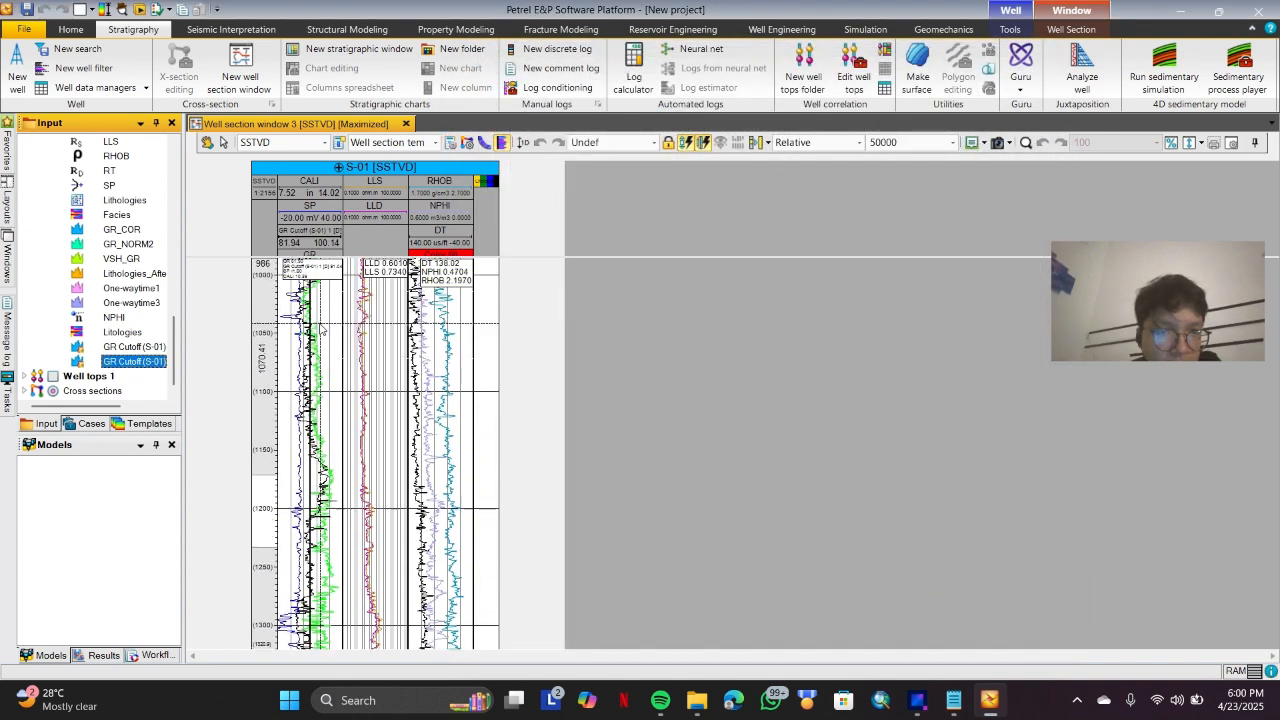
scroll(322, 316, up, 1)
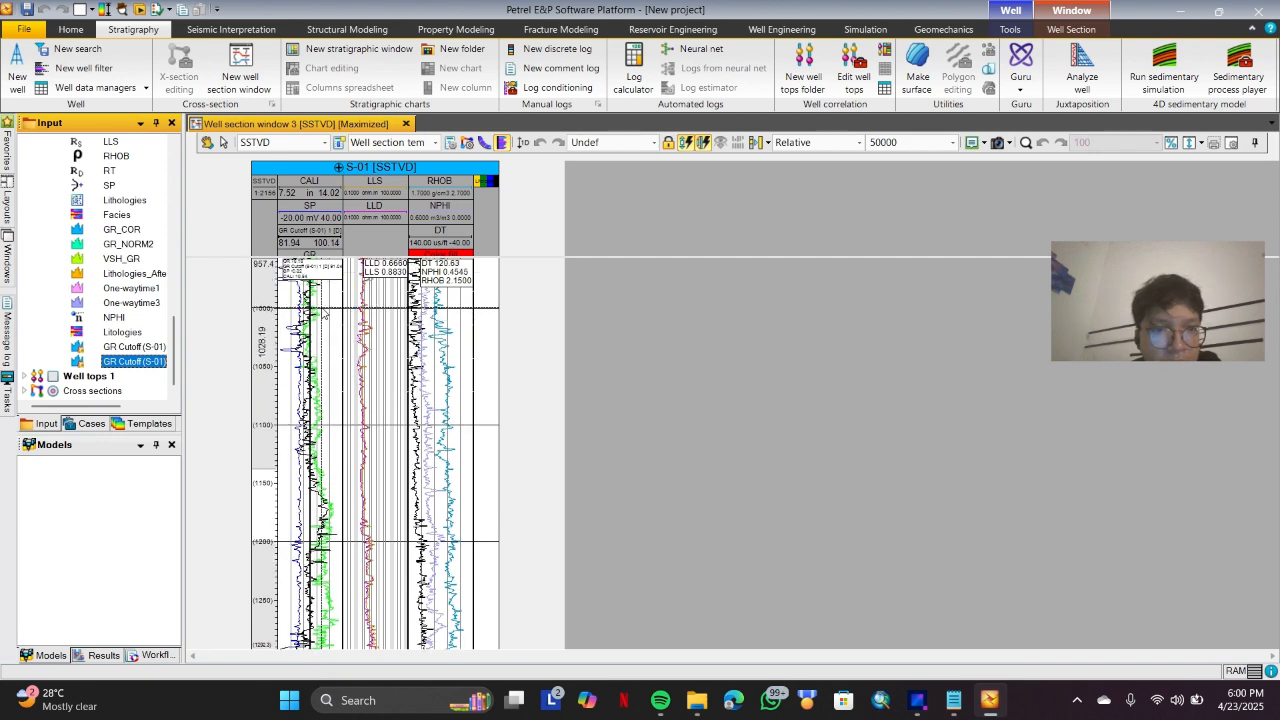
scroll(323, 314, up, 9)
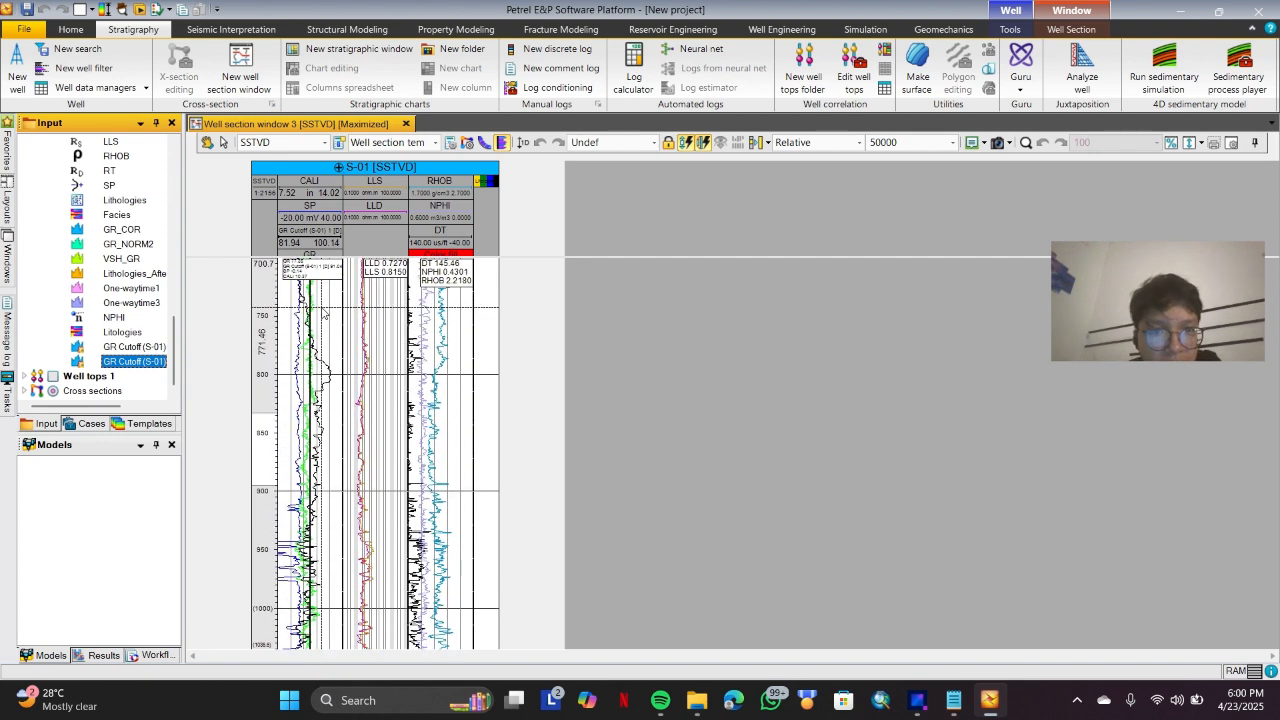
scroll(323, 314, up, 2)
scroll(394, 415, down, 5)
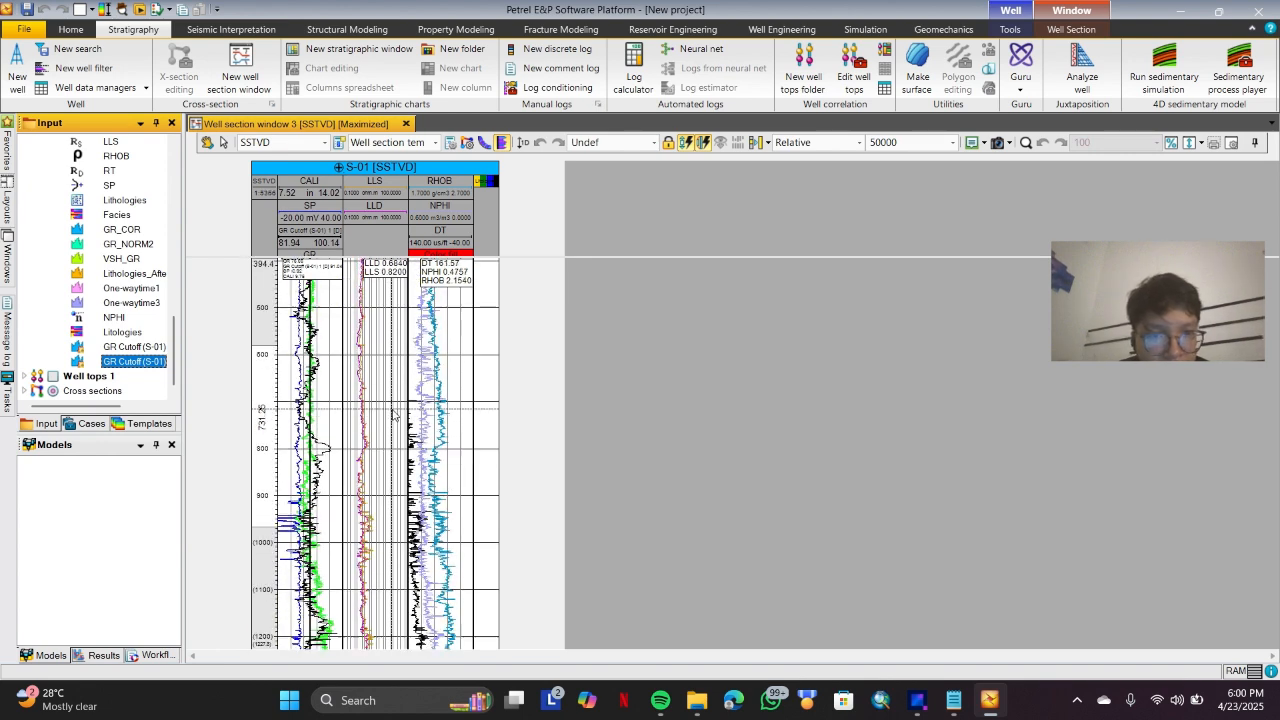
scroll(394, 415, up, 5)
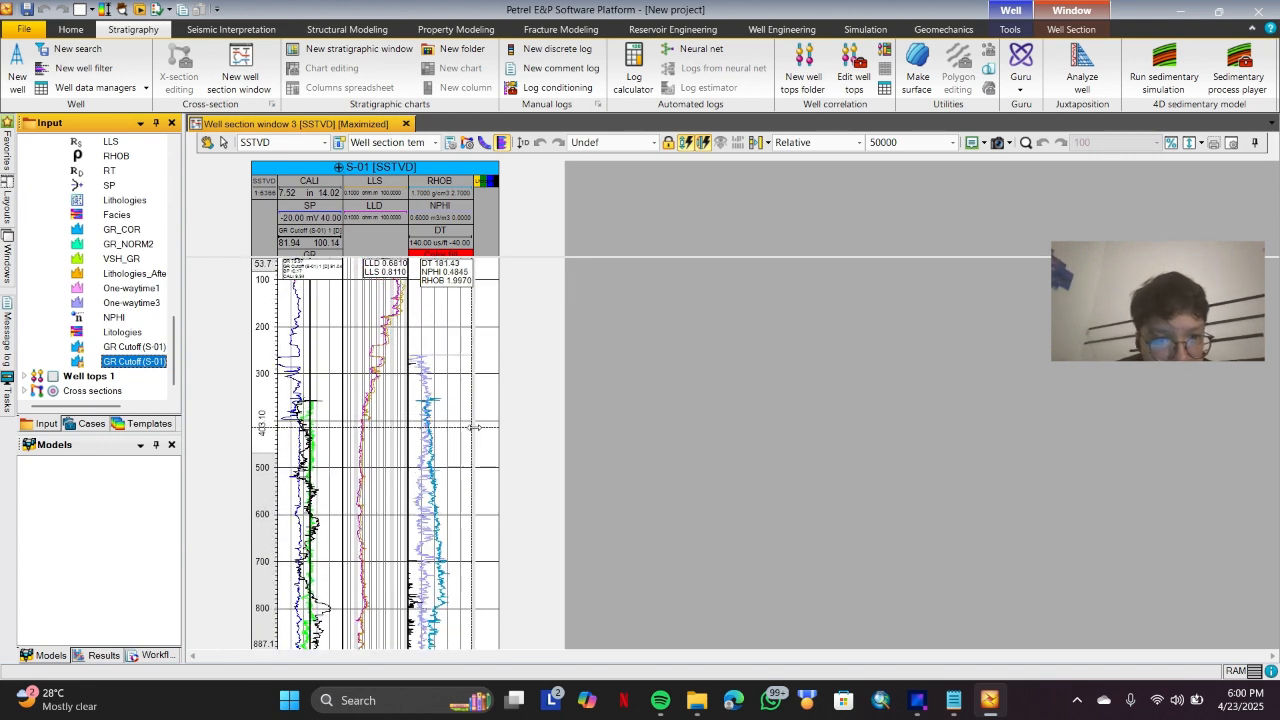
scroll(475, 427, up, 5)
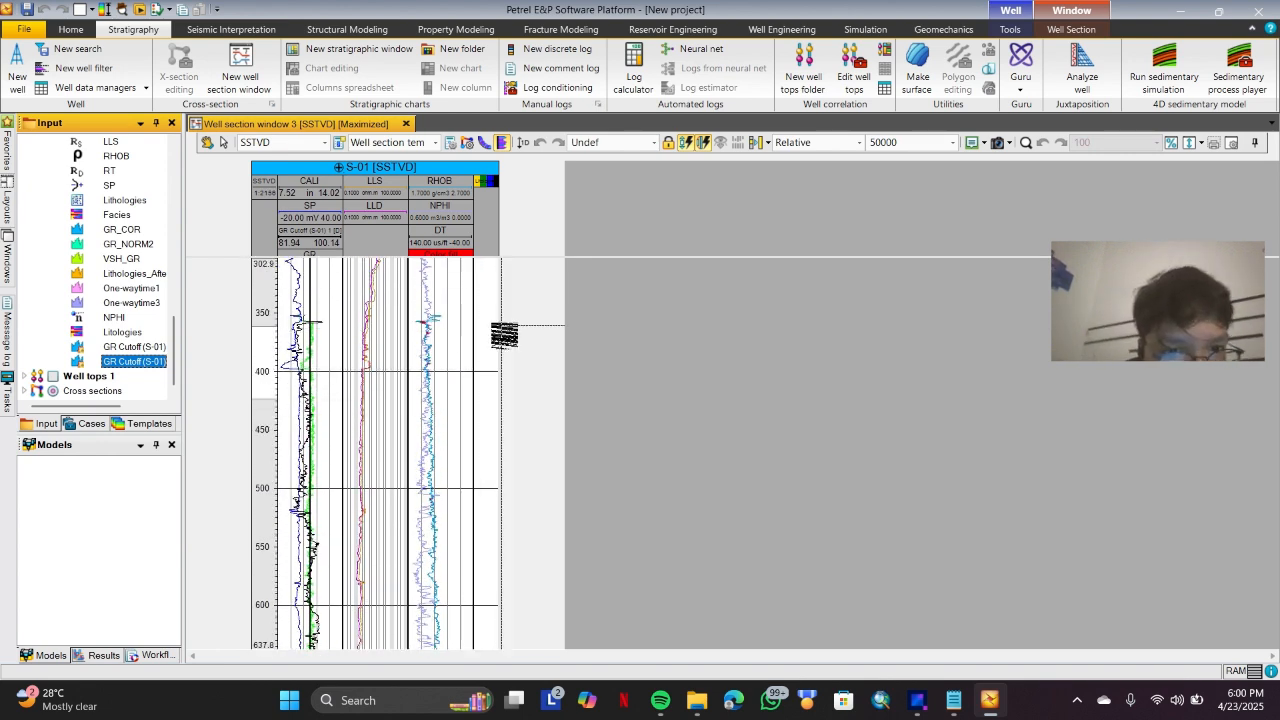
Paint a Sandstone interval from about 350 to 356 in the Litologies track of well S-01.
scroll(500, 330, up, 3)
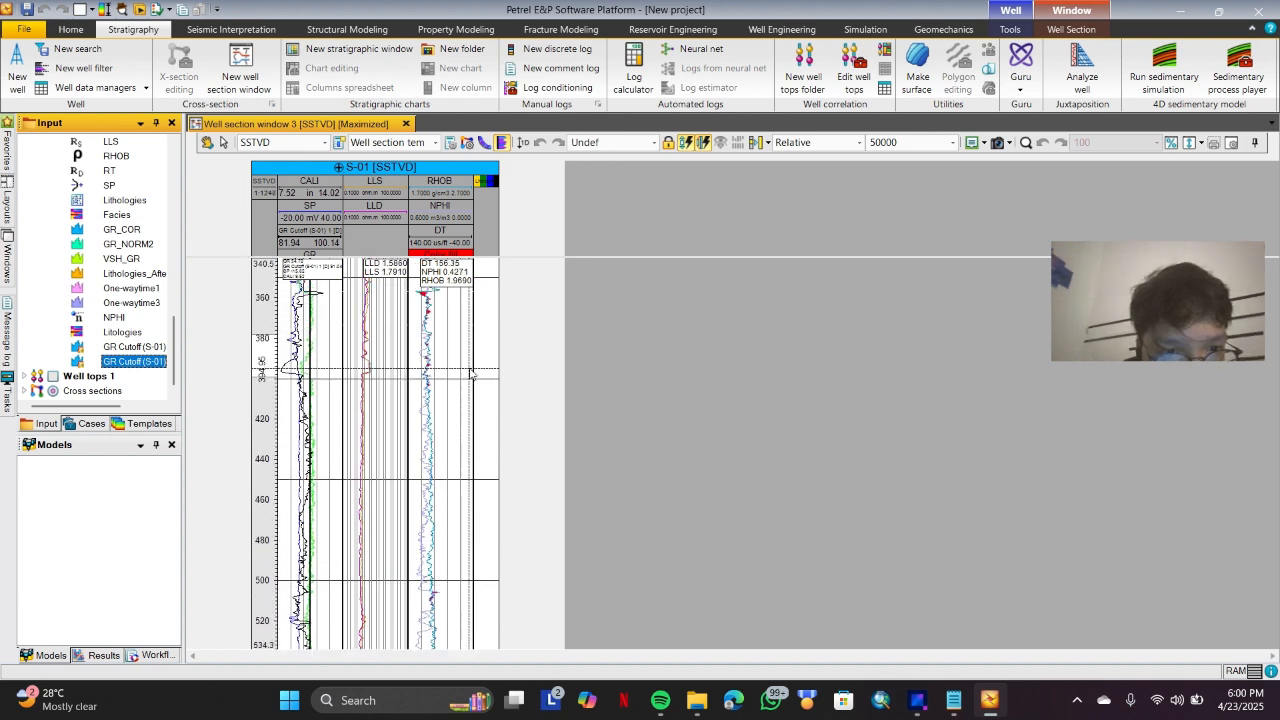
scroll(472, 374, up, 2)
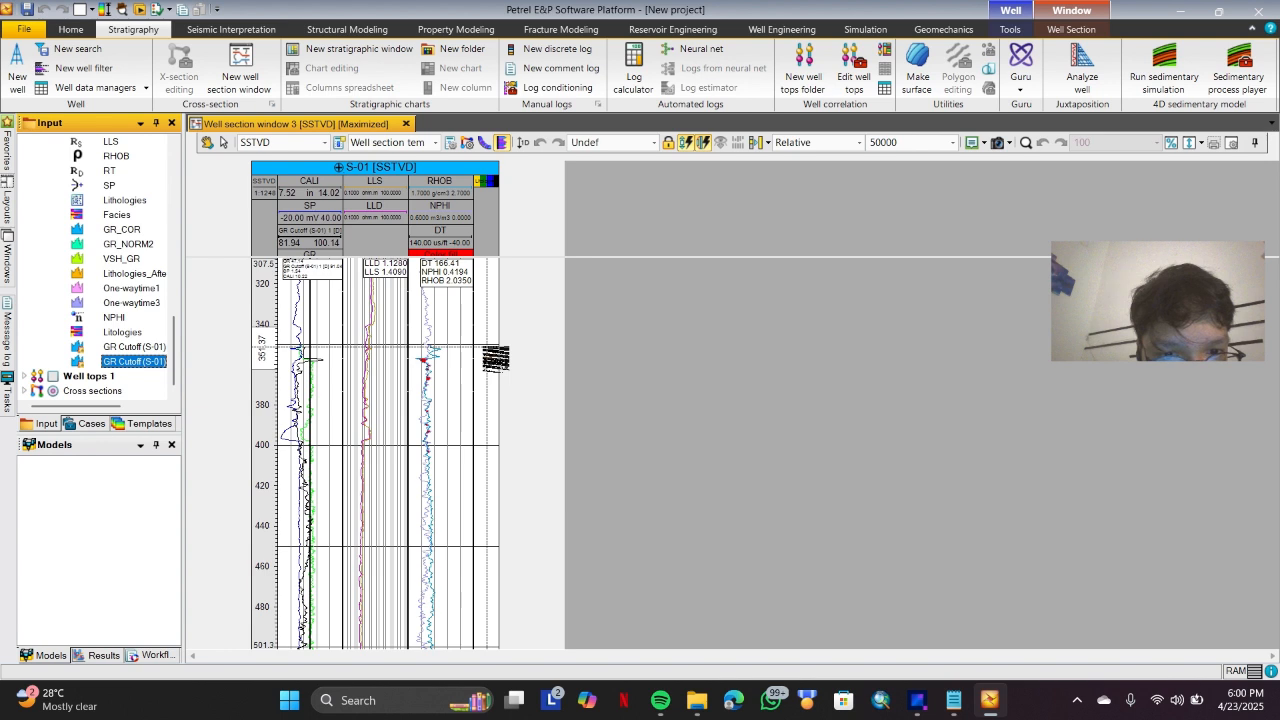
right_click(488, 350)
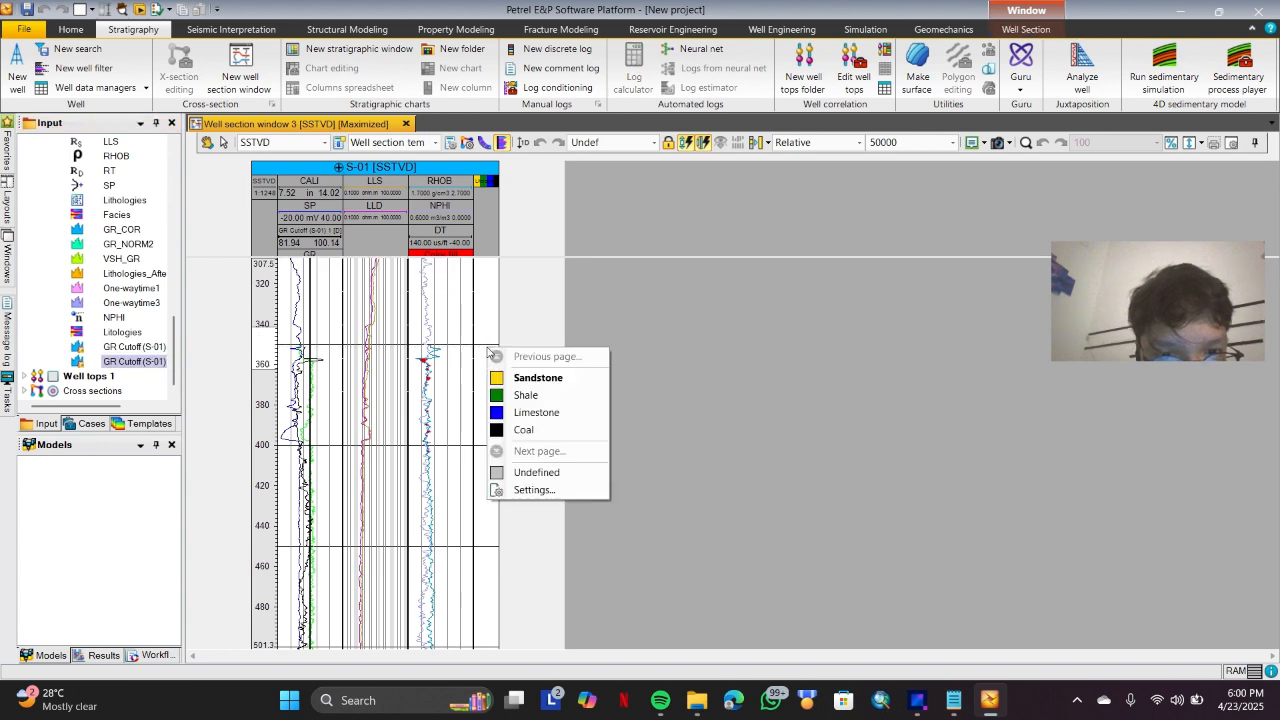
click(540, 379)
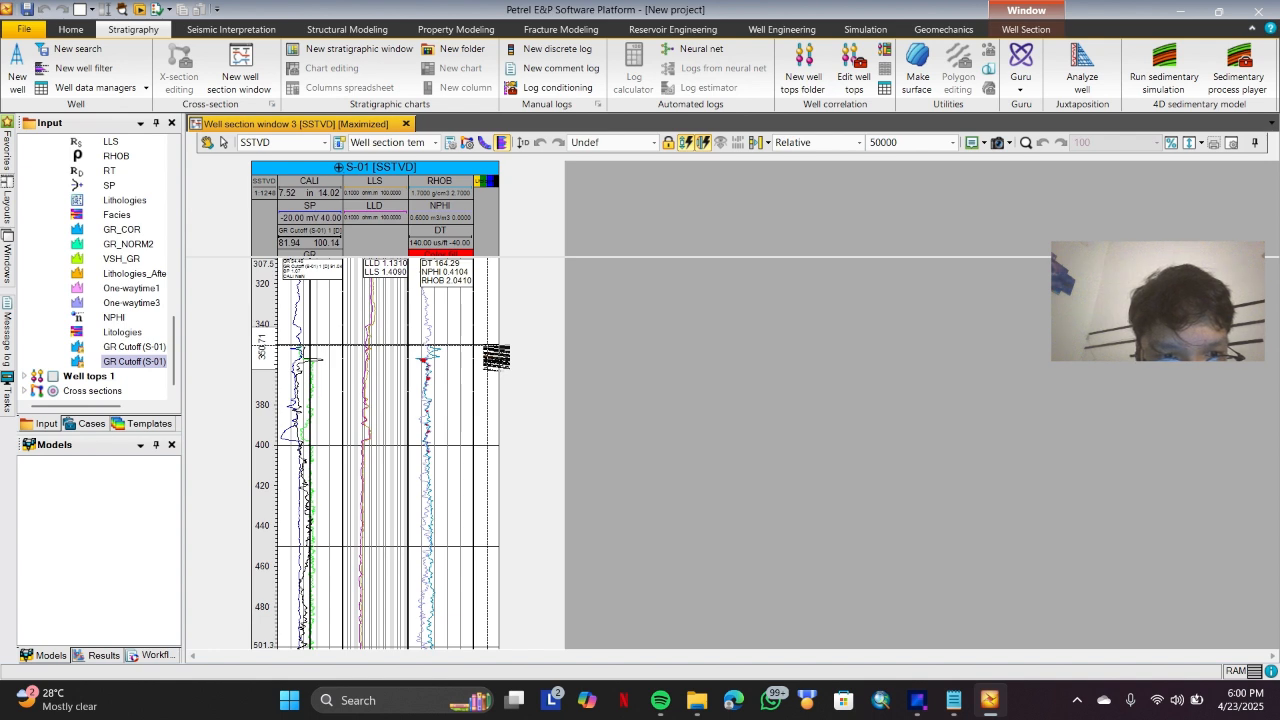
drag(484, 345, 484, 357)
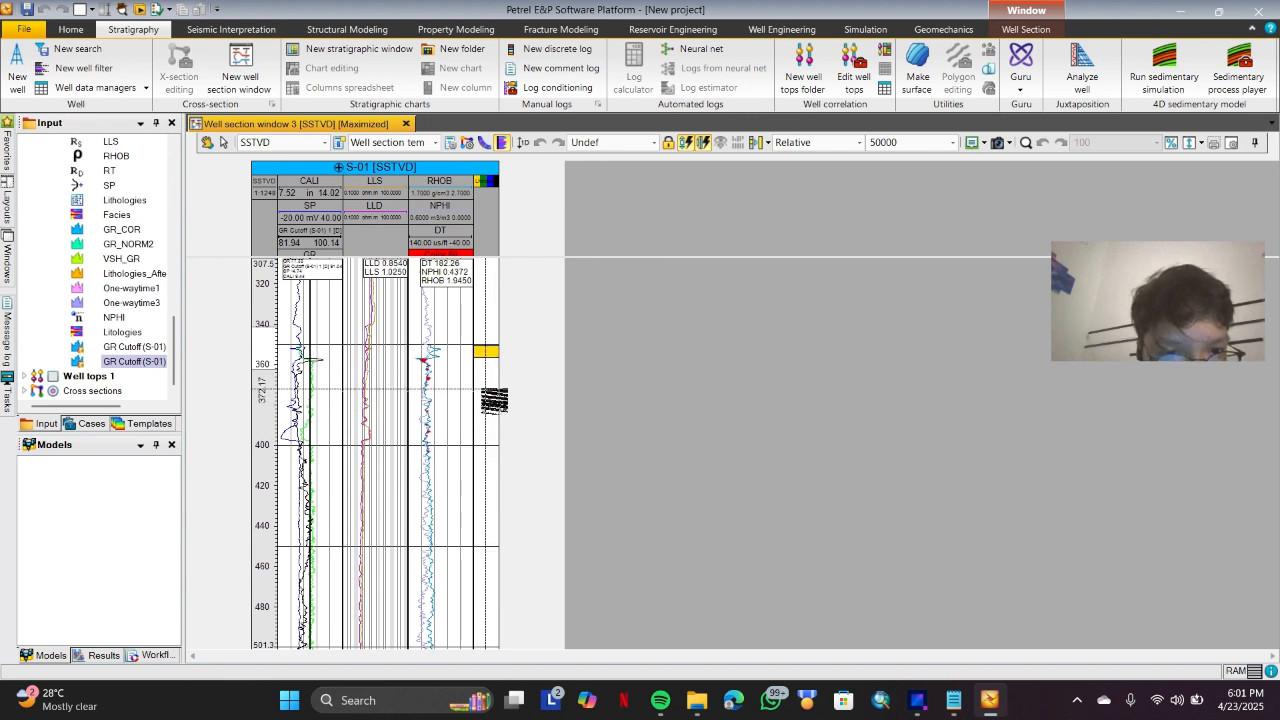
Try to paint a Shale interval from about 391 up to the sandstone's base in the Litologies track.
right_click(487, 392)
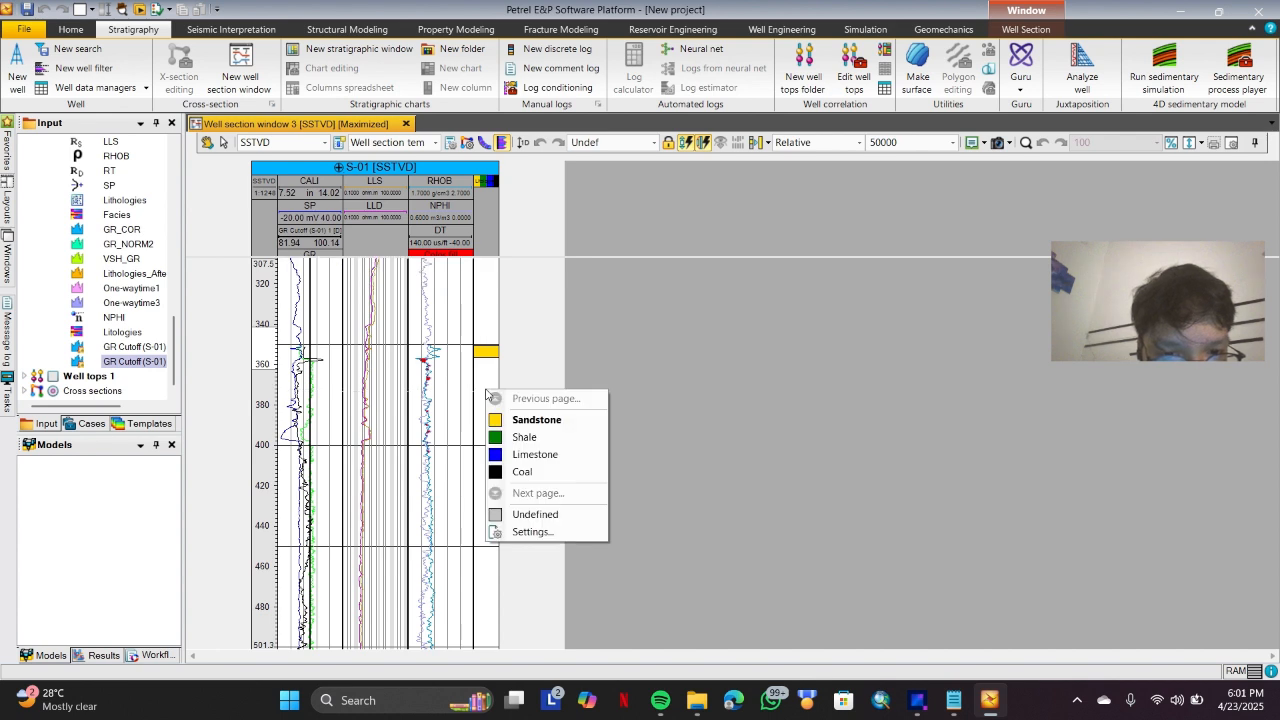
click(505, 437)
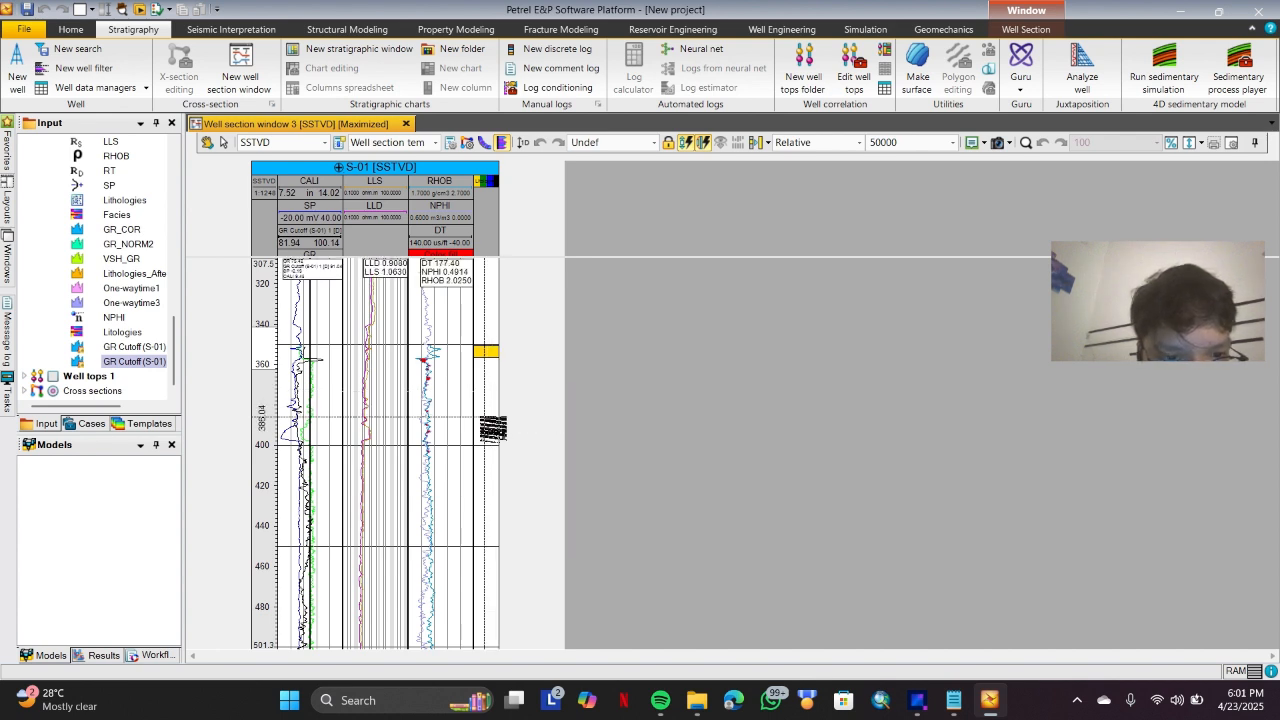
drag(492, 428, 493, 358)
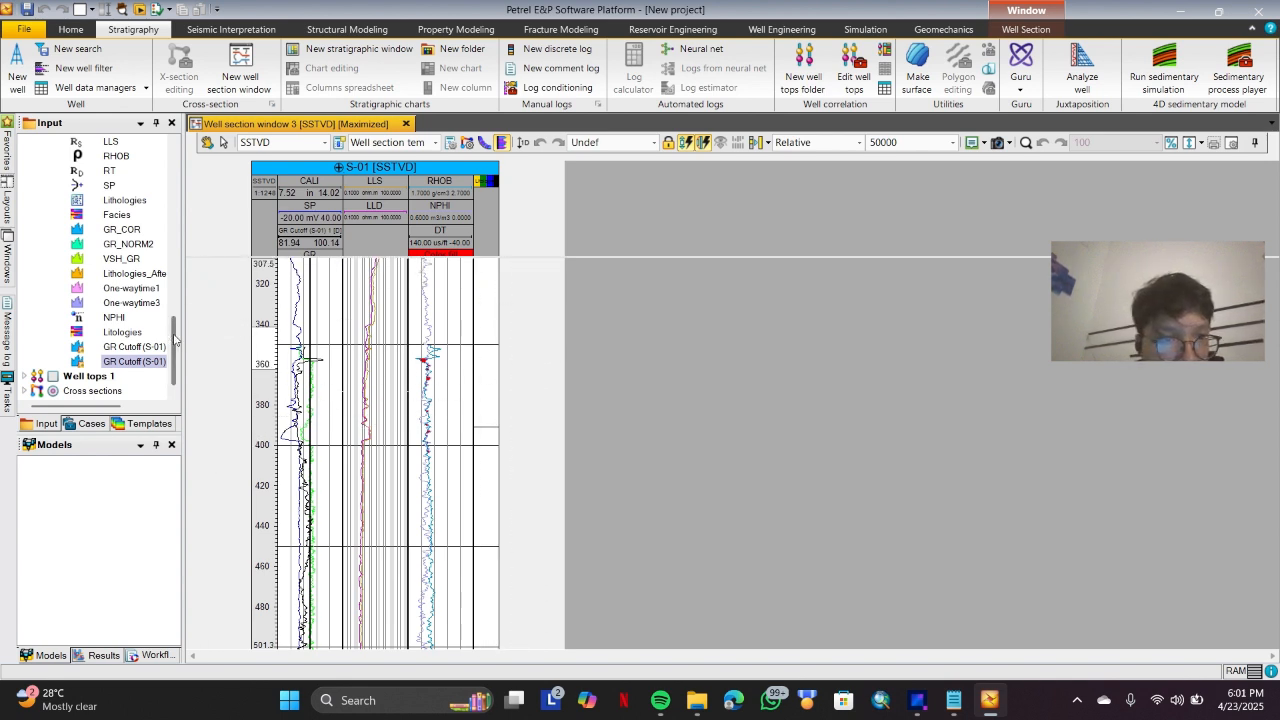
Open the log calculator for well S-01 from its Litologies log.
mouse_move(175, 340)
mouse_down()
mouse_move(183, 283)
mouse_move(180, 342)
mouse_up()
click(123, 333)
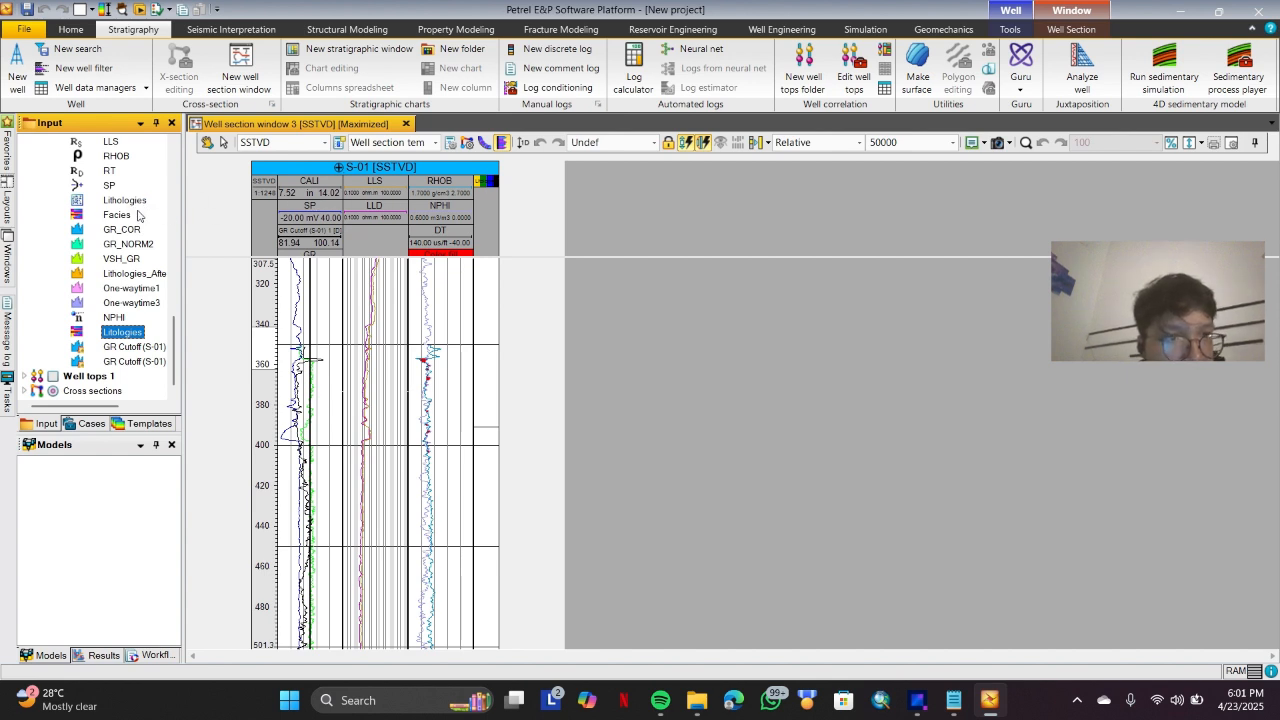
right_click(112, 337)
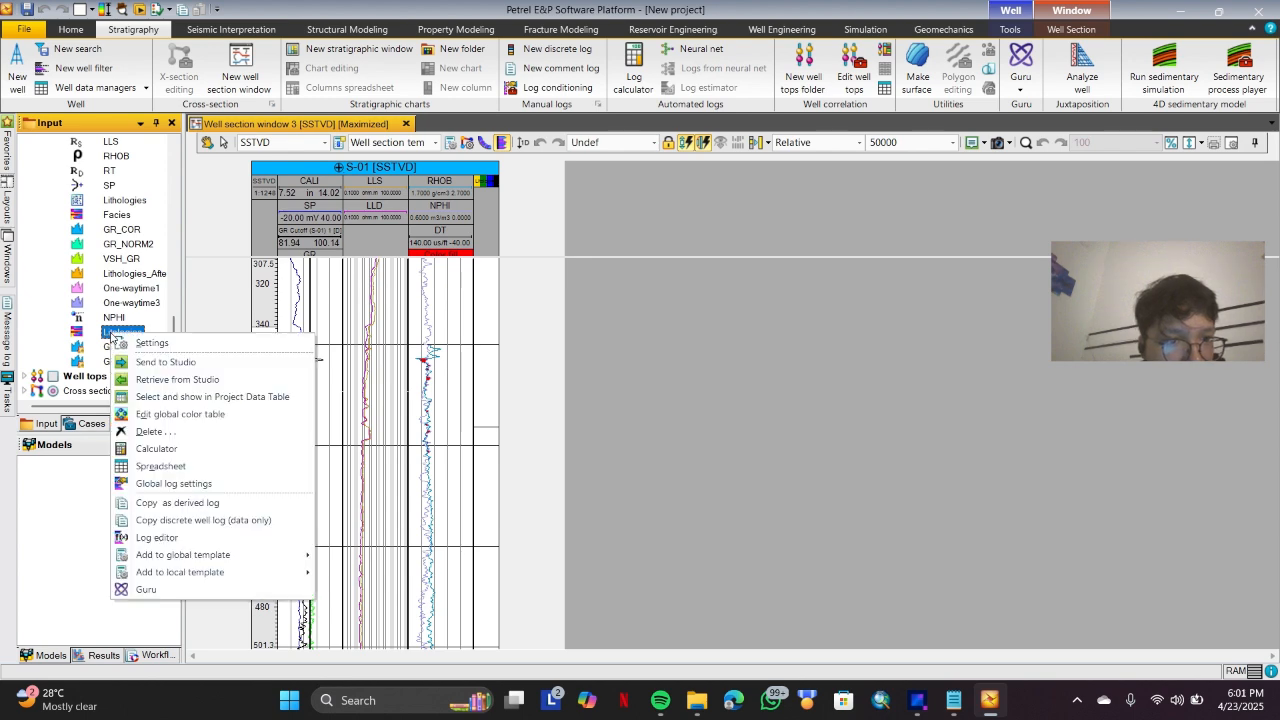
click(171, 450)
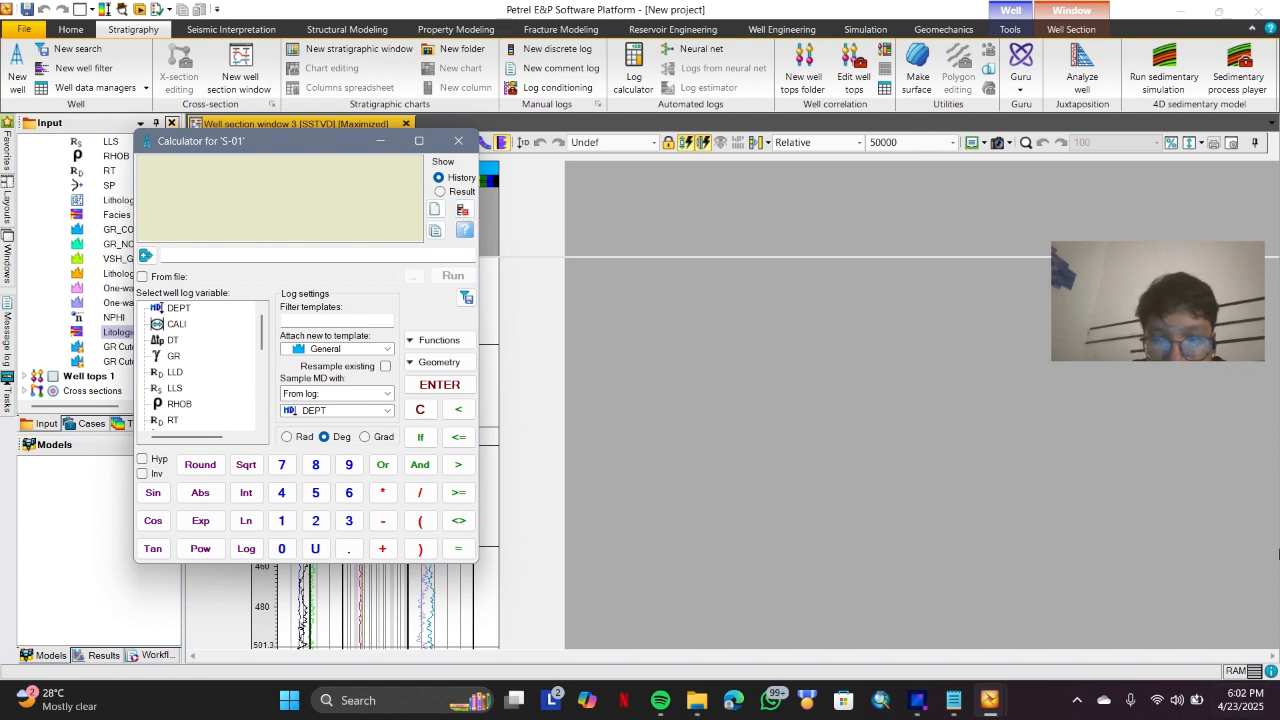
click(918, 700)
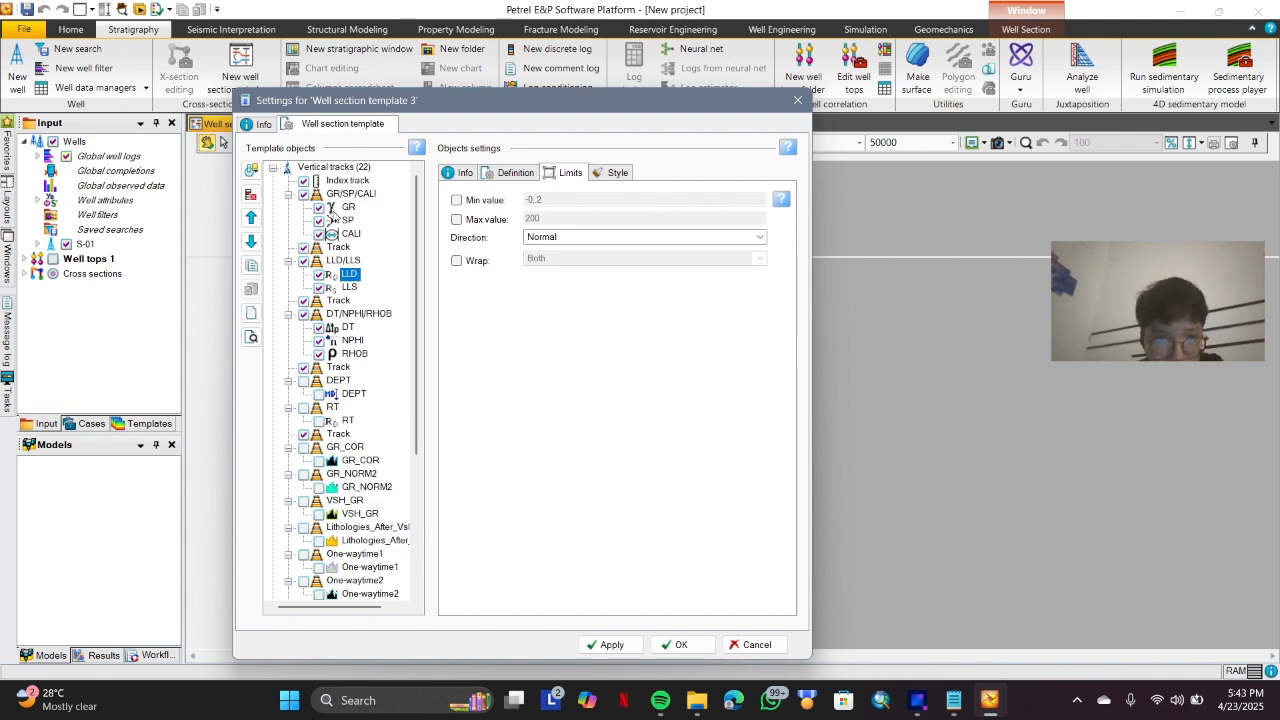
Review the limits and style settings of the GR curve in the Well section template 3 settings.
click(348, 207)
click(583, 174)
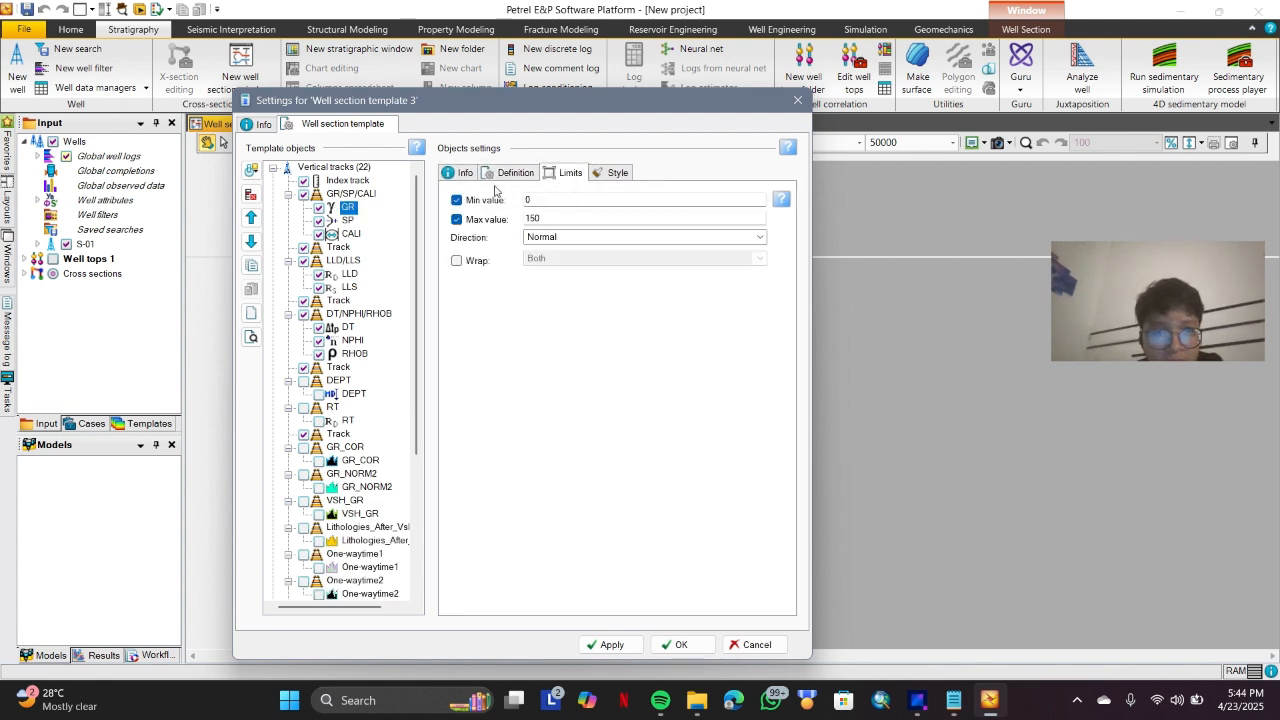
click(616, 173)
click(560, 173)
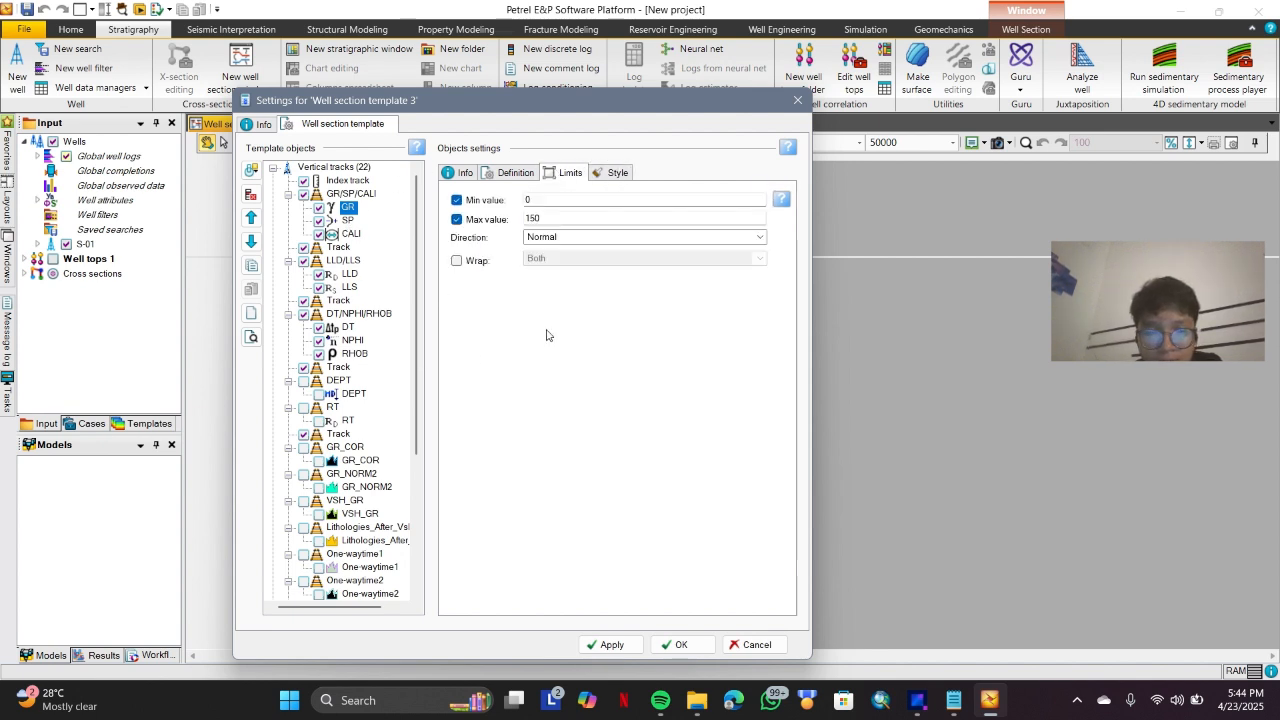
Review the GR curve's style and the limits of the SP and CALI curves in the template.
click(618, 173)
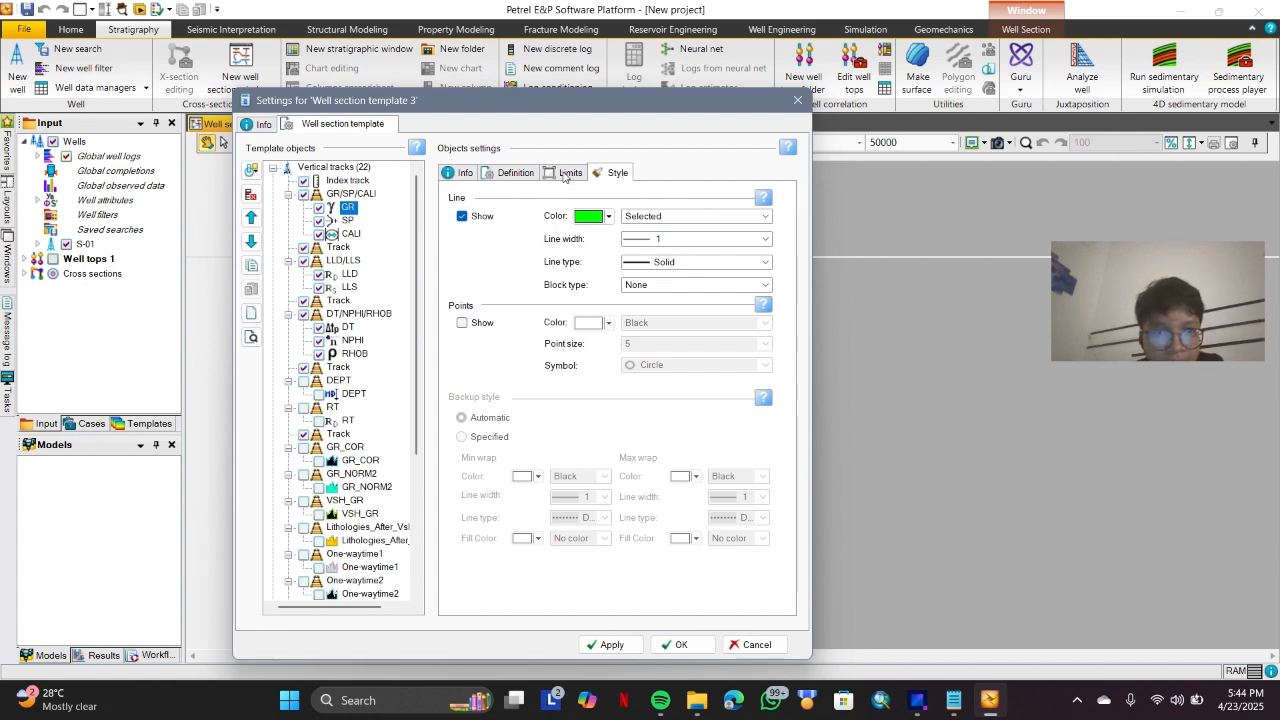
click(565, 175)
click(348, 221)
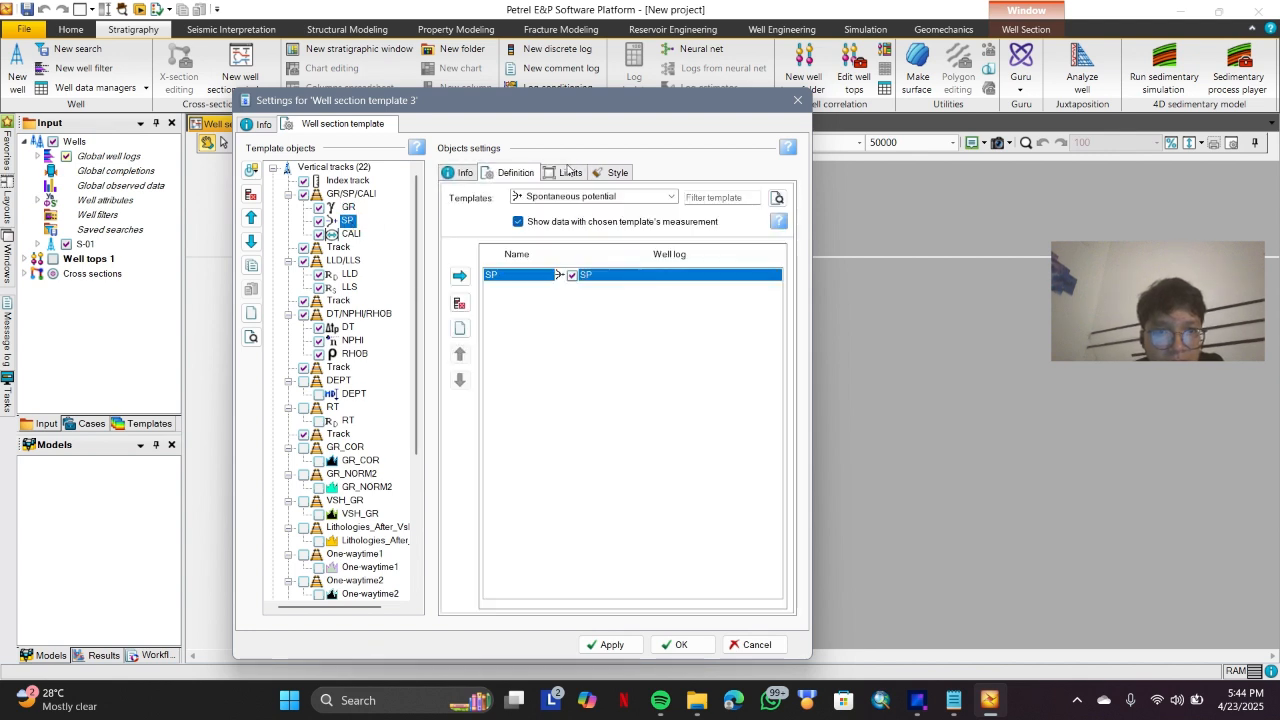
click(565, 173)
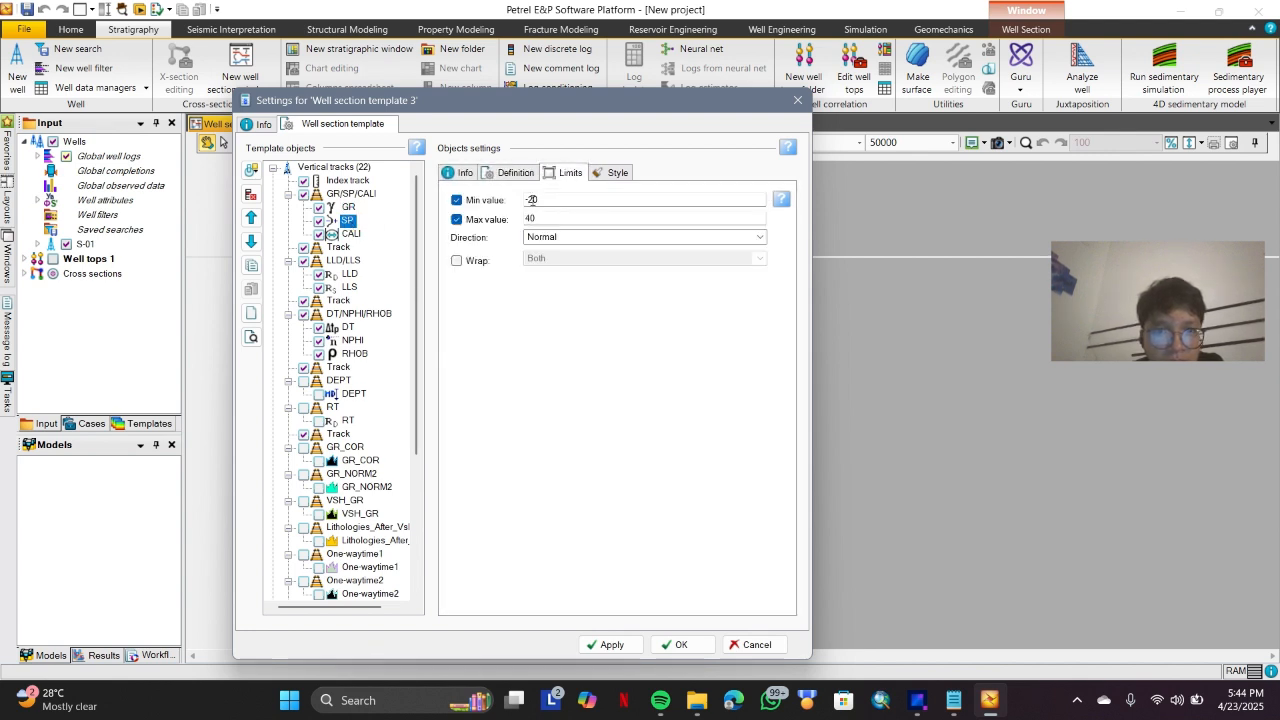
click(350, 234)
click(567, 176)
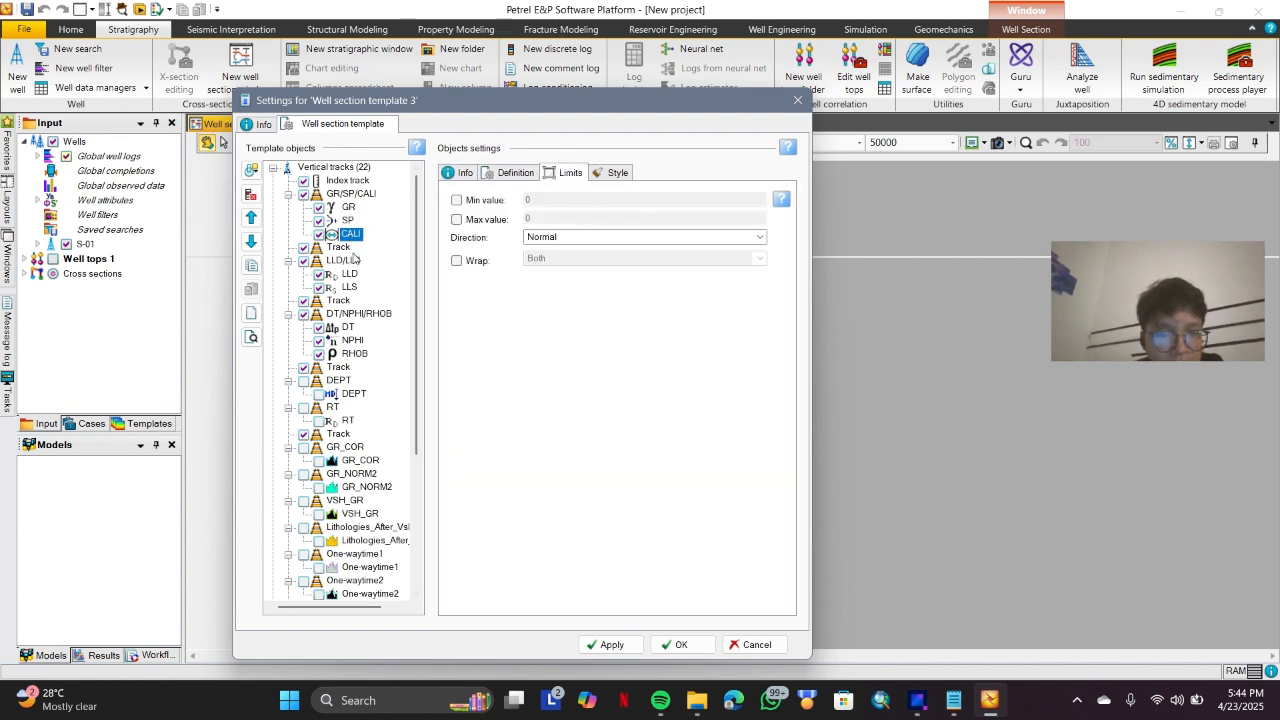
Review the limits of the LLD curve and the definition of the LLS curve in the LLD/LLS track.
click(352, 263)
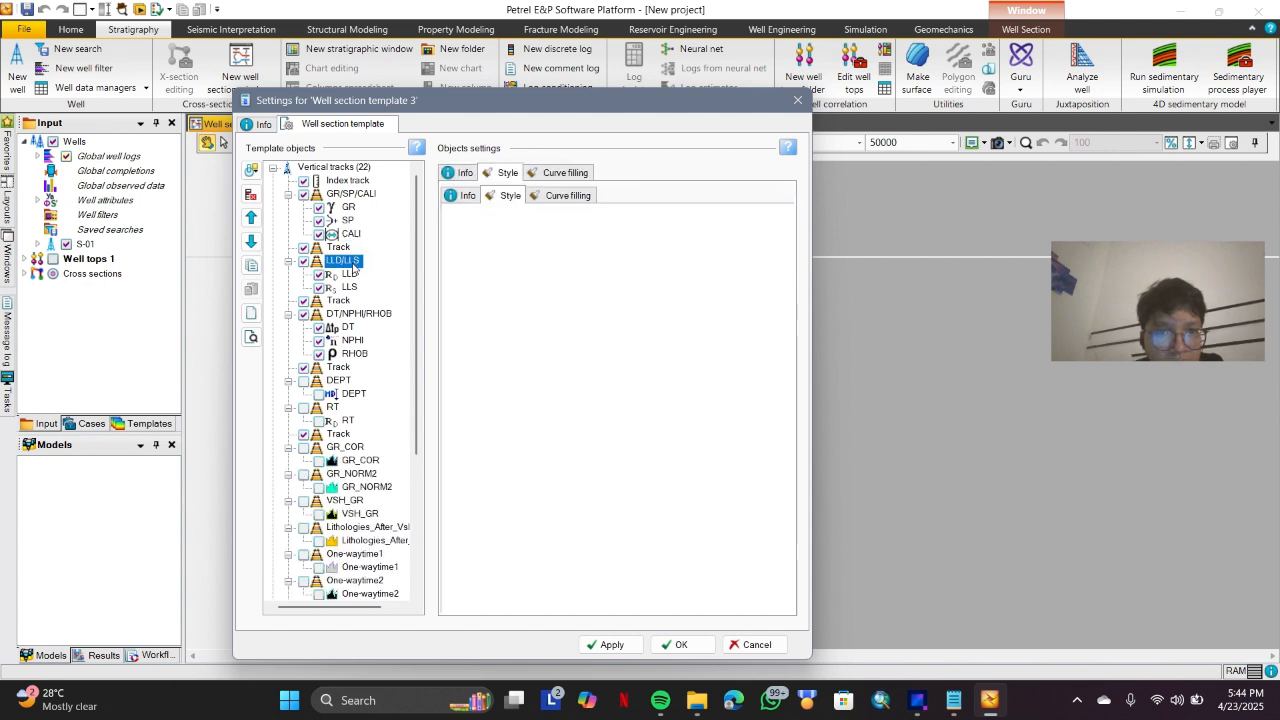
click(350, 275)
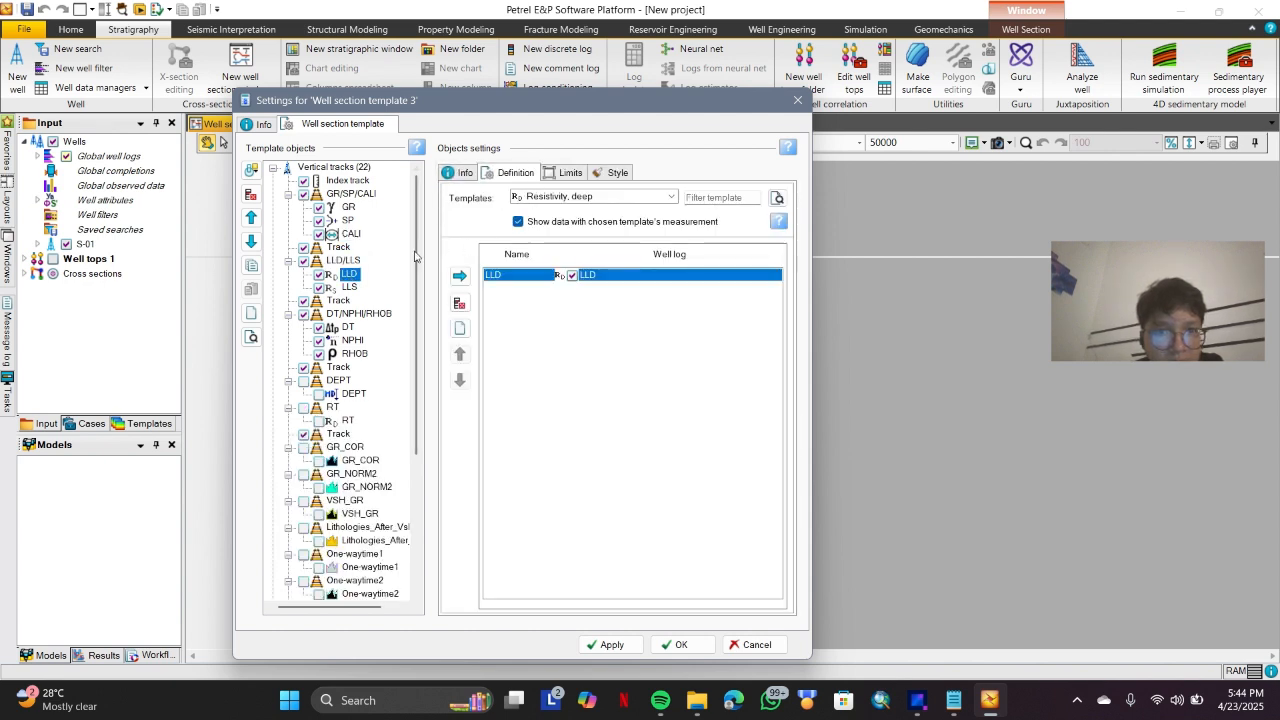
click(572, 174)
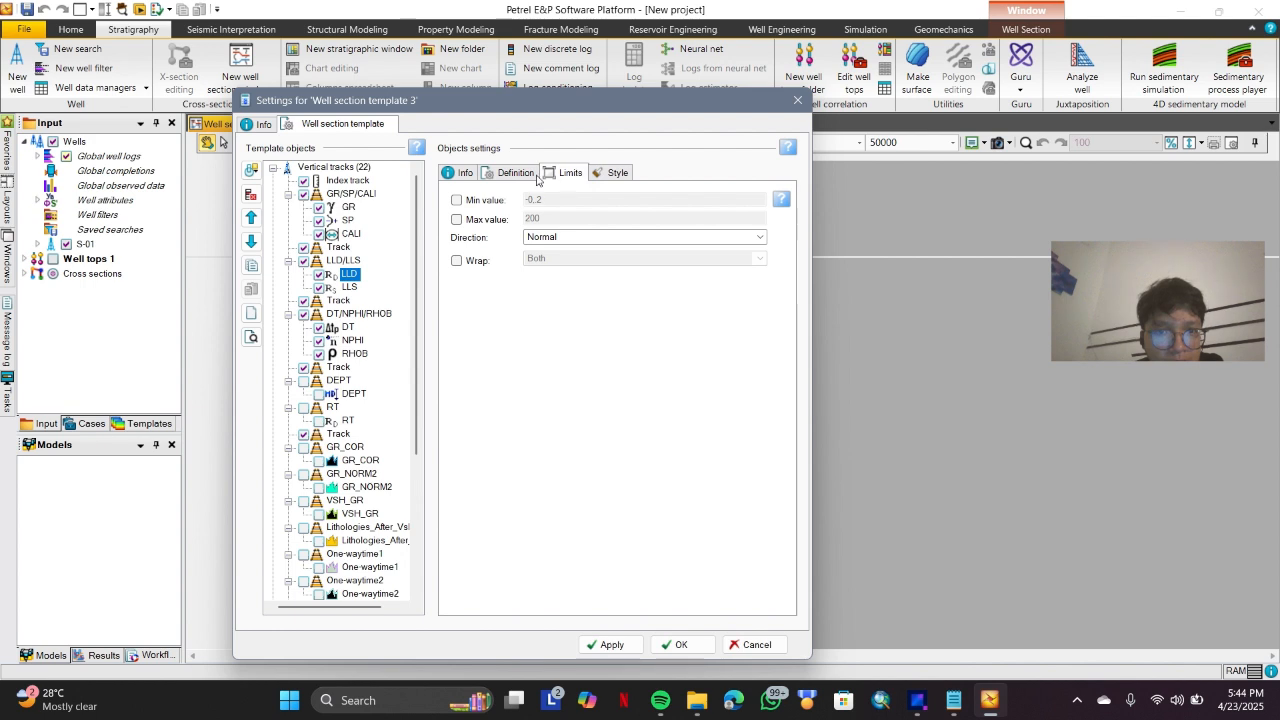
click(359, 288)
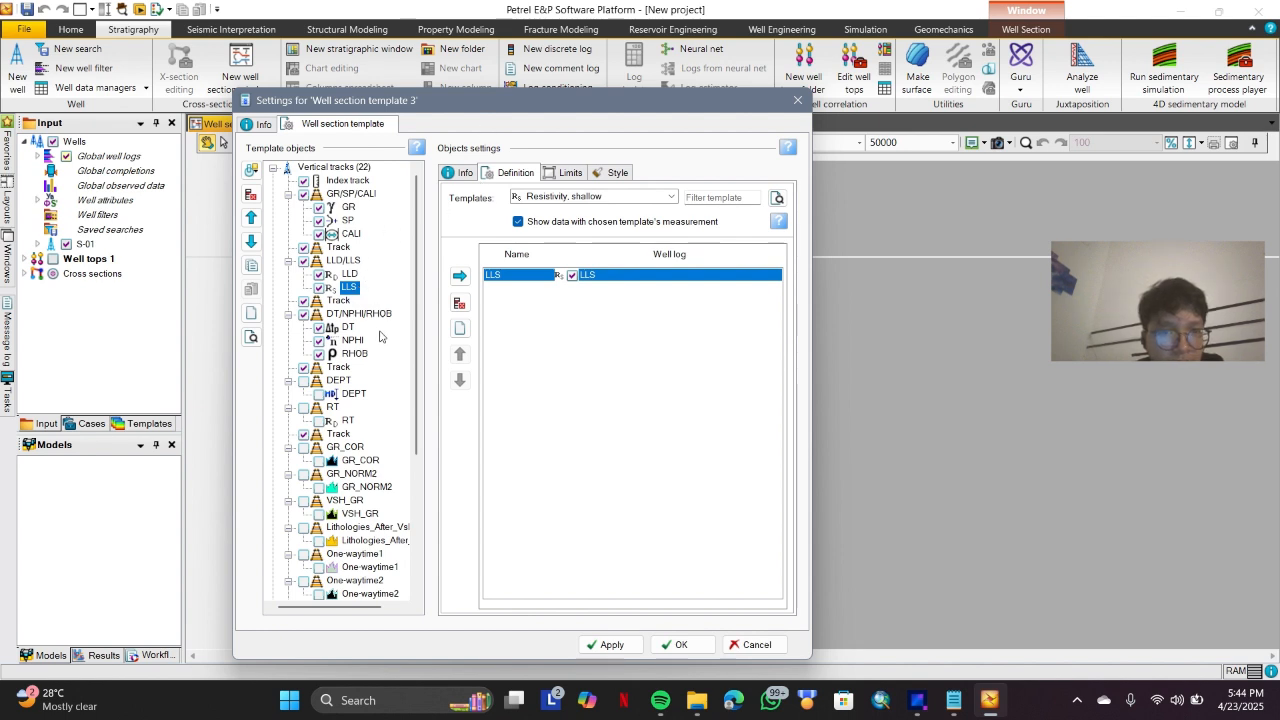
Review the limits of the DT, NPHI and RHOB curves in the DT/NPHI/RHOB track.
click(348, 327)
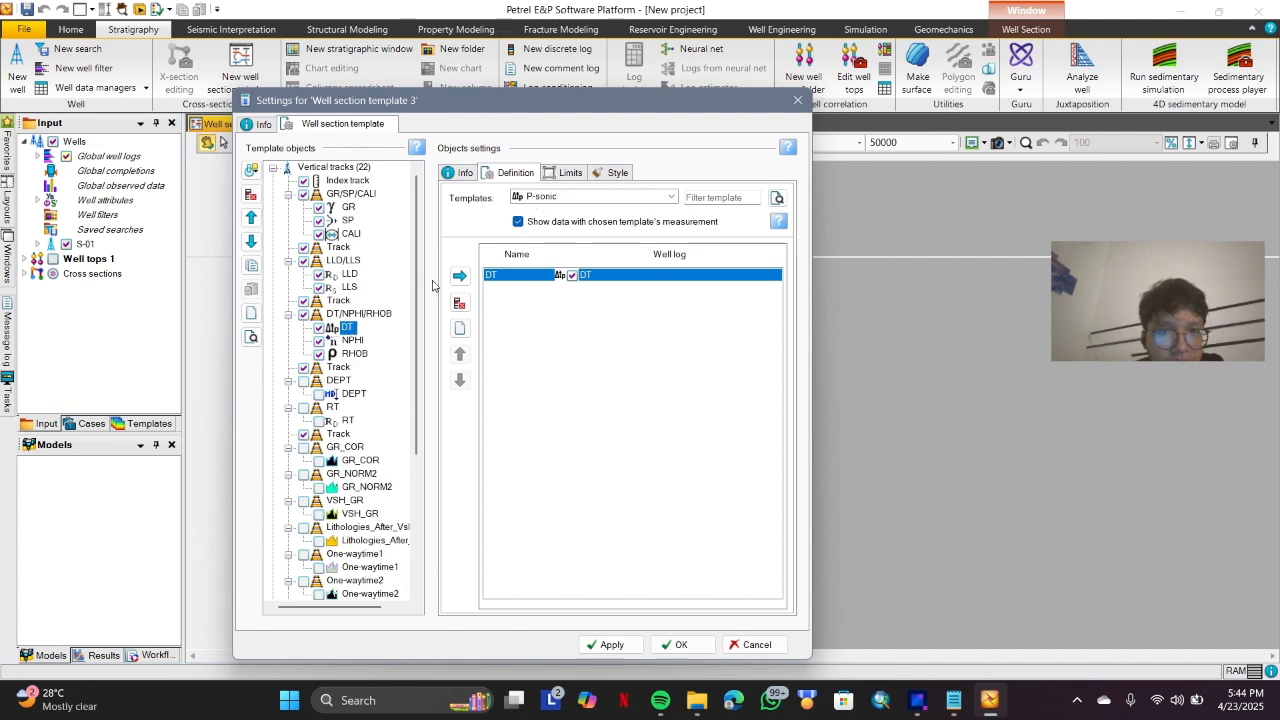
click(570, 172)
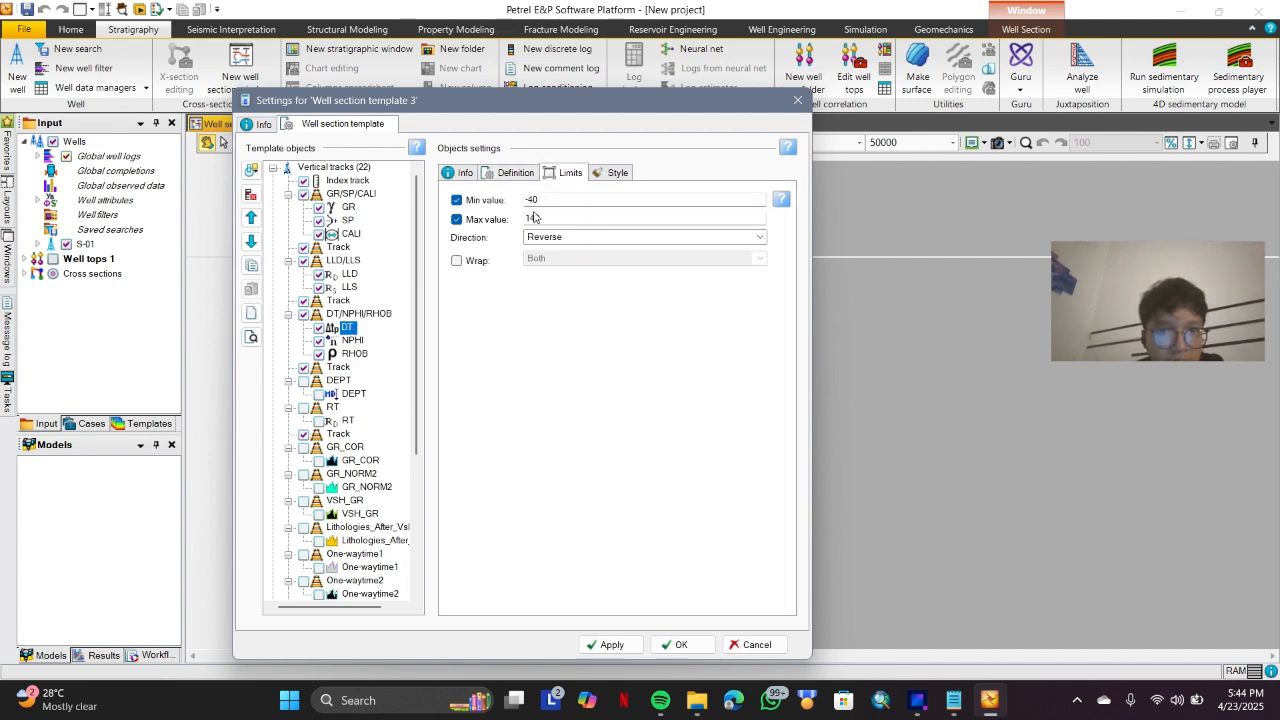
click(355, 341)
click(565, 173)
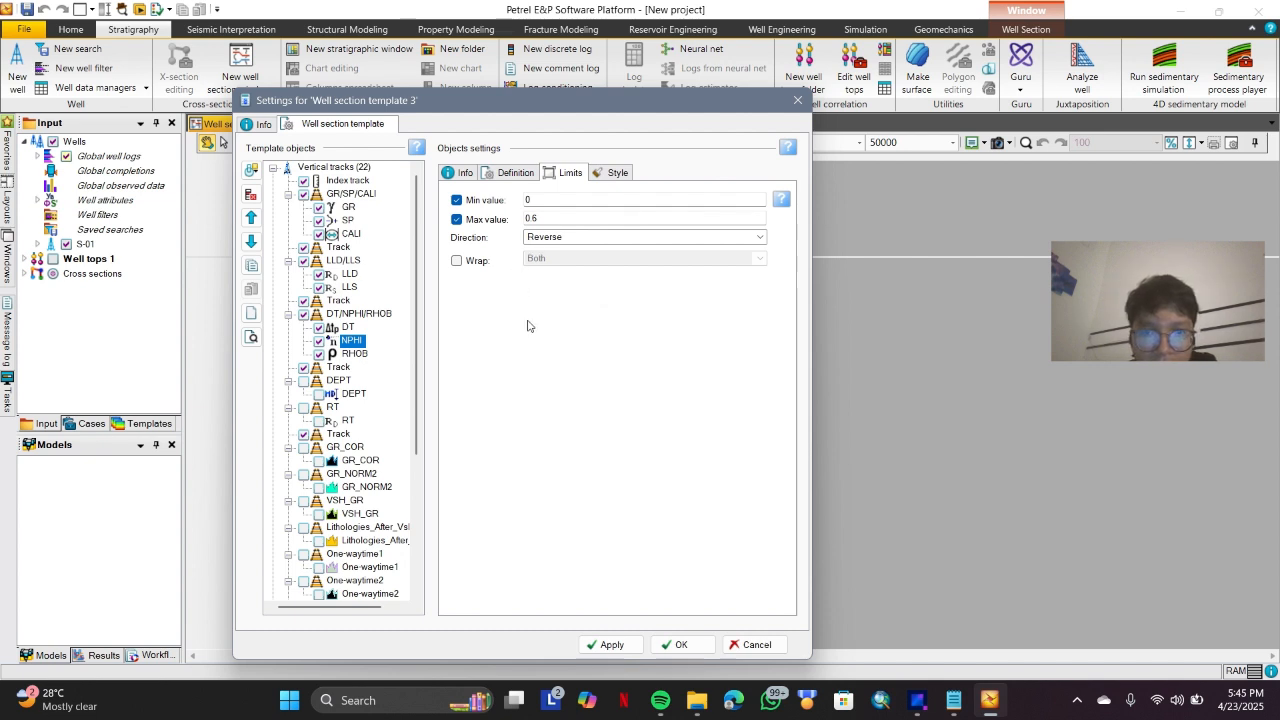
click(356, 354)
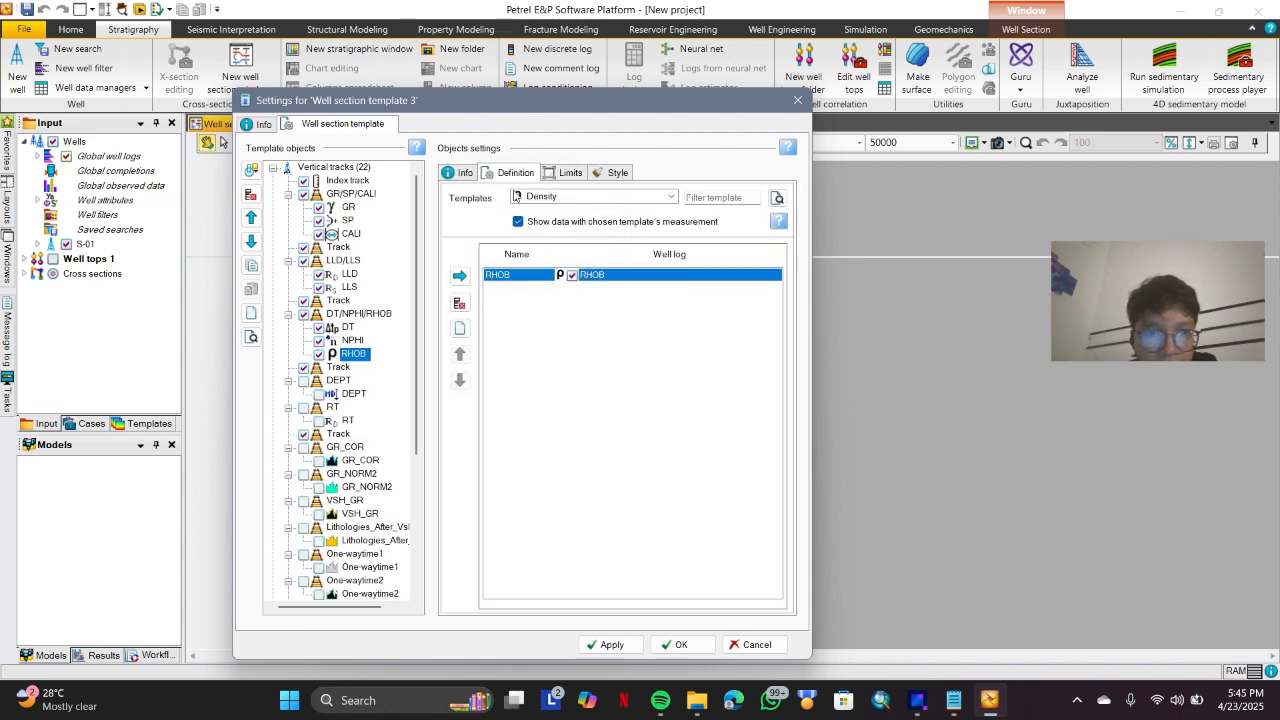
click(563, 173)
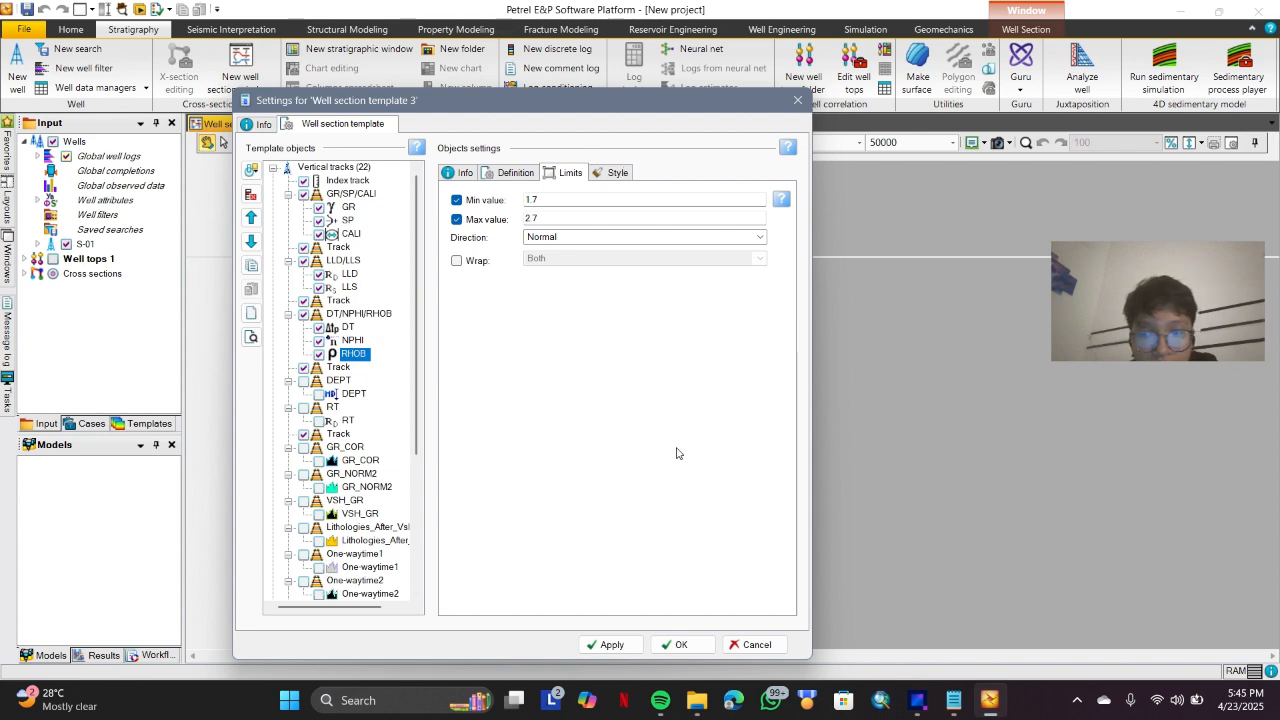
Apply the template settings and examine the scaled log tracks along the depth of well S-01.
click(628, 650)
drag(516, 102, 901, 69)
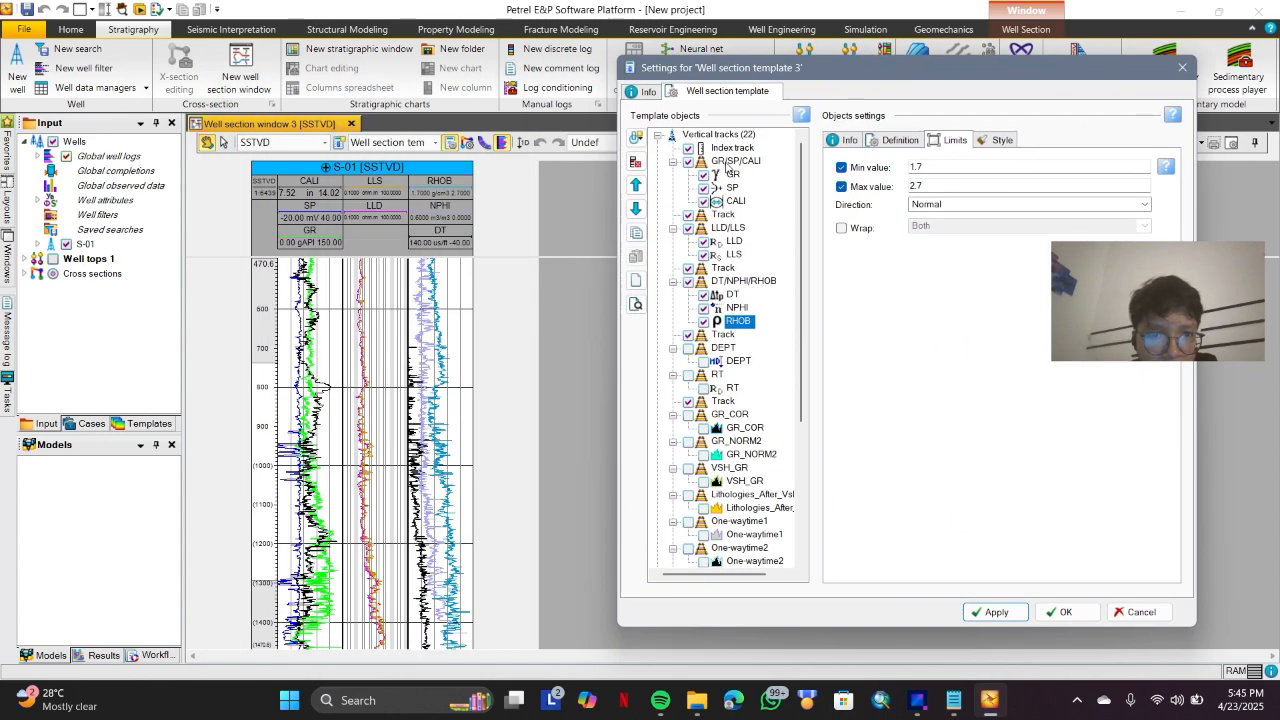
scroll(363, 450, up, 5)
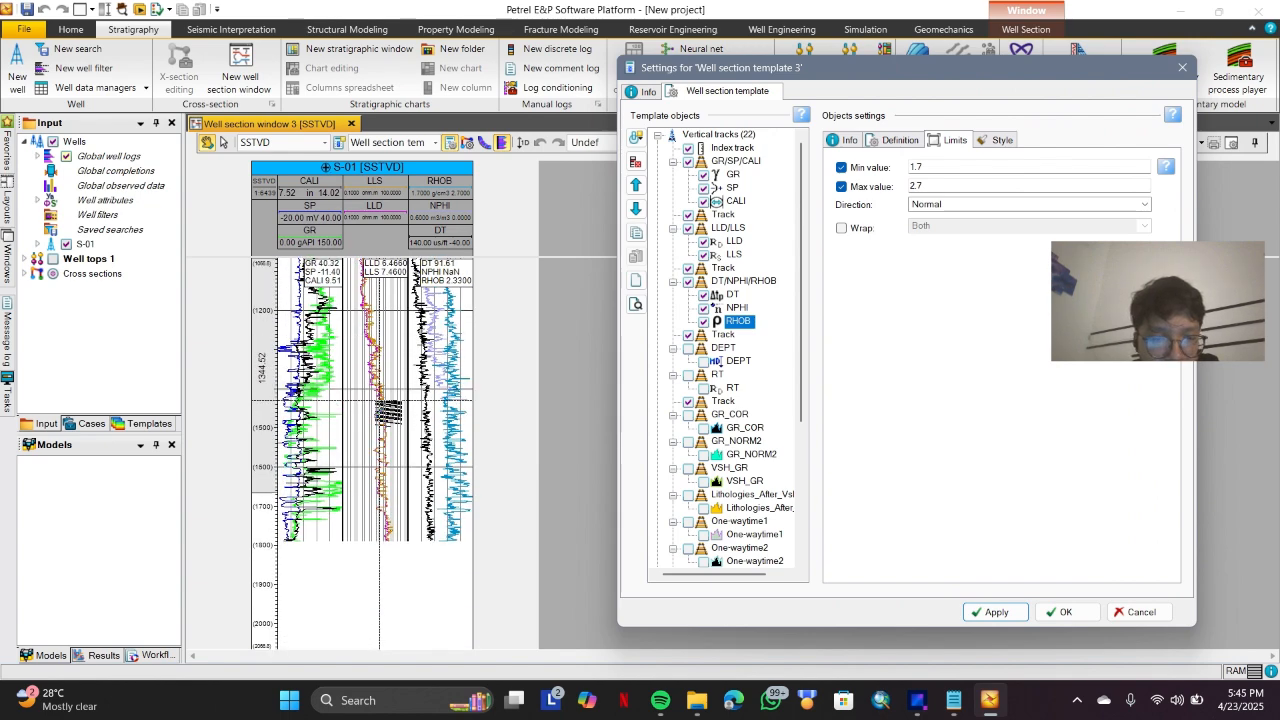
scroll(363, 454, up, 2)
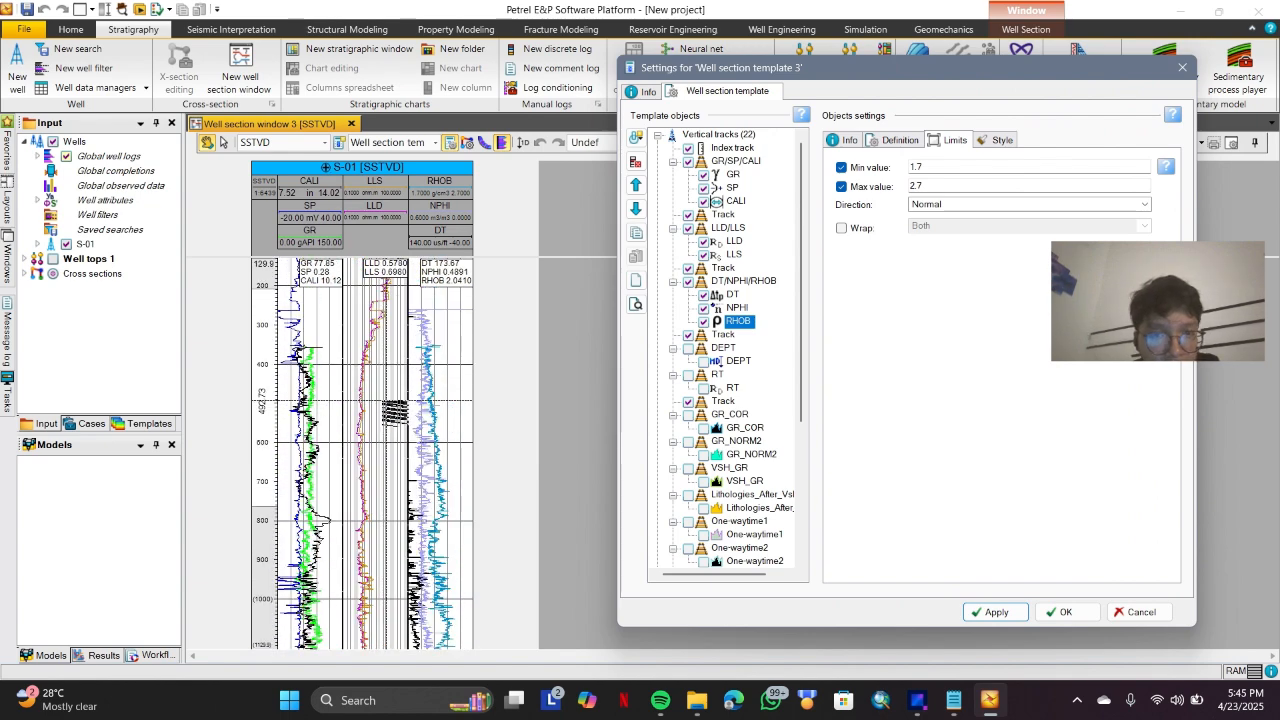
scroll(363, 410, up, 1)
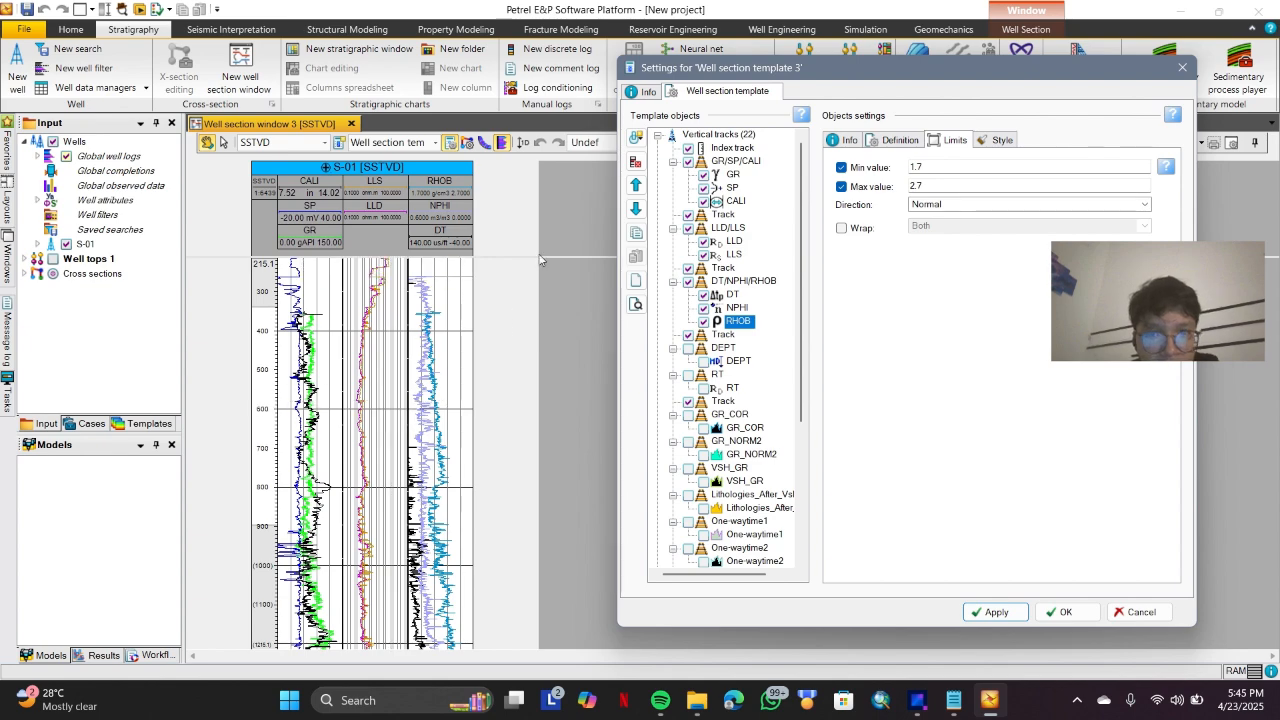
Add a new curve filling to the DT/NPHI/RHOB track.
drag(805, 70, 374, 117)
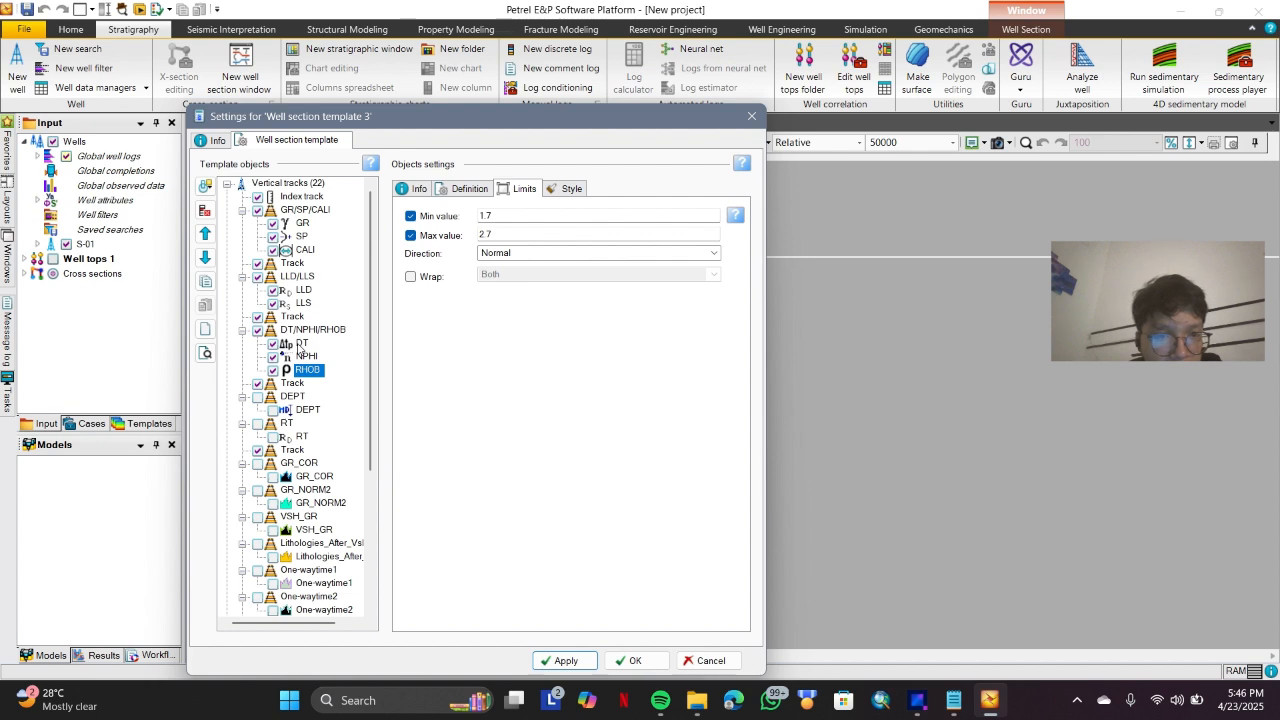
click(303, 330)
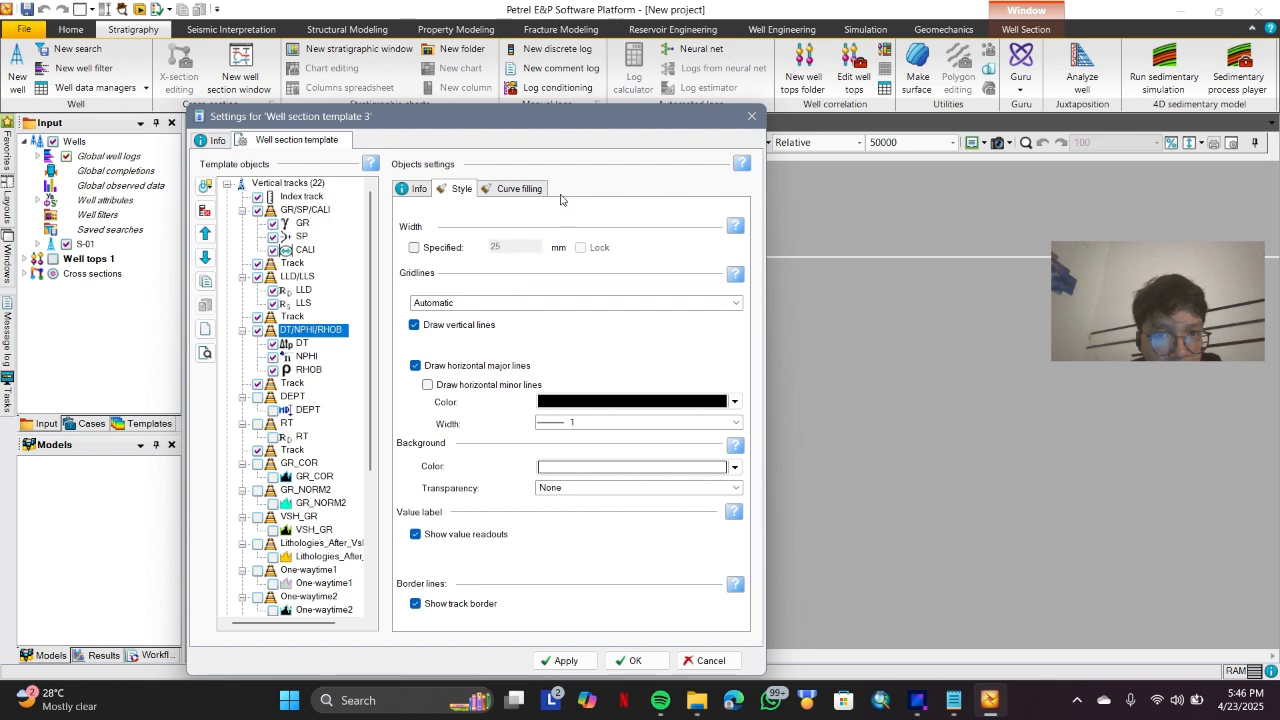
click(508, 190)
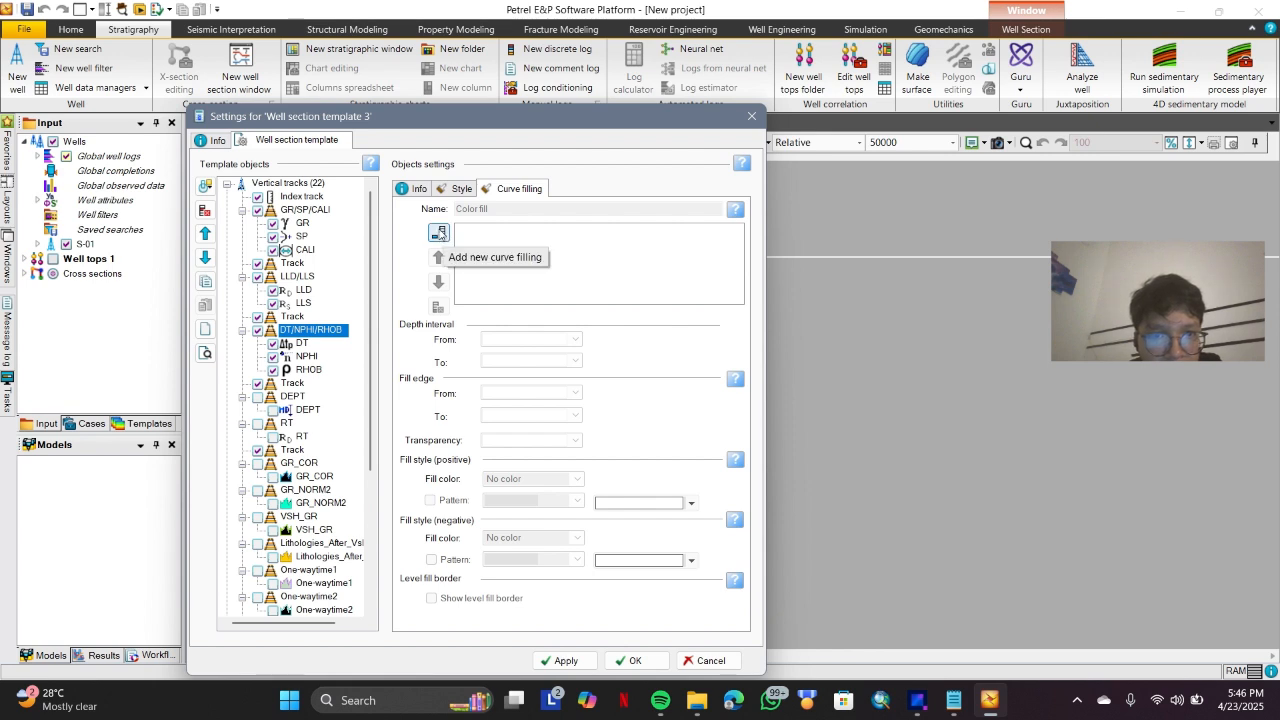
click(437, 235)
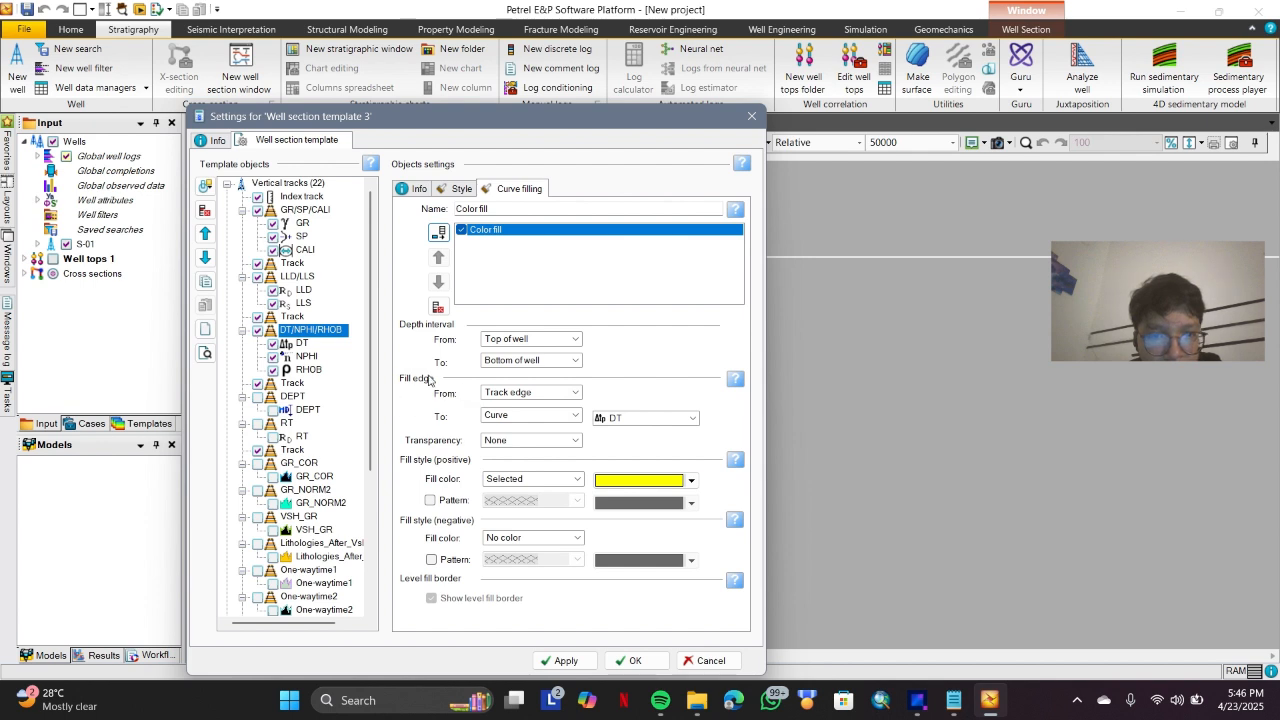
Set both the From and To fill edges of the new color fill to Curve.
click(491, 396)
click(495, 418)
click(498, 416)
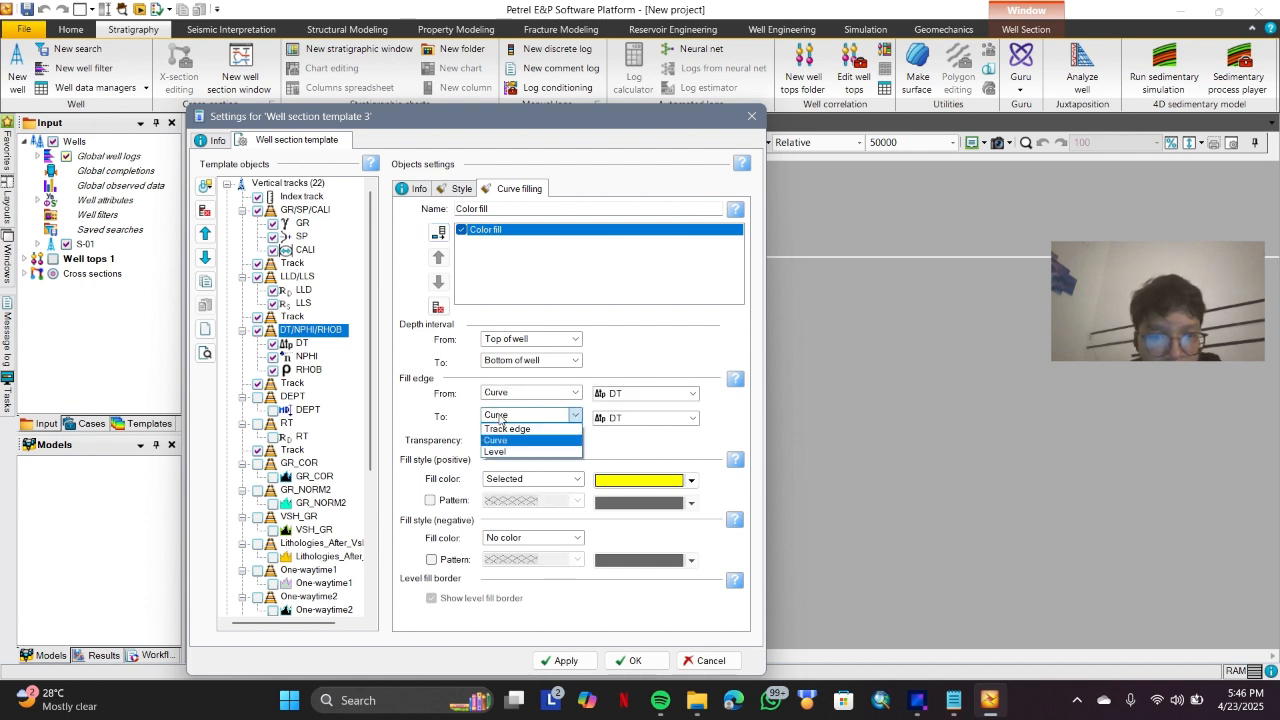
click(522, 428)
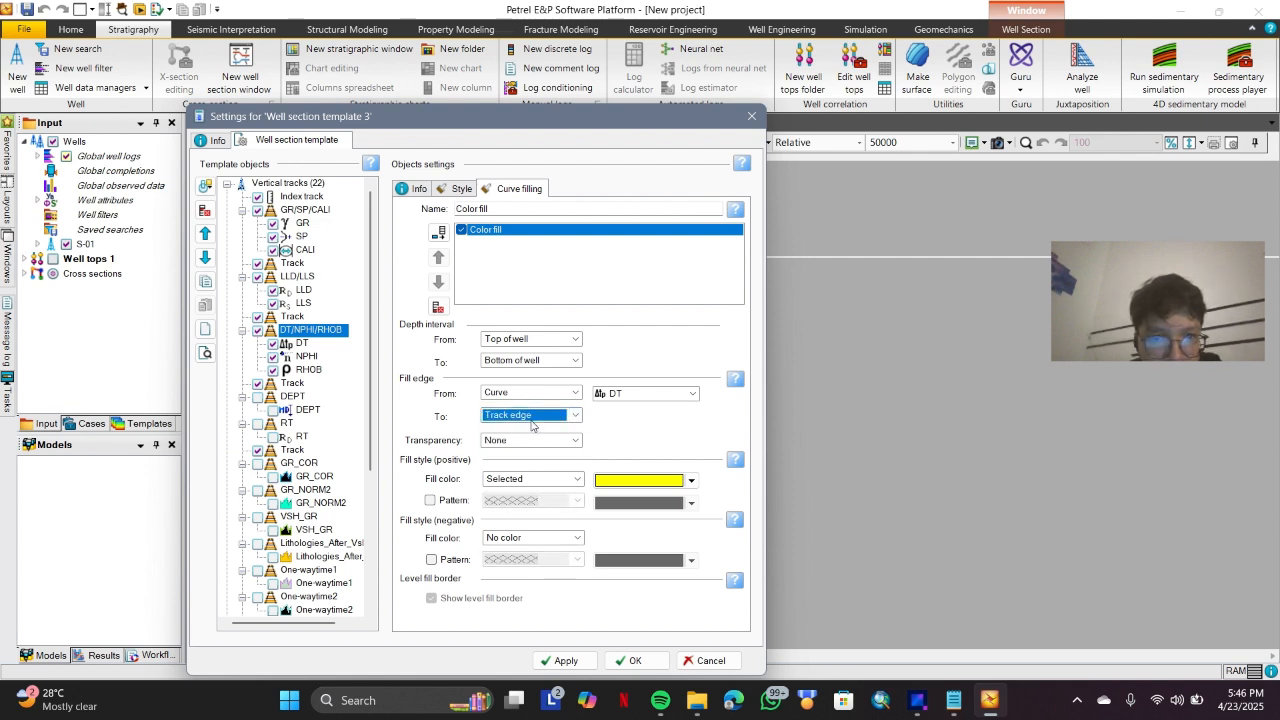
click(531, 424)
click(495, 440)
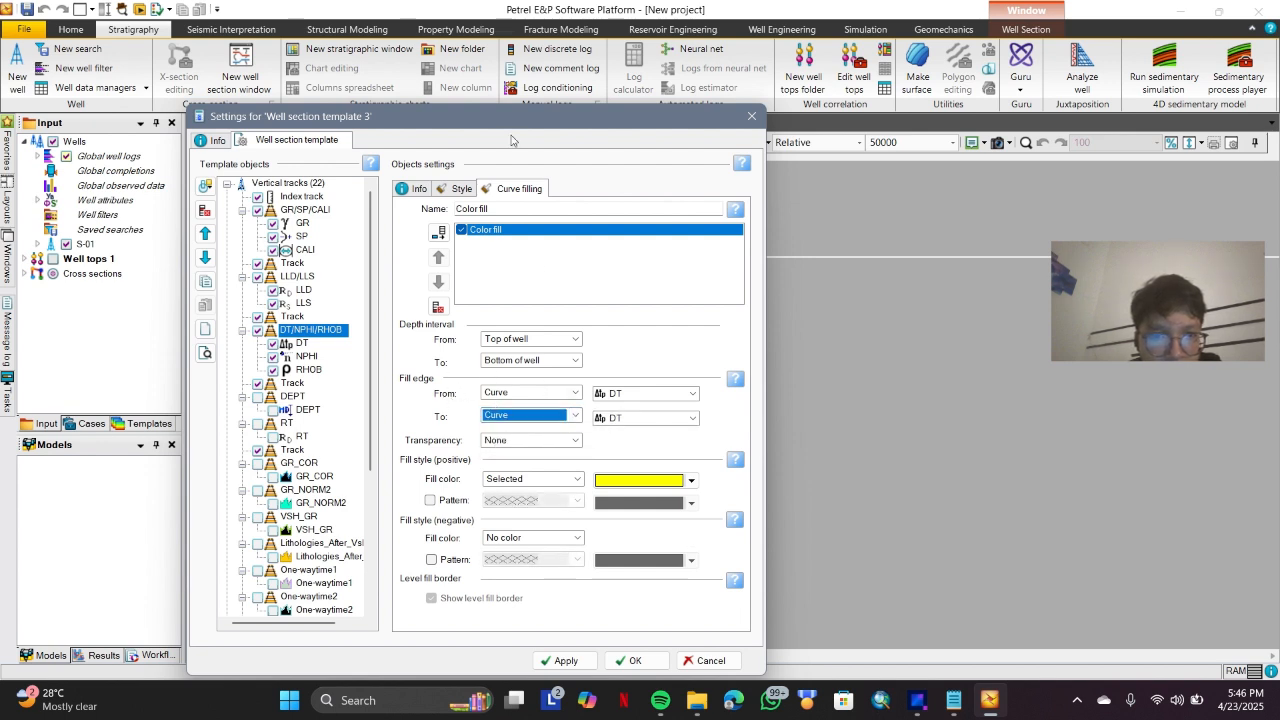
Set the color fill to run from the NPHI curve to the RHOB curve.
drag(494, 116, 777, 56)
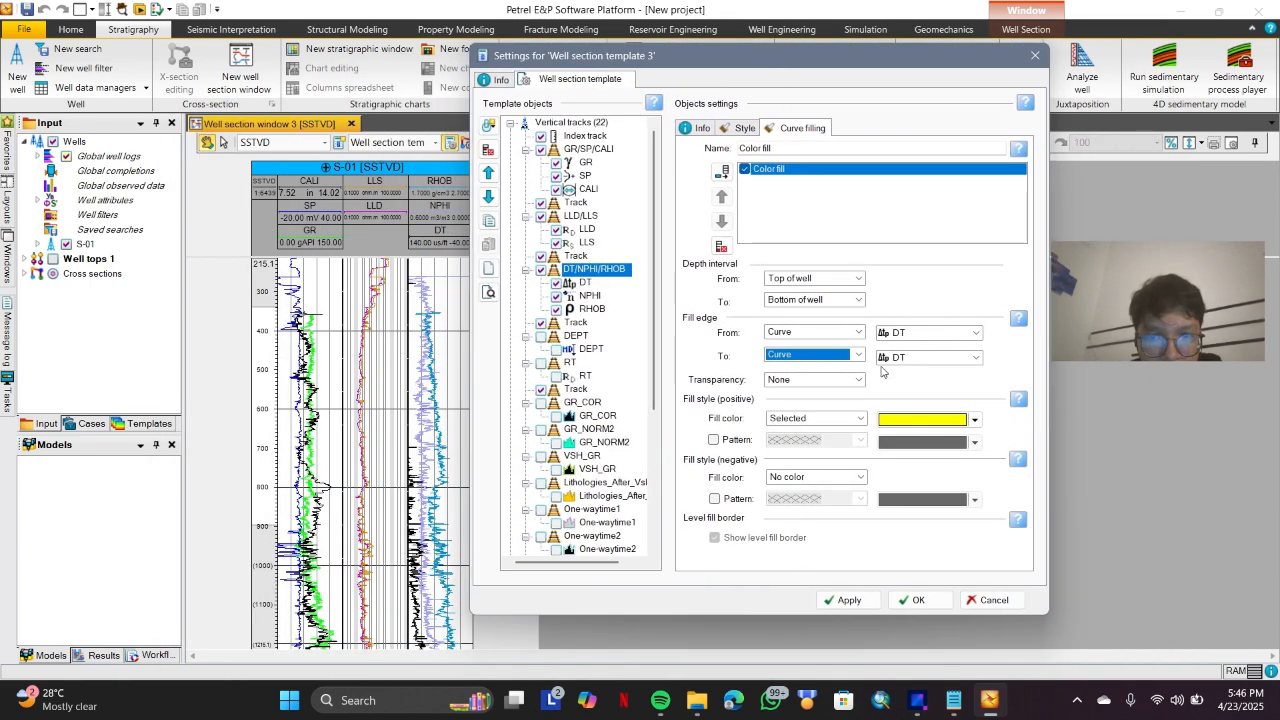
click(944, 334)
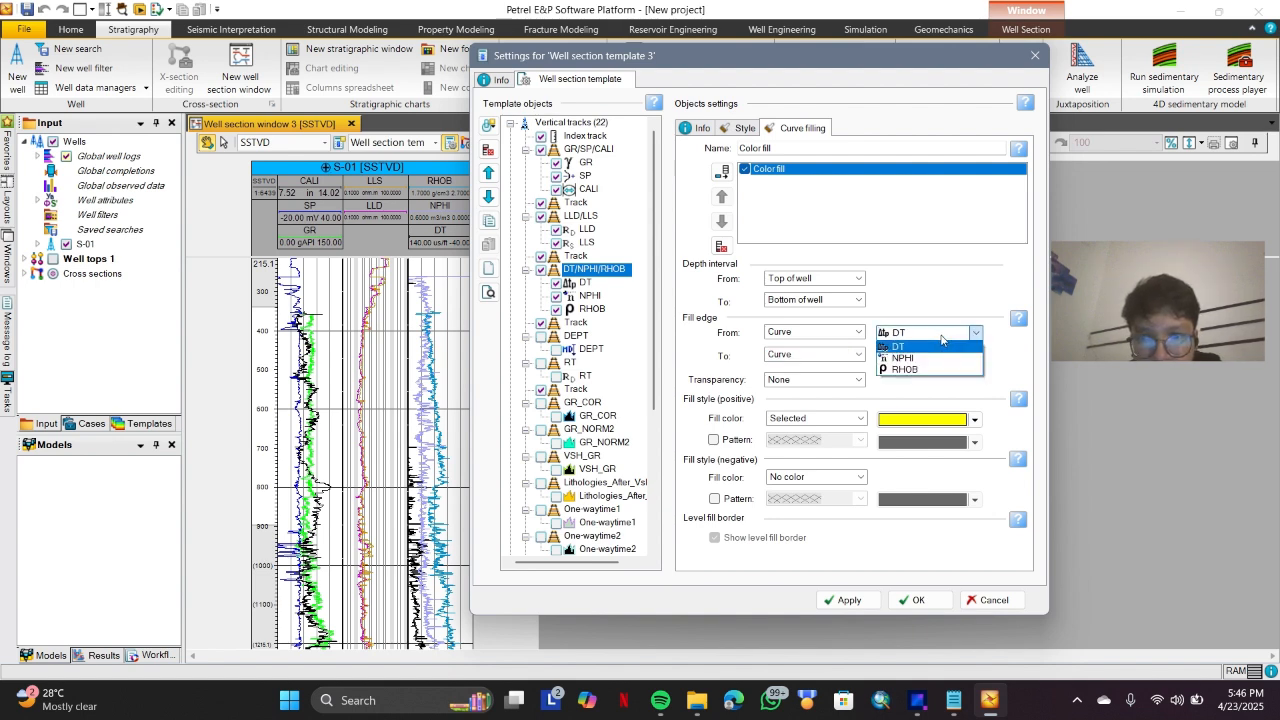
click(910, 358)
click(917, 357)
click(905, 394)
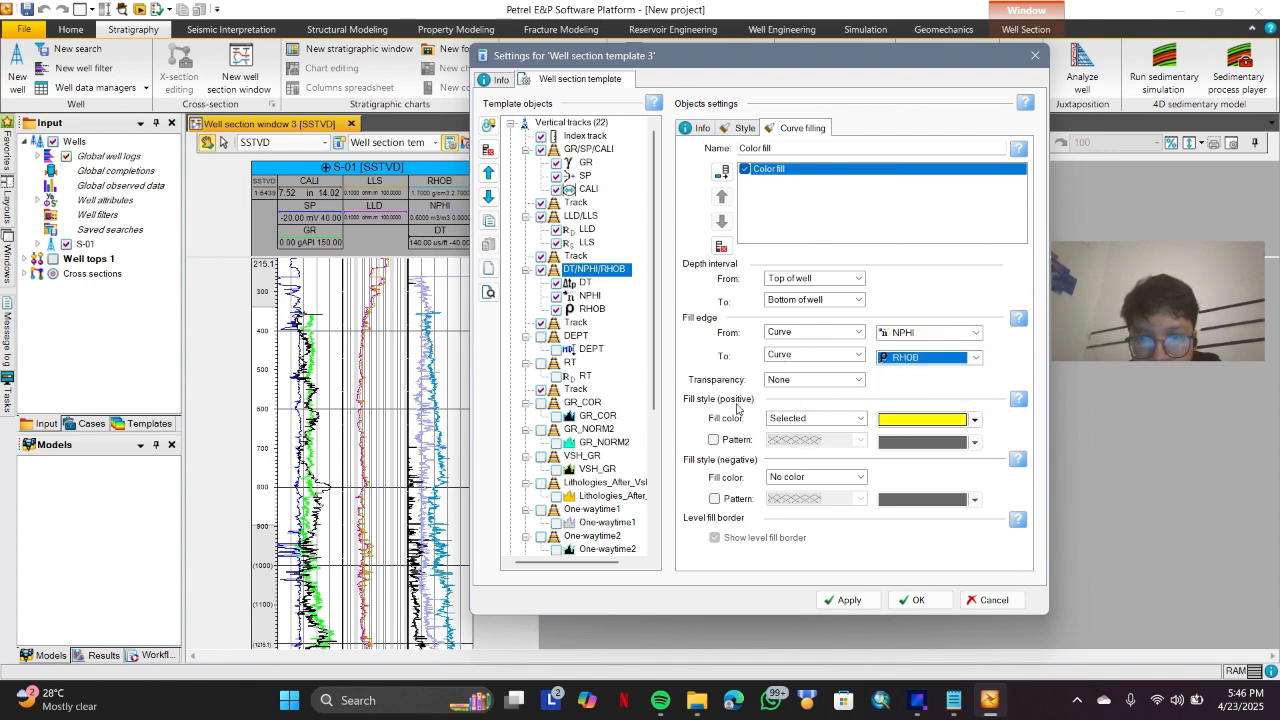
Set the positive fill color between NPHI and RHOB to red, apply it and inspect the shading along the well.
click(889, 421)
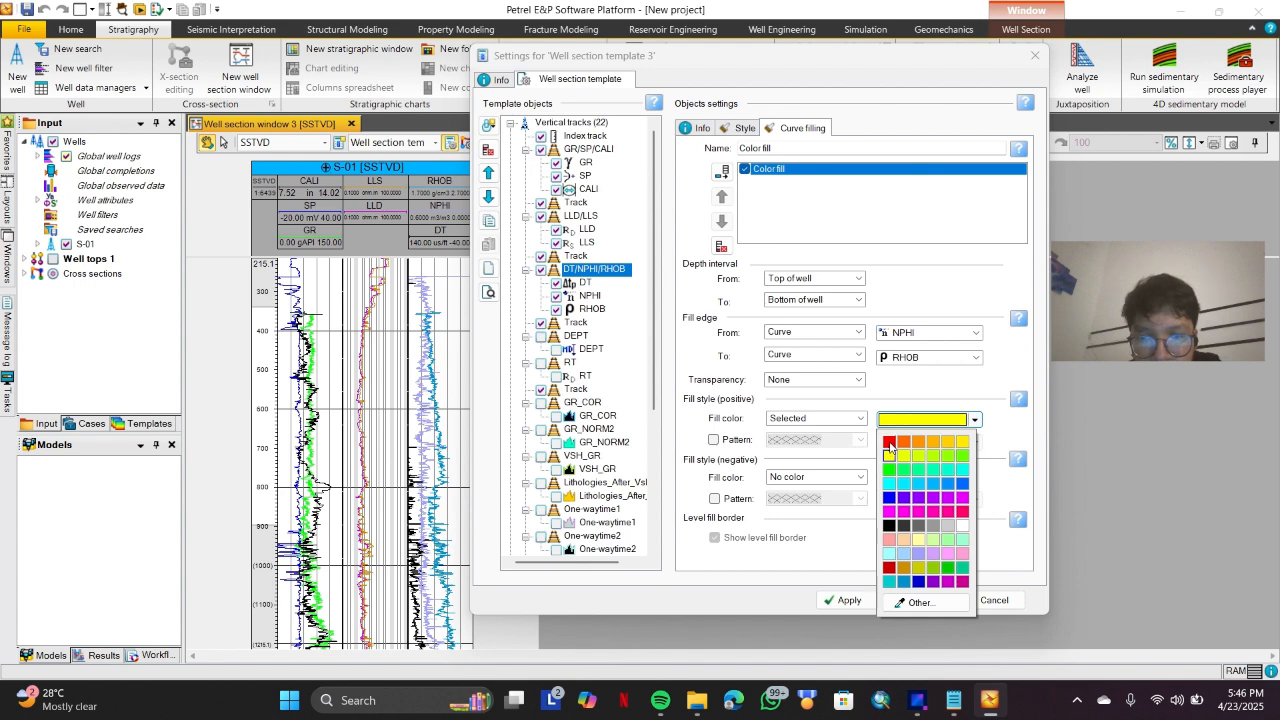
click(889, 442)
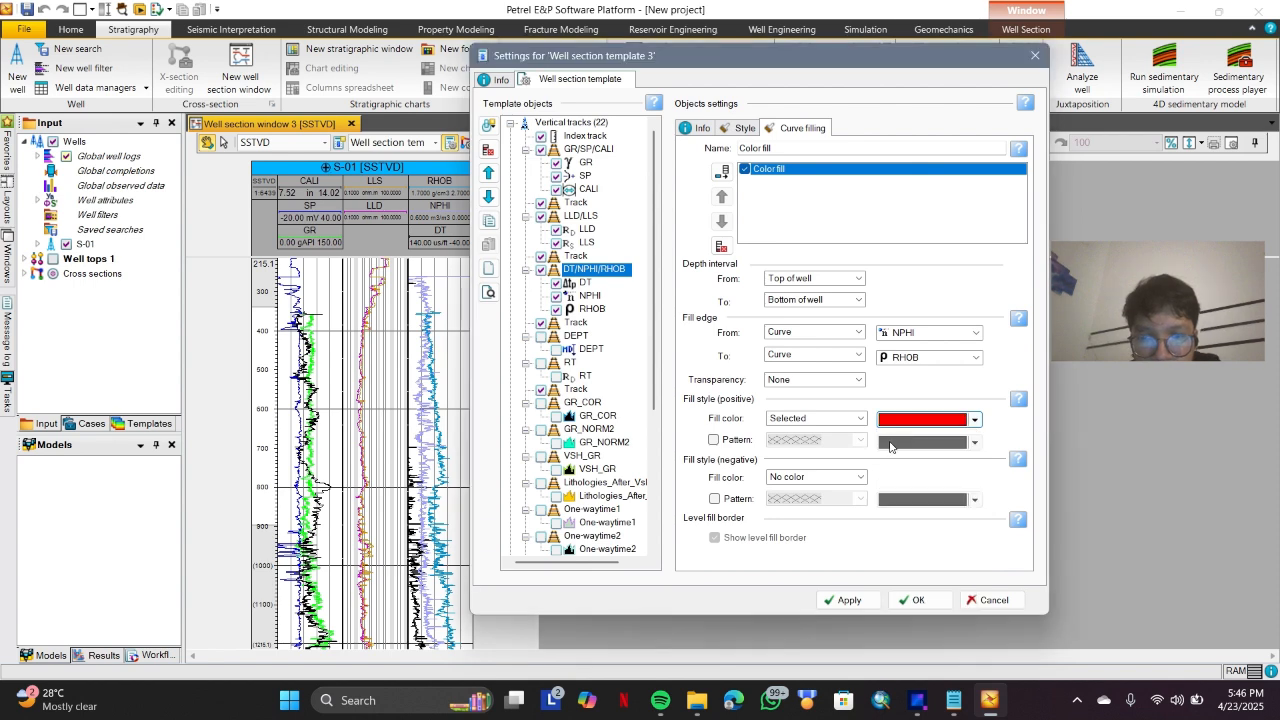
click(869, 604)
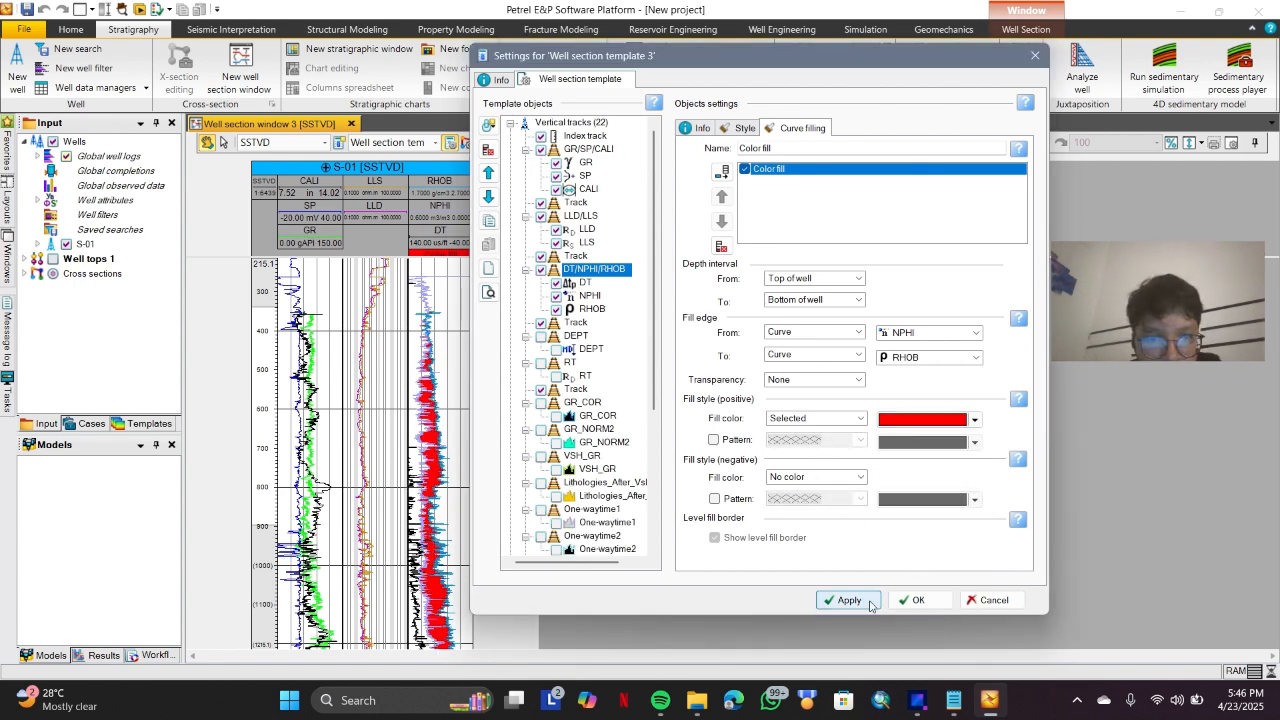
scroll(400, 425, down, 5)
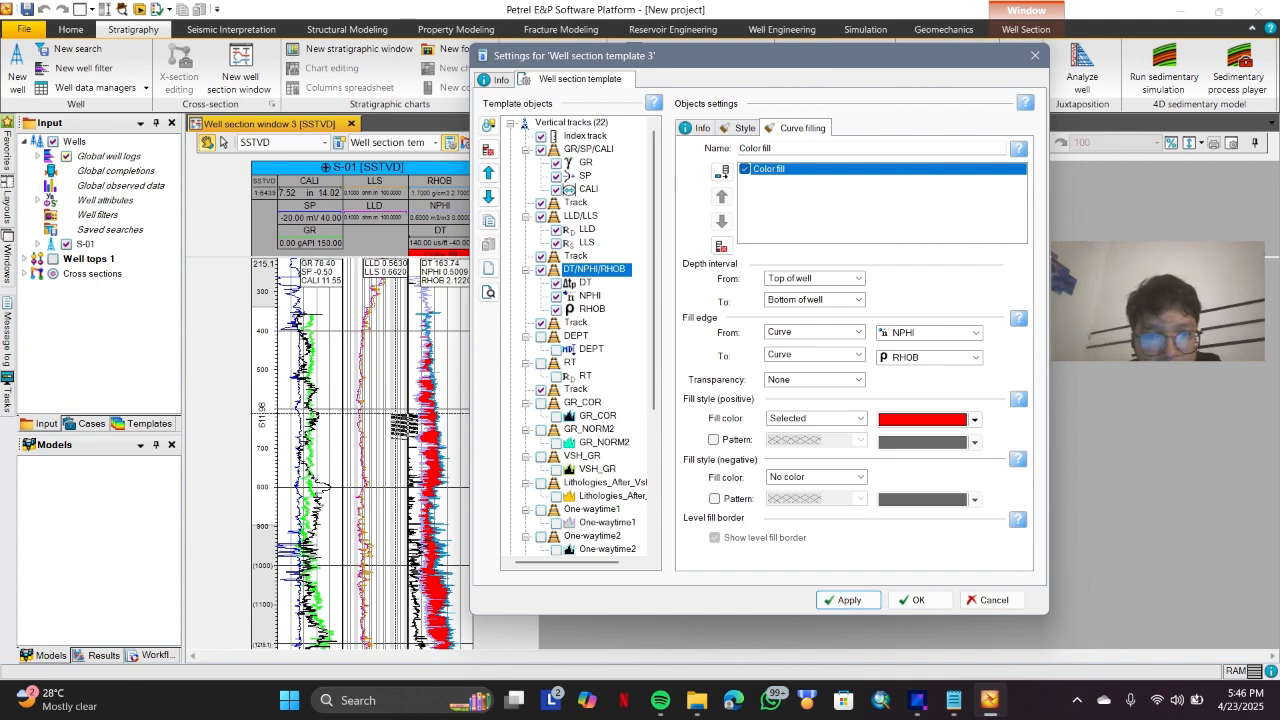
scroll(400, 425, down, 4)
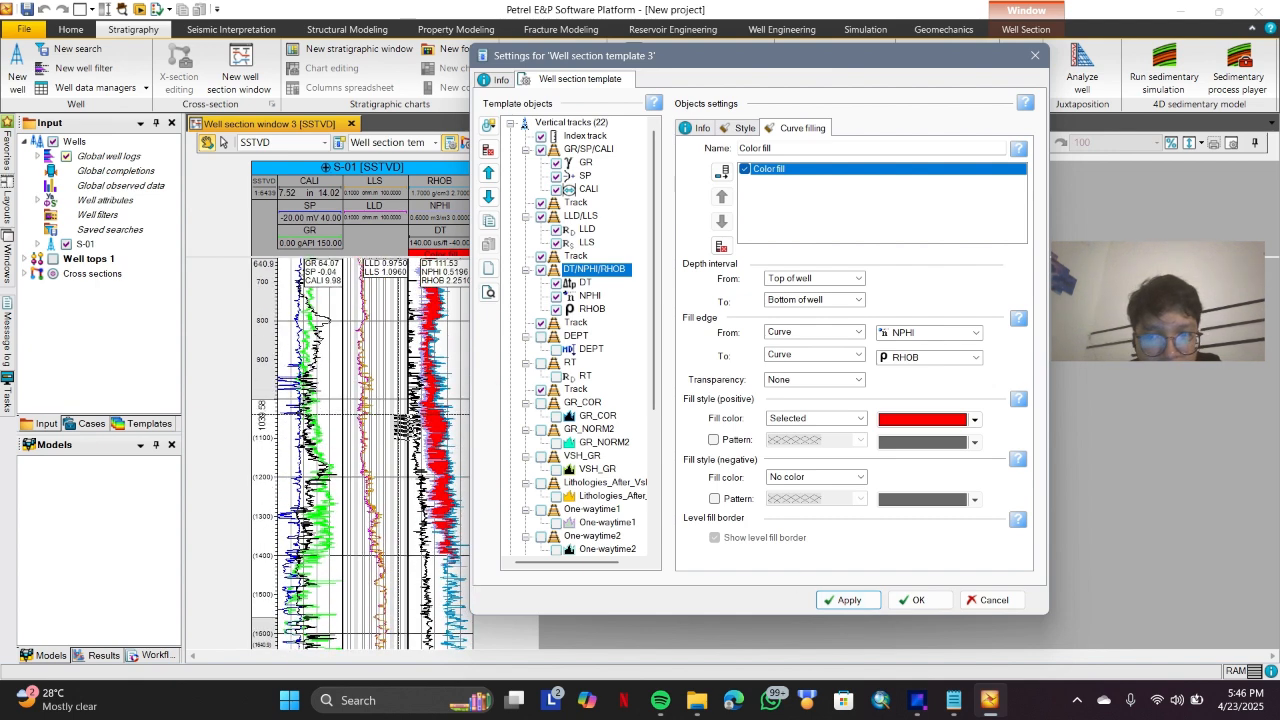
scroll(400, 425, up, 5)
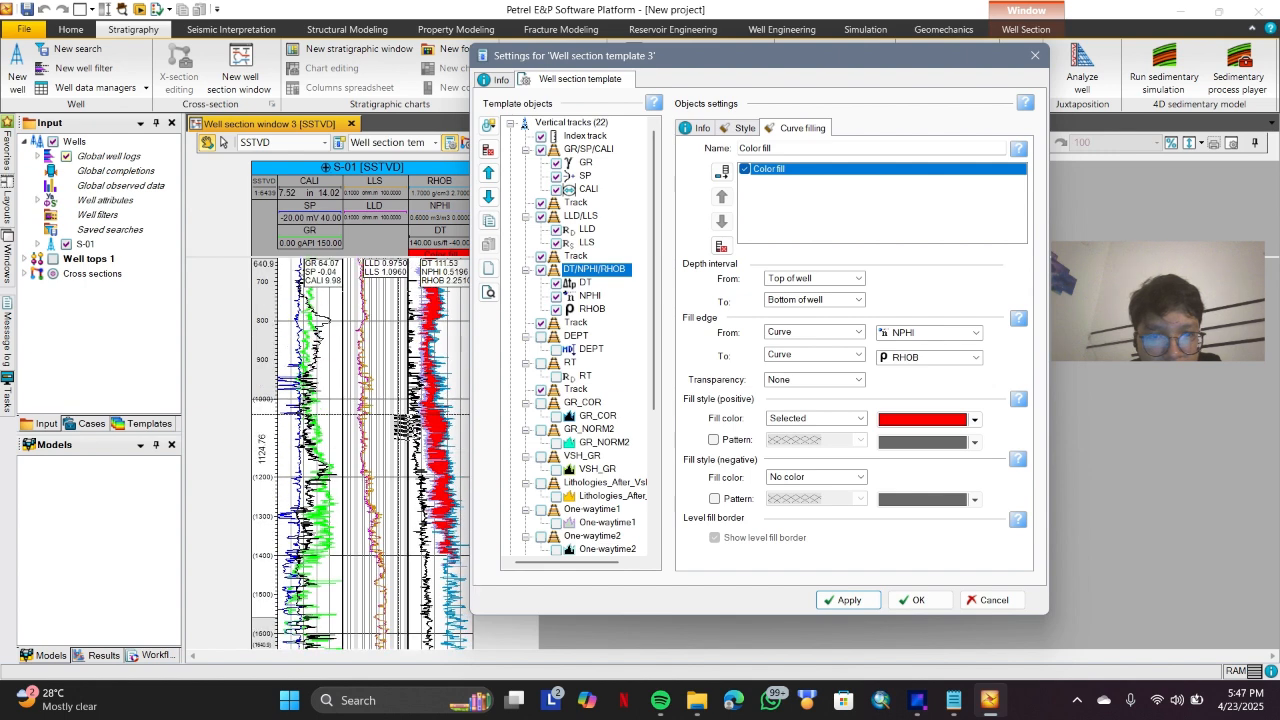
scroll(438, 366, up, 3)
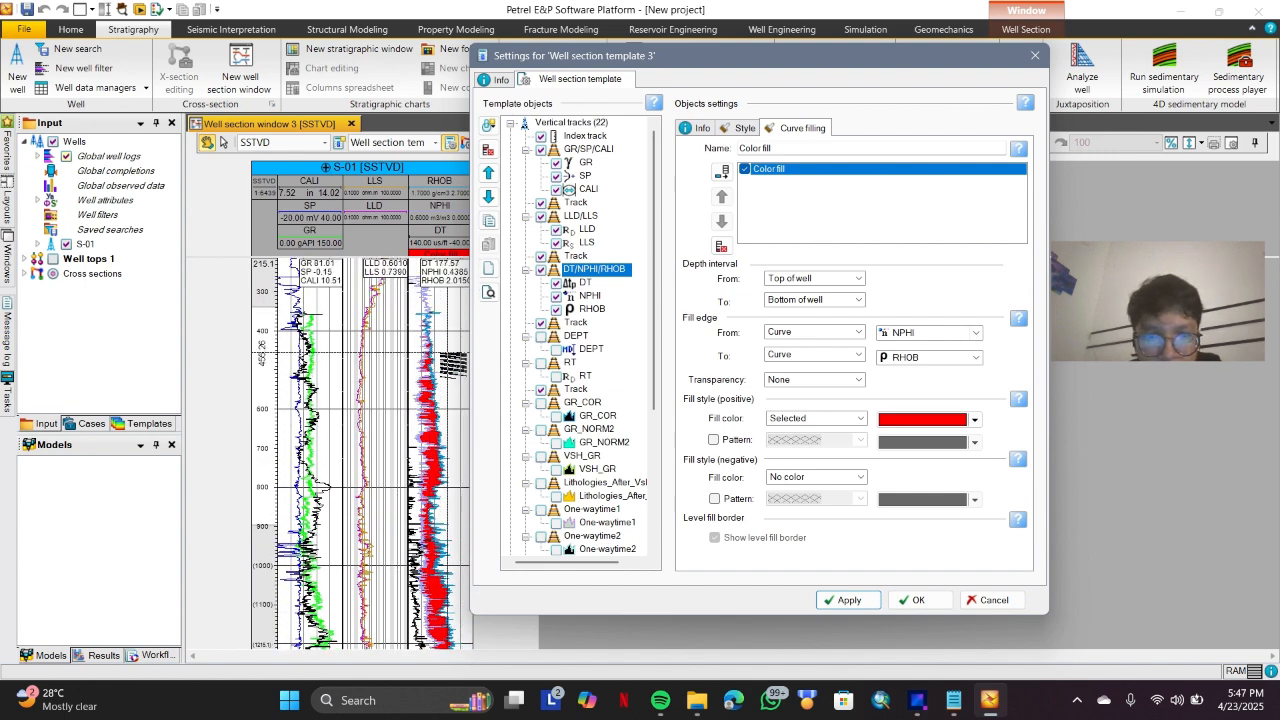
Reverse the color fill edges to run from the RHOB curve to the NPHI curve, and apply the template settings.
click(913, 338)
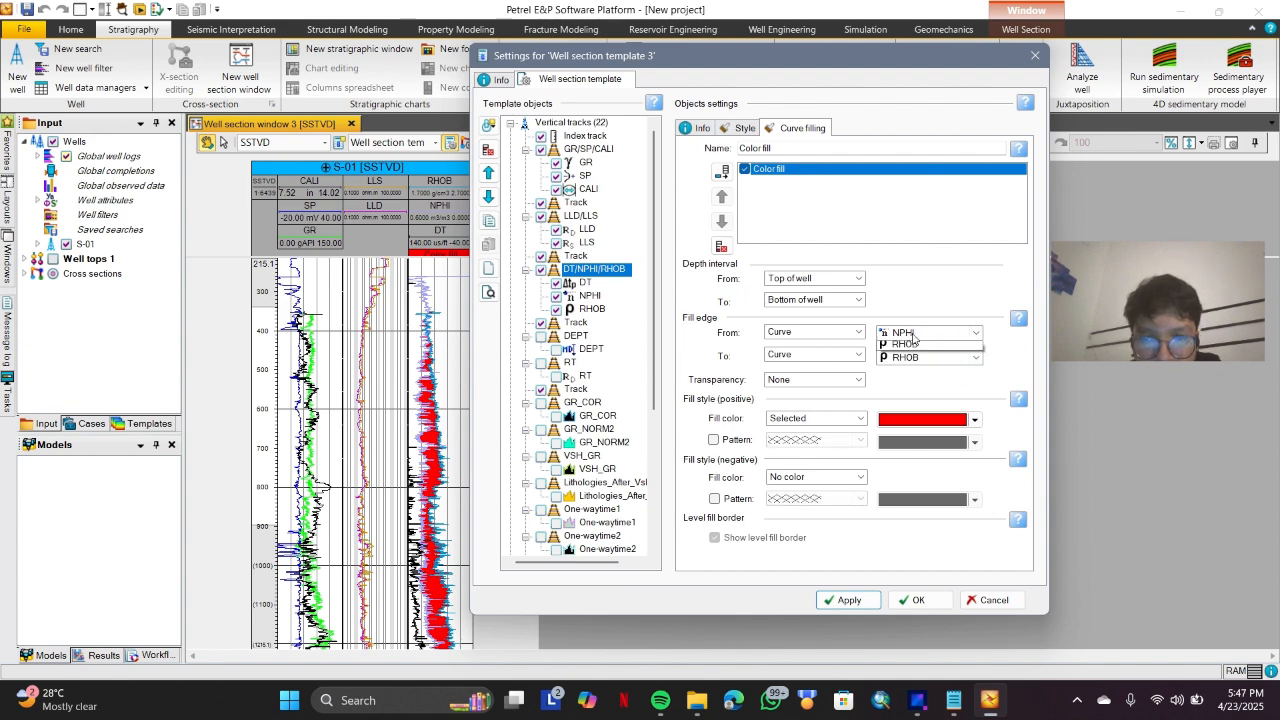
click(918, 362)
click(924, 358)
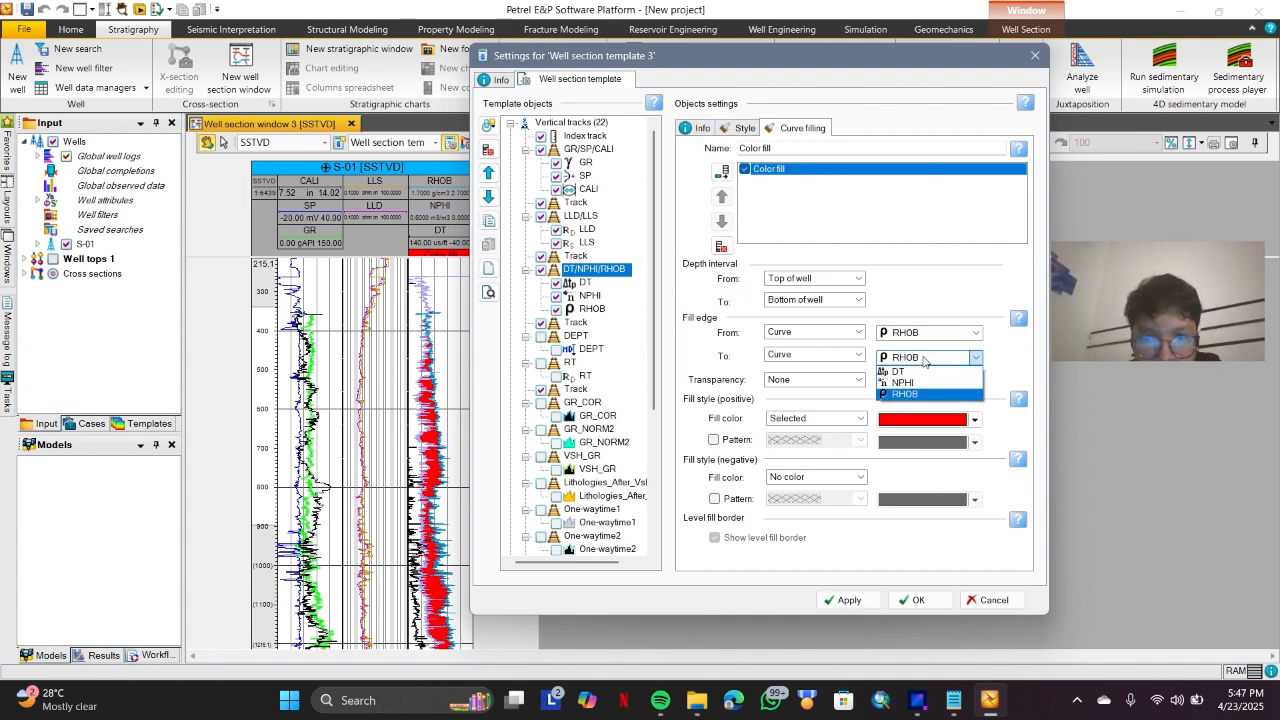
click(903, 382)
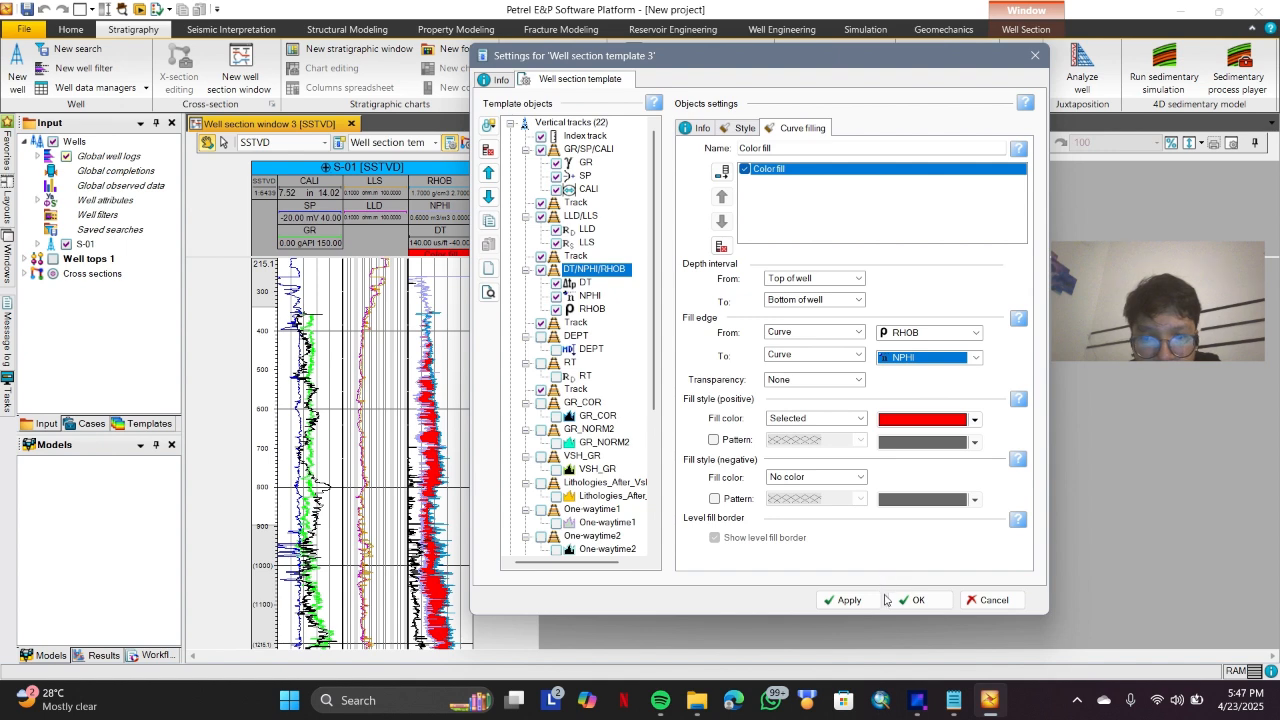
click(845, 600)
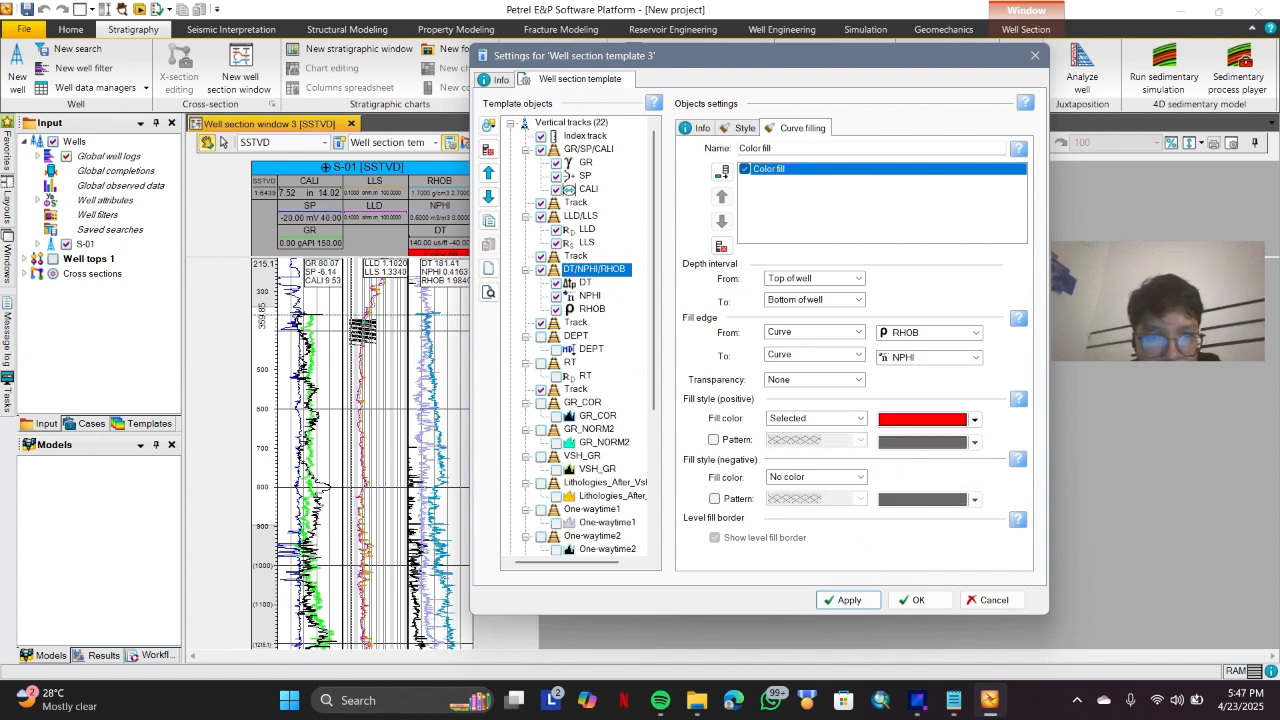
click(907, 600)
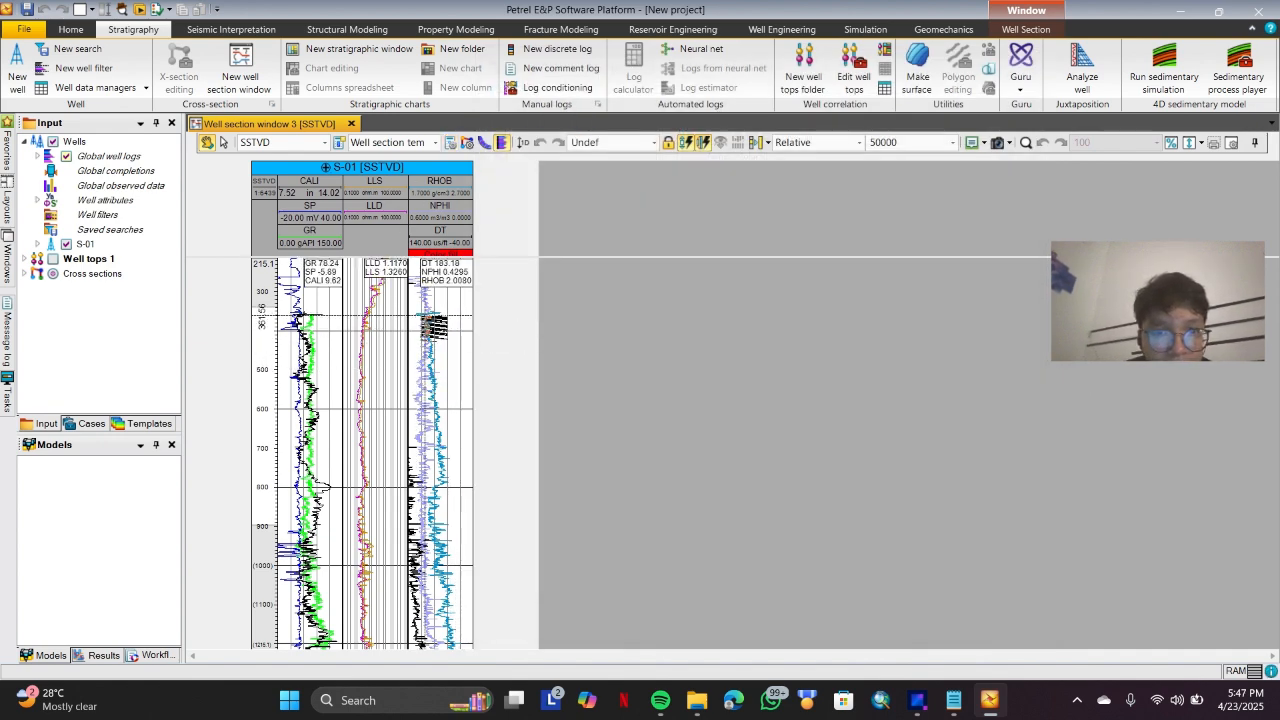
Examine the red RHOB–NPHI crossover shading in S-01's DT/NPHI/RHOB track at several depths and scales.
scroll(433, 323, up, 2)
scroll(440, 323, up, 10)
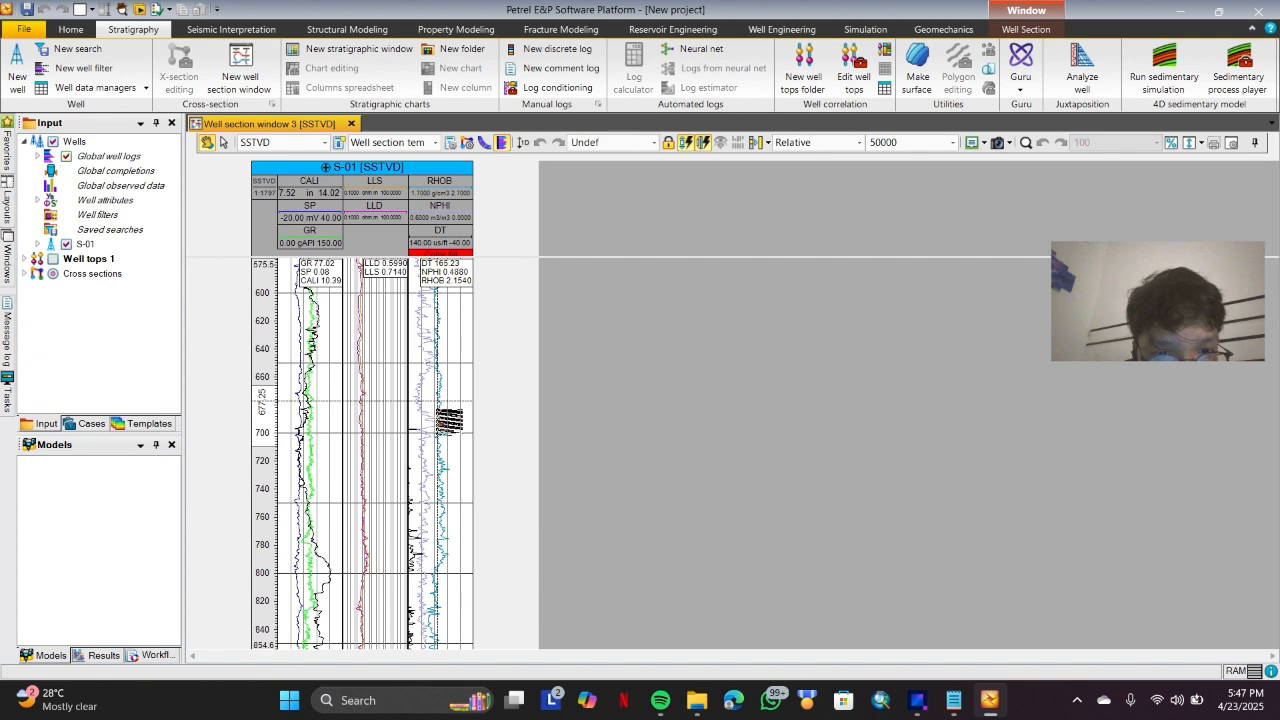
scroll(441, 420, up, 1)
scroll(441, 370, up, 1)
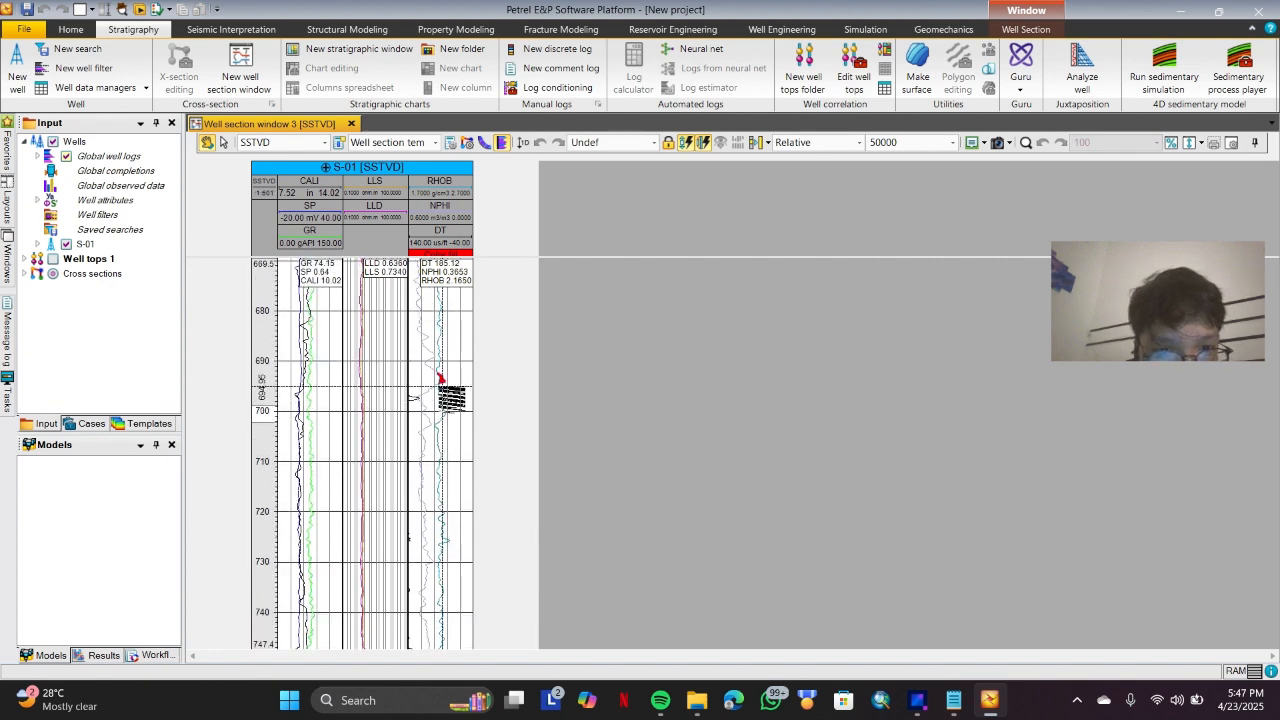
scroll(441, 377, up, 1)
scroll(441, 410, up, 2)
scroll(430, 385, down, 9)
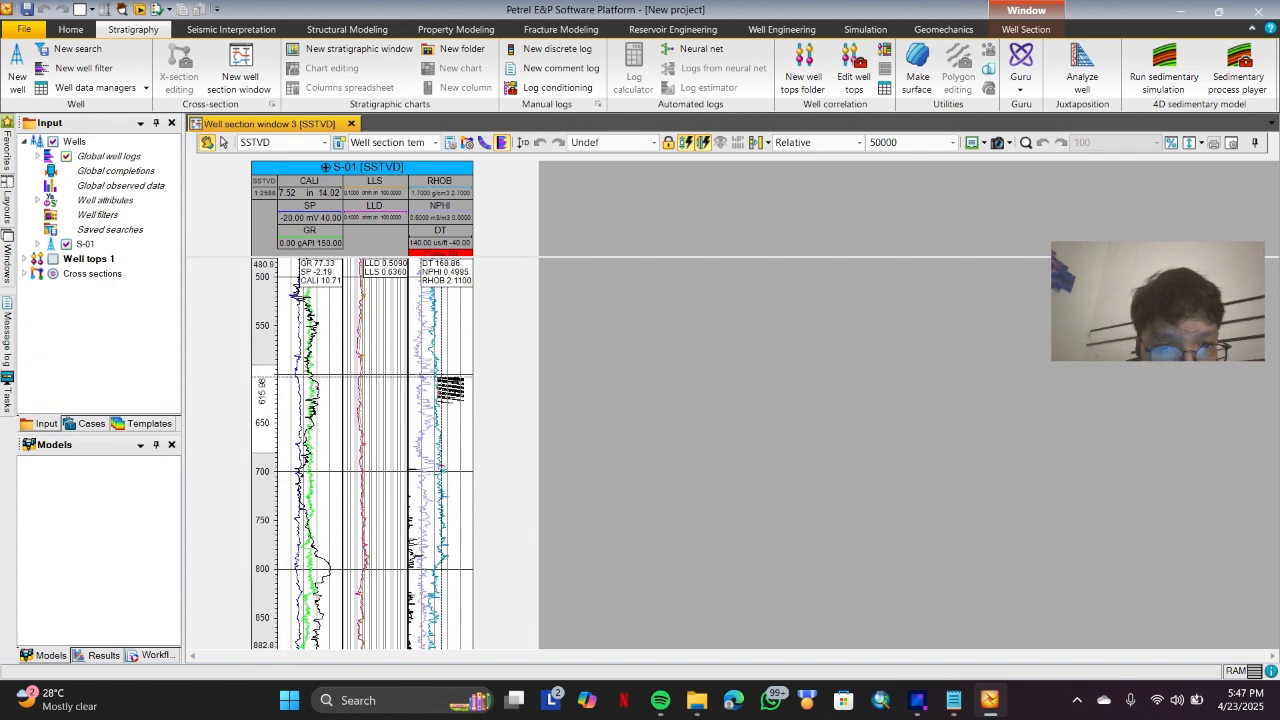
scroll(430, 400, up, 5)
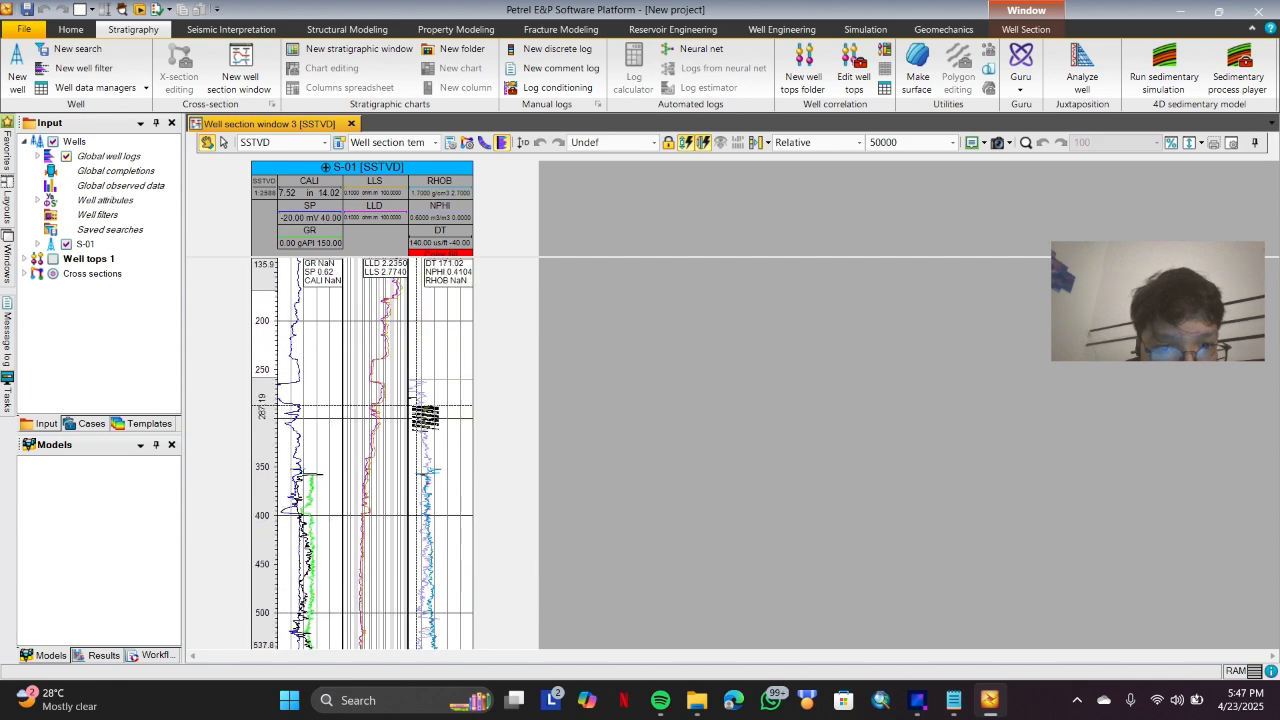
scroll(362, 453, up, 2)
scroll(362, 453, up, 2)
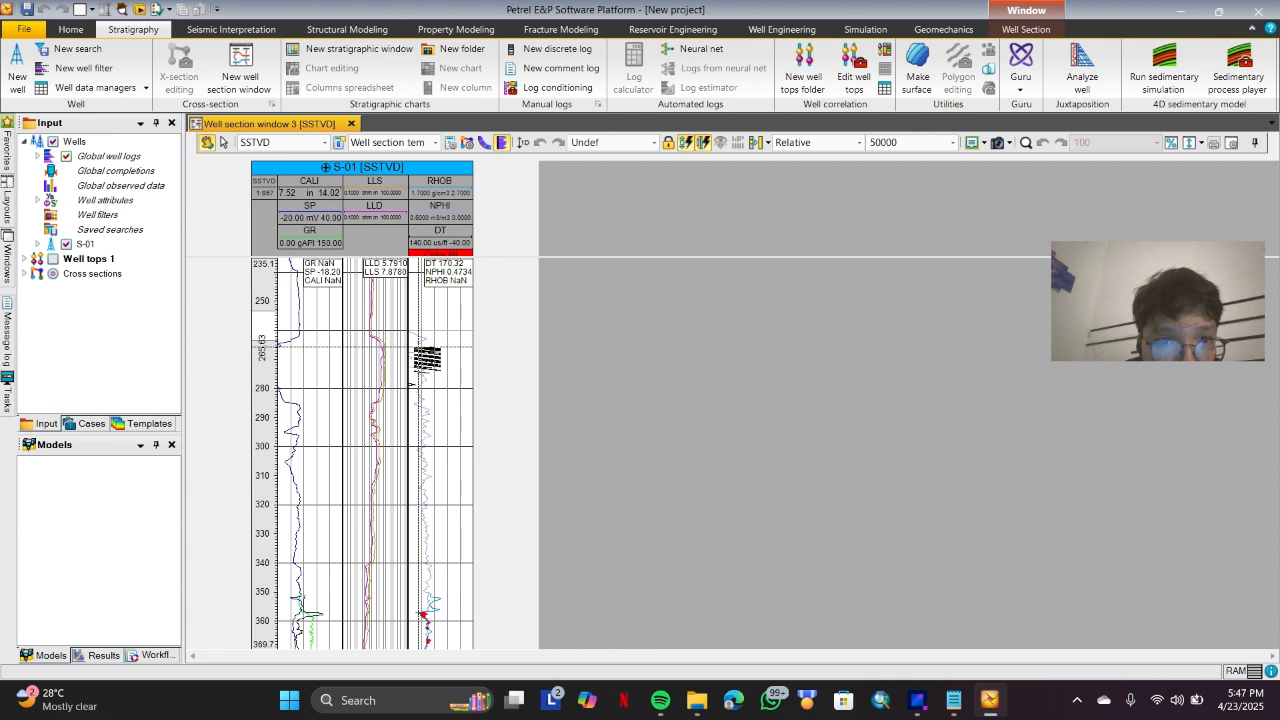
scroll(427, 357, down, 5)
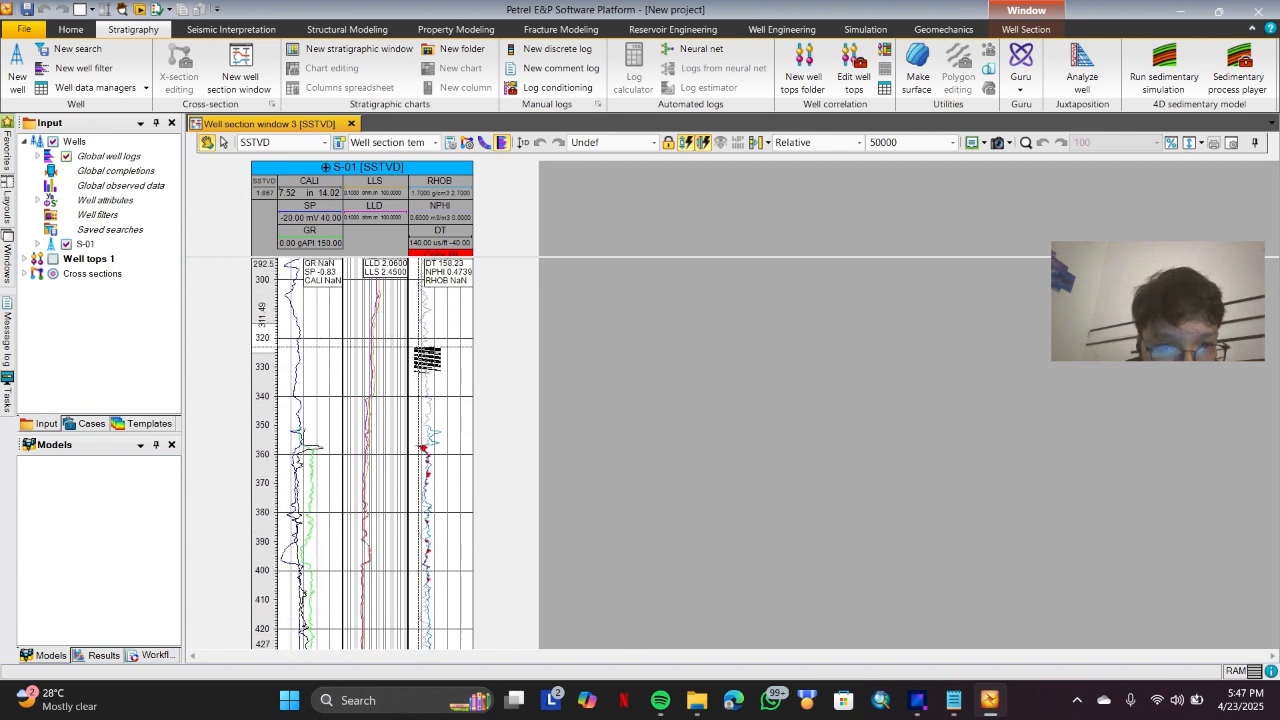
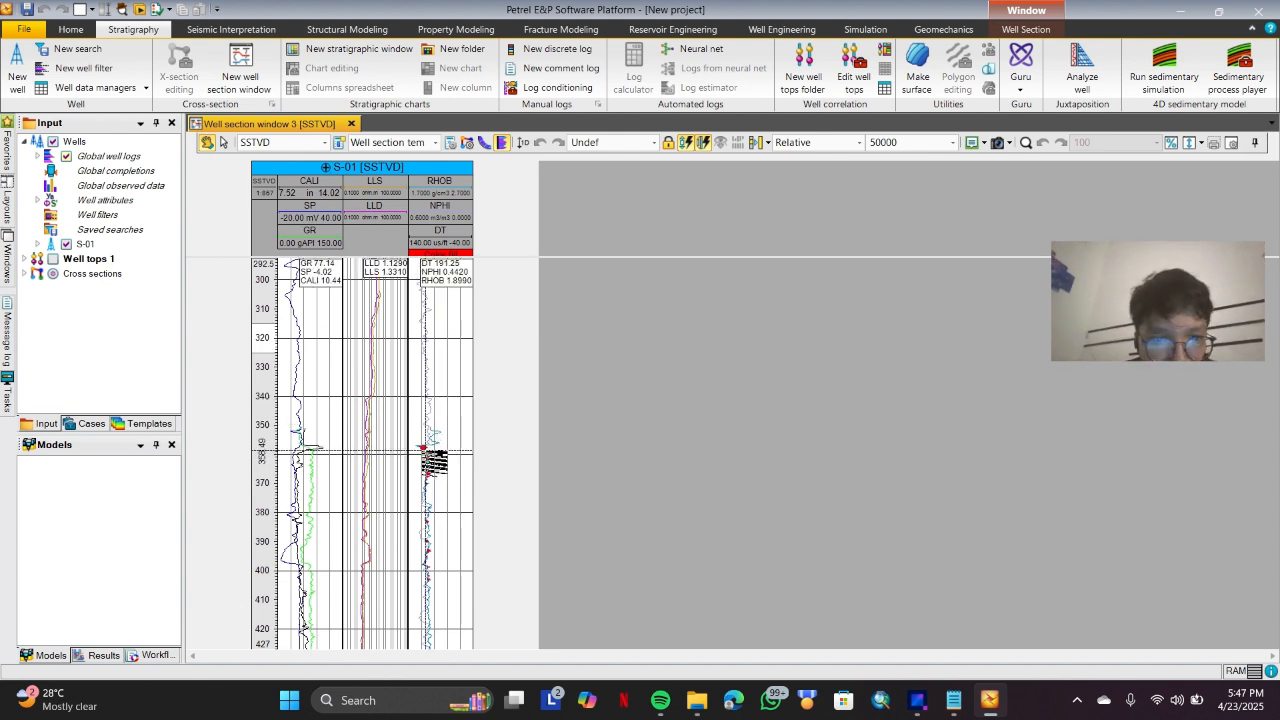
scroll(432, 452, up, 5)
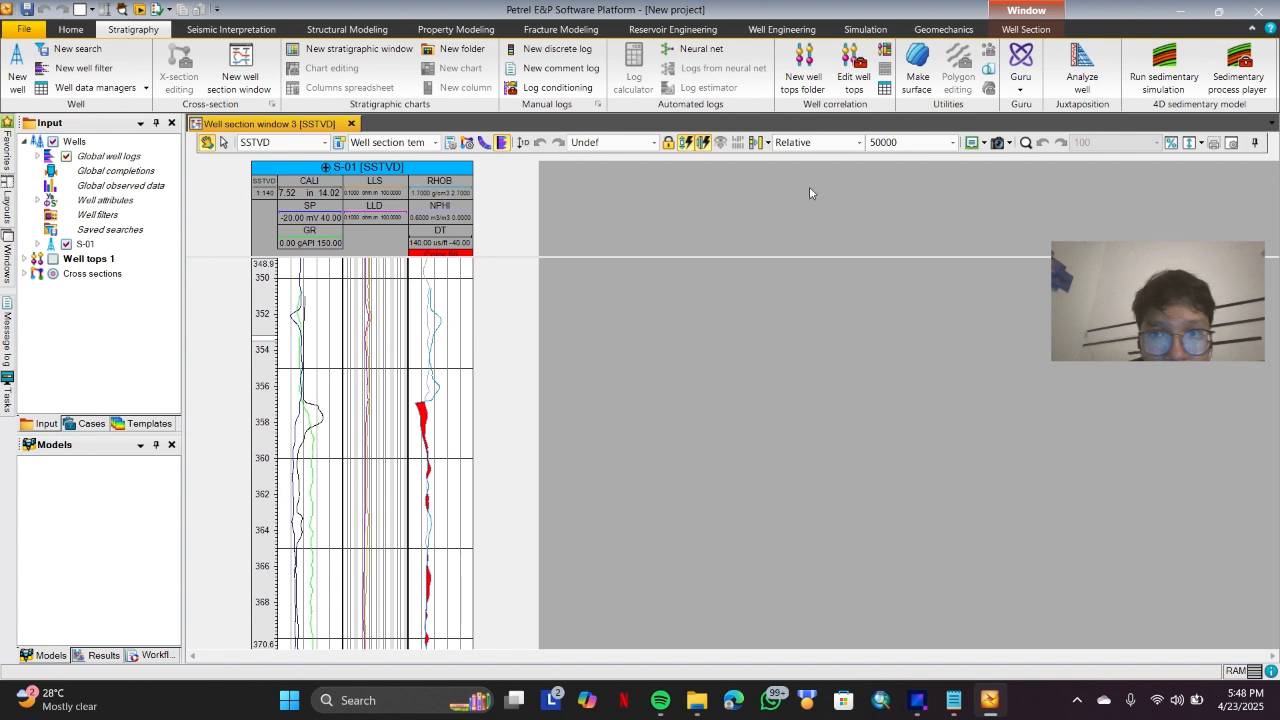
Activate the zoom mode, enlarge the crossover interval around 357 m and maximize the well section window.
click(1025, 142)
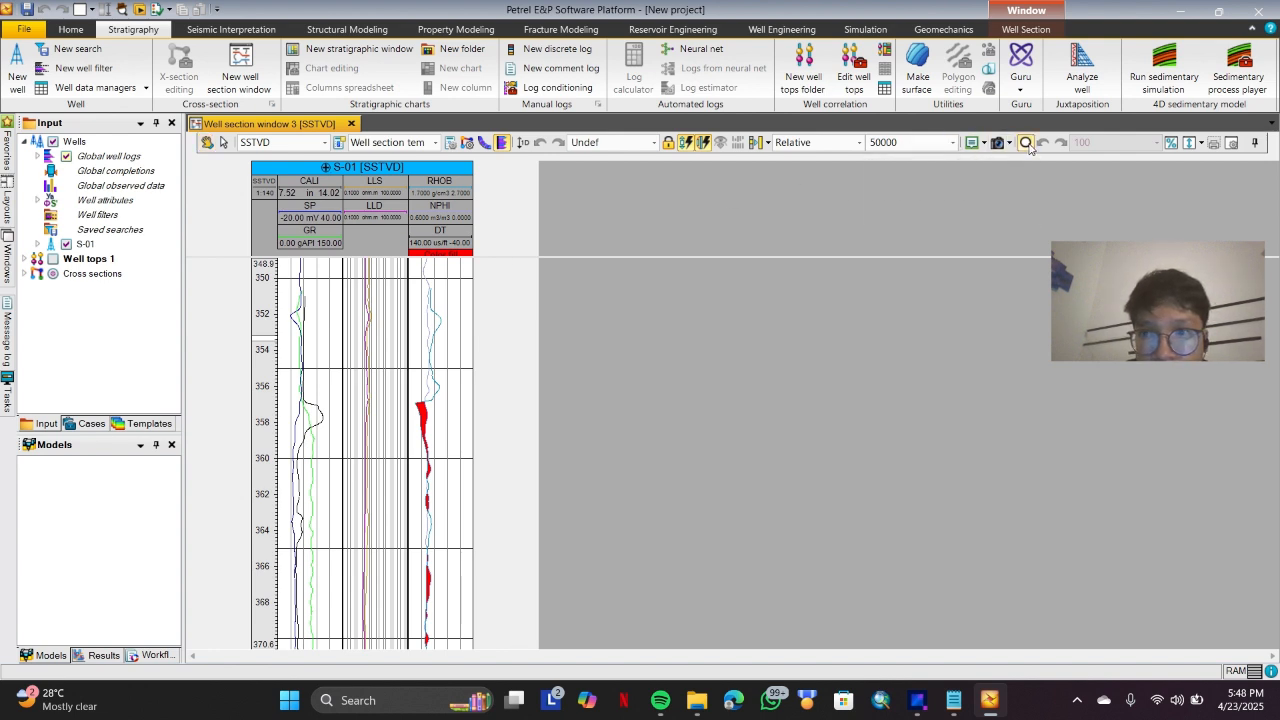
scroll(388, 372, up, 2)
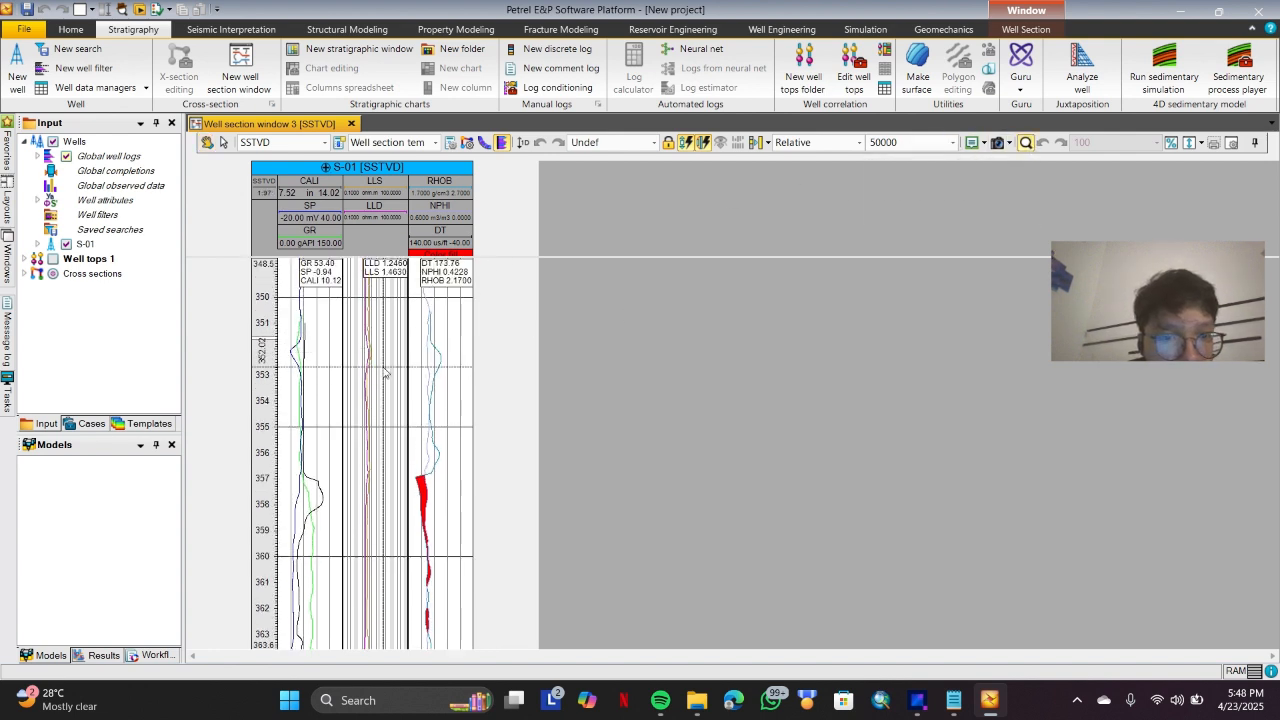
double_click(290, 123)
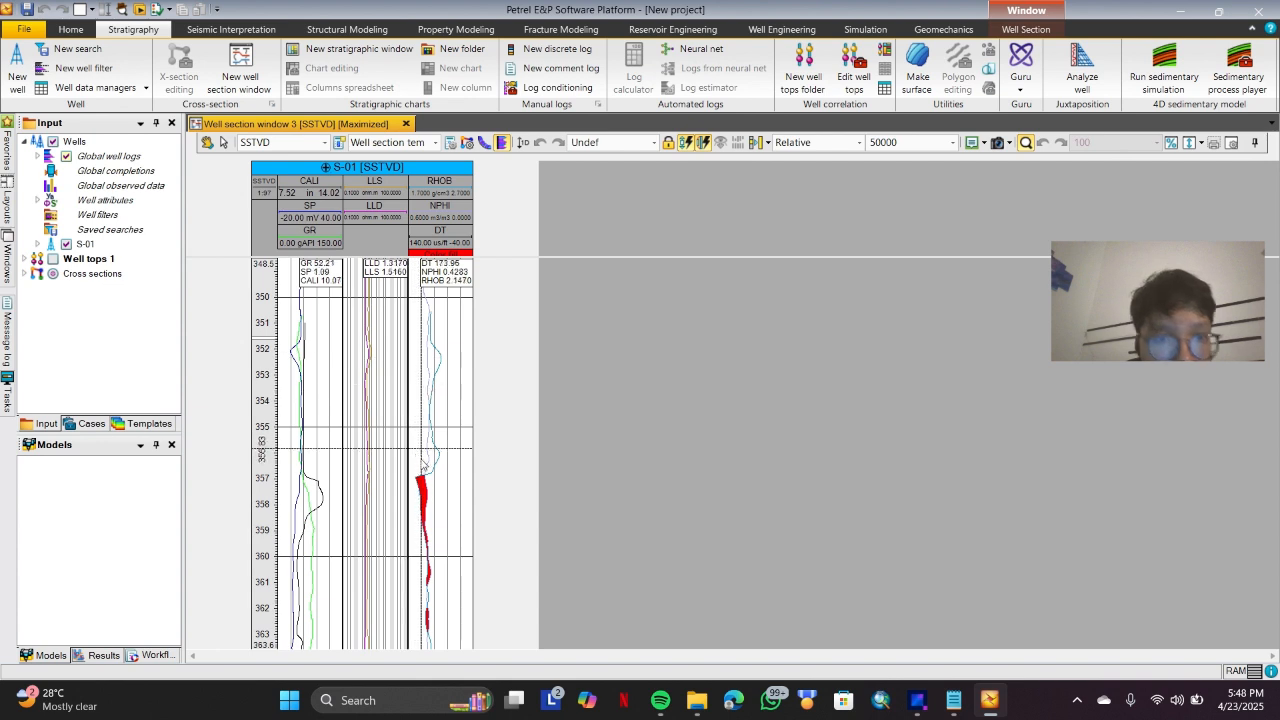
Examine the crossover zone near 357 m and compare all log tracks down to the base of well S-01.
scroll(453, 481, down, 2)
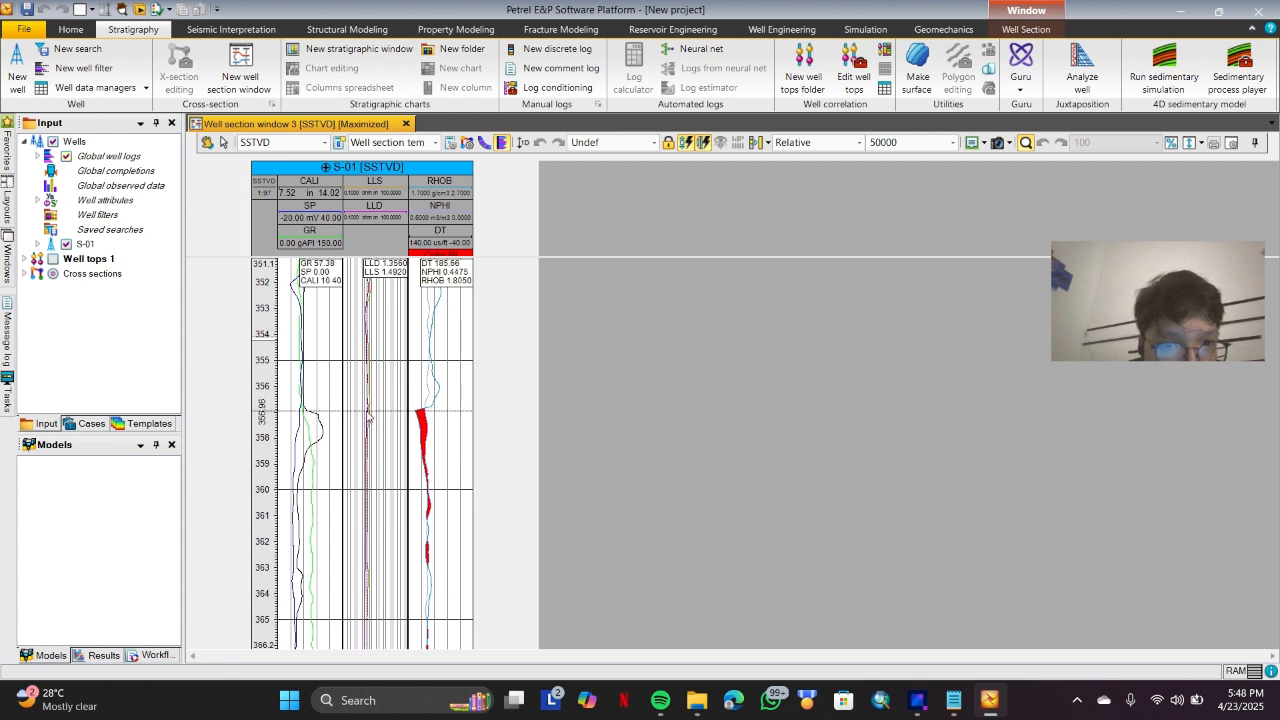
scroll(365, 430, down, 2)
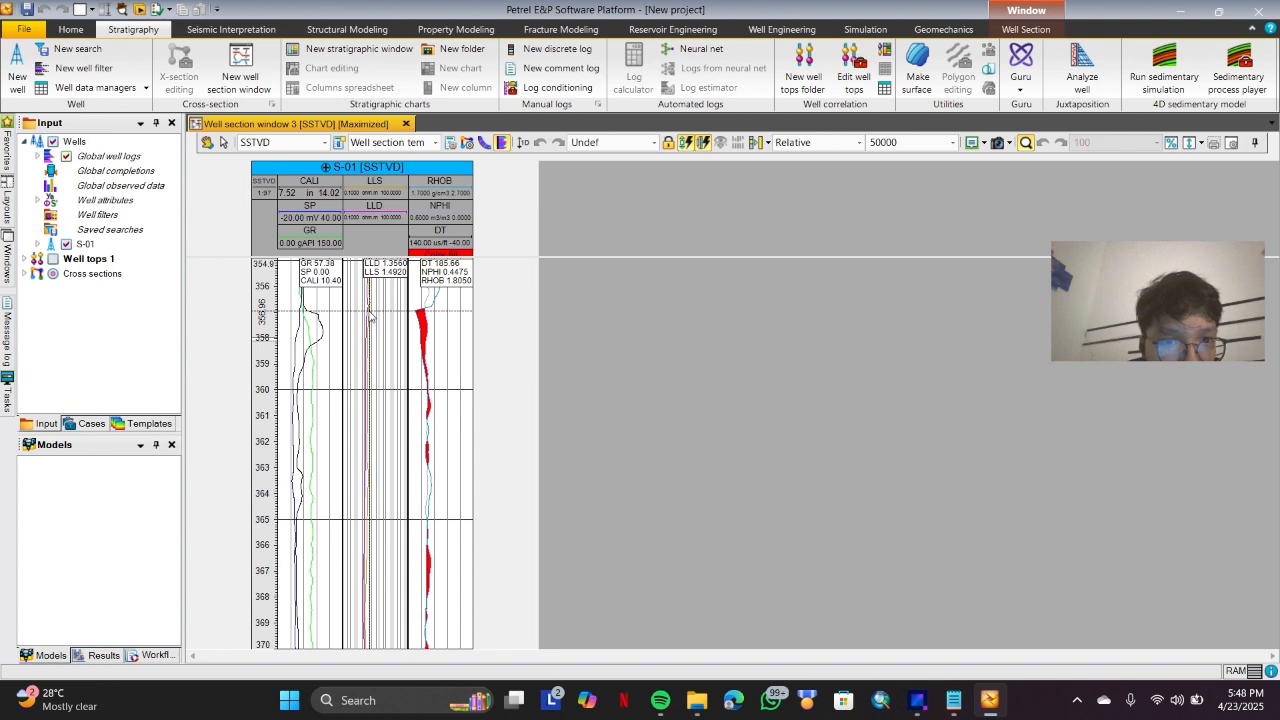
scroll(363, 316, up, 1)
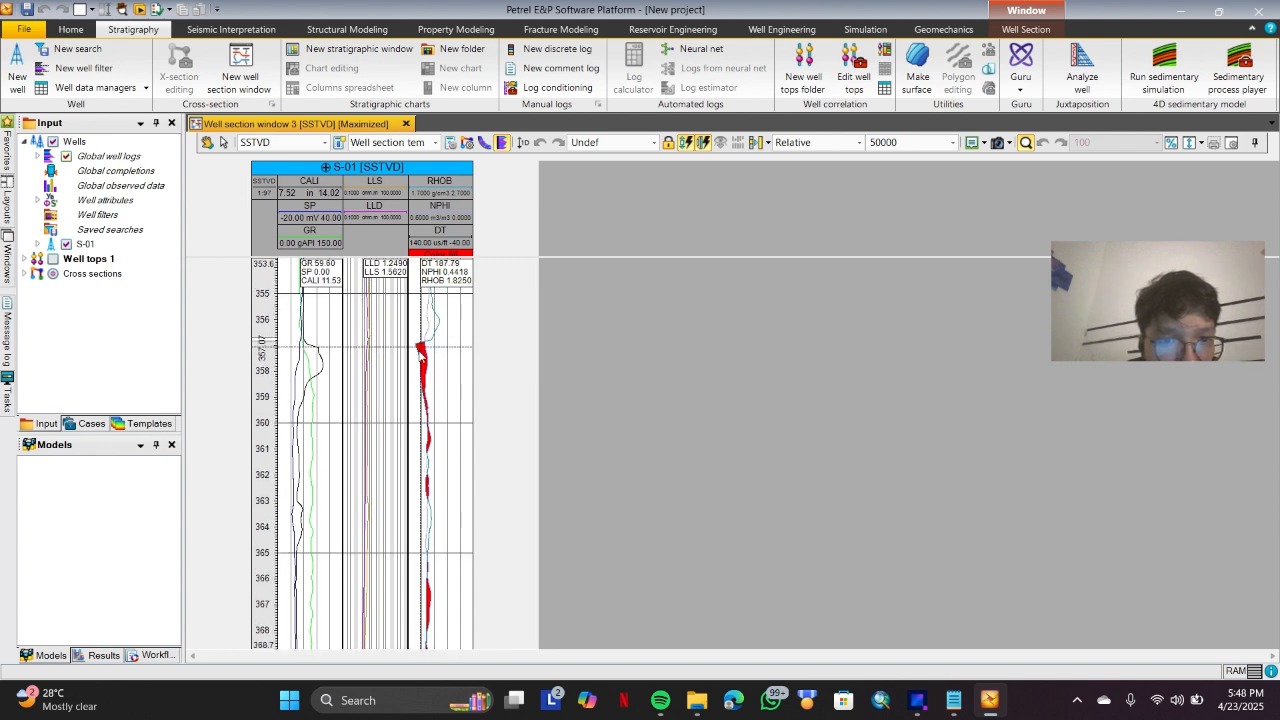
scroll(431, 428, down, 5)
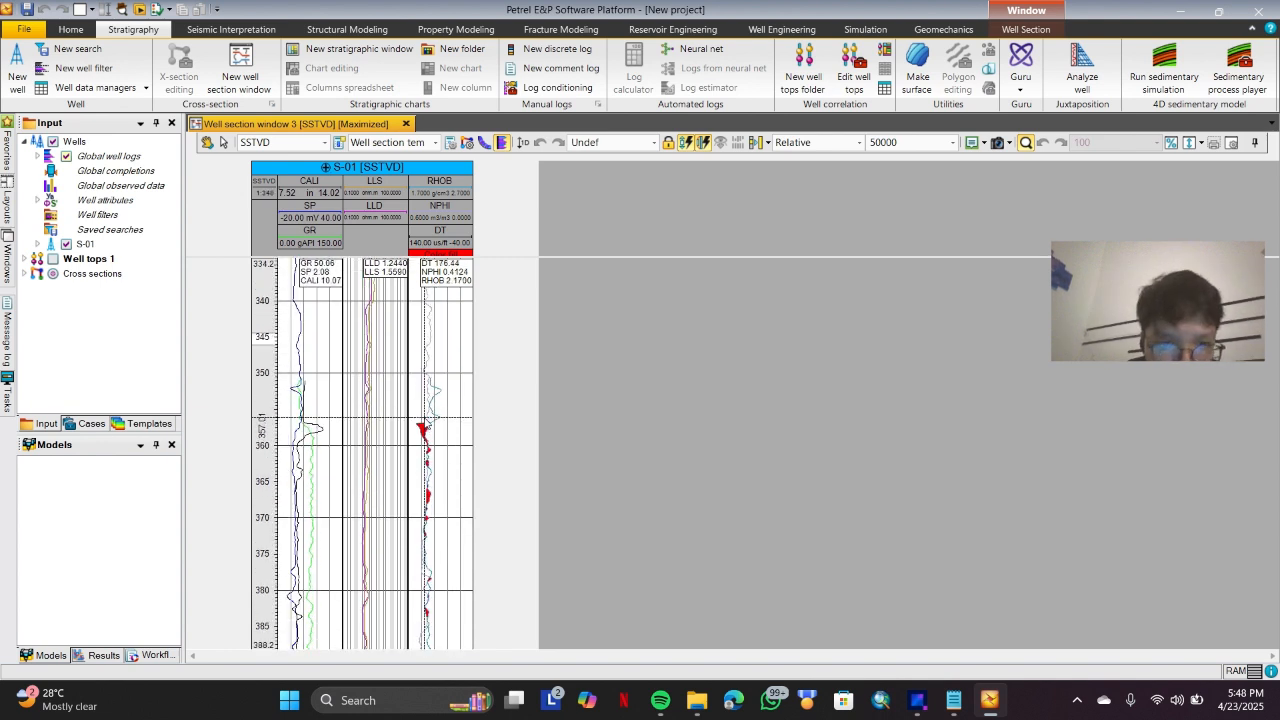
scroll(421, 440, down, 10)
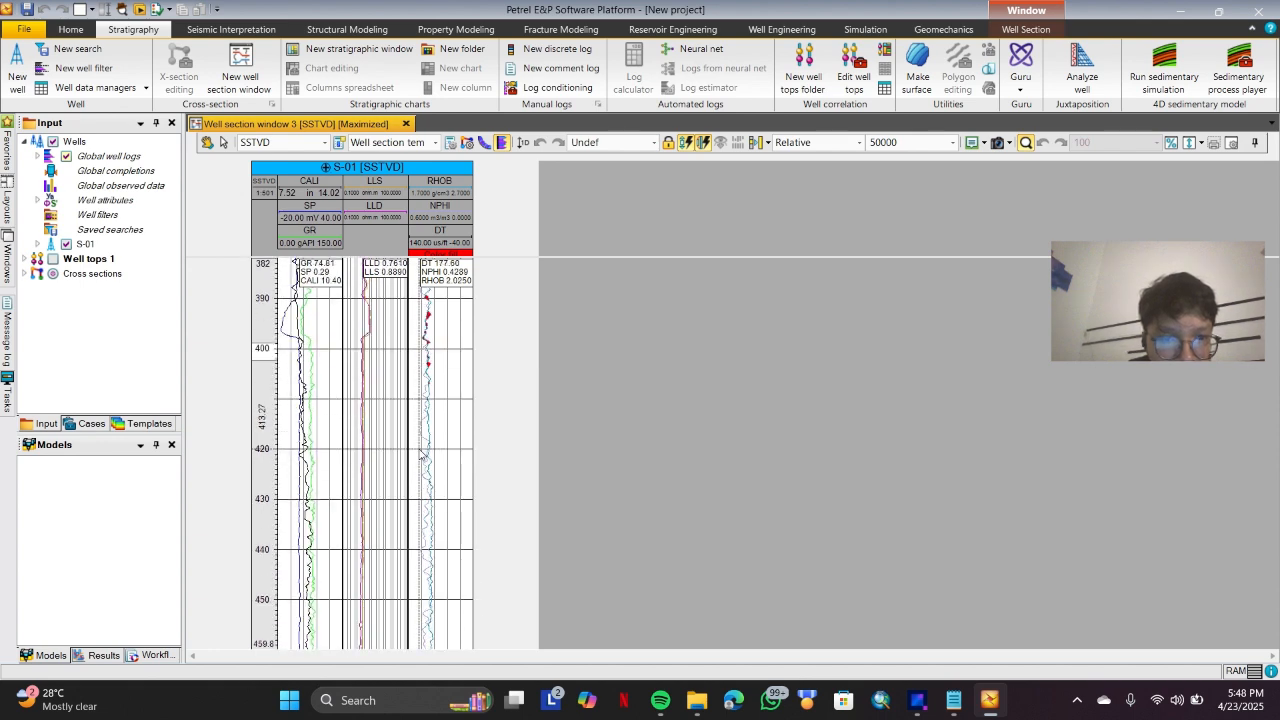
scroll(421, 455, down, 8)
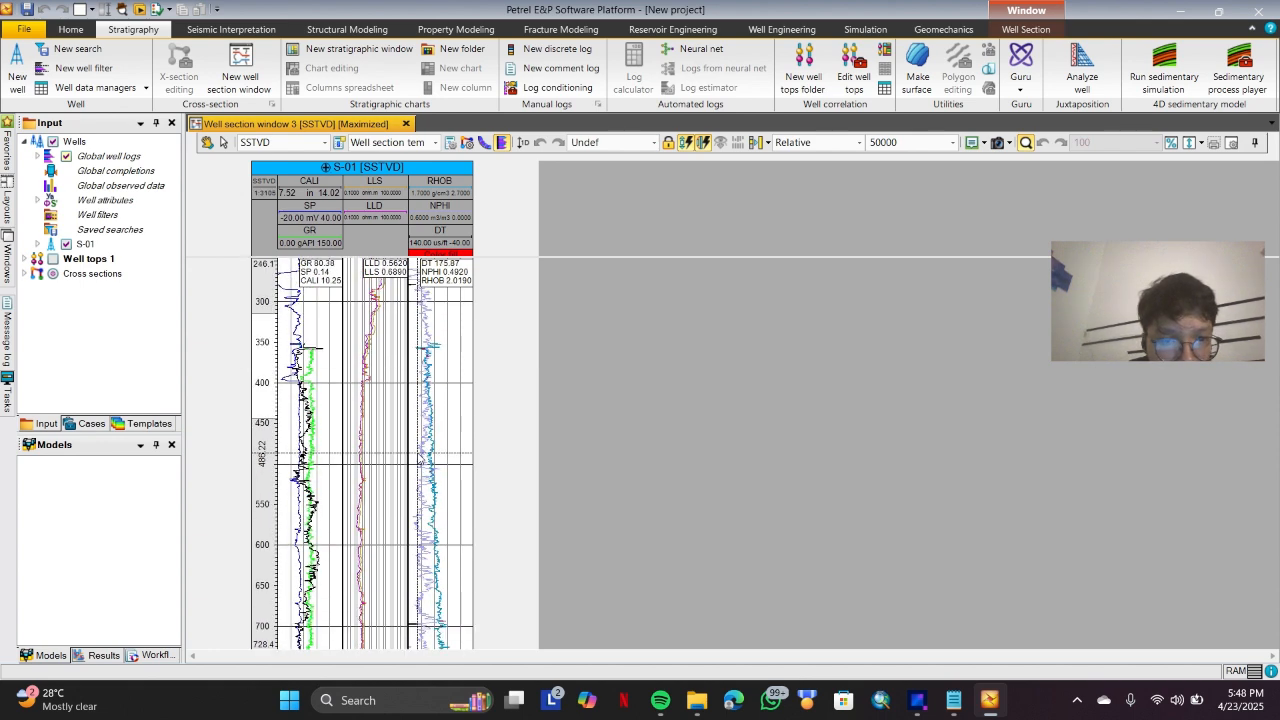
scroll(421, 455, down, 3)
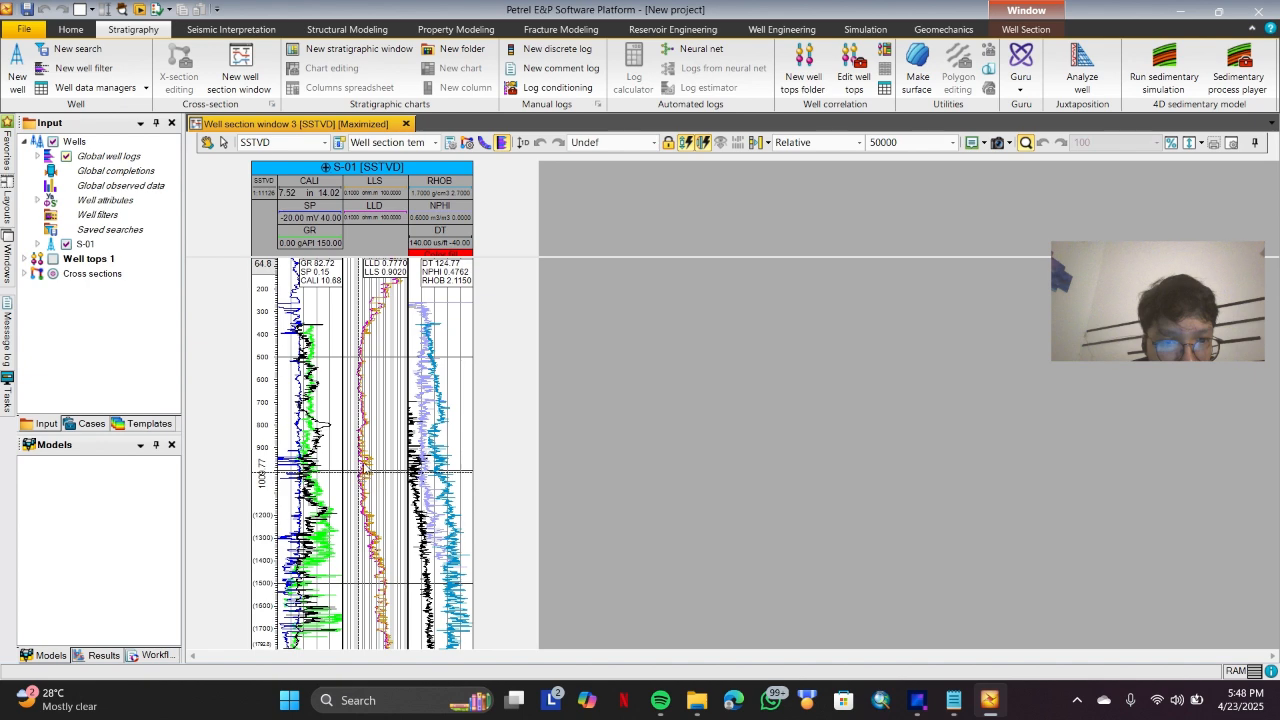
scroll(390, 350, up, 3)
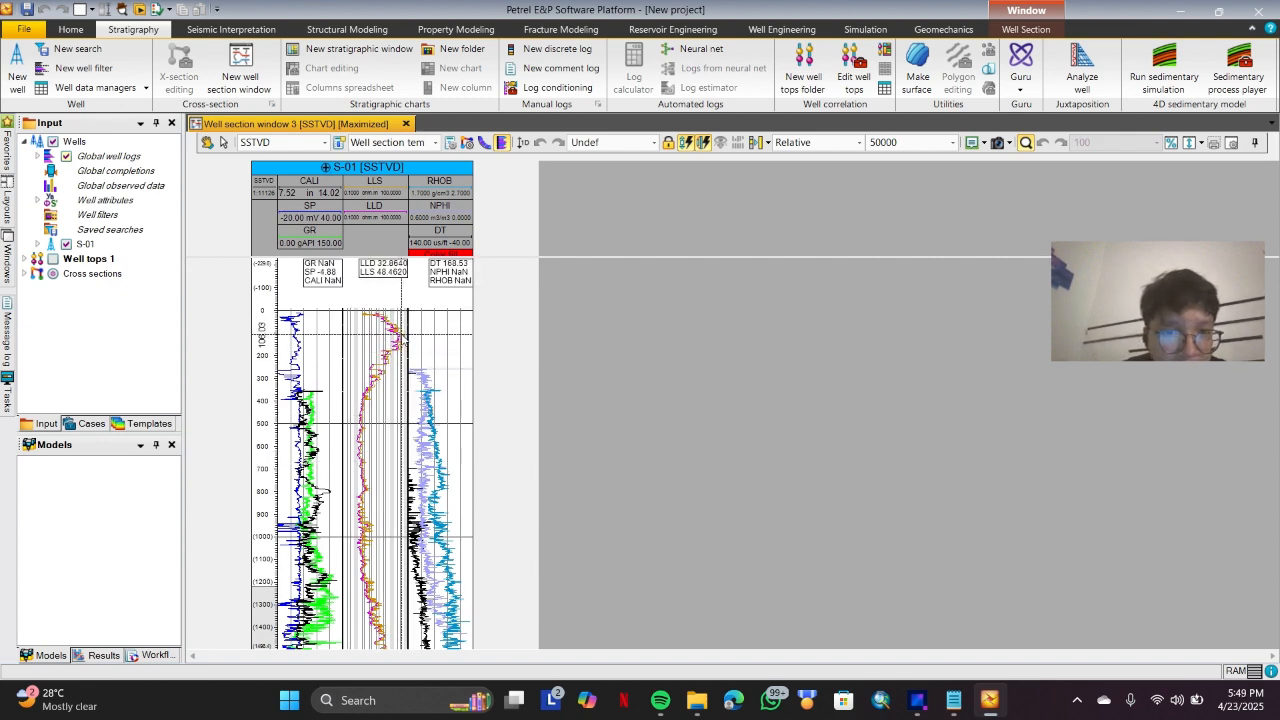
scroll(390, 342, down, 5)
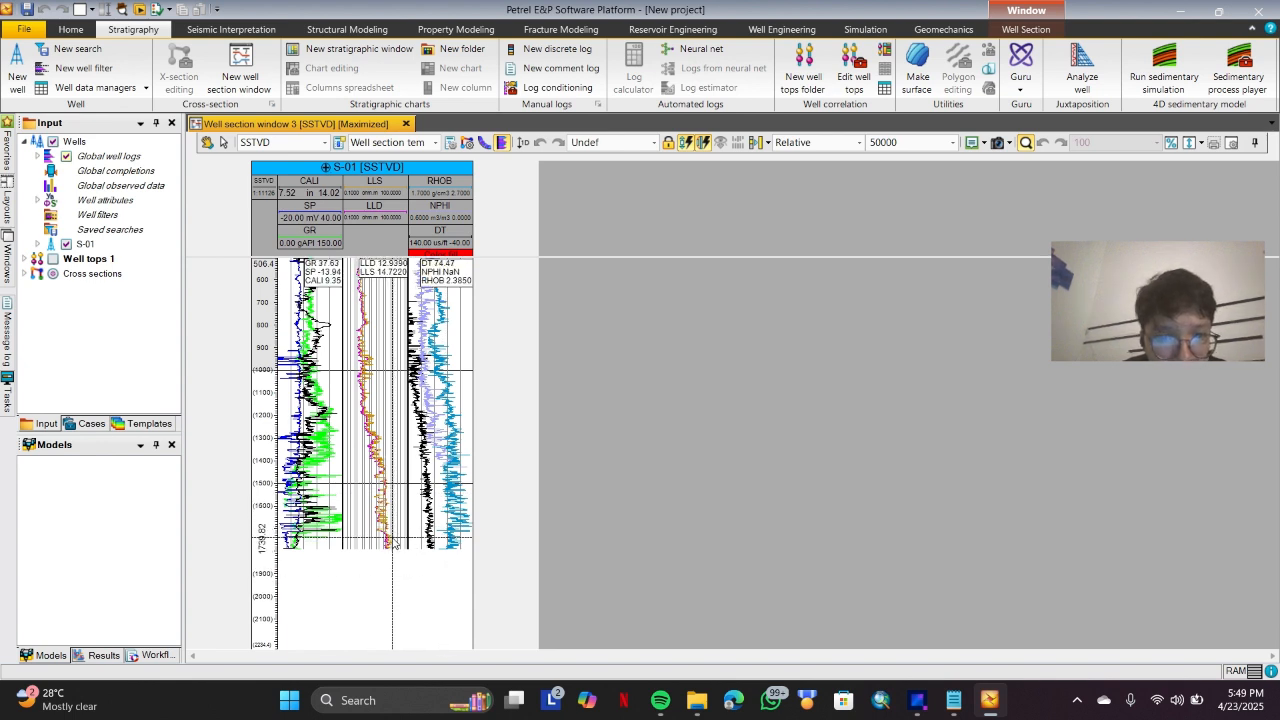
scroll(395, 543, up, 3)
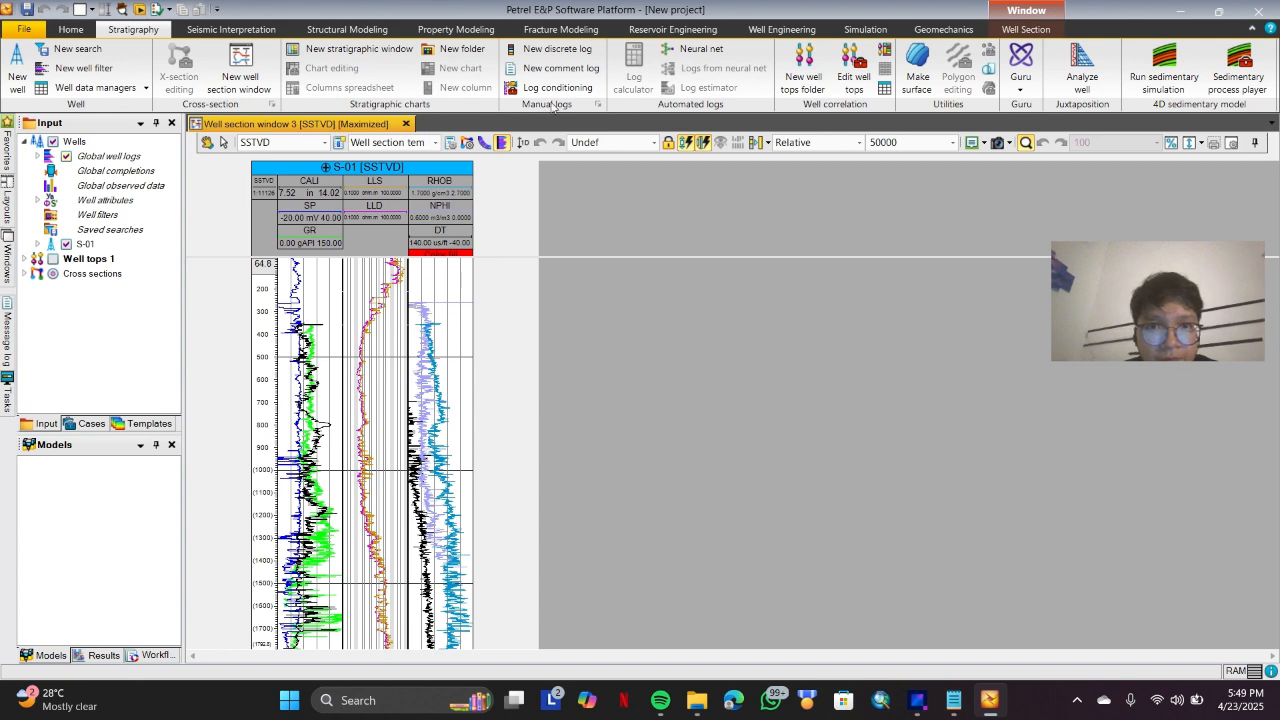
Add a new discrete log to all wells using the Facies template.
click(558, 49)
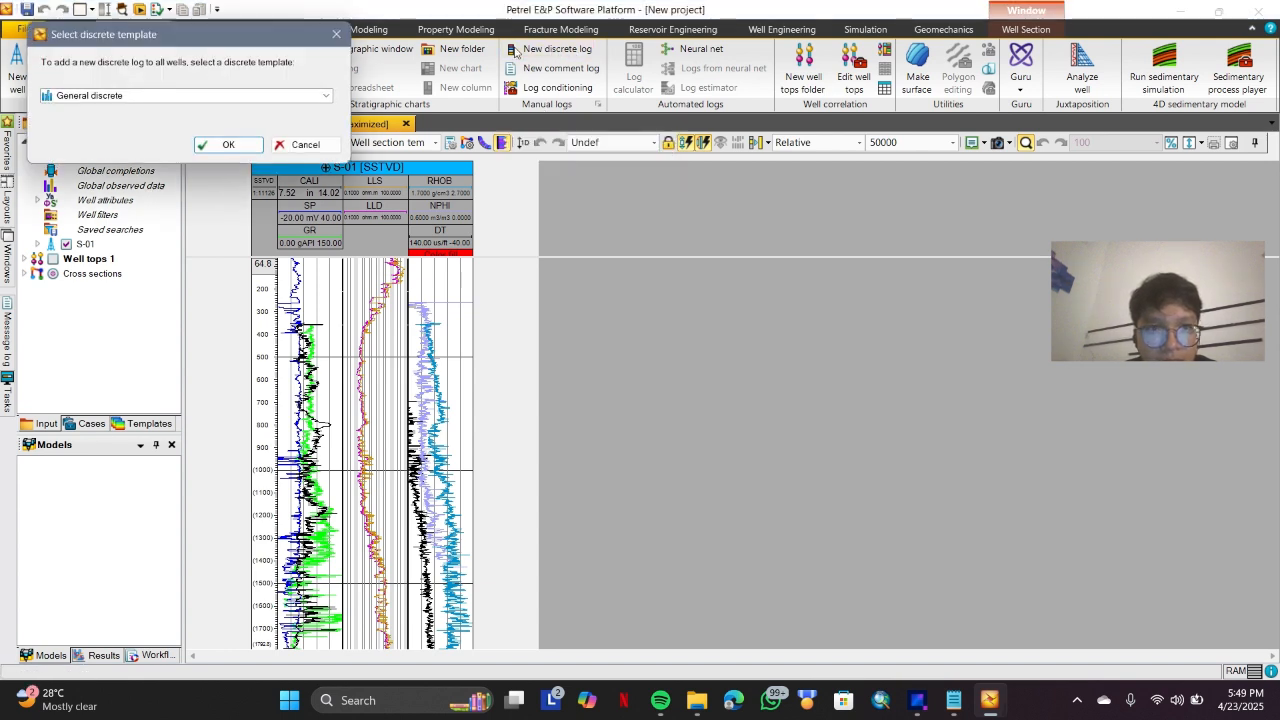
click(537, 140)
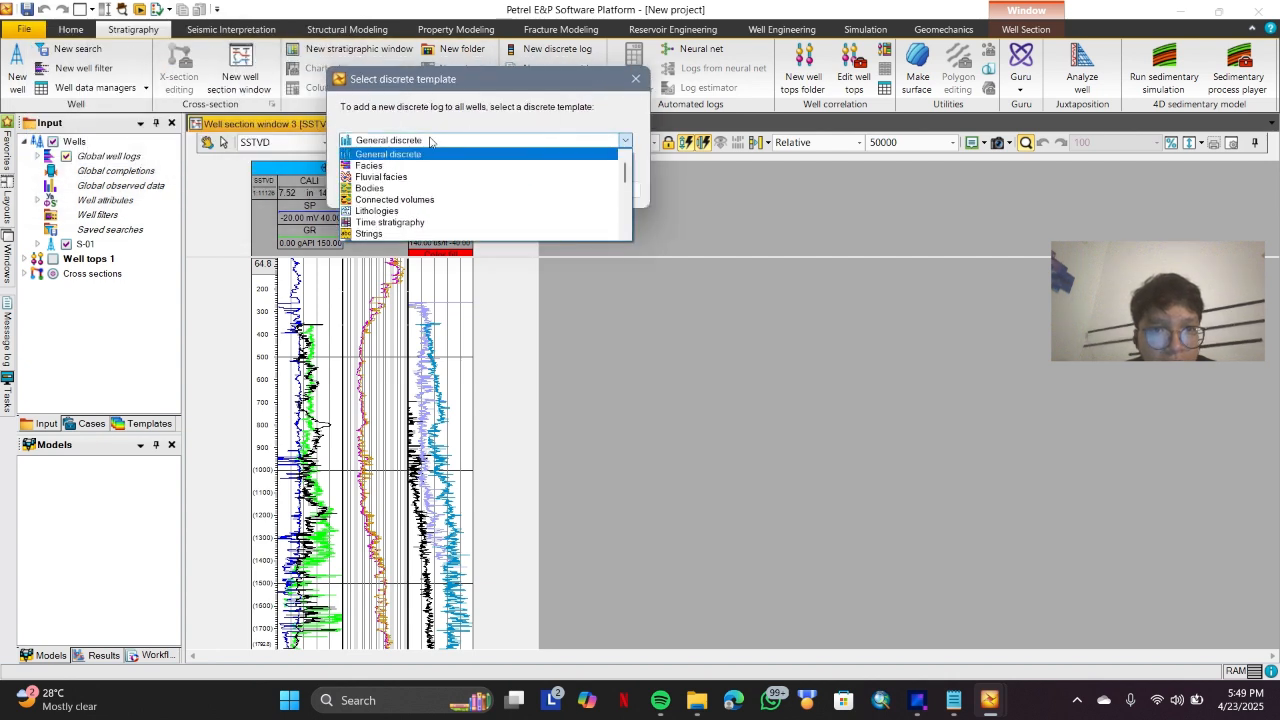
click(373, 166)
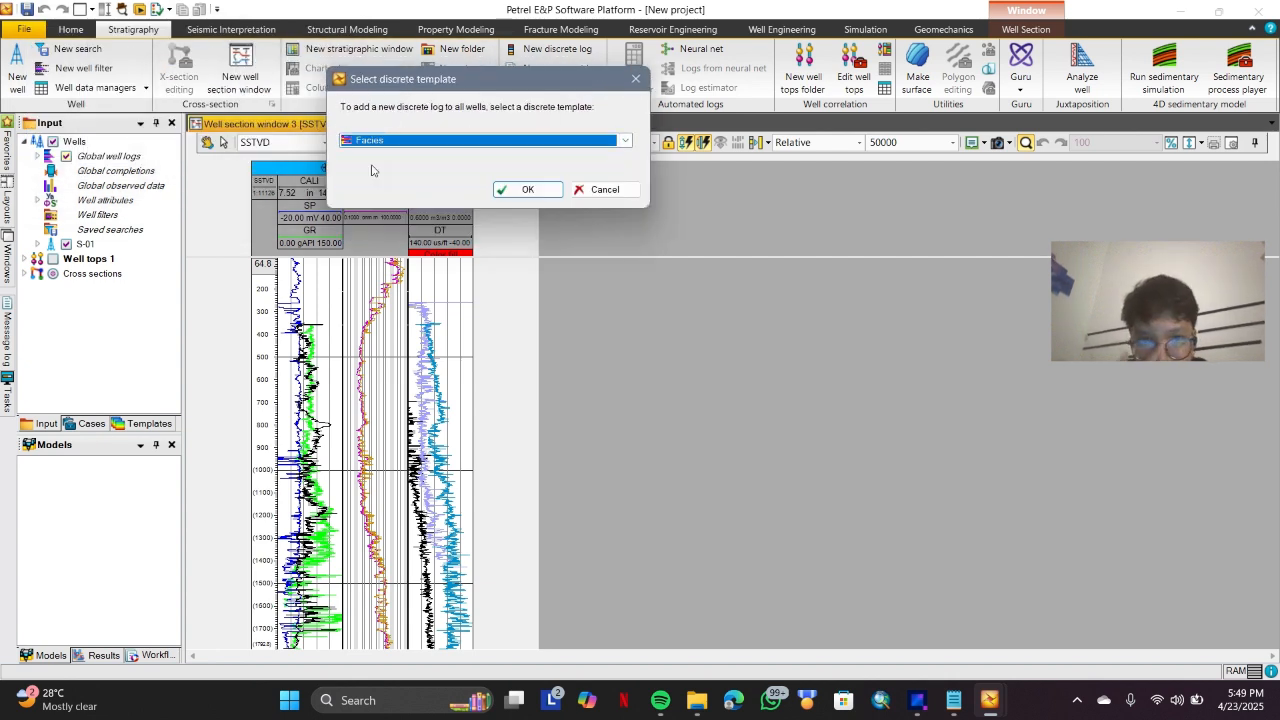
click(522, 190)
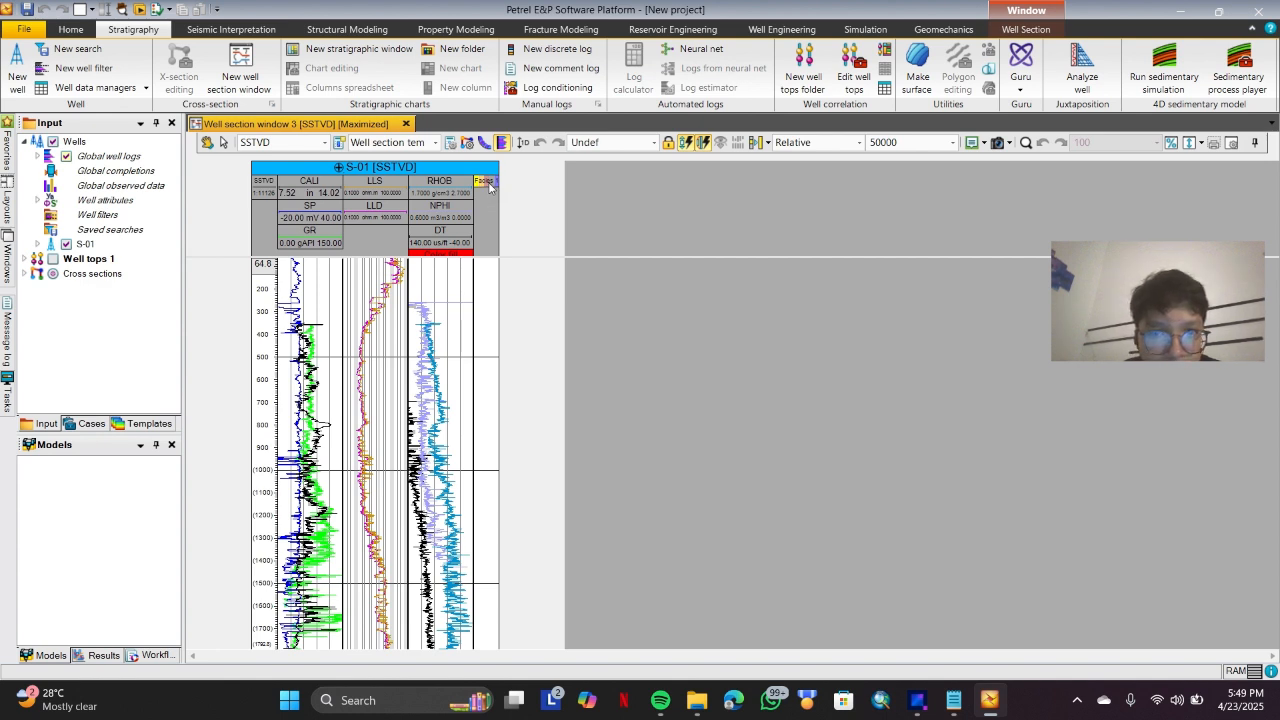
Open the settings of the Facies 1 log in the global well logs.
click(38, 157)
click(39, 157)
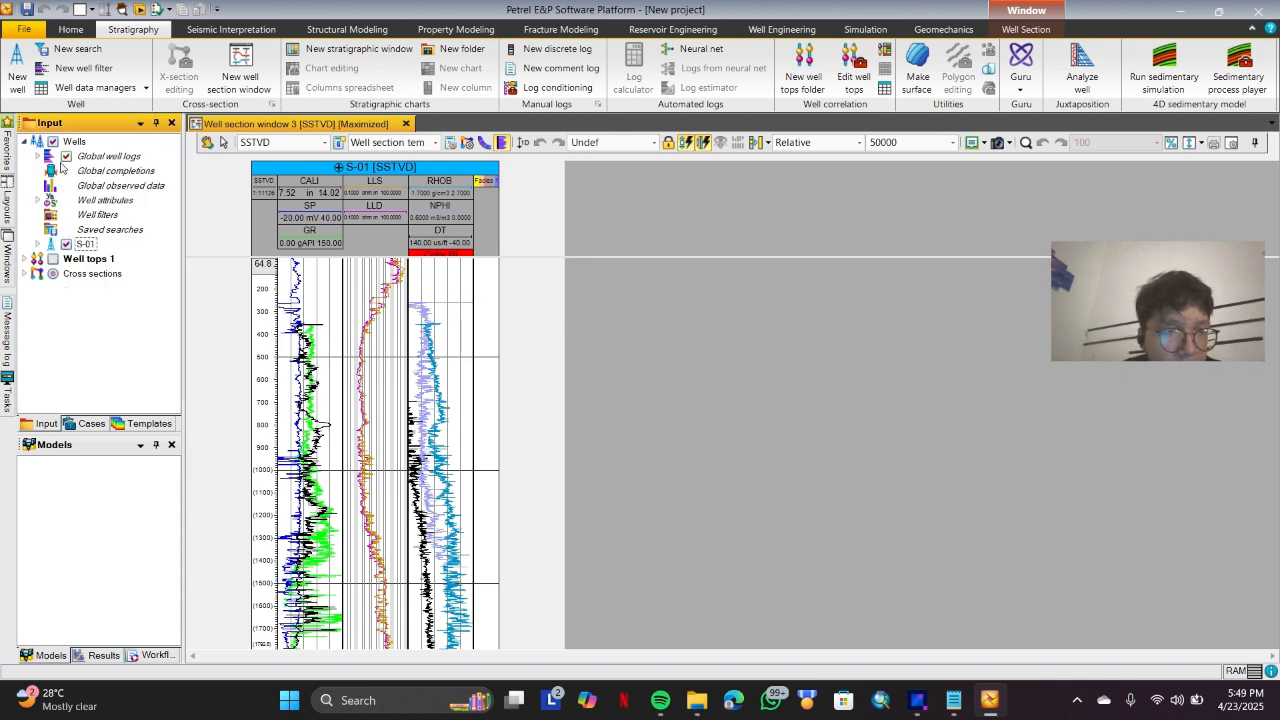
click(37, 157)
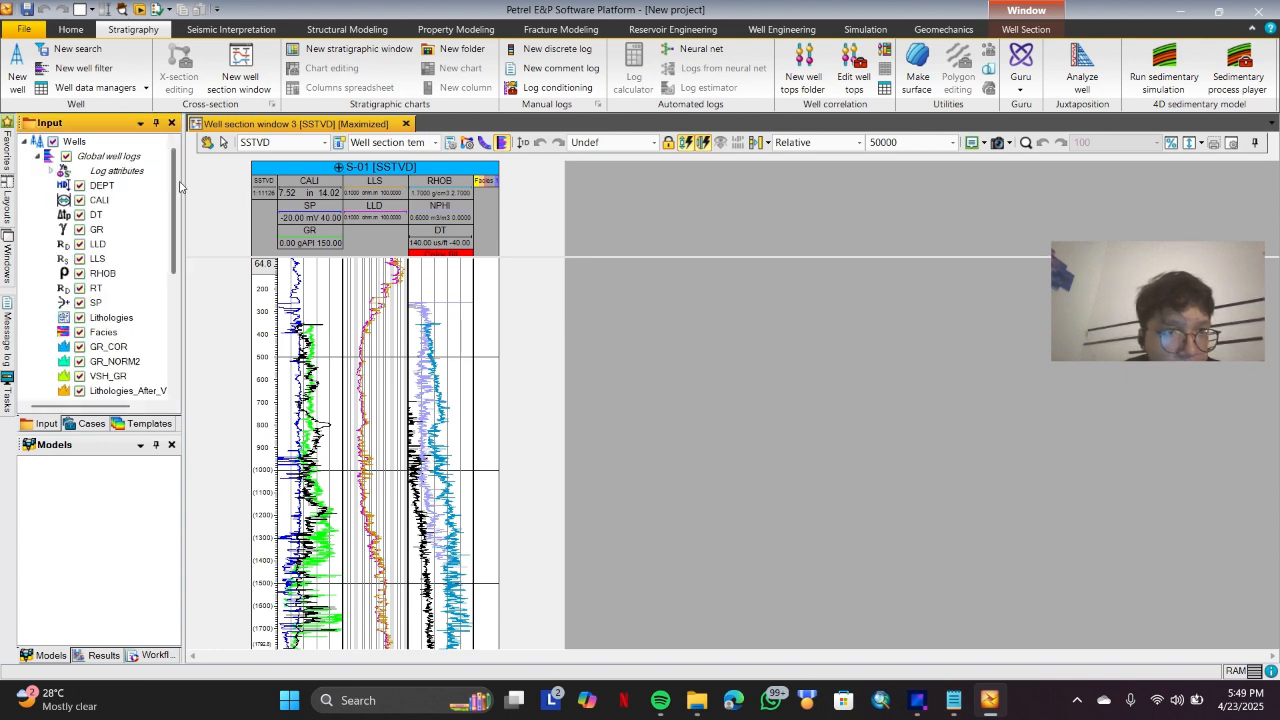
scroll(165, 273, down, 3)
scroll(165, 273, down, 2)
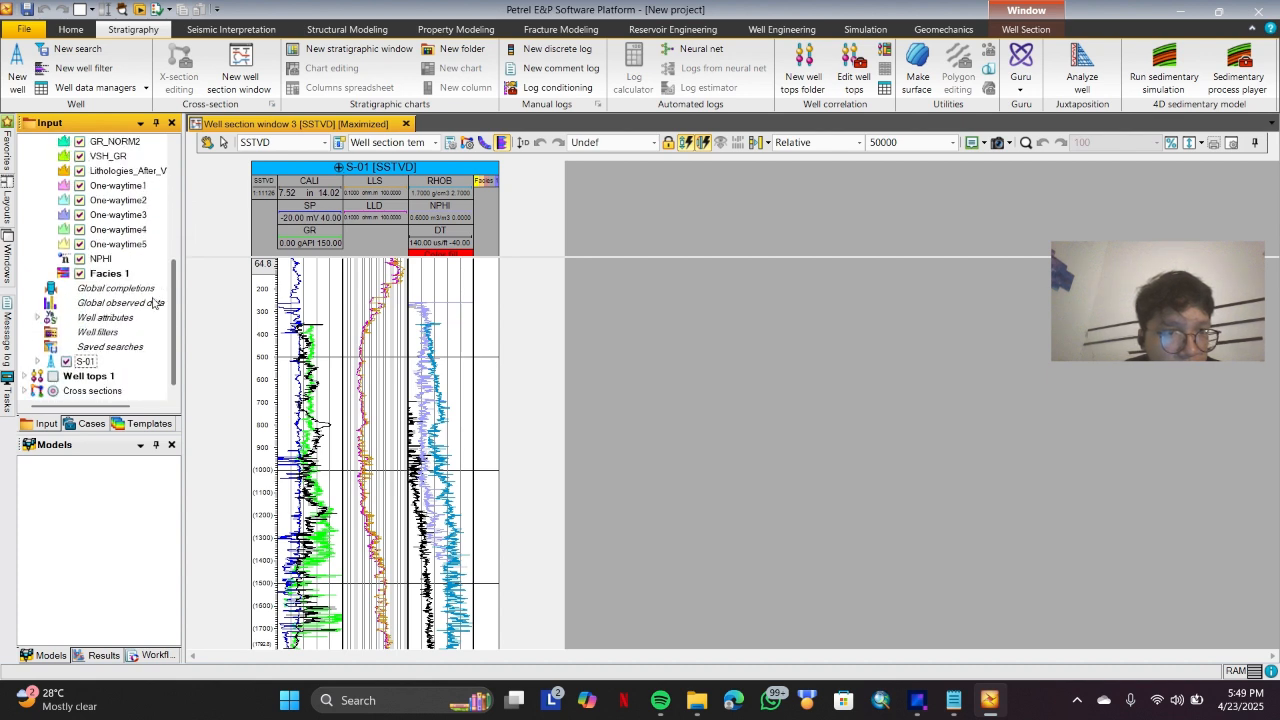
click(110, 274)
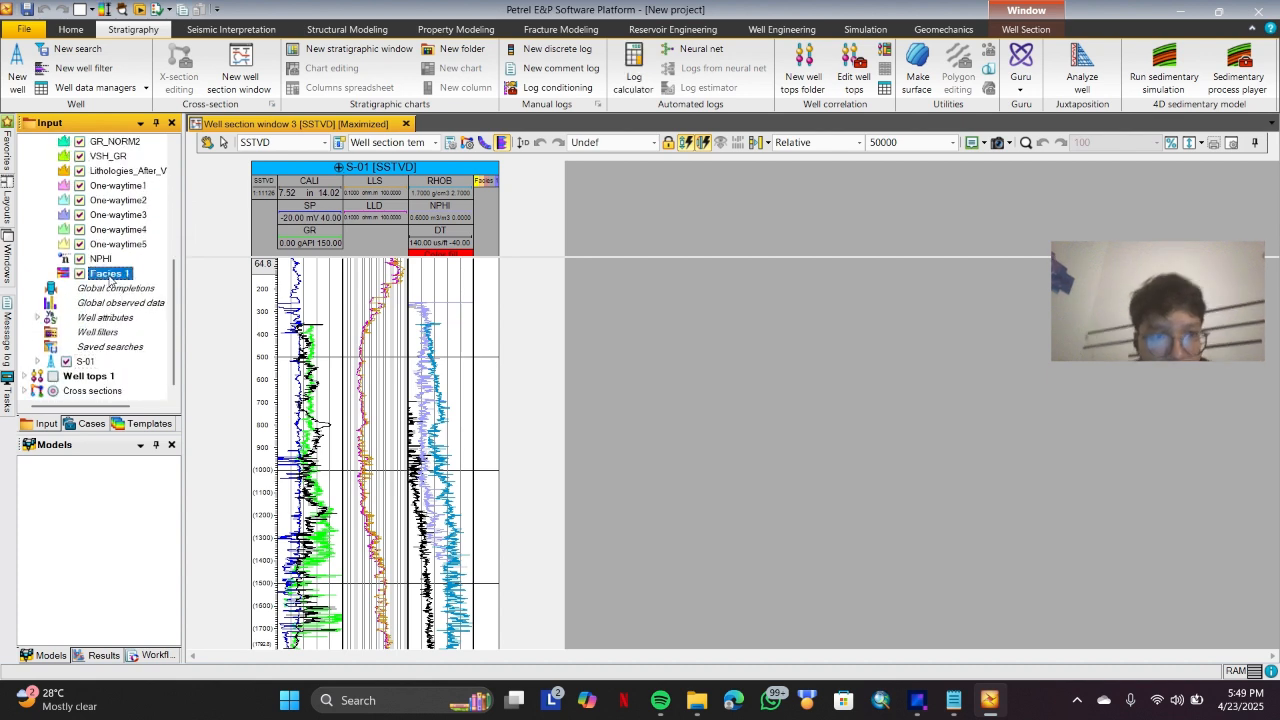
right_click(110, 277)
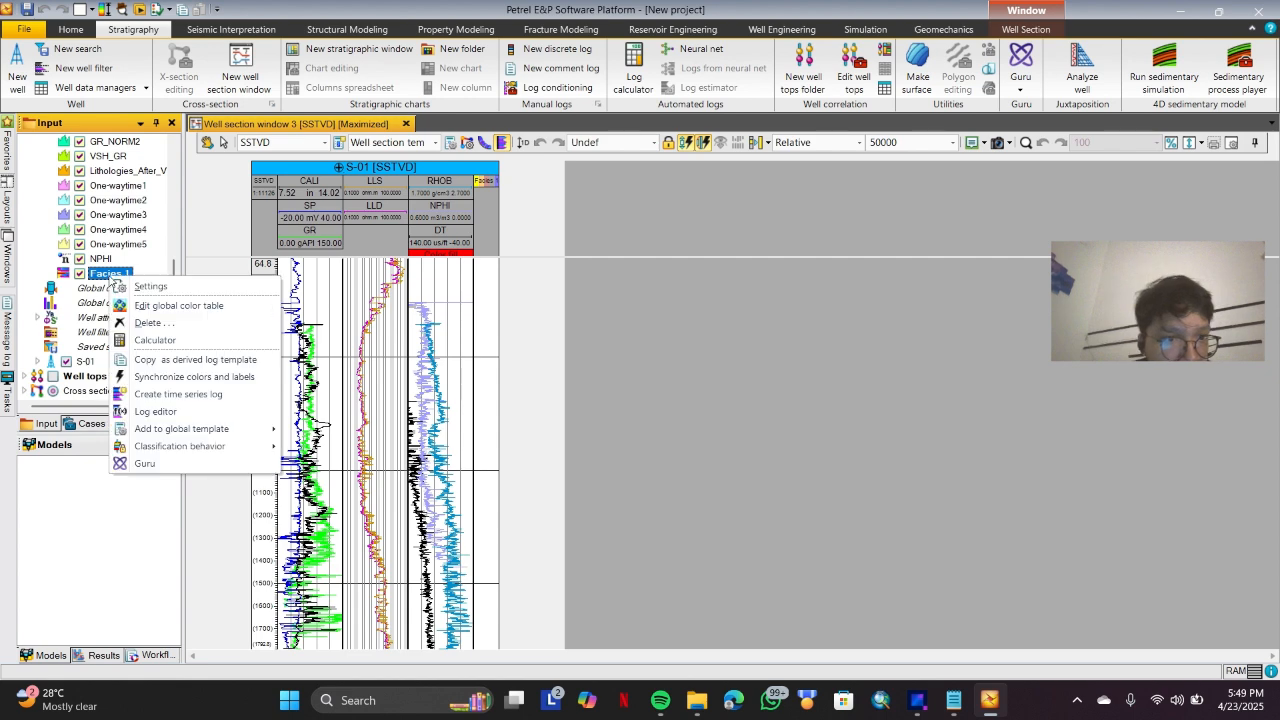
click(150, 287)
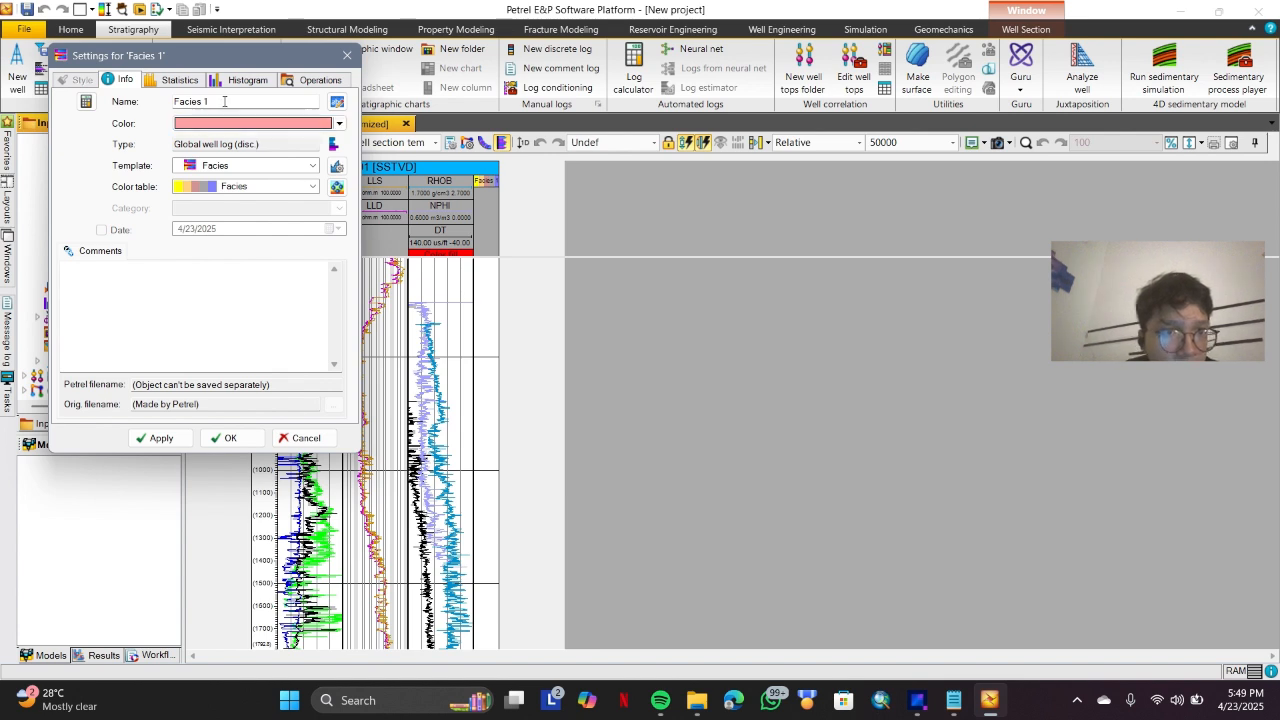
Rename the Facies 1 log as Litologies.
drag(224, 102, 110, 104)
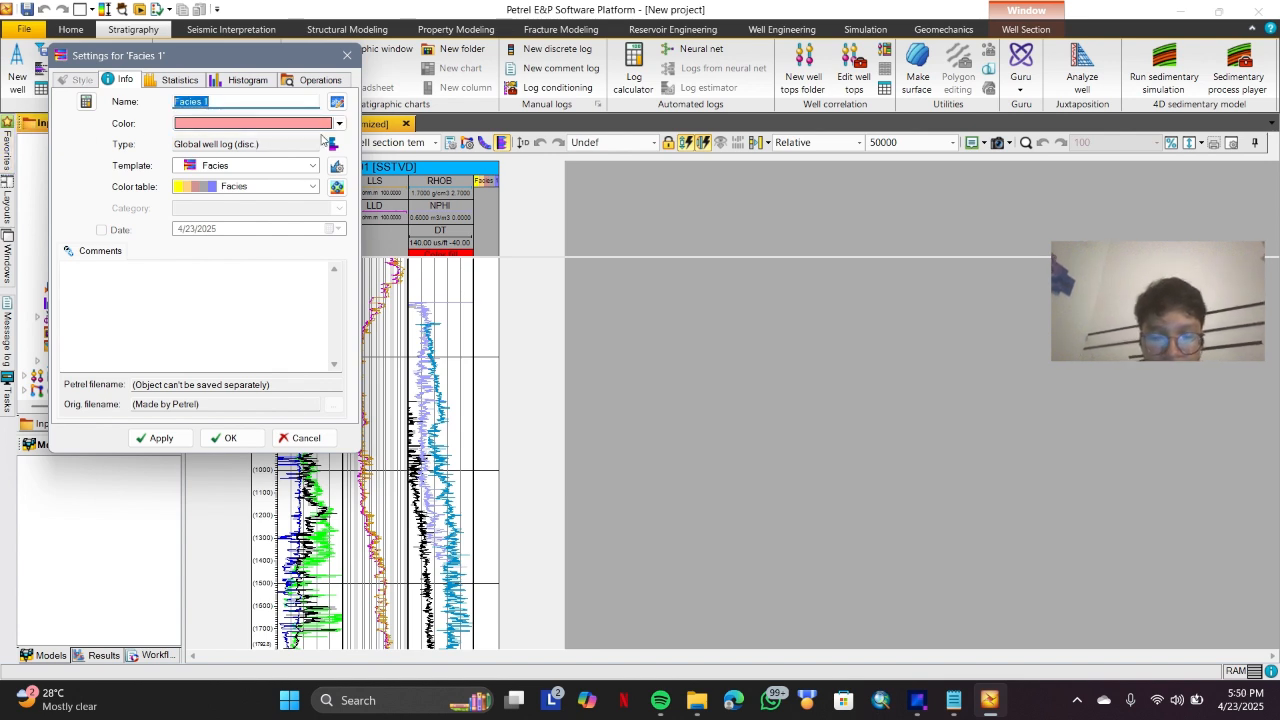
key(Caps_Lock)
text(logi)
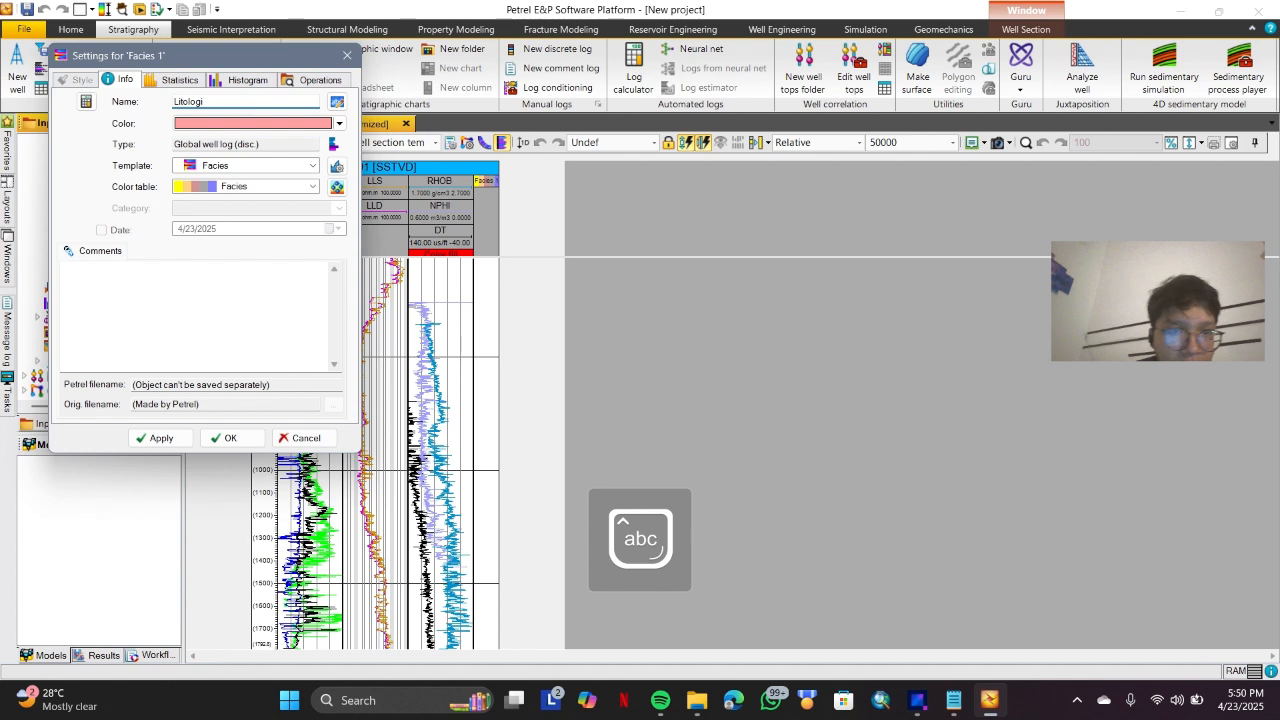
text(gjie)
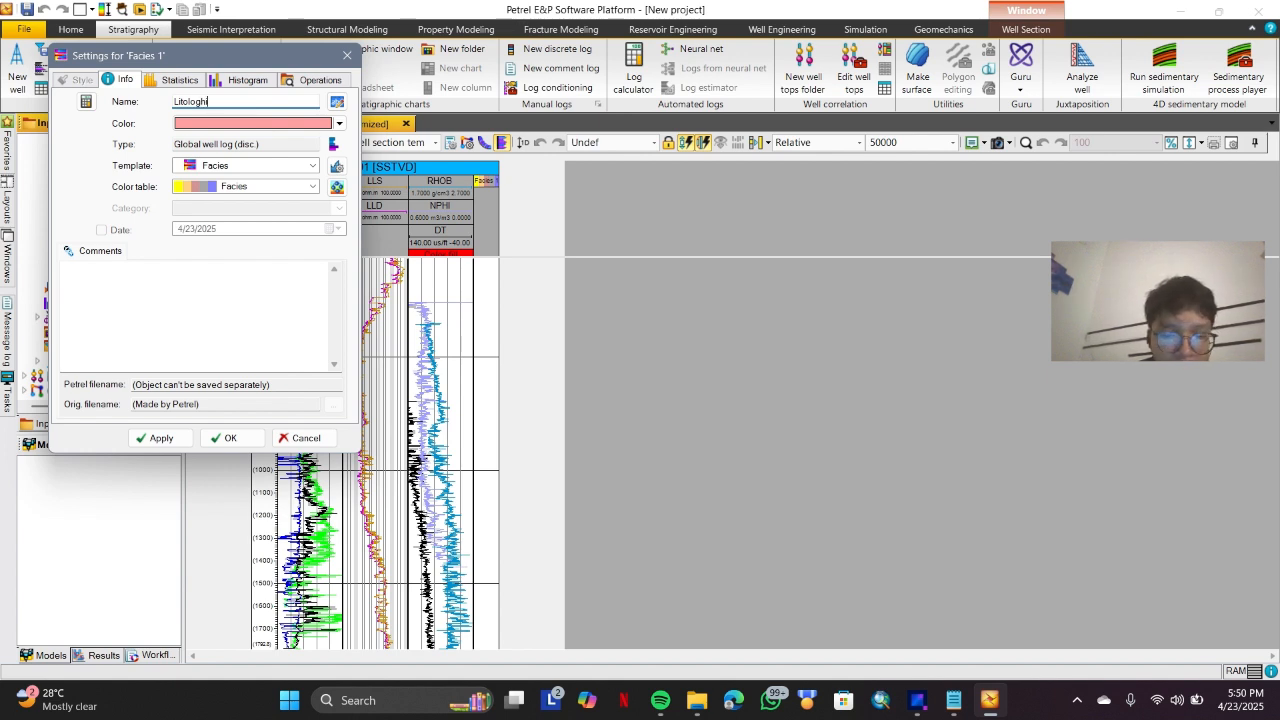
text(es)
drag(218, 103, 202, 105)
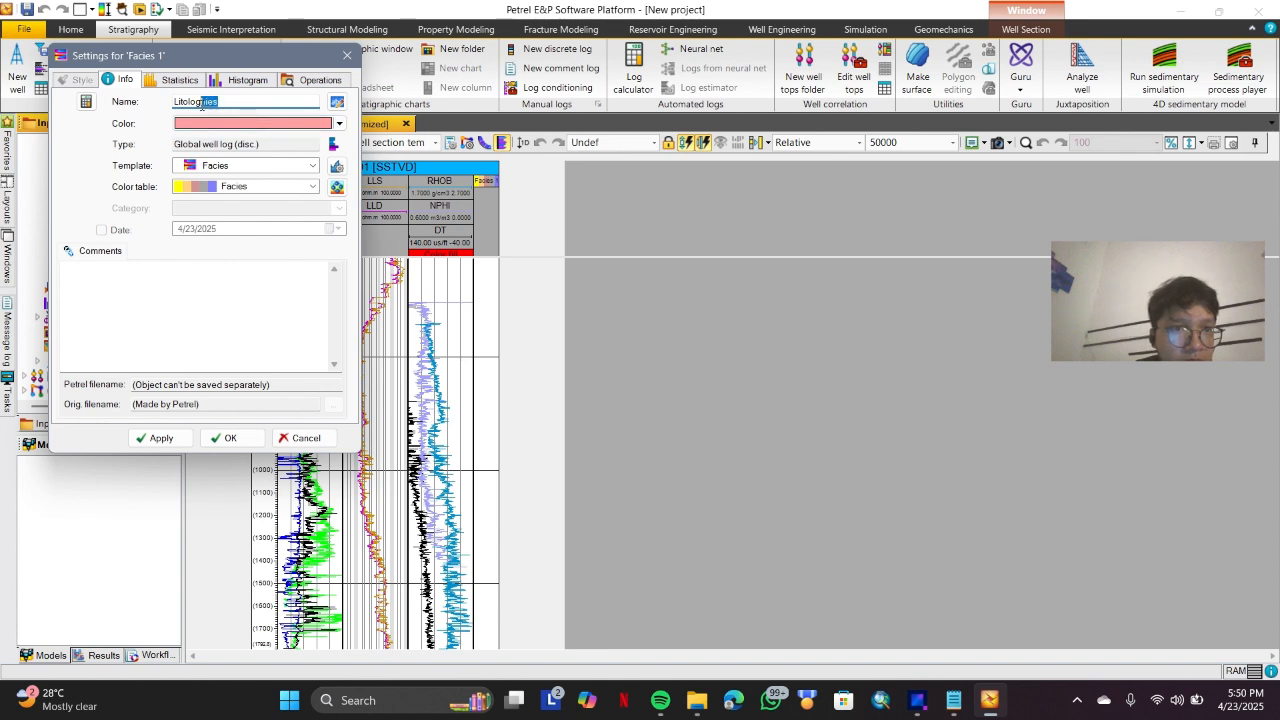
text(i)
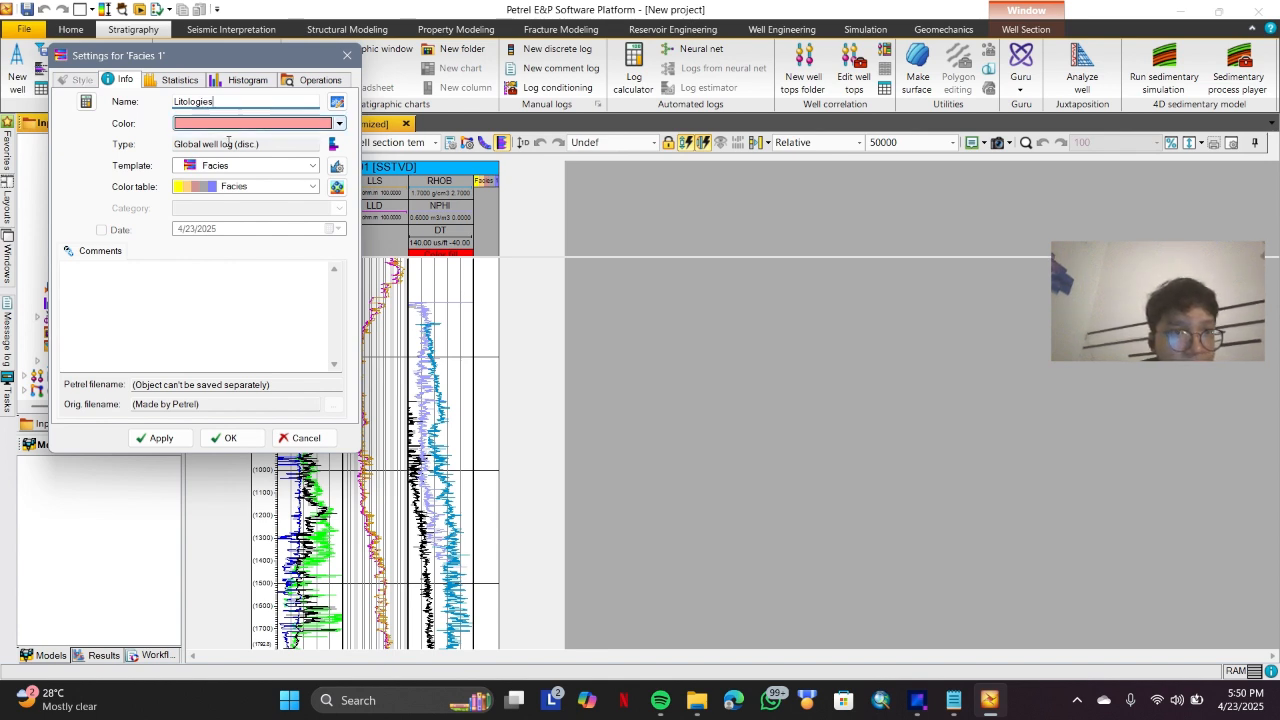
Assign the Lithologies color table to the discrete log, keeping its Facies template.
click(313, 166)
click(313, 166)
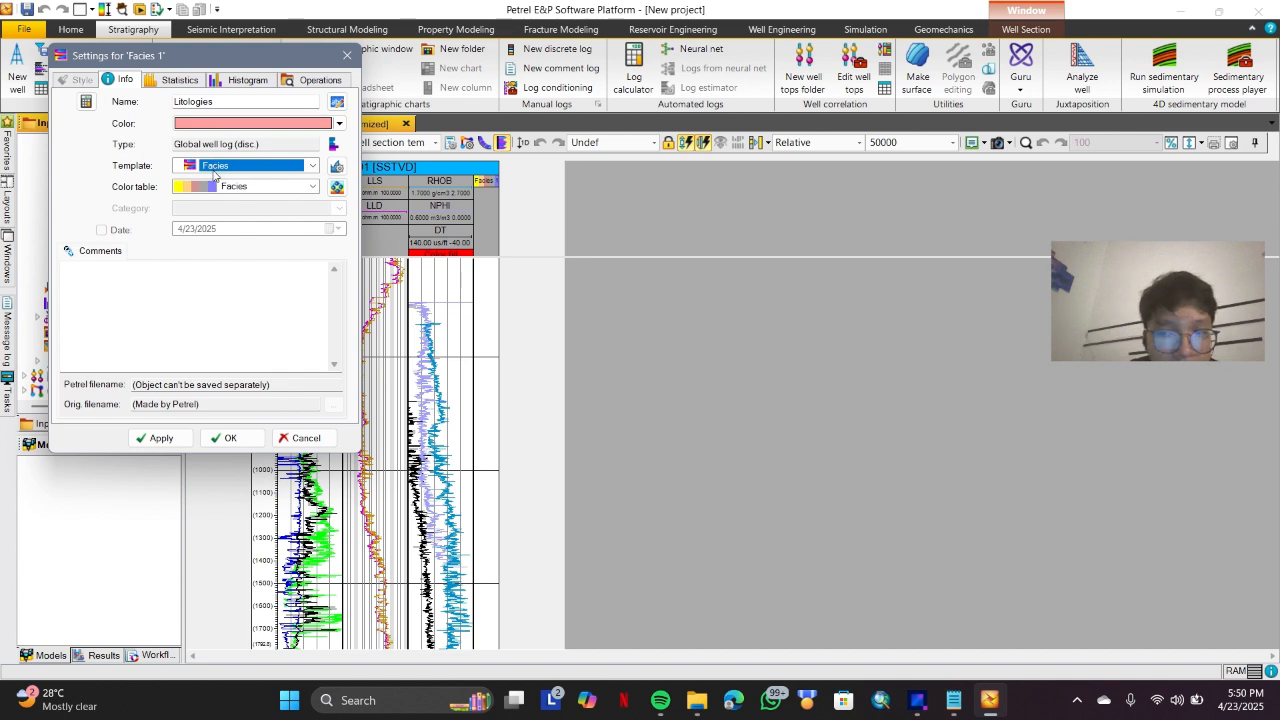
click(314, 188)
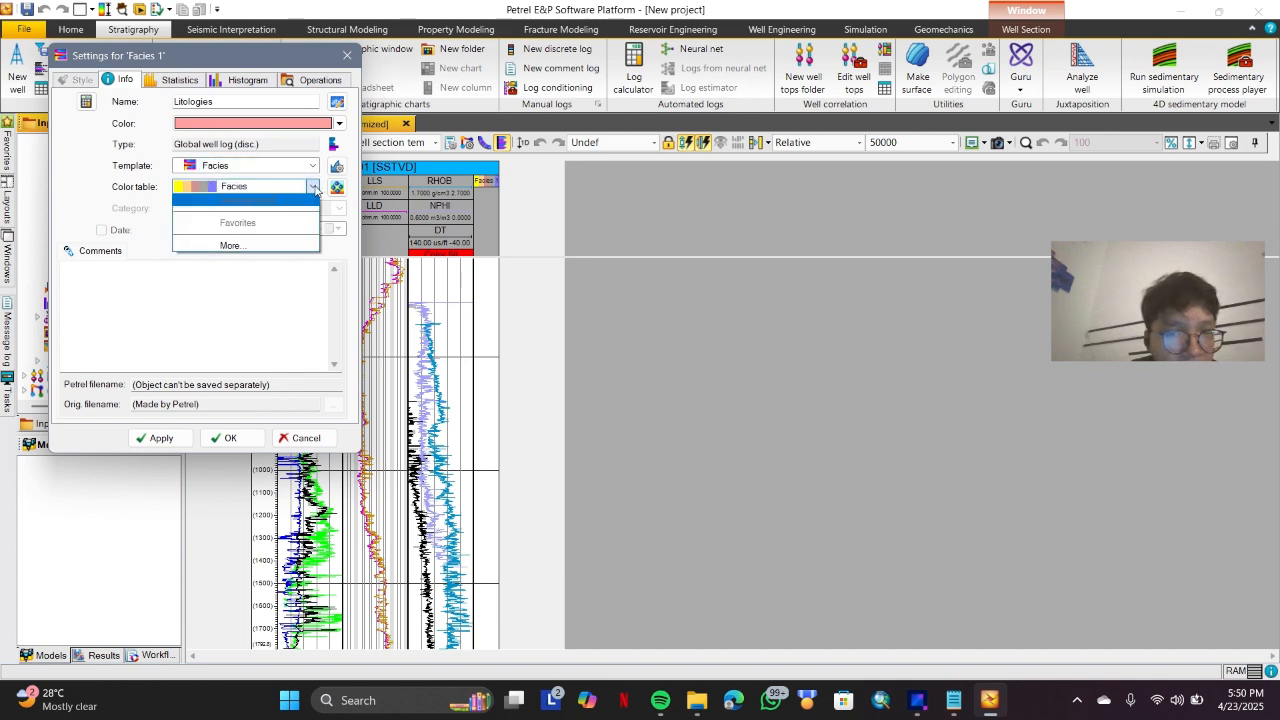
click(262, 245)
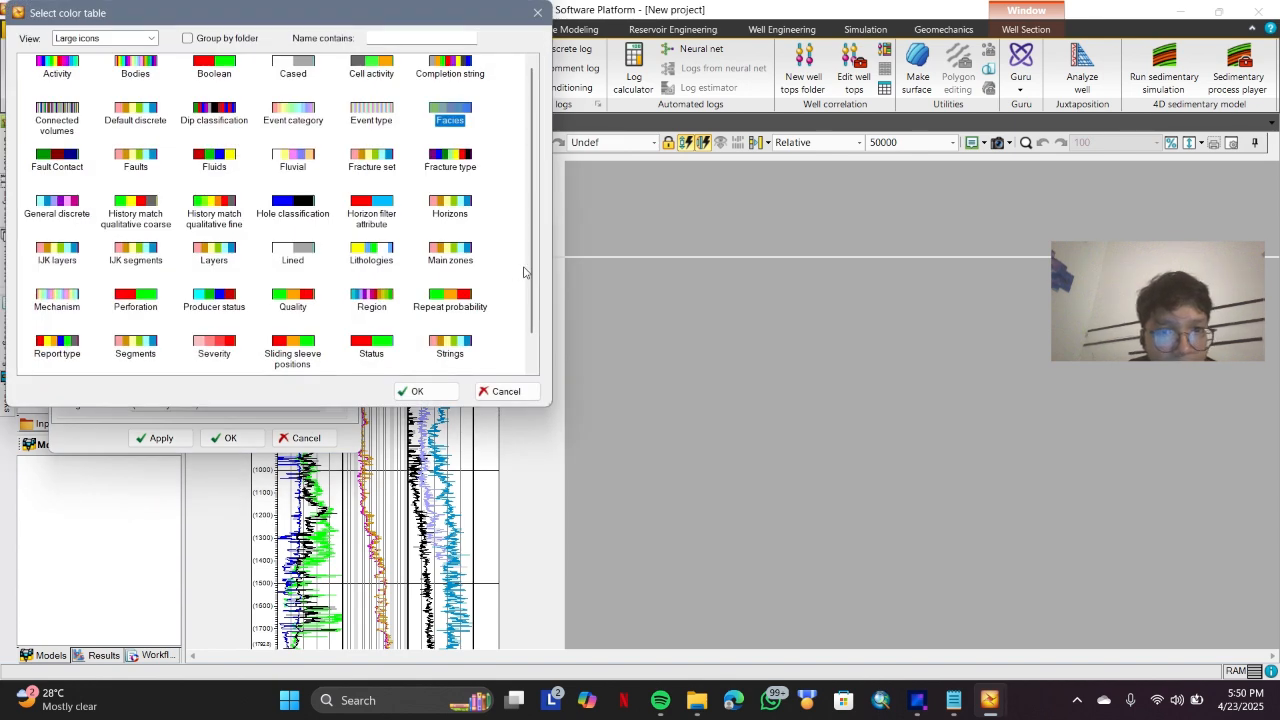
scroll(536, 215, down, 1)
scroll(534, 172, up, 1)
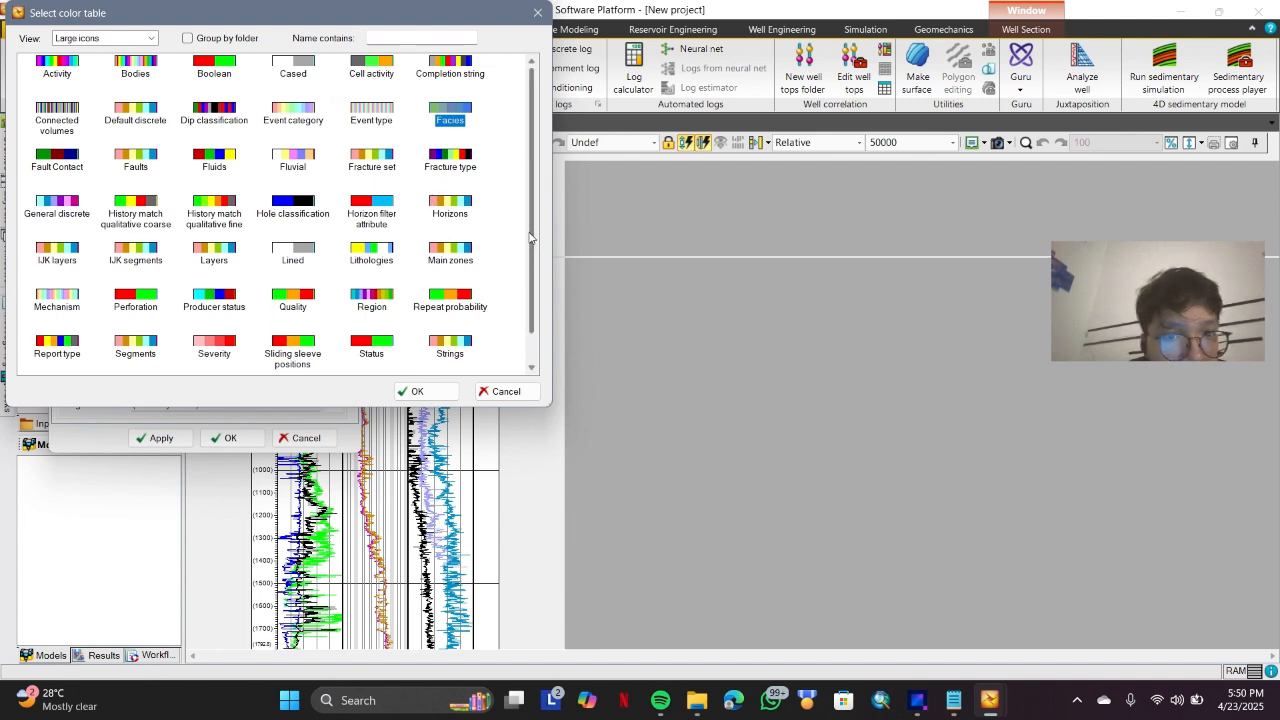
drag(531, 237, 528, 207)
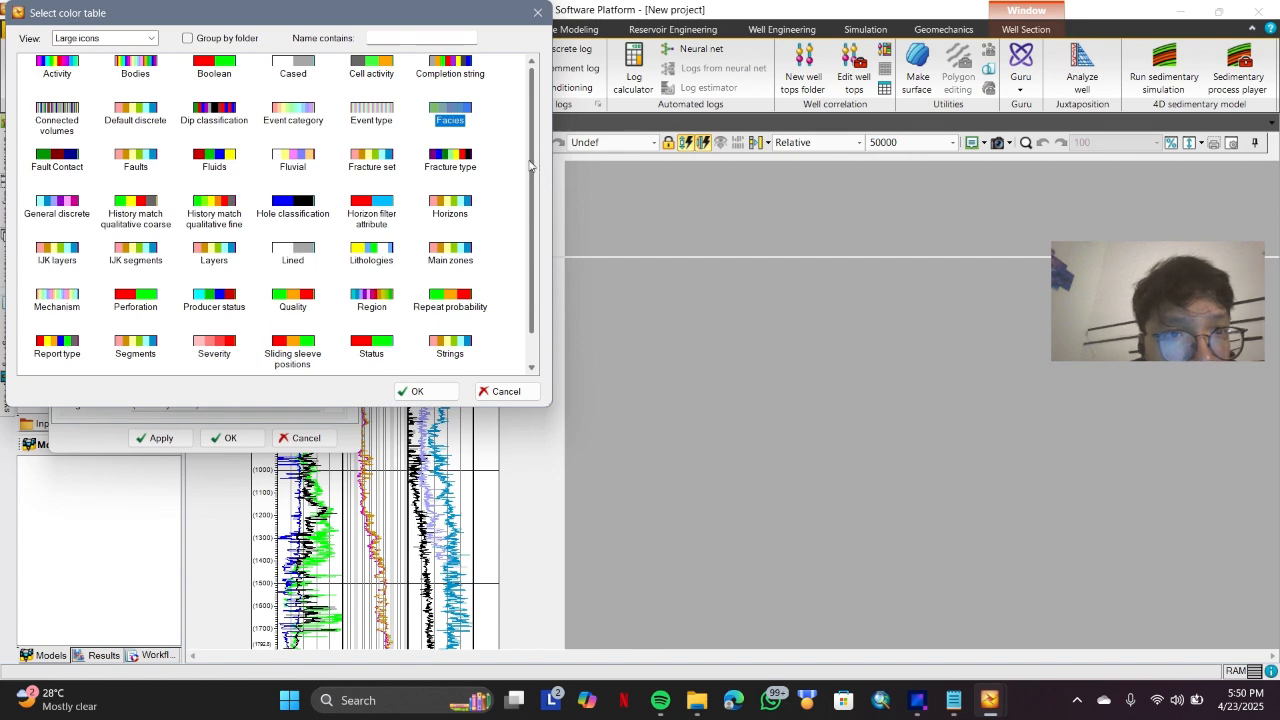
scroll(532, 165, down, 1)
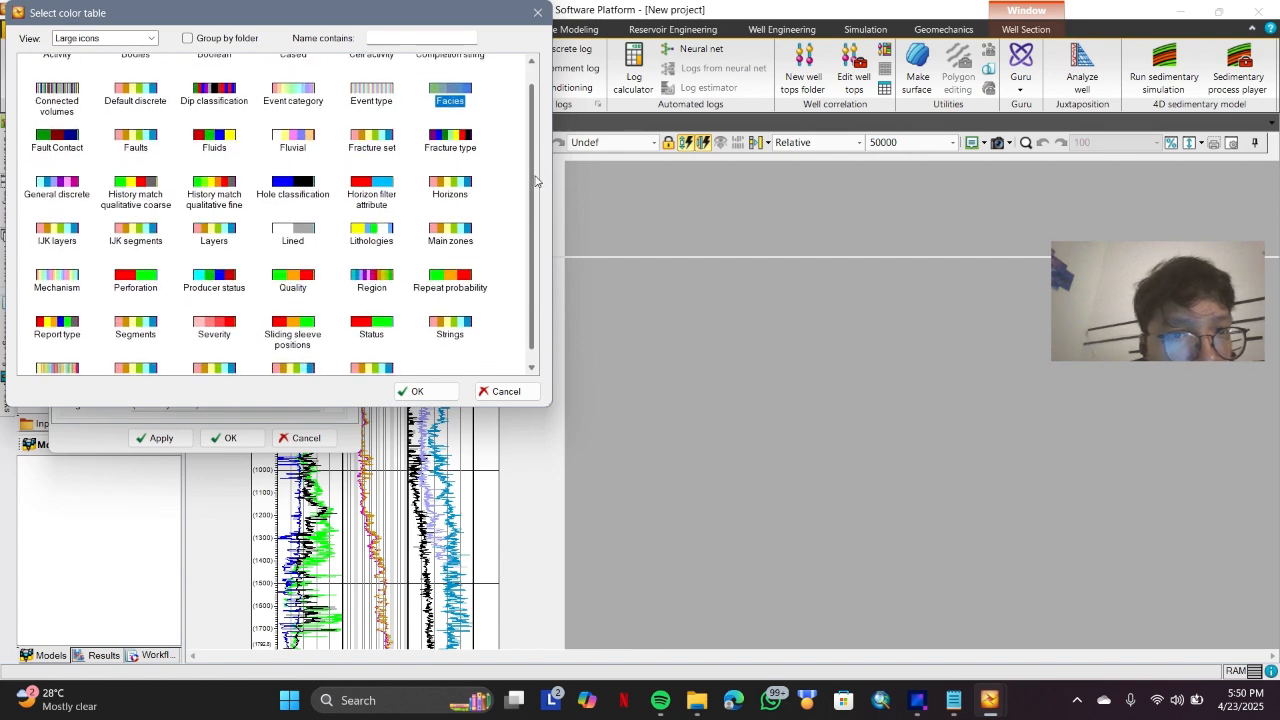
click(381, 240)
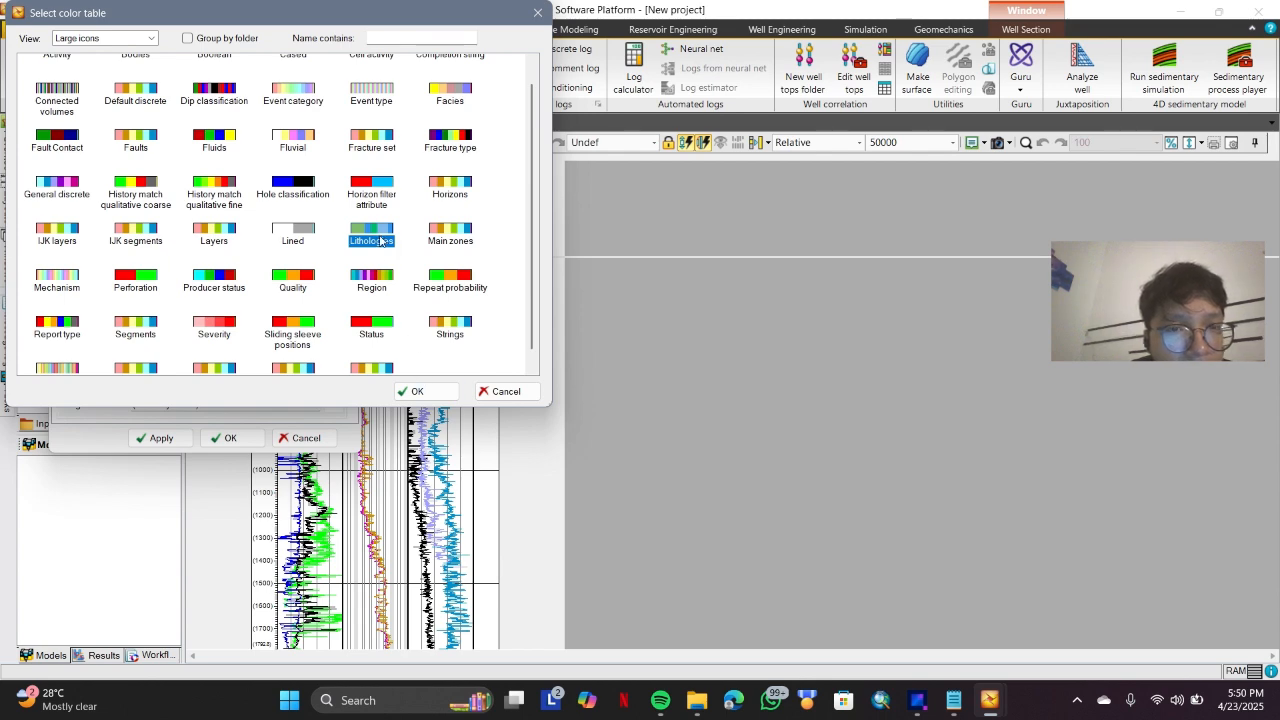
click(410, 391)
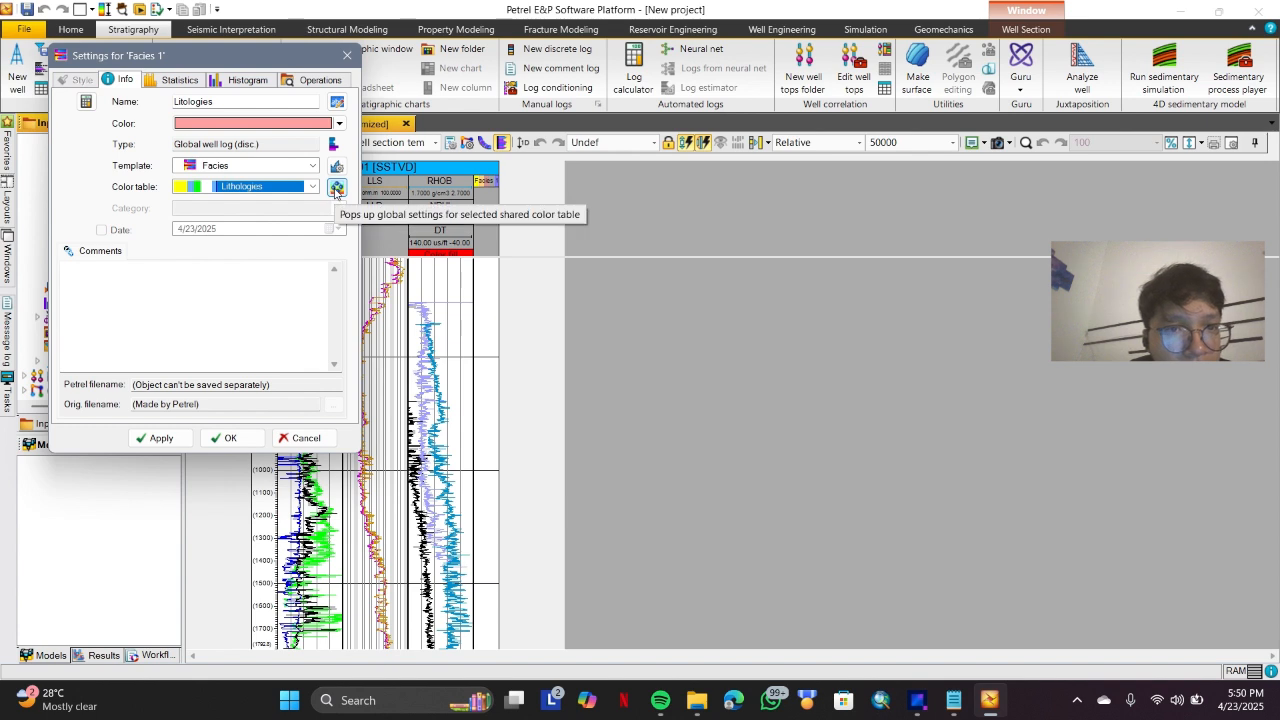
Open the shared Lithologies color table and delete all its predefined lithology classes.
click(336, 188)
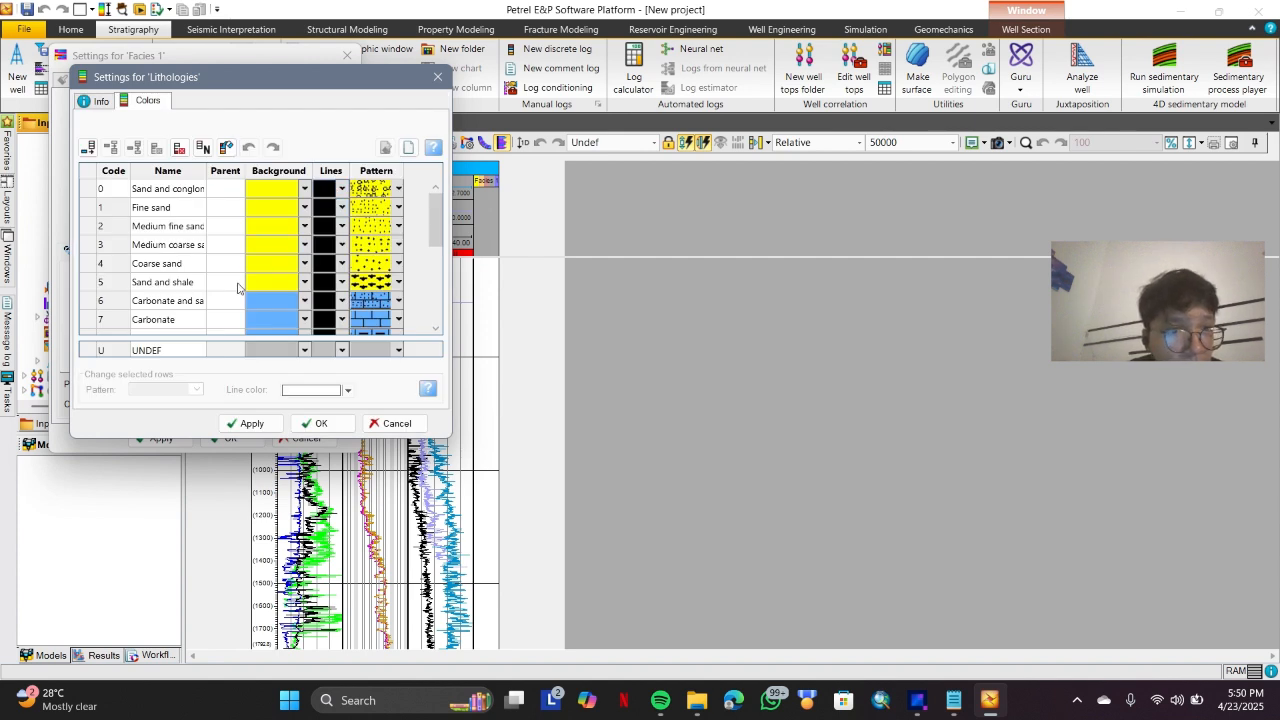
scroll(171, 226, down, 4)
scroll(171, 226, up, 4)
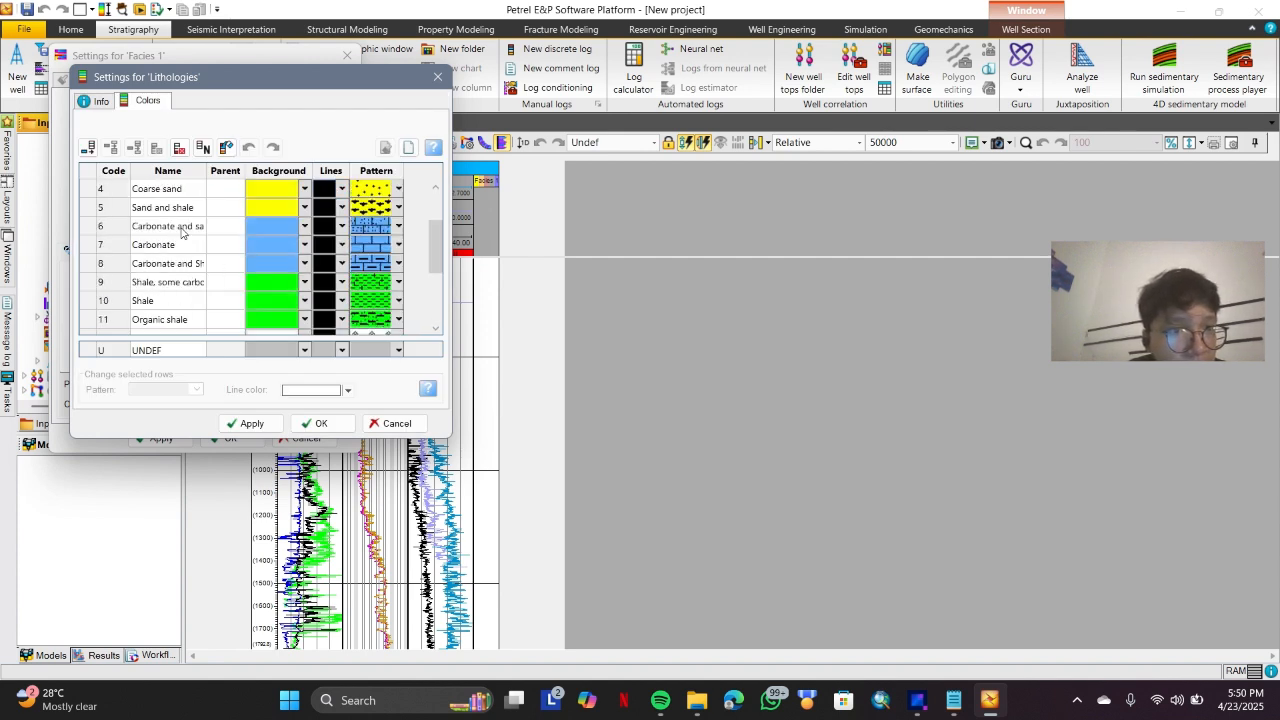
click(181, 148)
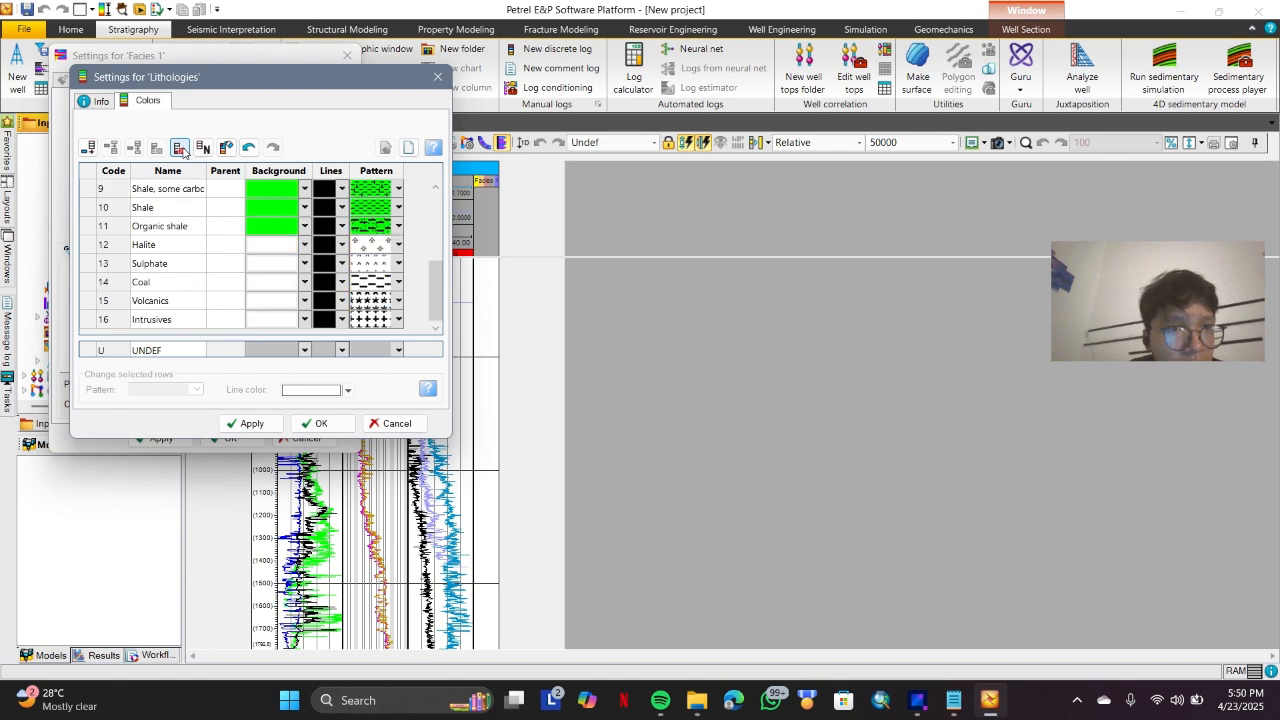
click(183, 152)
click(183, 152)
click(183, 152)
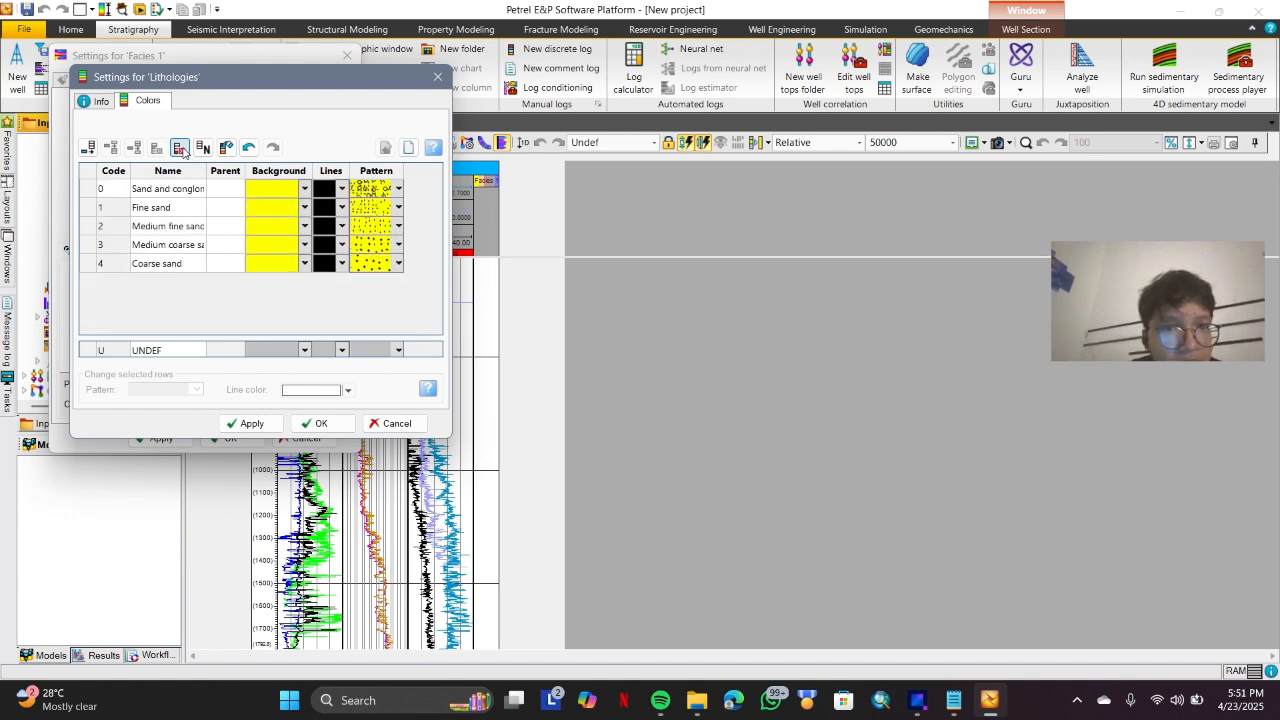
click(183, 152)
click(183, 152)
click(183, 152)
click(183, 152)
click(183, 152)
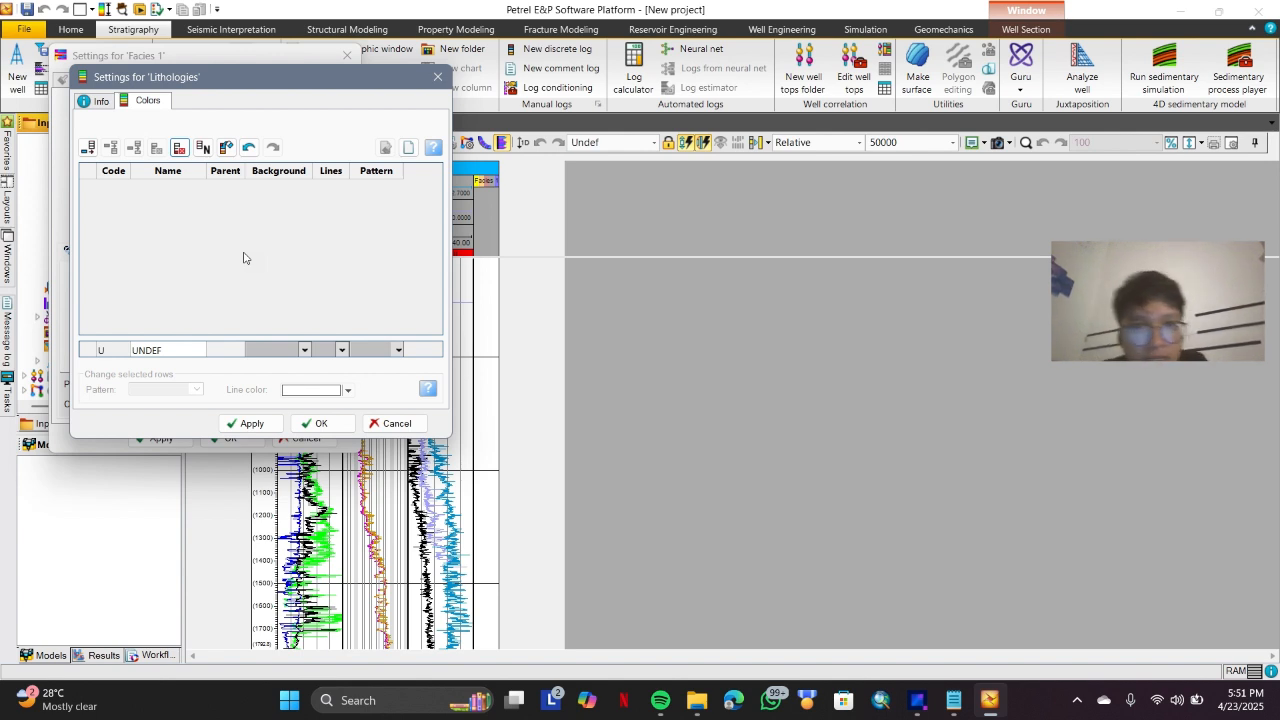
Append four new classes, codes 0 to 3, to the emptied Lithologies color table.
click(88, 147)
click(88, 147)
click(88, 147)
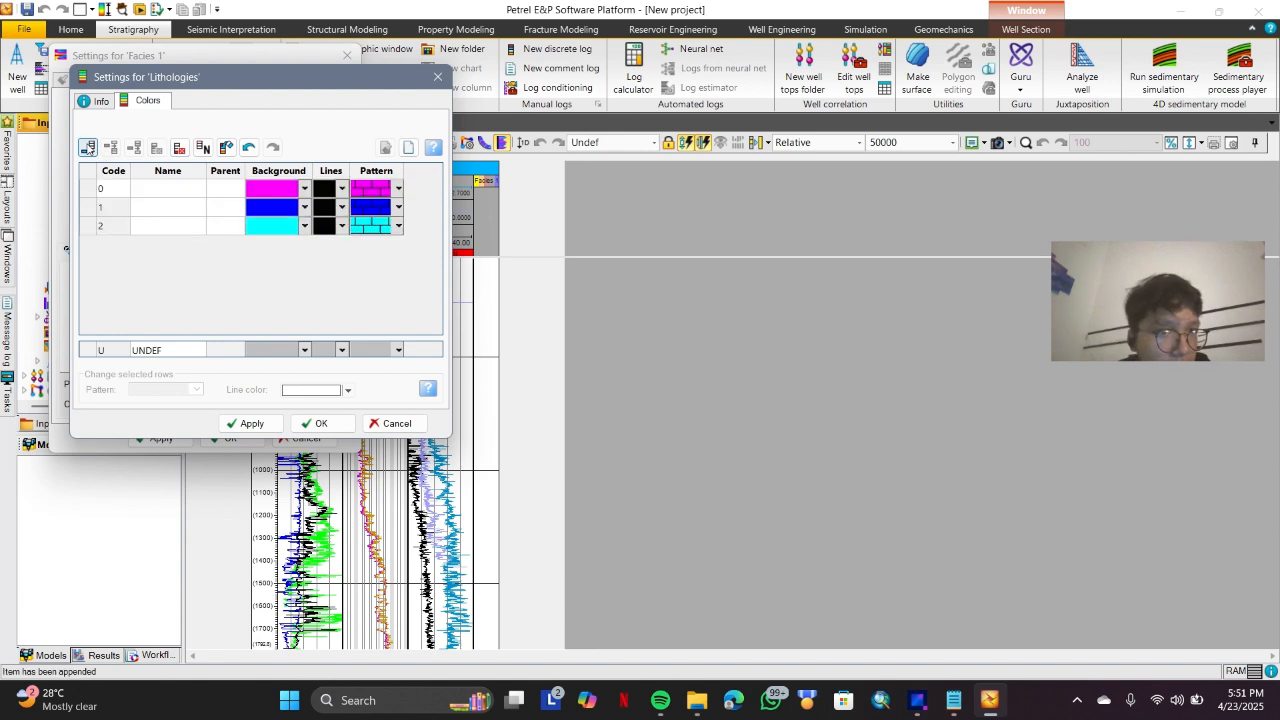
click(88, 147)
Name class 0 Sandstone and class 1 Shale in the Lithologies color table.
click(187, 197)
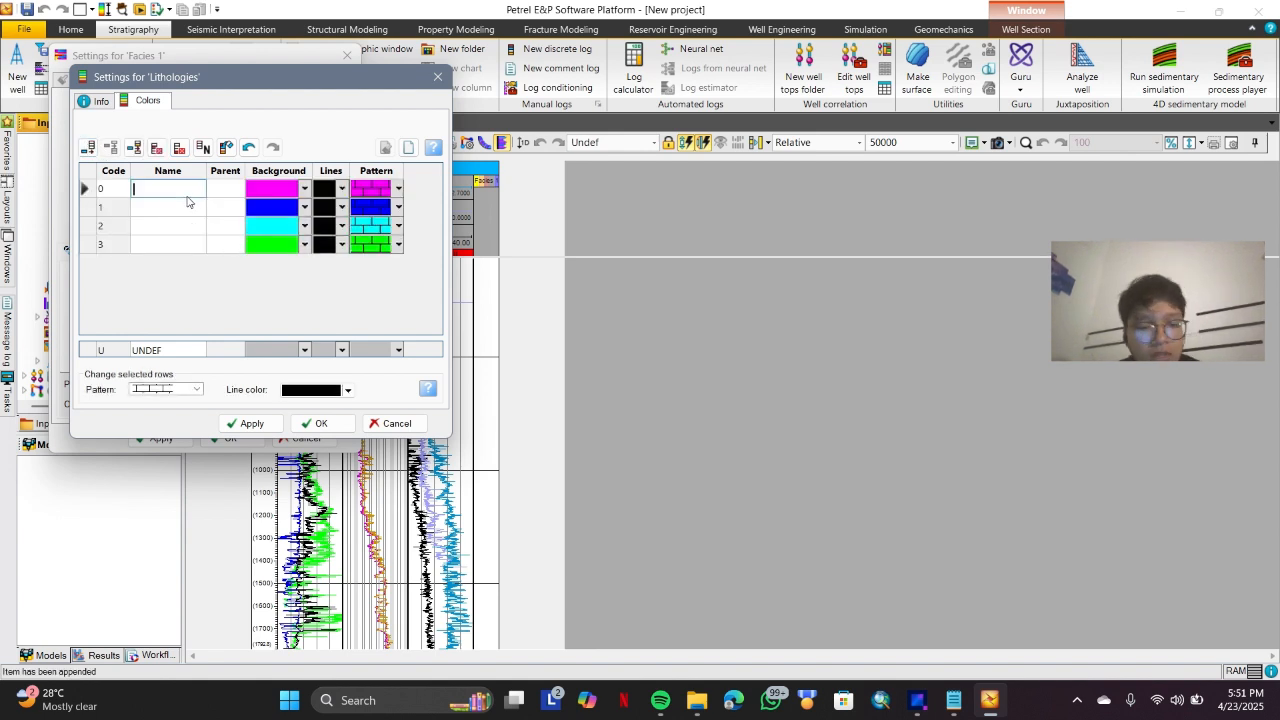
key(Caps_Lock)
key(Caps_Lock)
text(s)
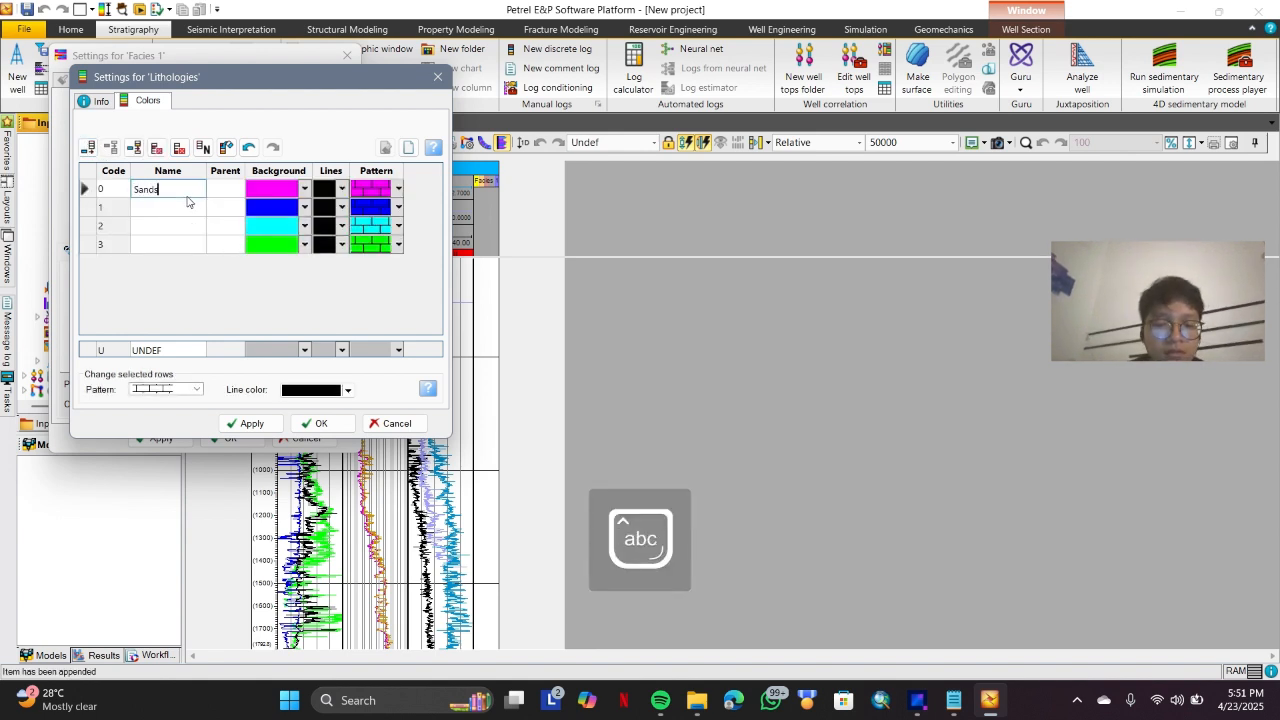
text(andstone)
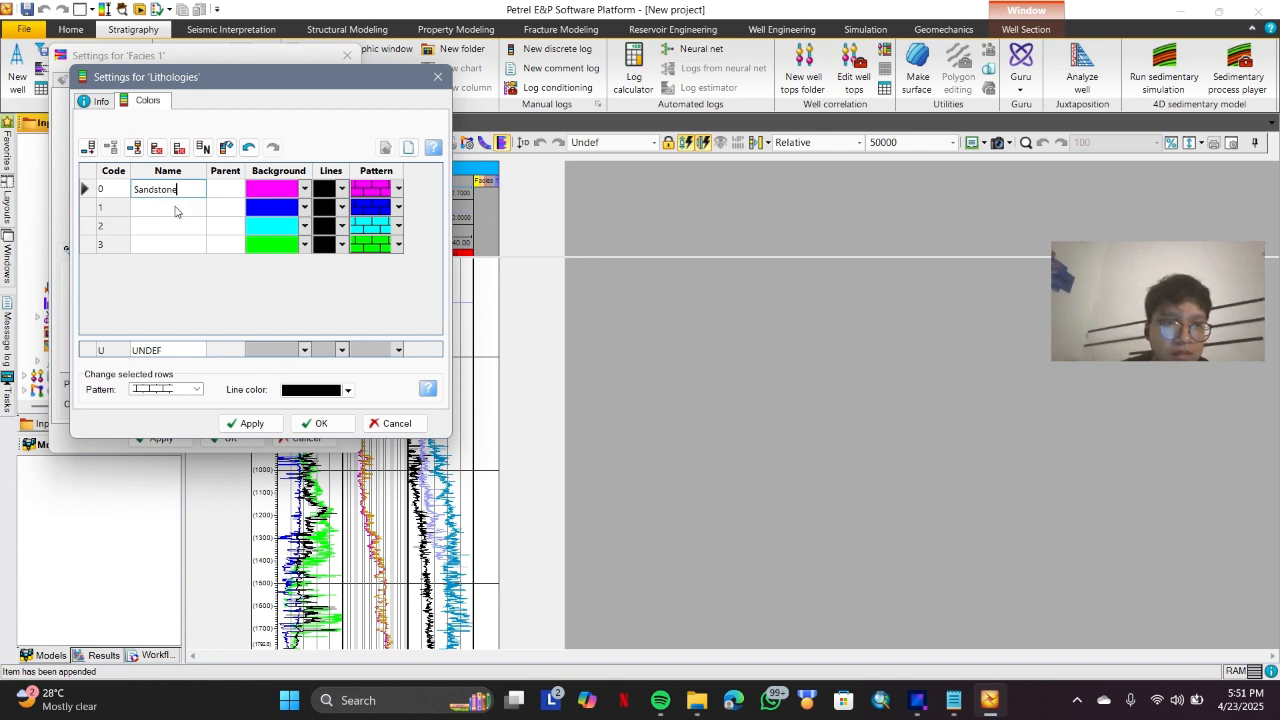
click(176, 208)
key(Caps_Lock)
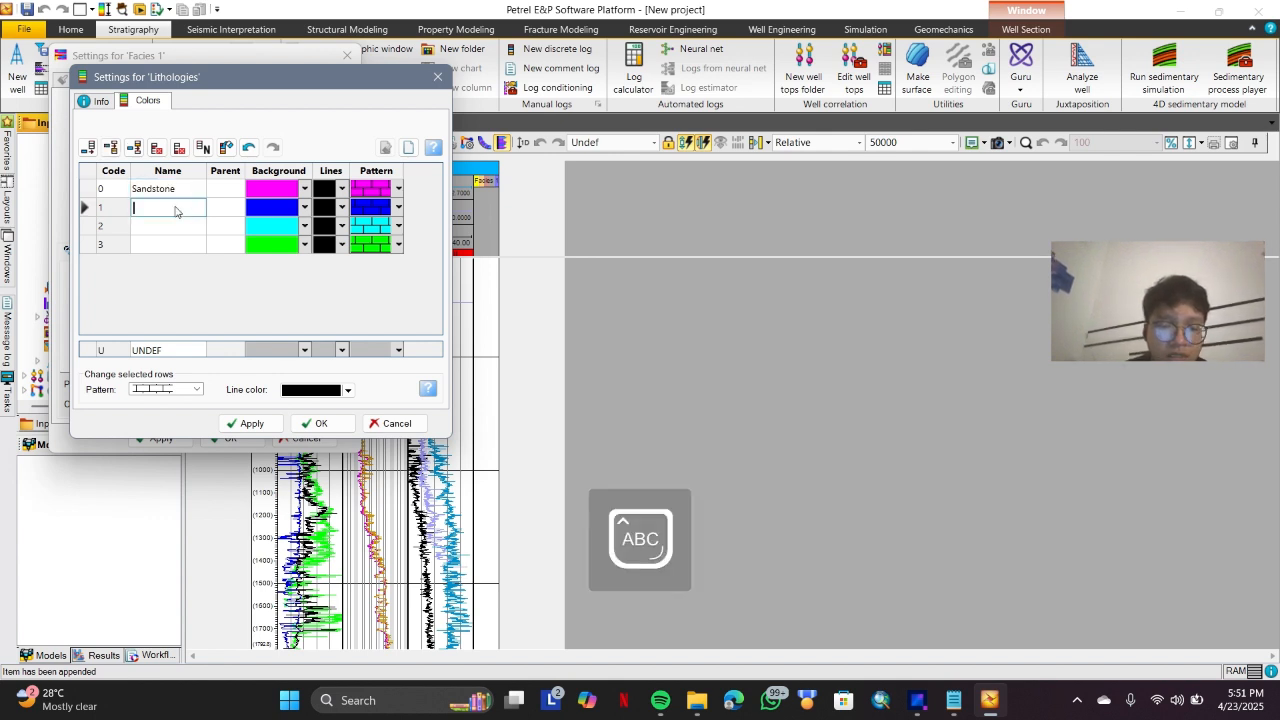
text(S)
key(Caps_Lock)
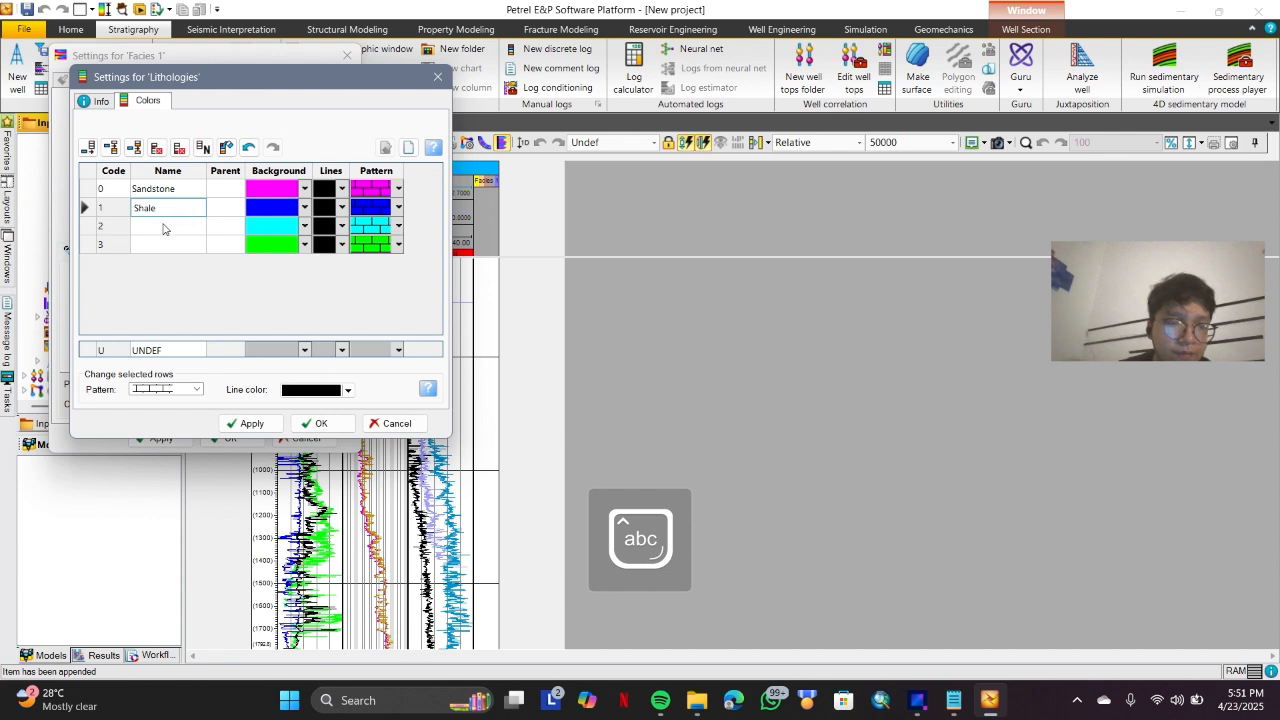
Name class 2 Limestone and class 3 COal in the Lithologies color table.
click(165, 229)
key(Caps_Lock)
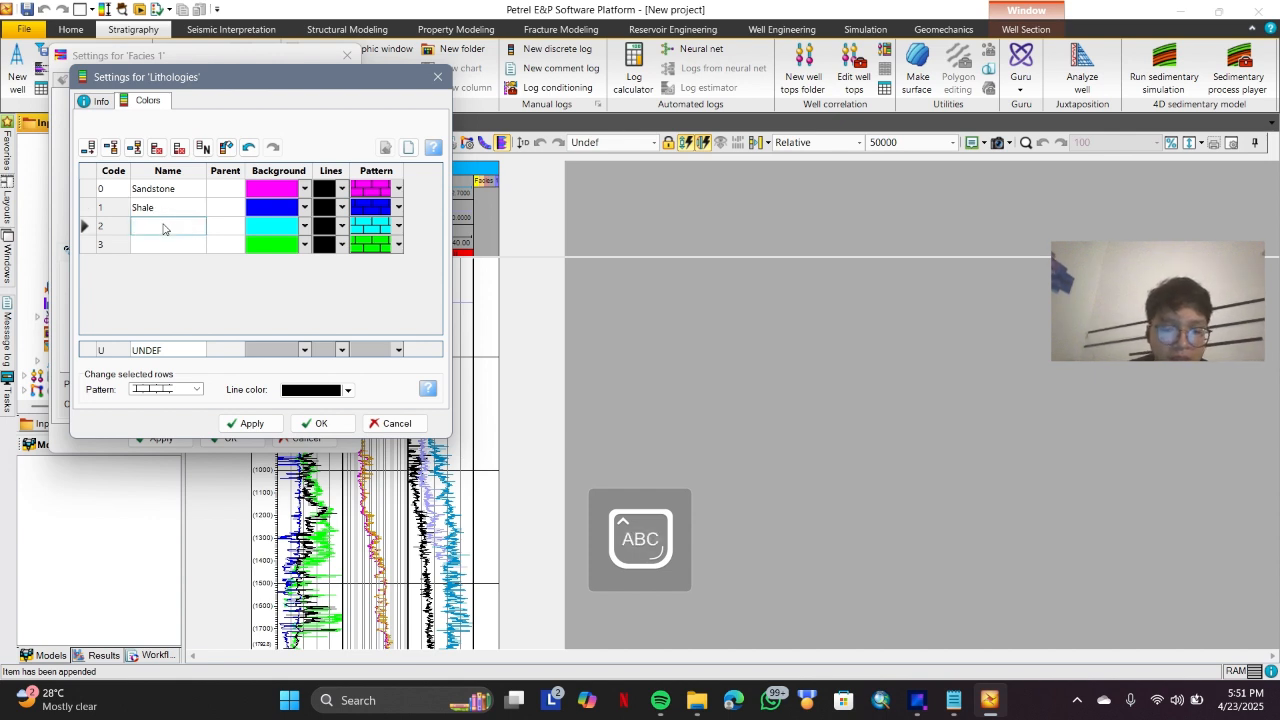
text(L)
key(Caps_Lock)
text(imeston)
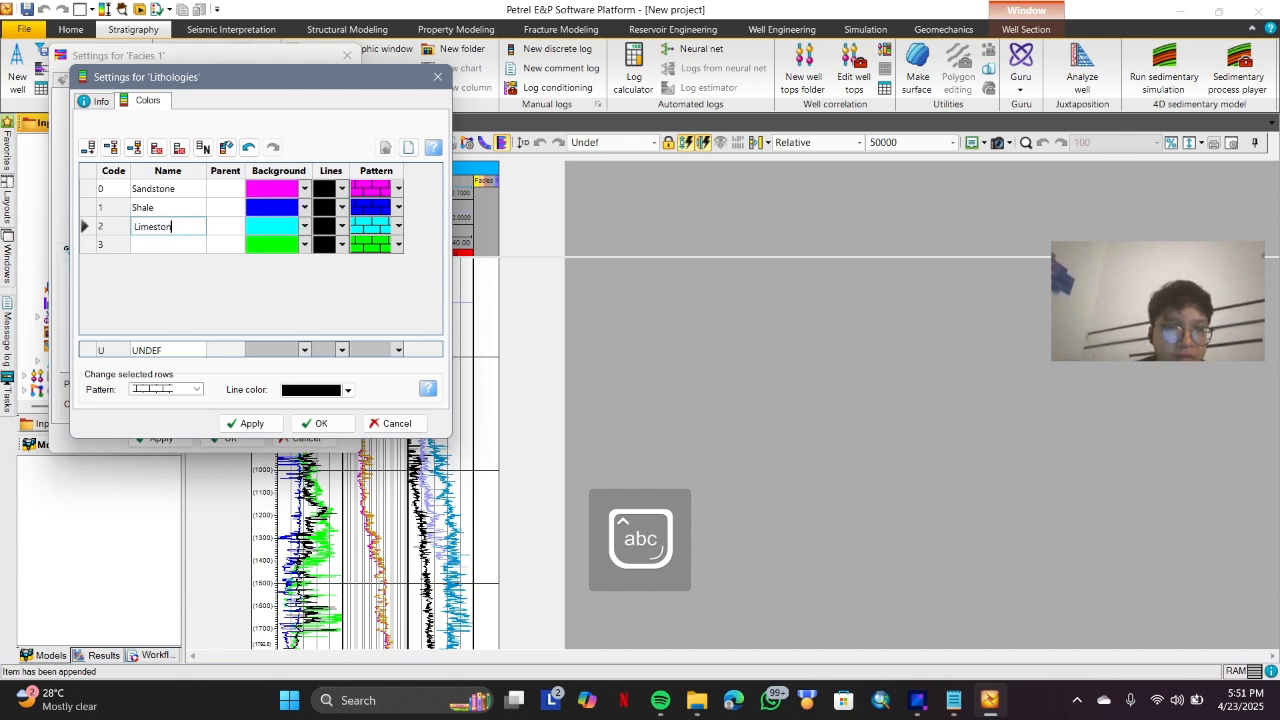
text(e)
click(165, 247)
key(Caps_Lock)
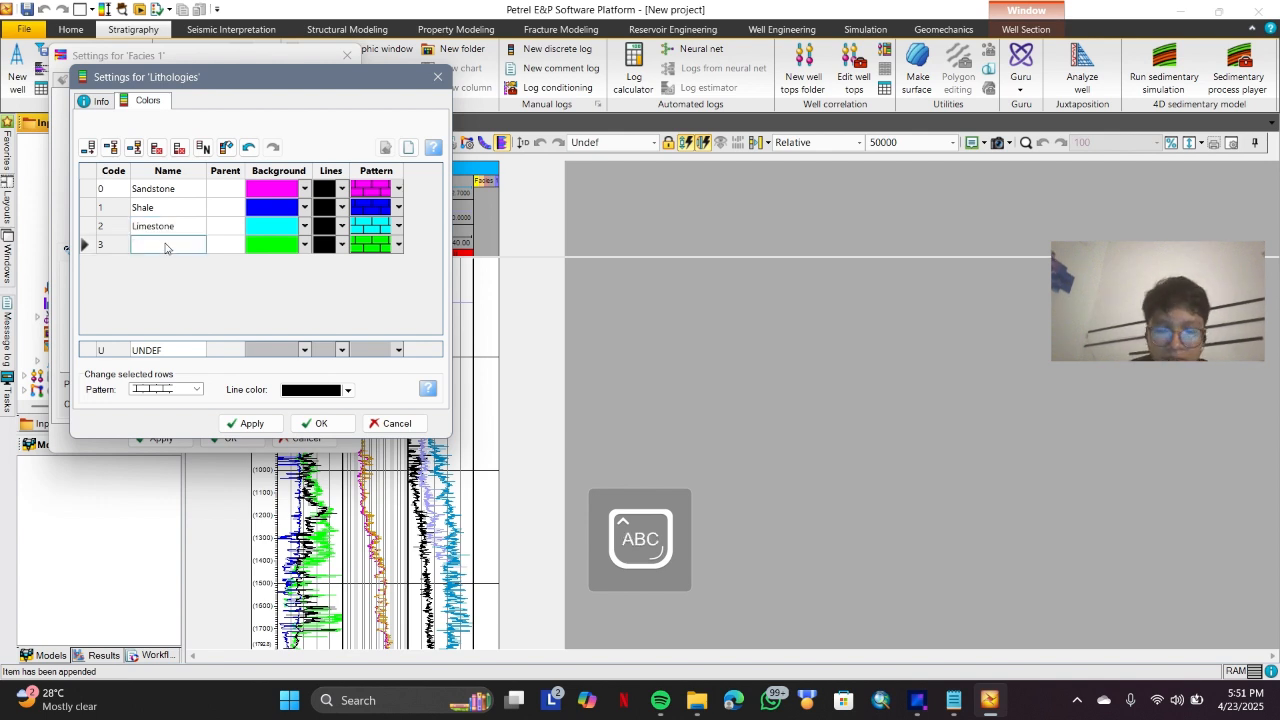
text(C)
key(Caps_Lock)
text(Oal)
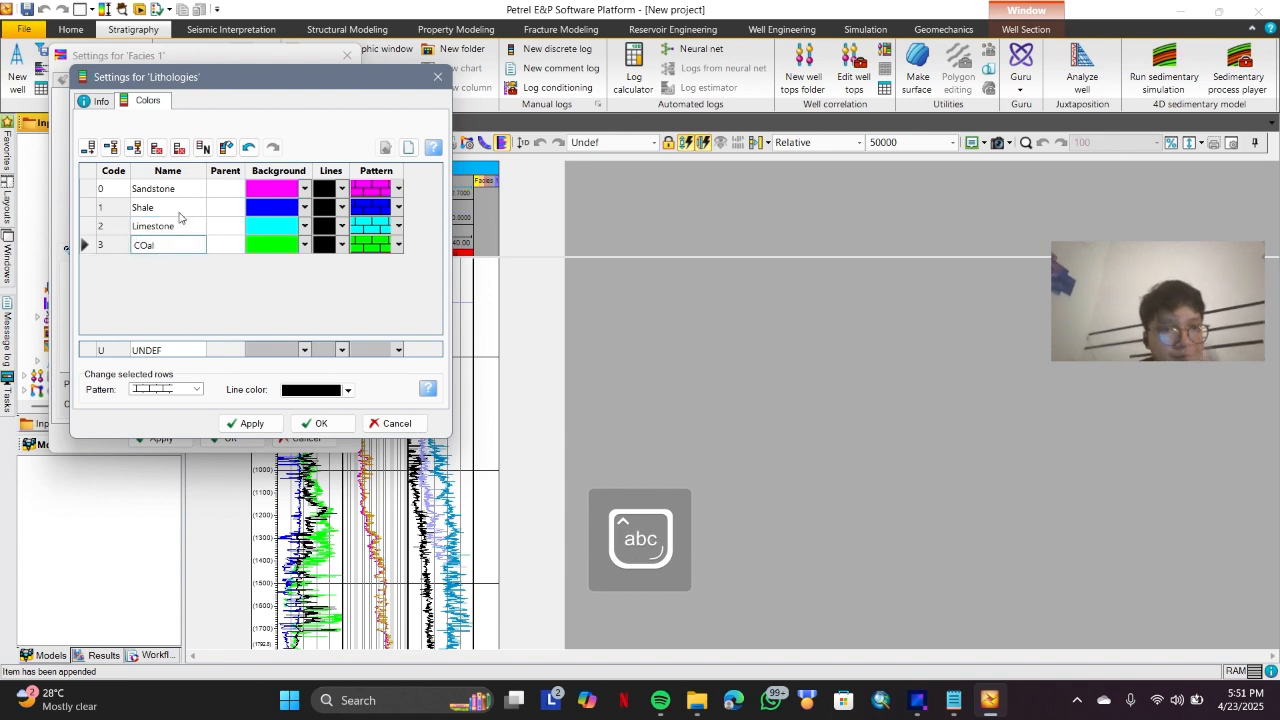
Set the background colors of Sandstone to yellow and Shale to dark green in the Lithologies color table.
click(308, 189)
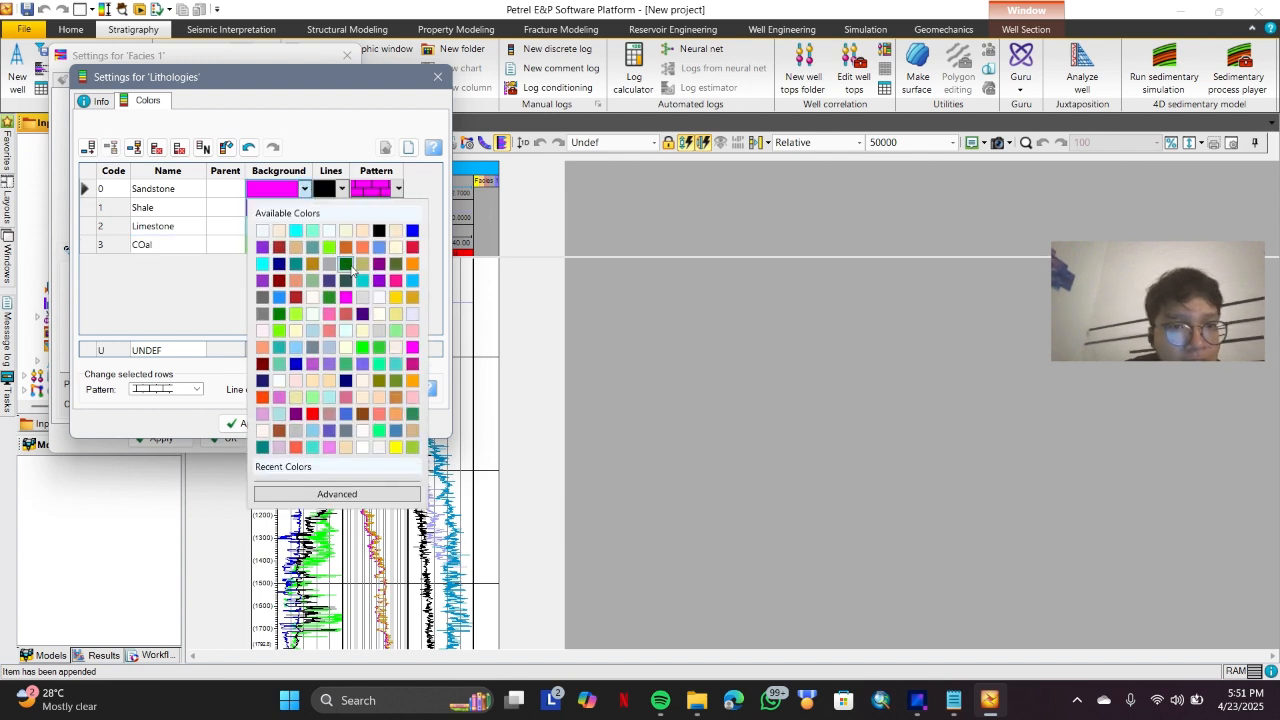
click(396, 297)
click(304, 208)
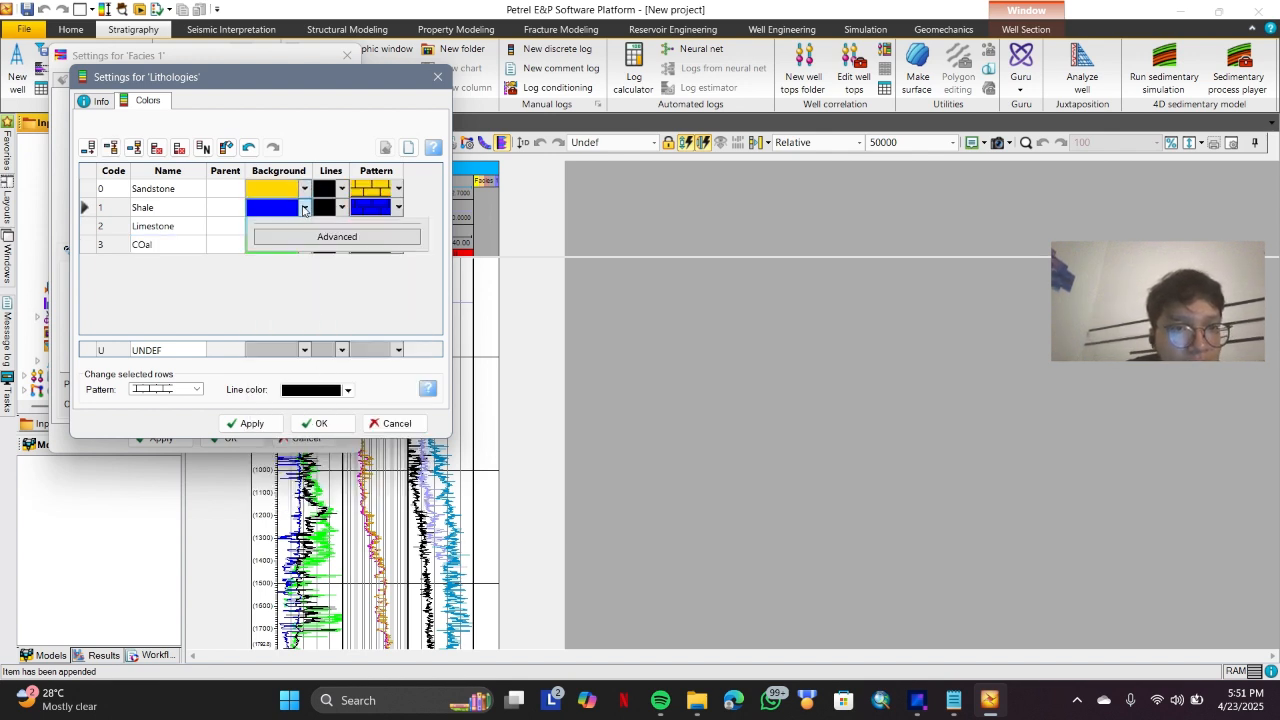
click(303, 209)
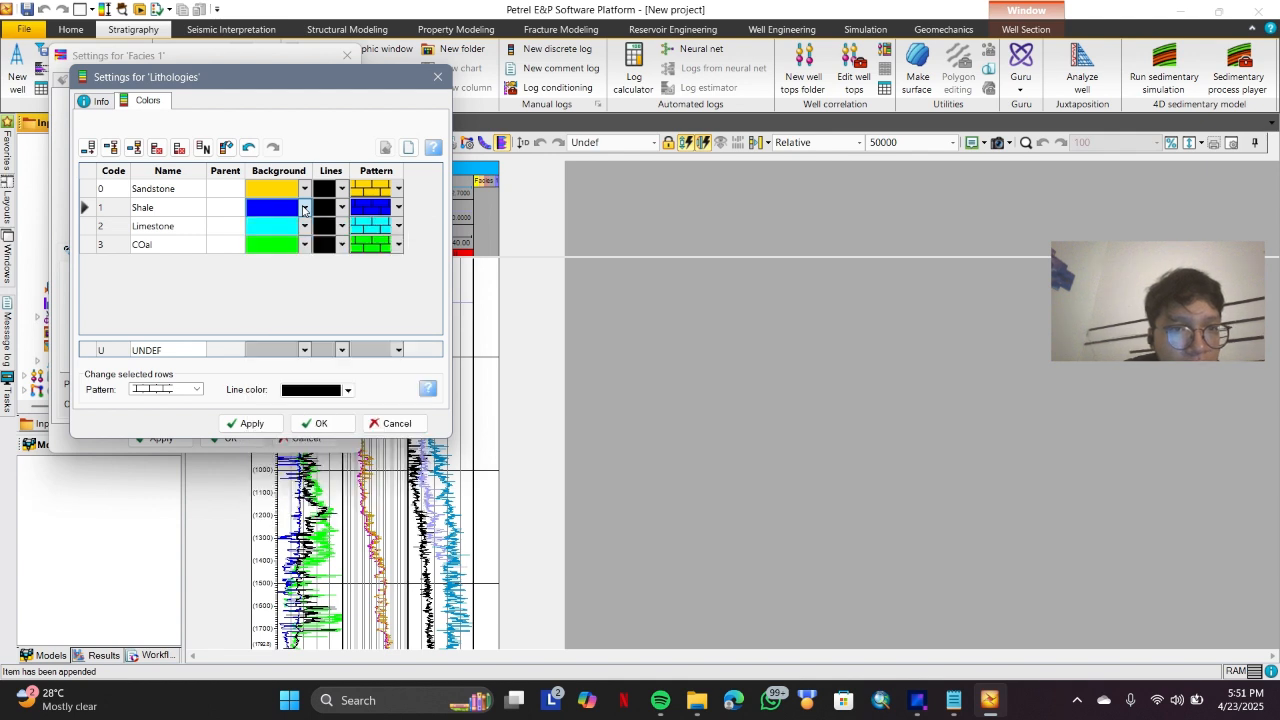
click(302, 209)
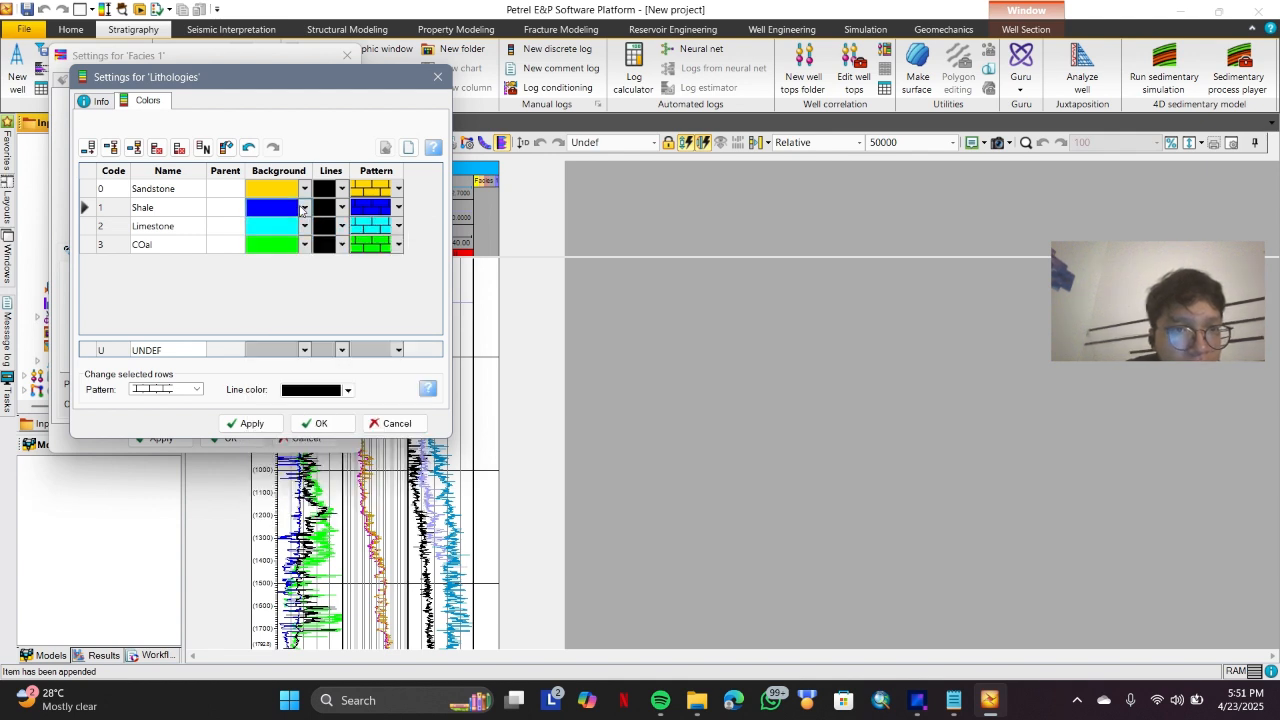
click(277, 334)
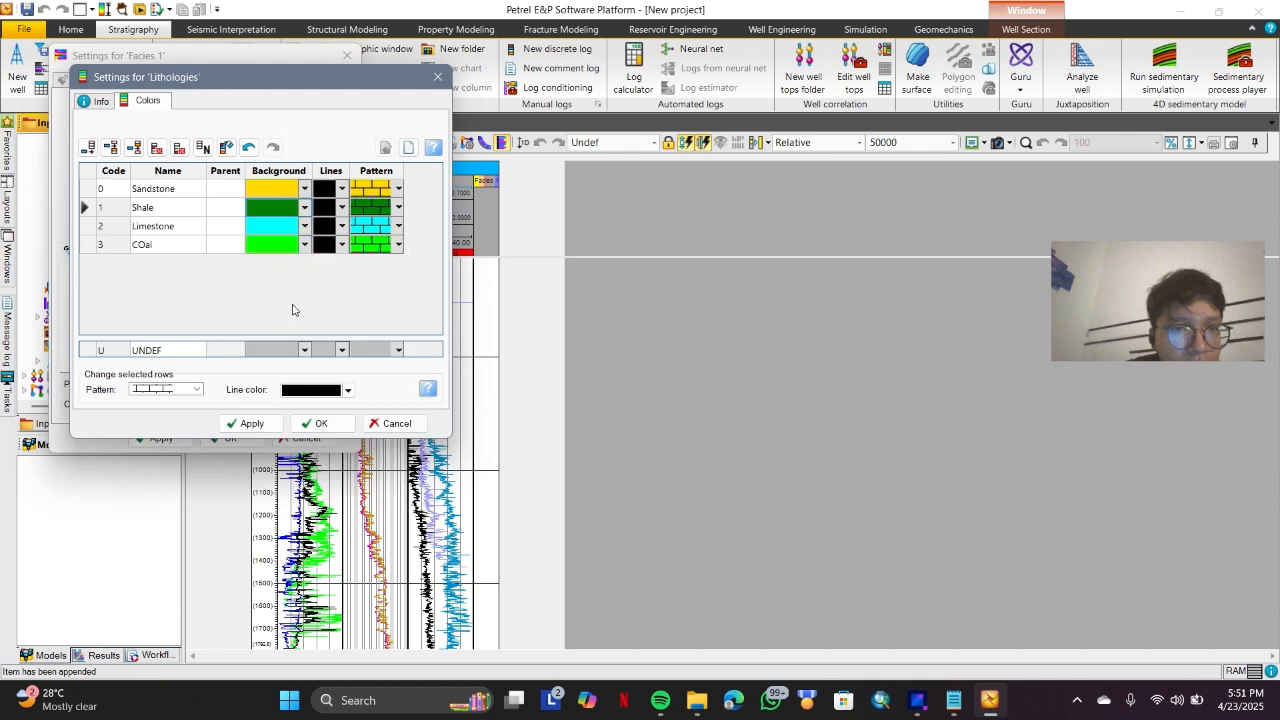
Set the background colors of Limestone to blue and COal to black in the Lithologies color table.
click(304, 226)
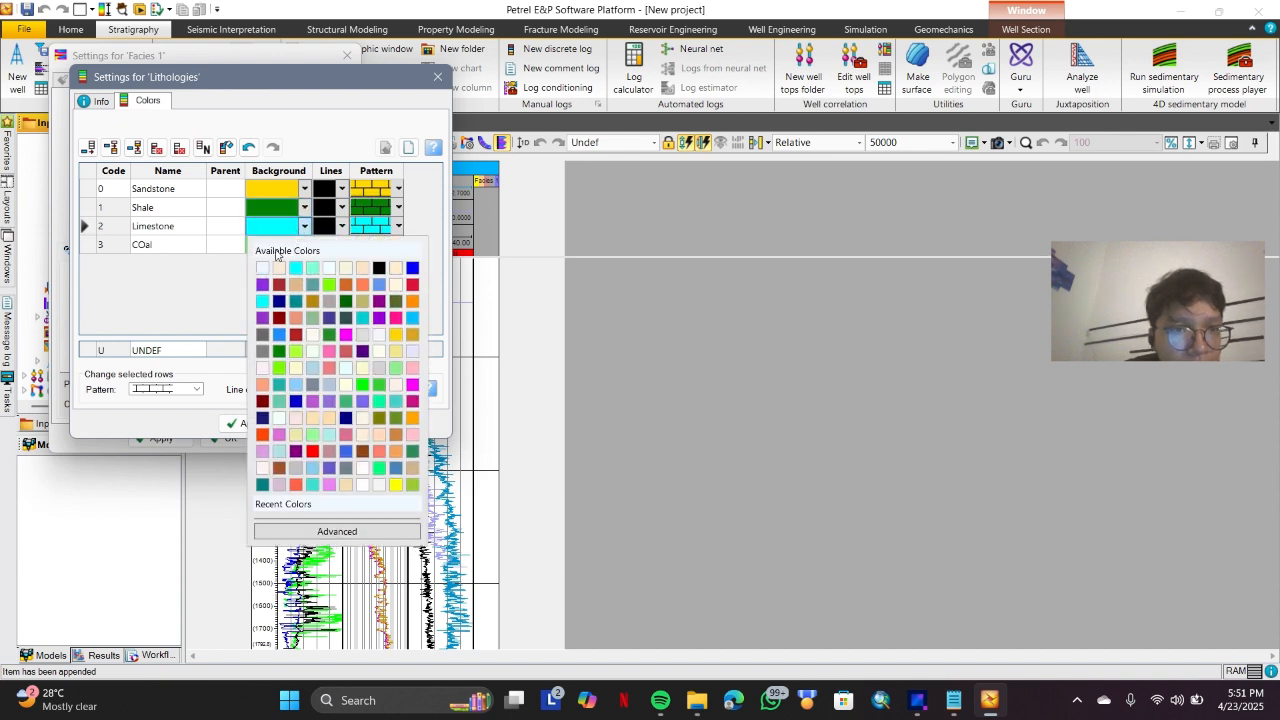
click(412, 267)
click(305, 245)
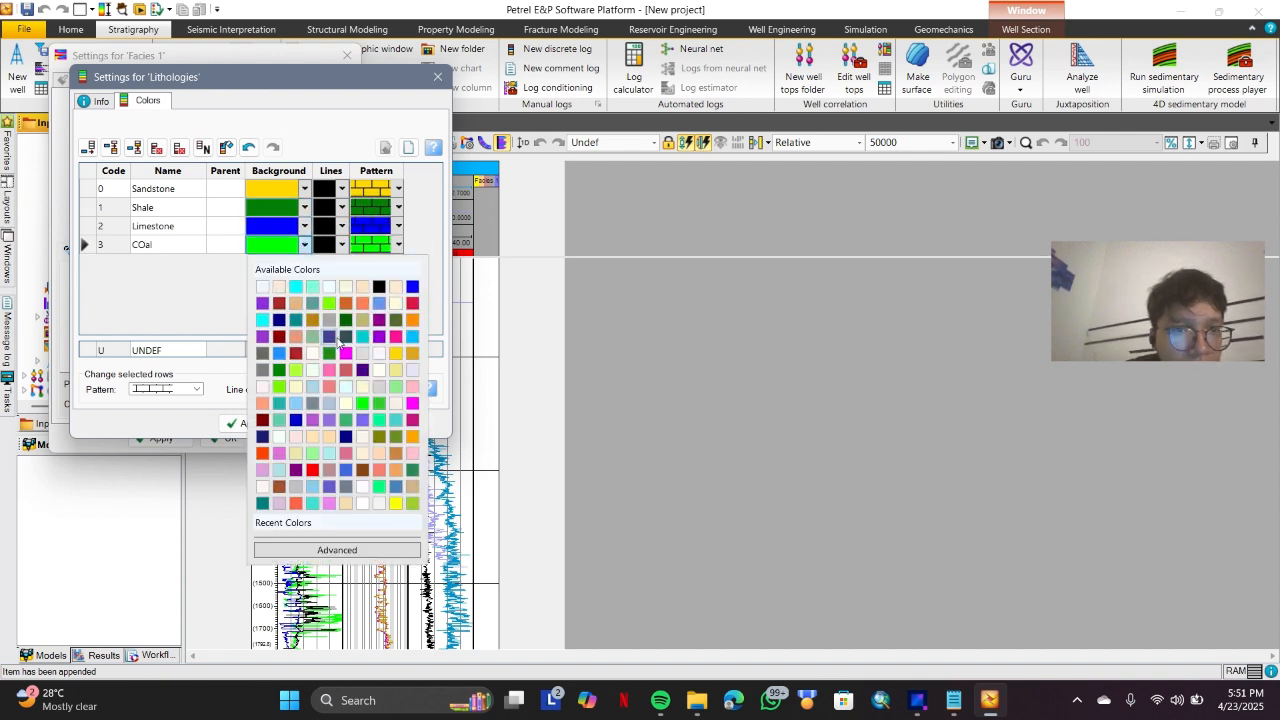
click(379, 288)
Correct the name of class 3 to Coal in the Lithologies color table.
double_click(175, 243)
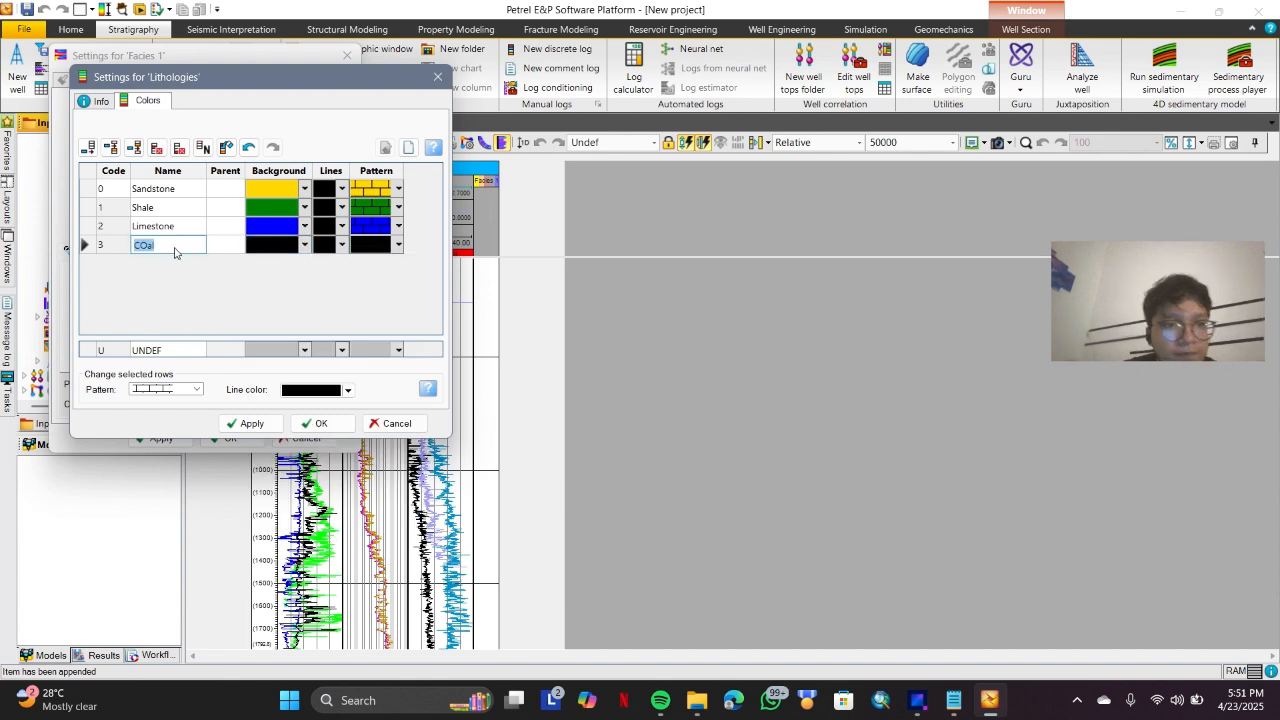
key(Caps_Lock)
key(Caps_Lock)
text(Coal)
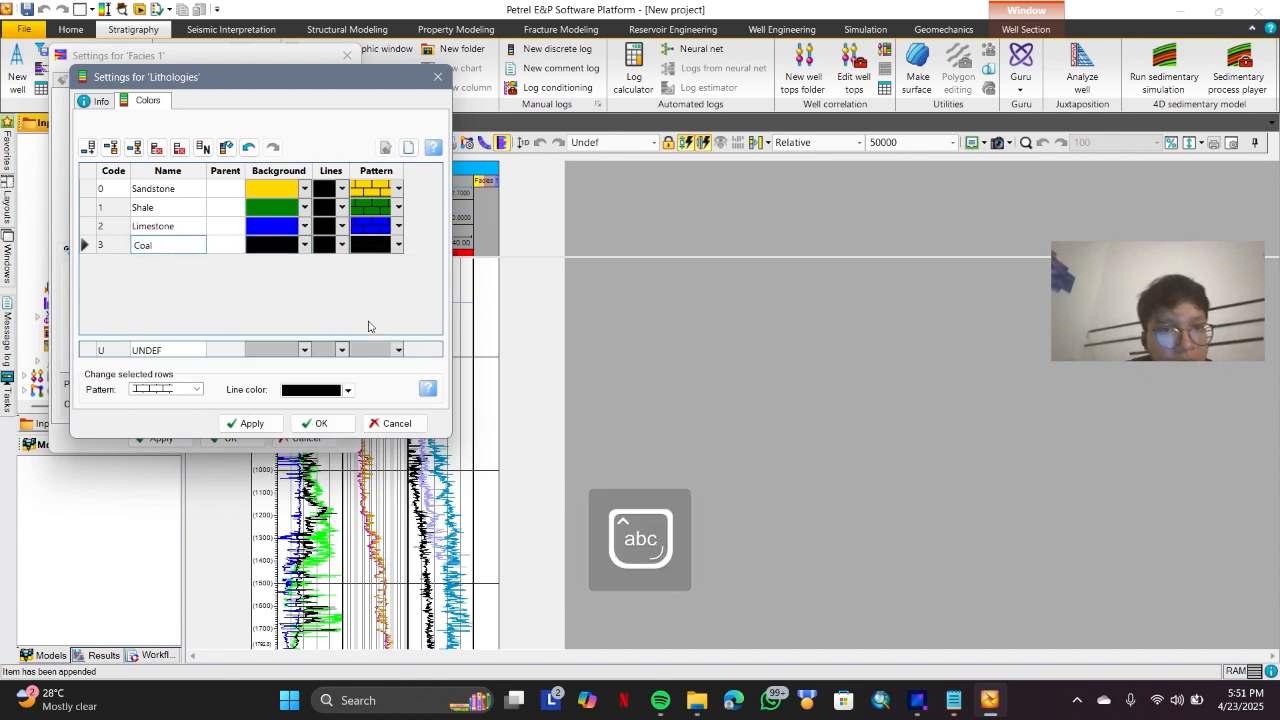
Replace the brick patterns of Sandstone and Shale with the blank pattern for plain solid fills.
click(398, 188)
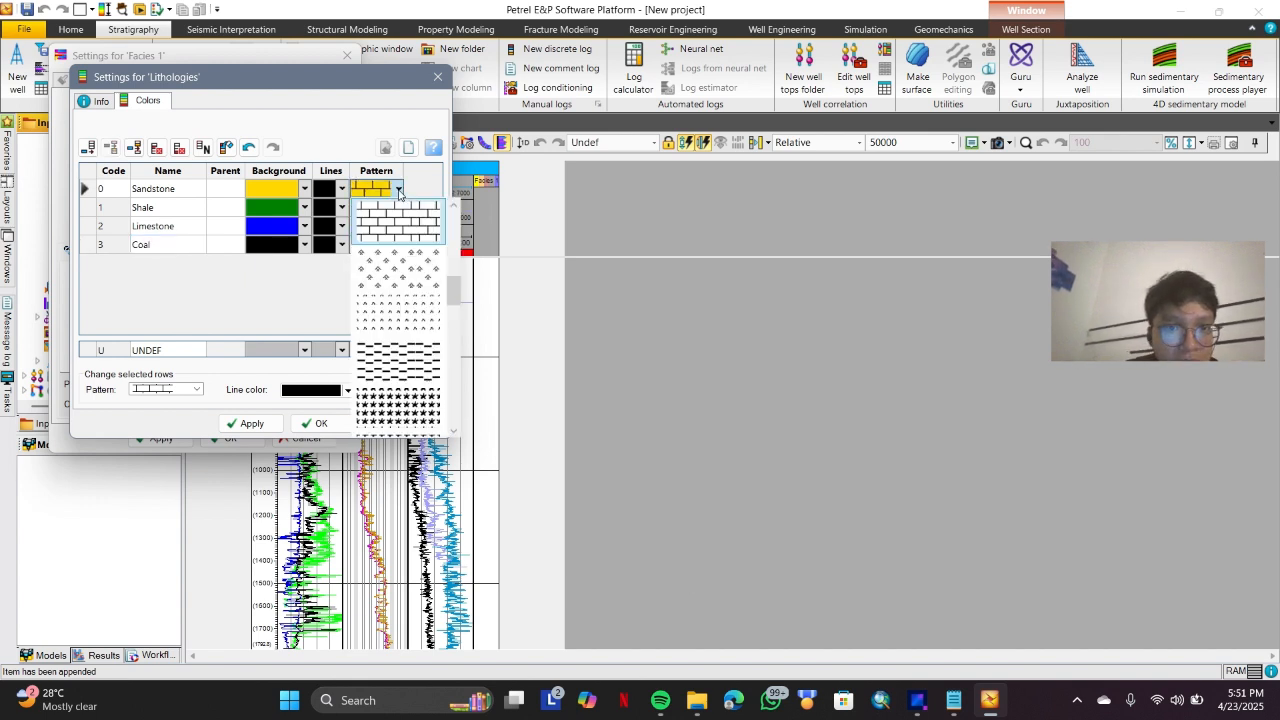
drag(450, 286, 451, 215)
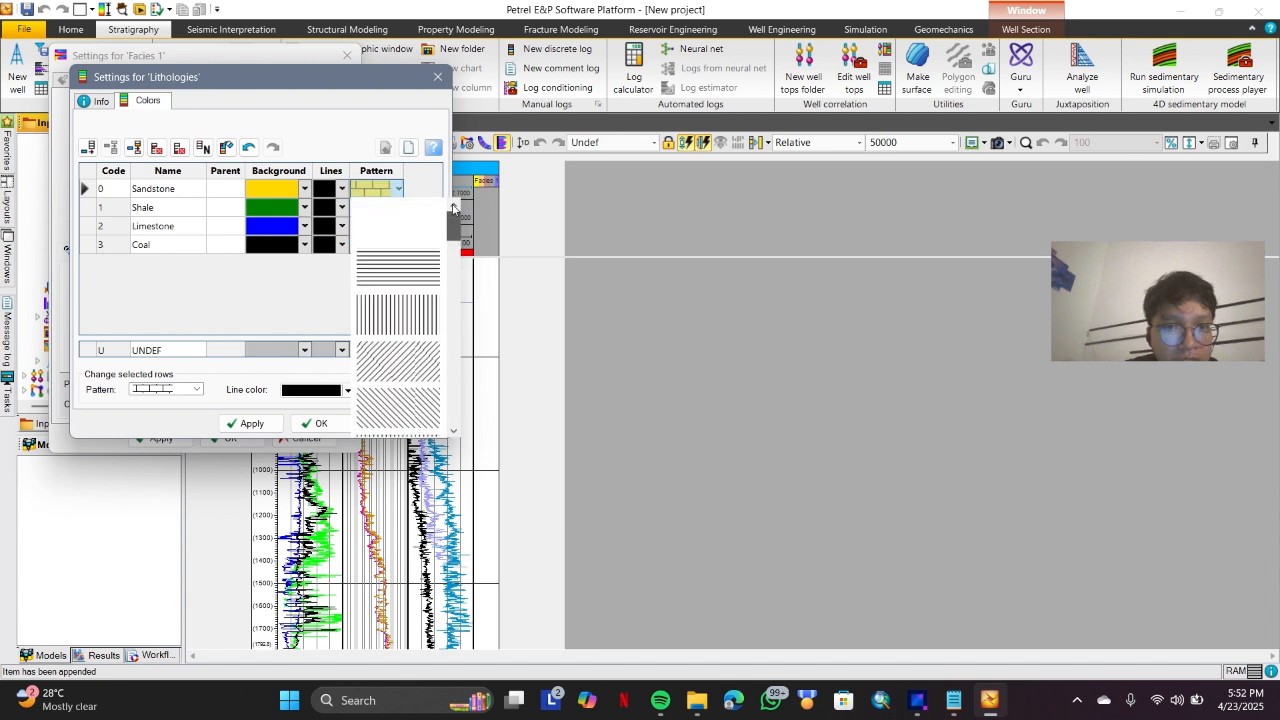
click(391, 221)
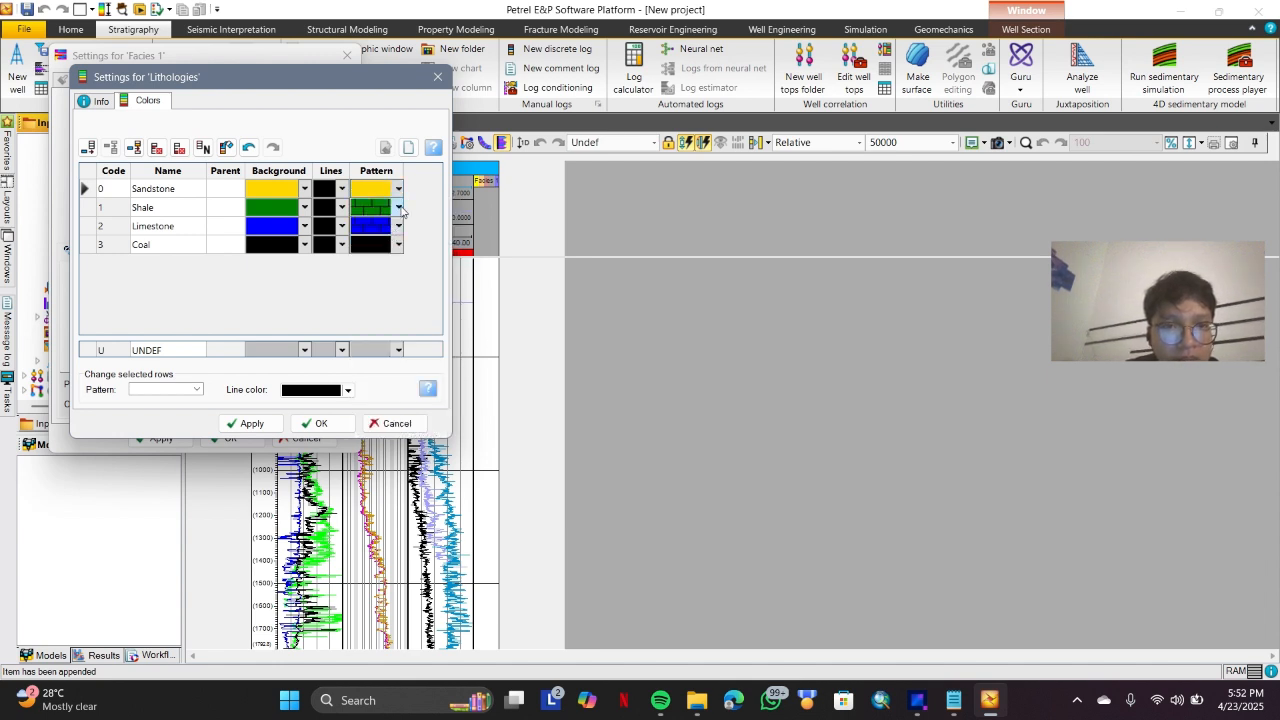
click(398, 207)
drag(451, 282, 465, 230)
click(423, 240)
Replace the brick patterns of Limestone and Coal with the blank pattern for plain solid fills.
click(400, 226)
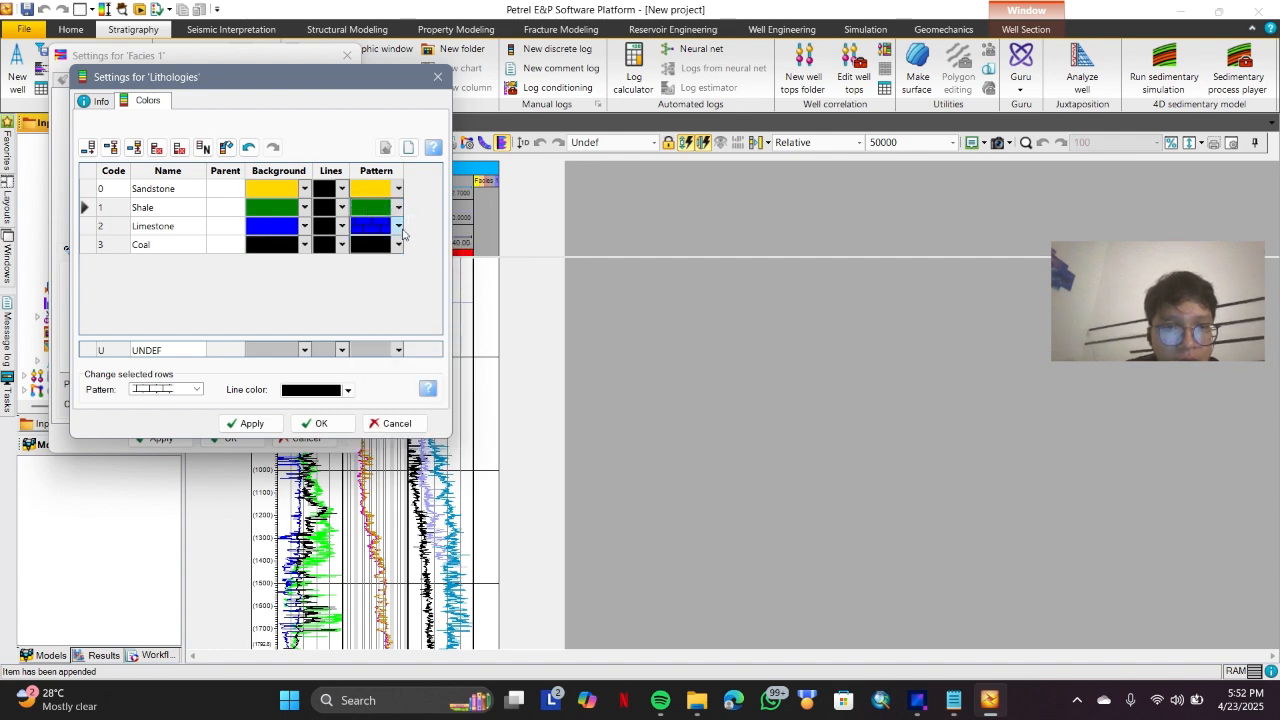
drag(455, 327, 455, 250)
click(397, 257)
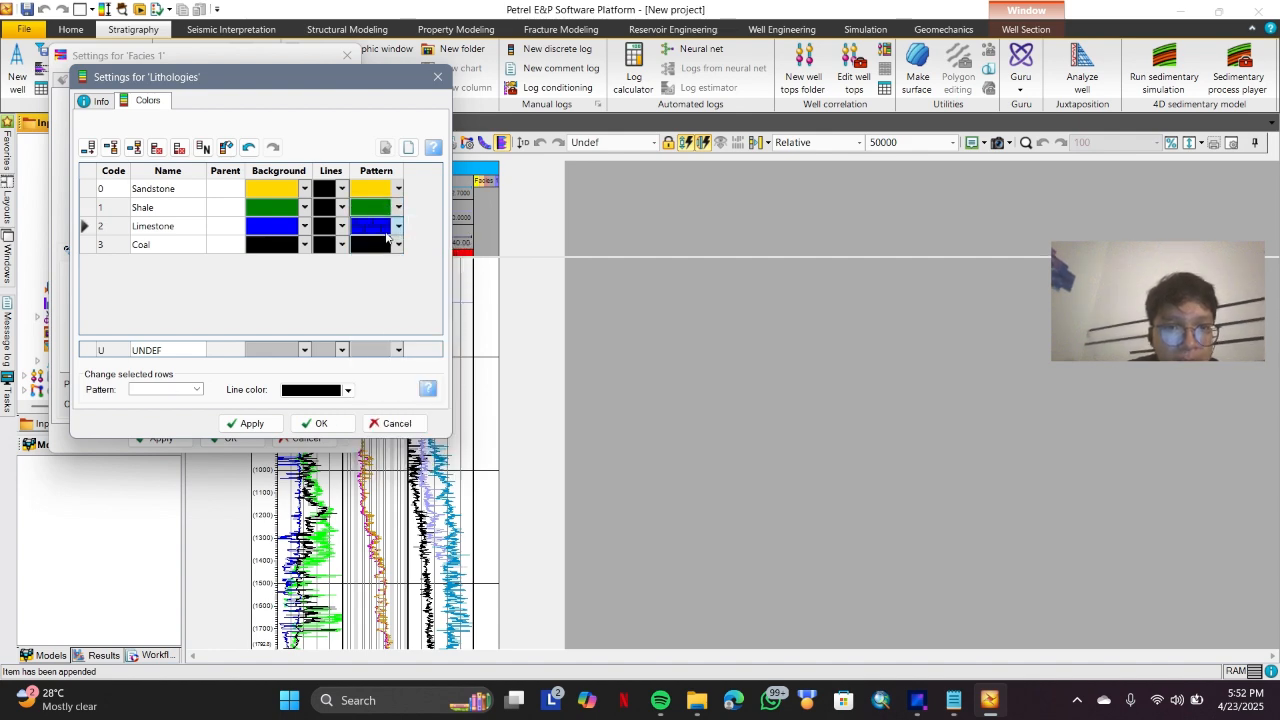
click(400, 245)
drag(458, 336, 459, 248)
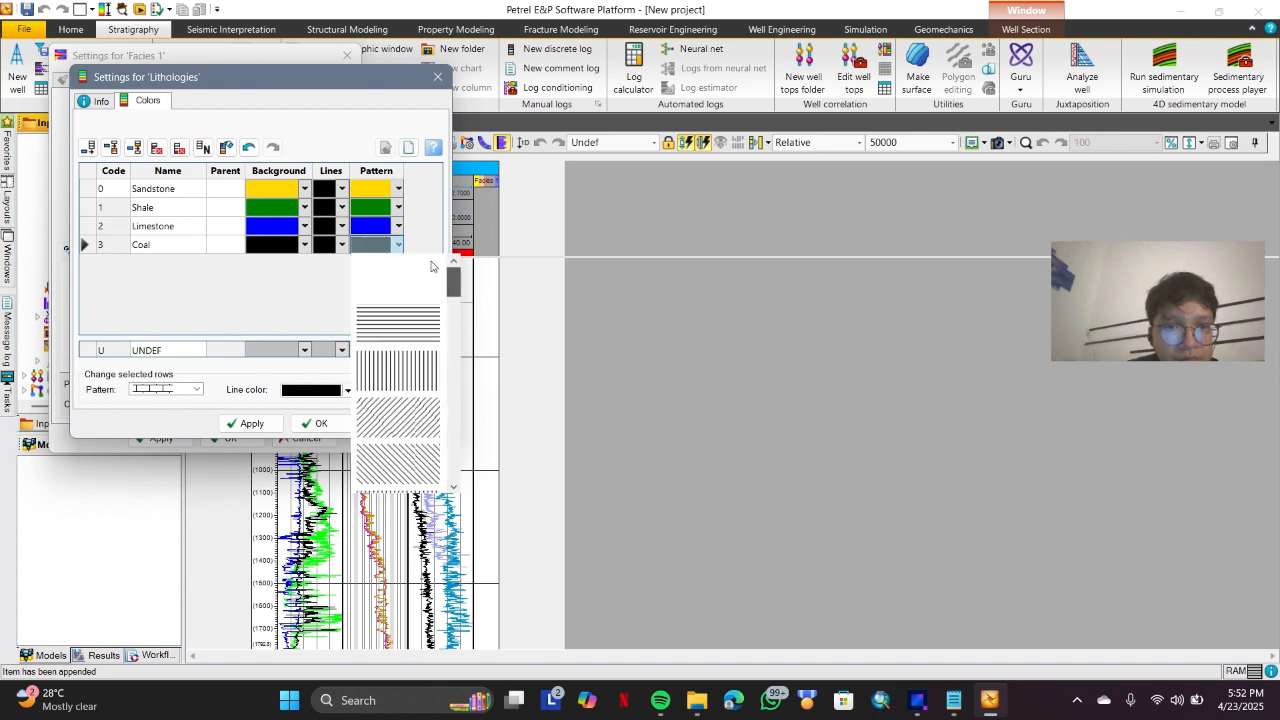
click(416, 268)
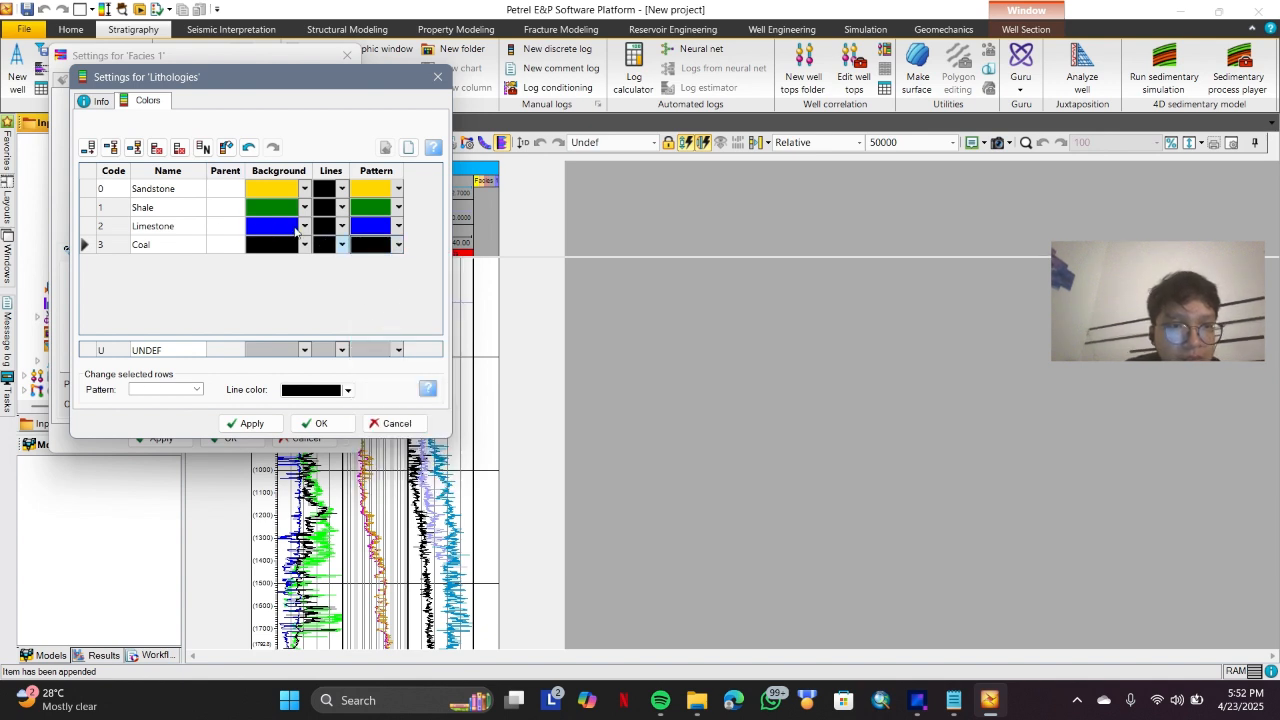
Apply the edited Lithologies color table and the discrete log's settings, closing both settings dialogs.
click(256, 424)
click(310, 427)
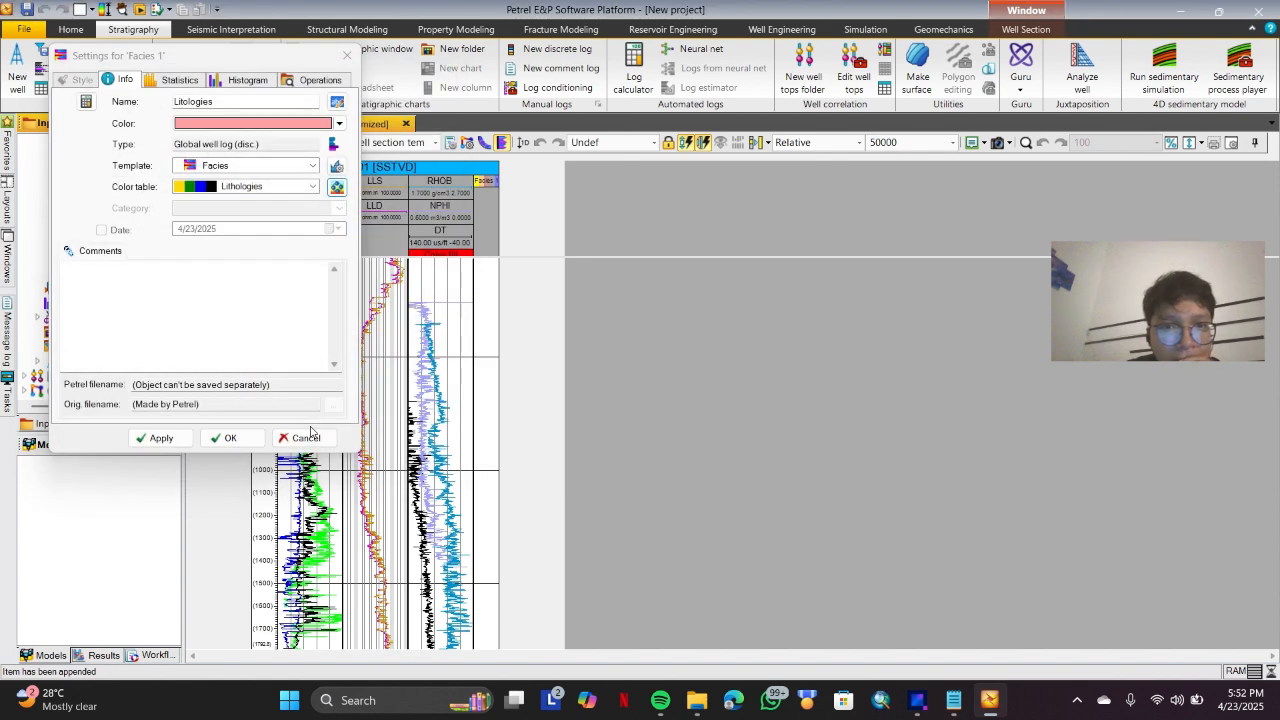
click(154, 438)
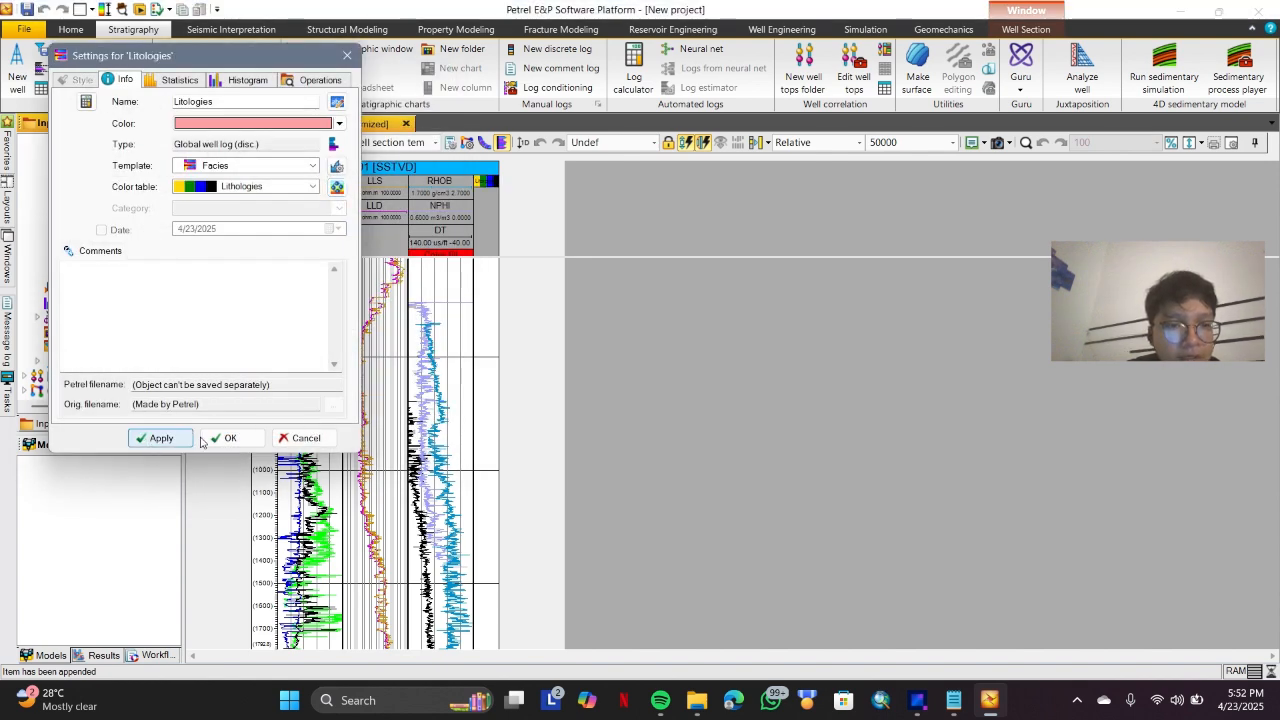
click(225, 439)
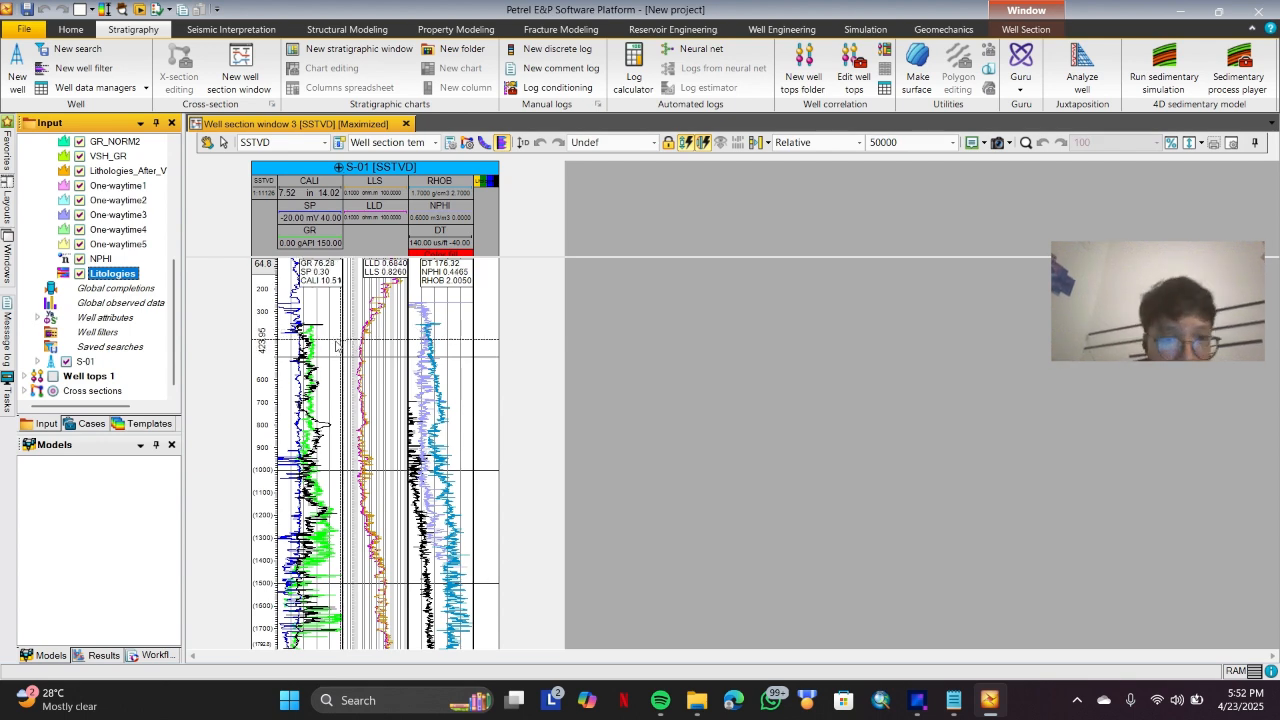
scroll(313, 348, down, 2)
scroll(315, 349, up, 5)
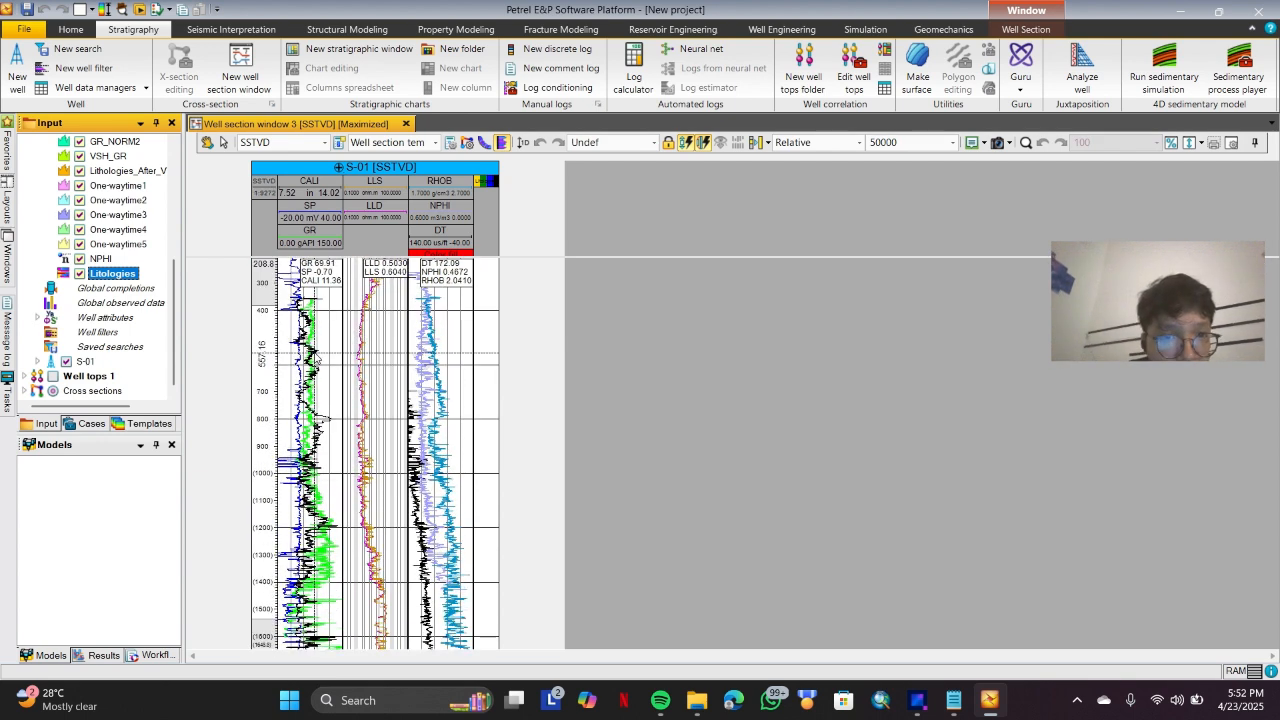
scroll(314, 351, up, 1)
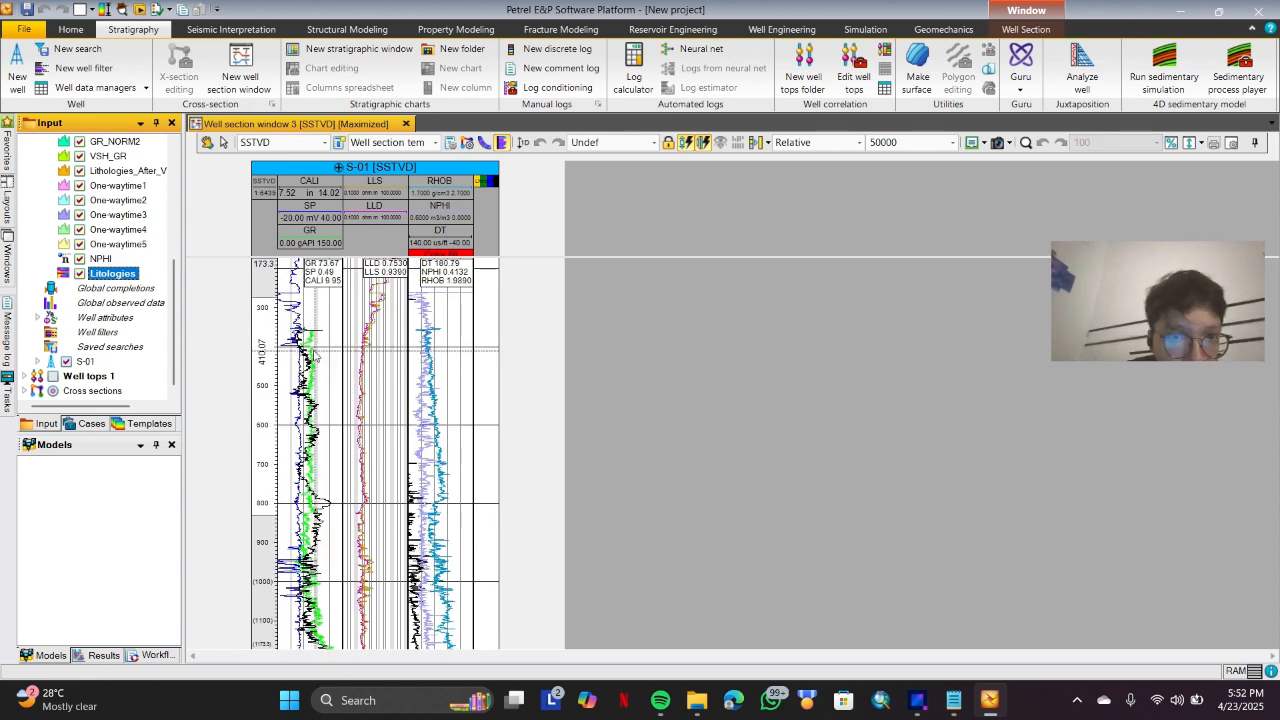
scroll(316, 356, up, 1)
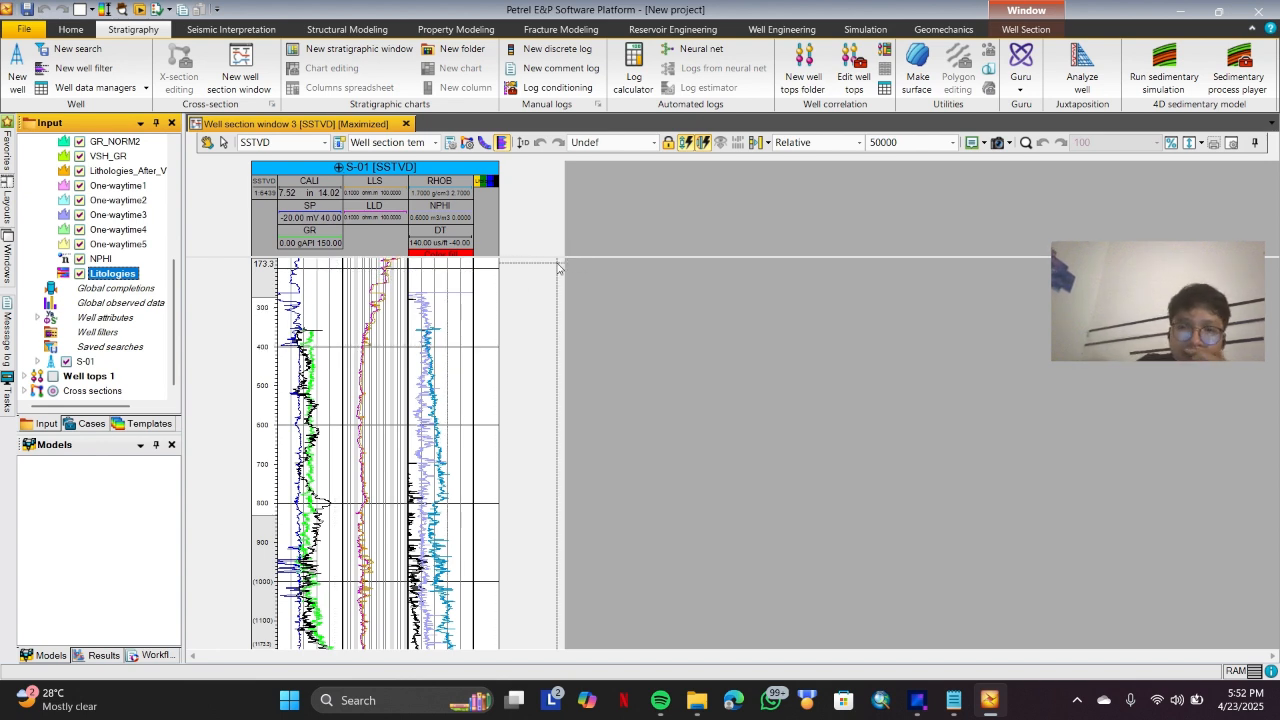
drag(559, 267, 531, 306)
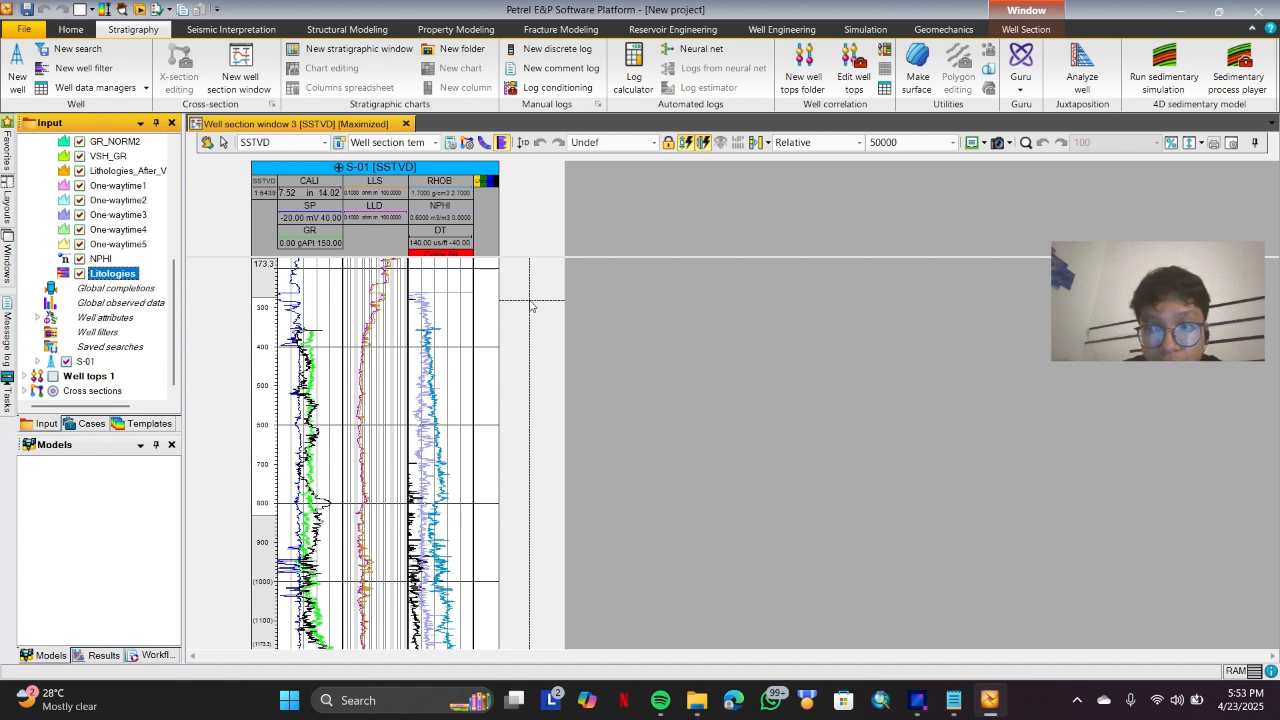
drag(531, 306, 520, 302)
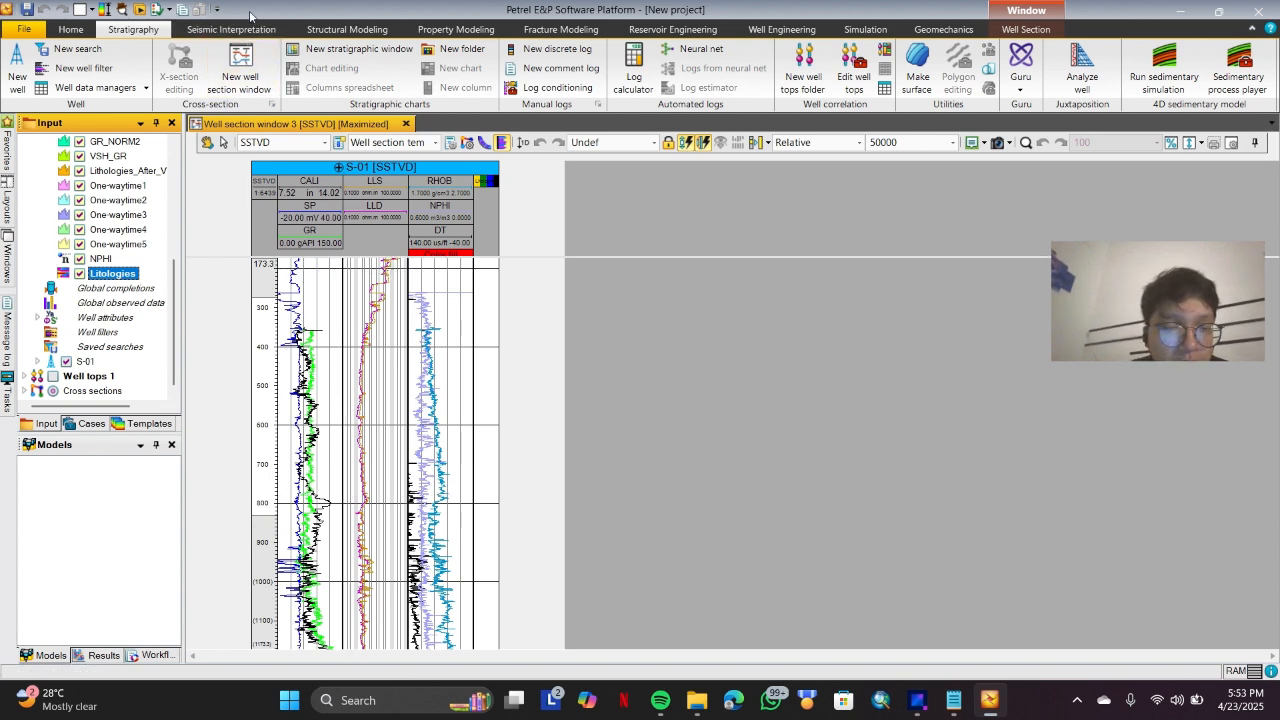
click(262, 92)
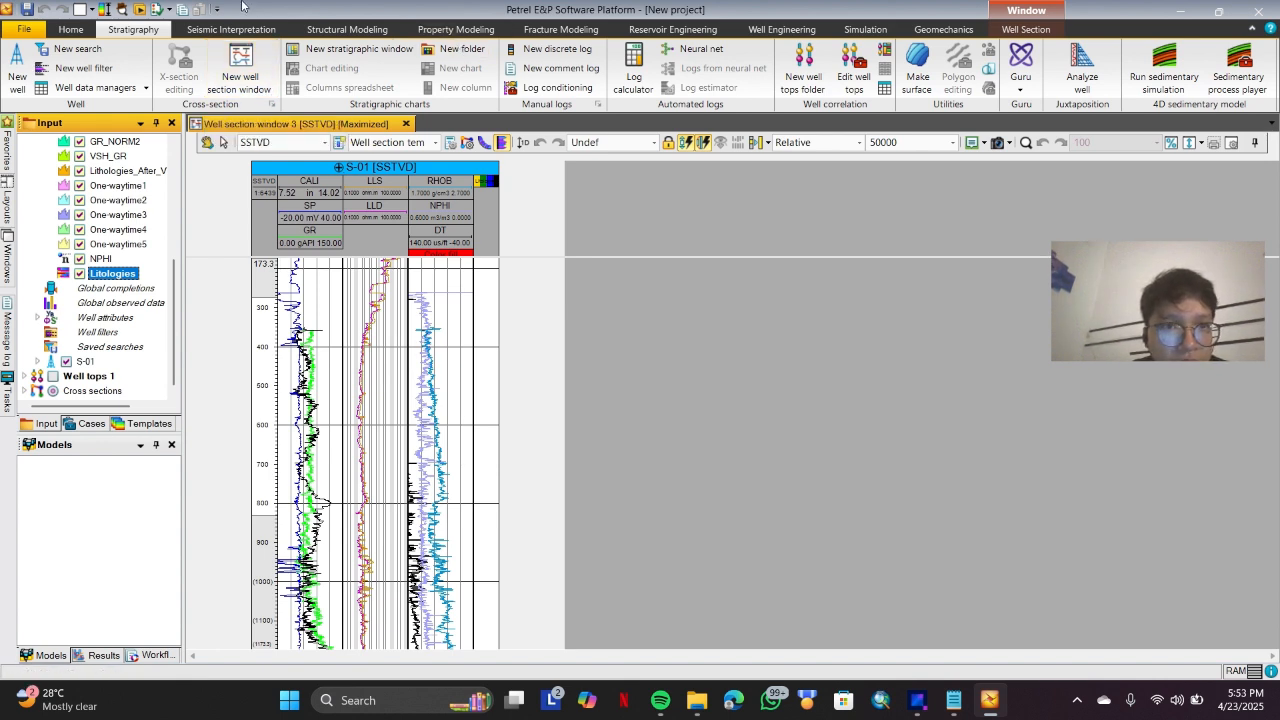
click(72, 30)
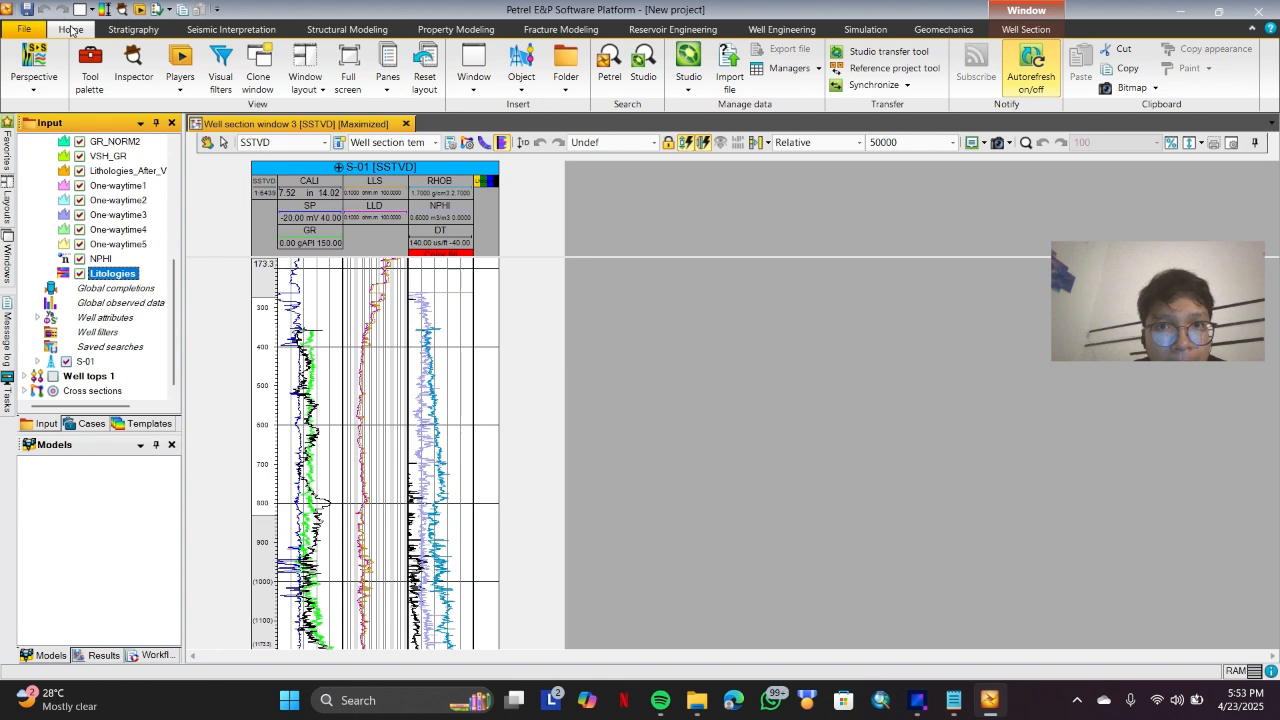
click(128, 30)
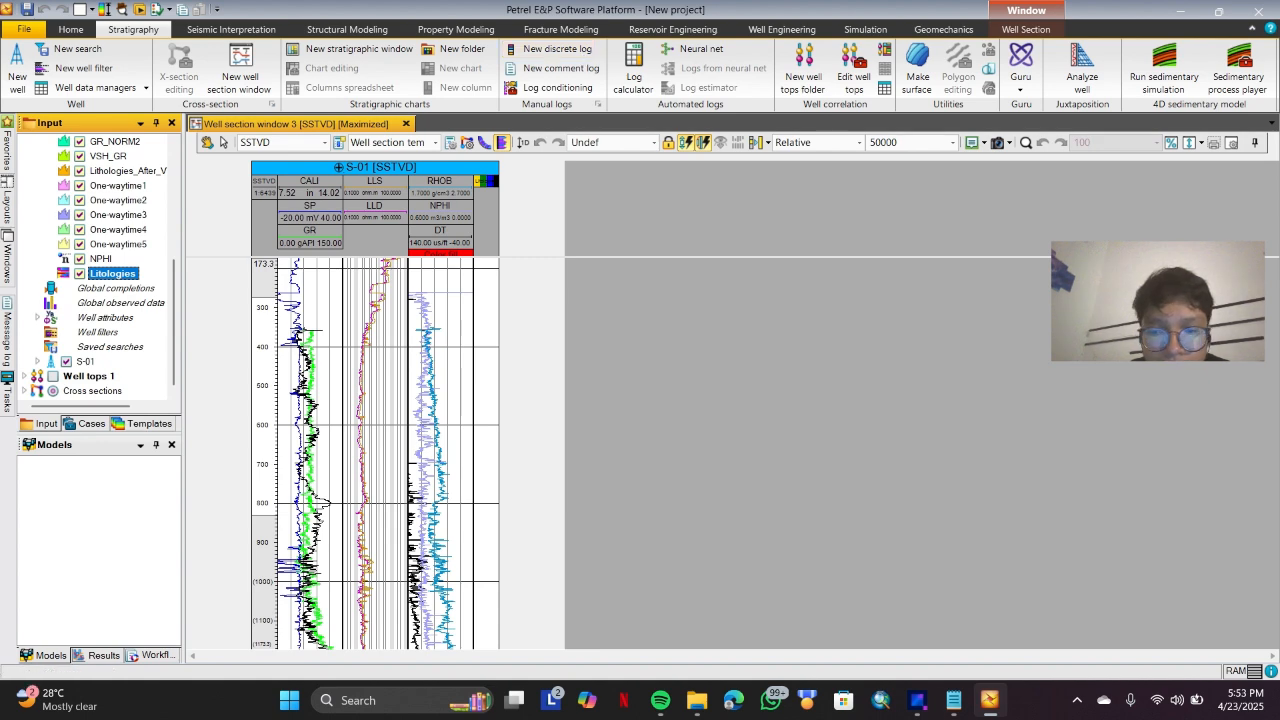
Open the log calculator for well S-01 and bring the Litologies log into reach among its well log variables.
key(alt+i)
click(634, 123)
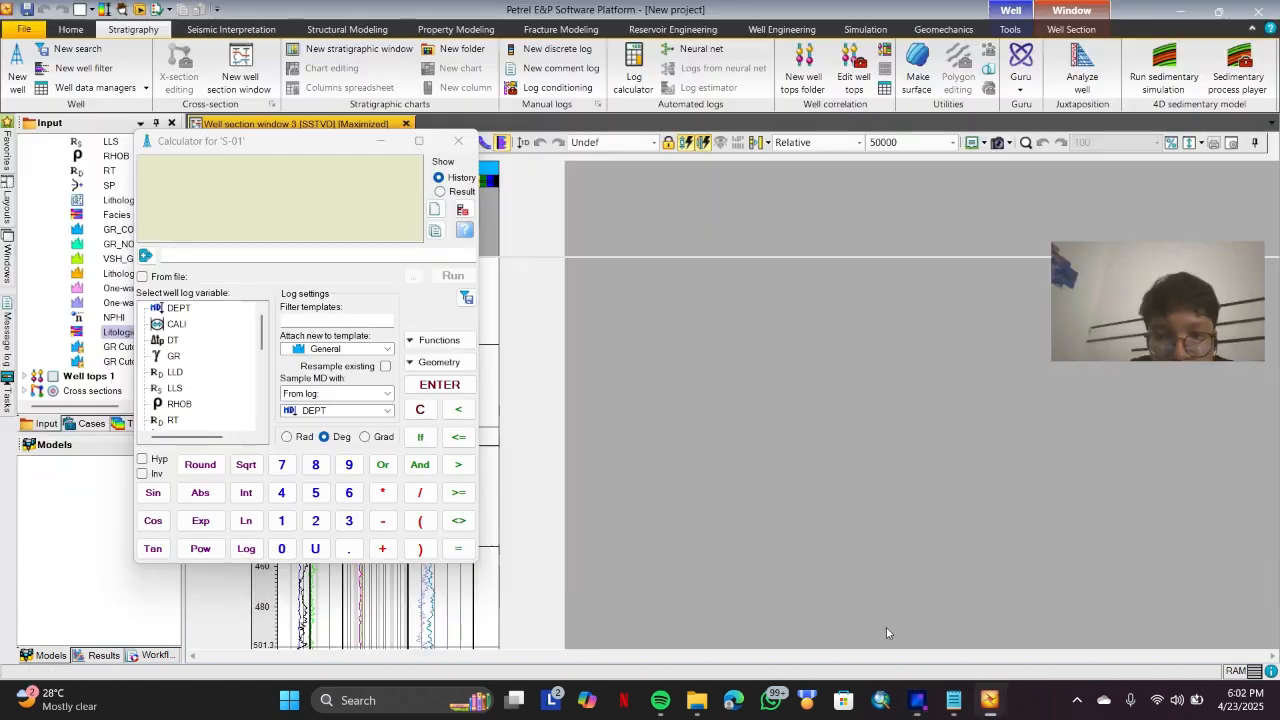
click(218, 256)
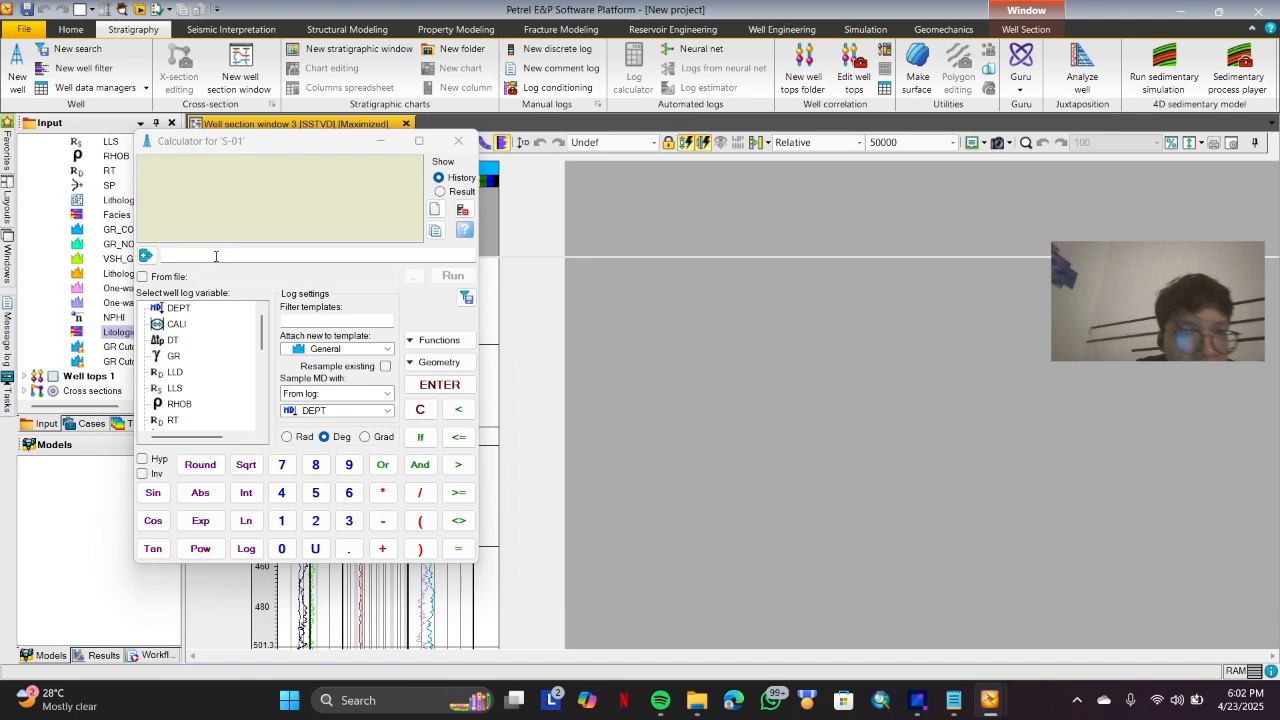
drag(263, 331, 271, 403)
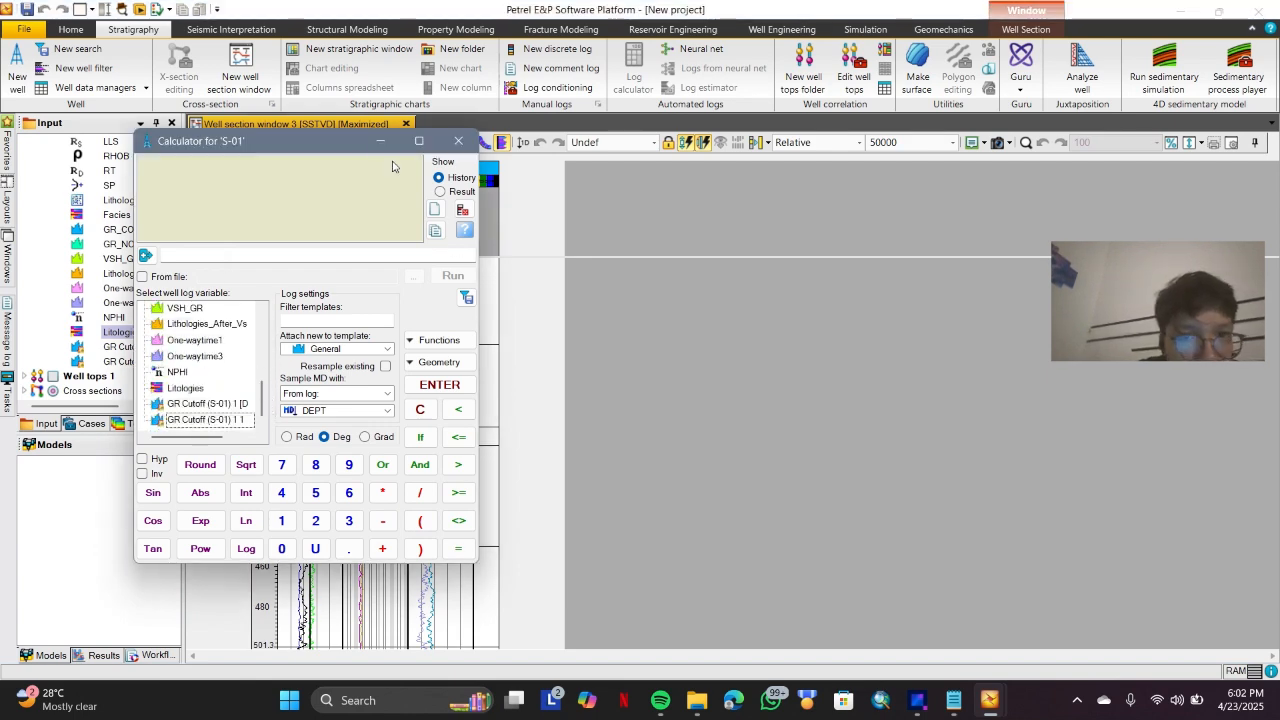
drag(339, 141, 439, 118)
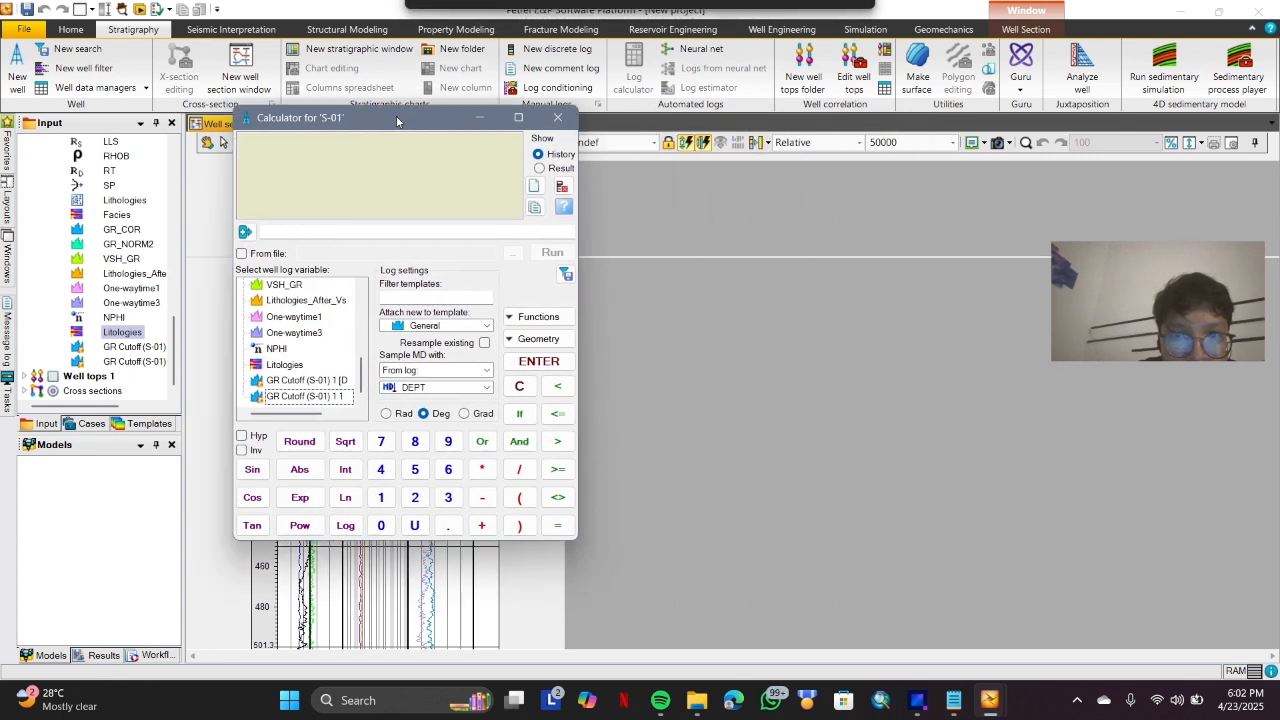
Enter the formula Litologies=If( GR<=91,0 ,1 ) in the S-01 log calculator.
double_click(288, 365)
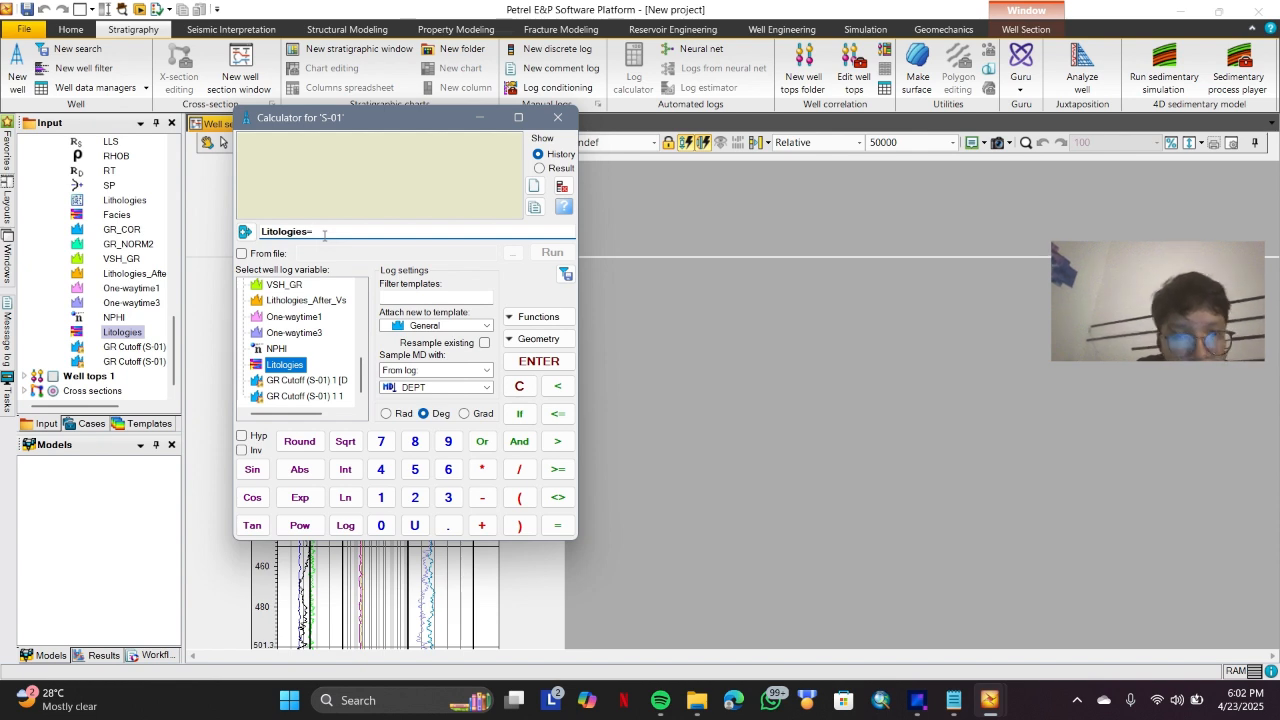
text(If( GR<=91.0 ,1 ))
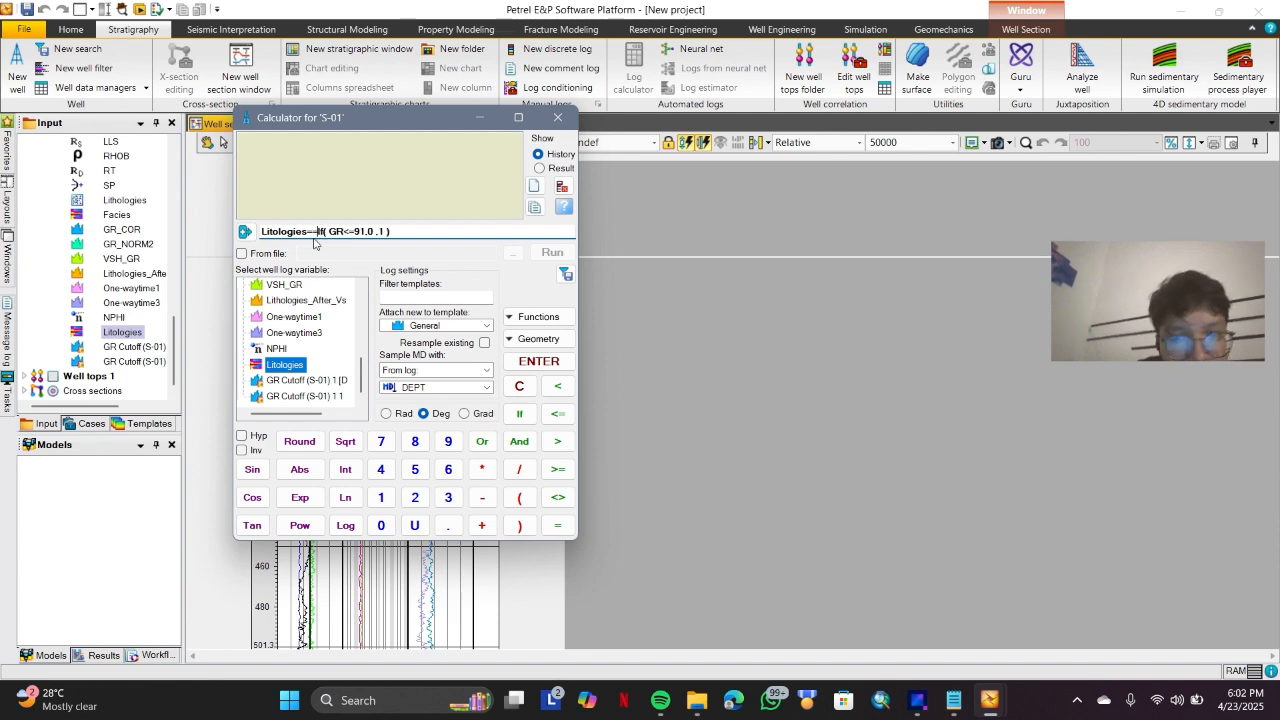
key(BackSpace)
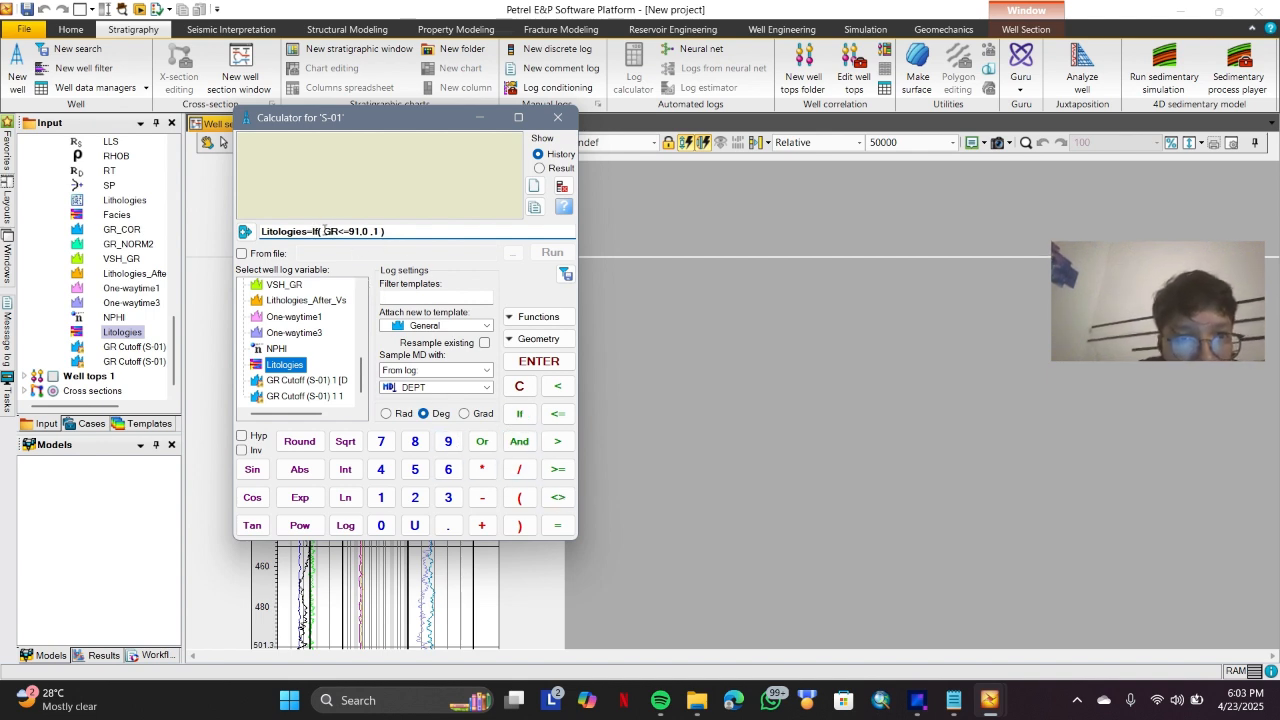
scroll(359, 356, up, 5)
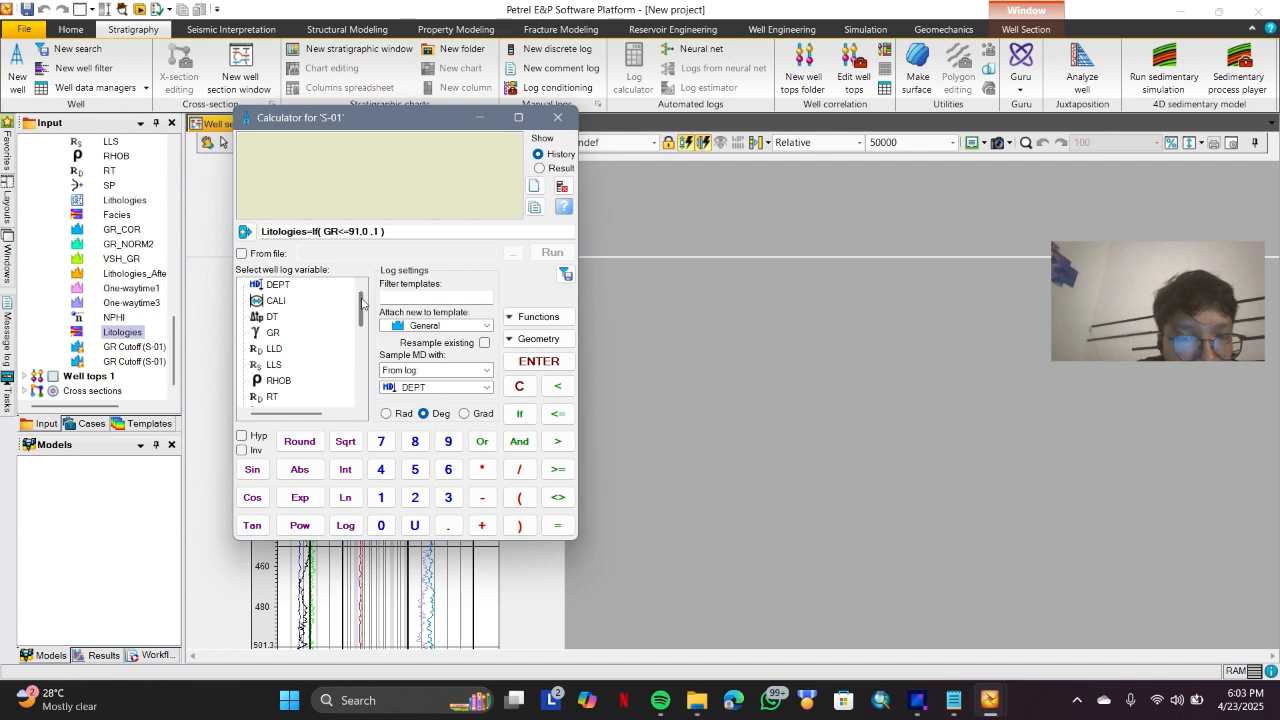
Change the final value in the Litologies formula to 4, giving Litologies=If( GR<=91,0 ,4 ), and submit it for calculation.
drag(362, 303, 363, 306)
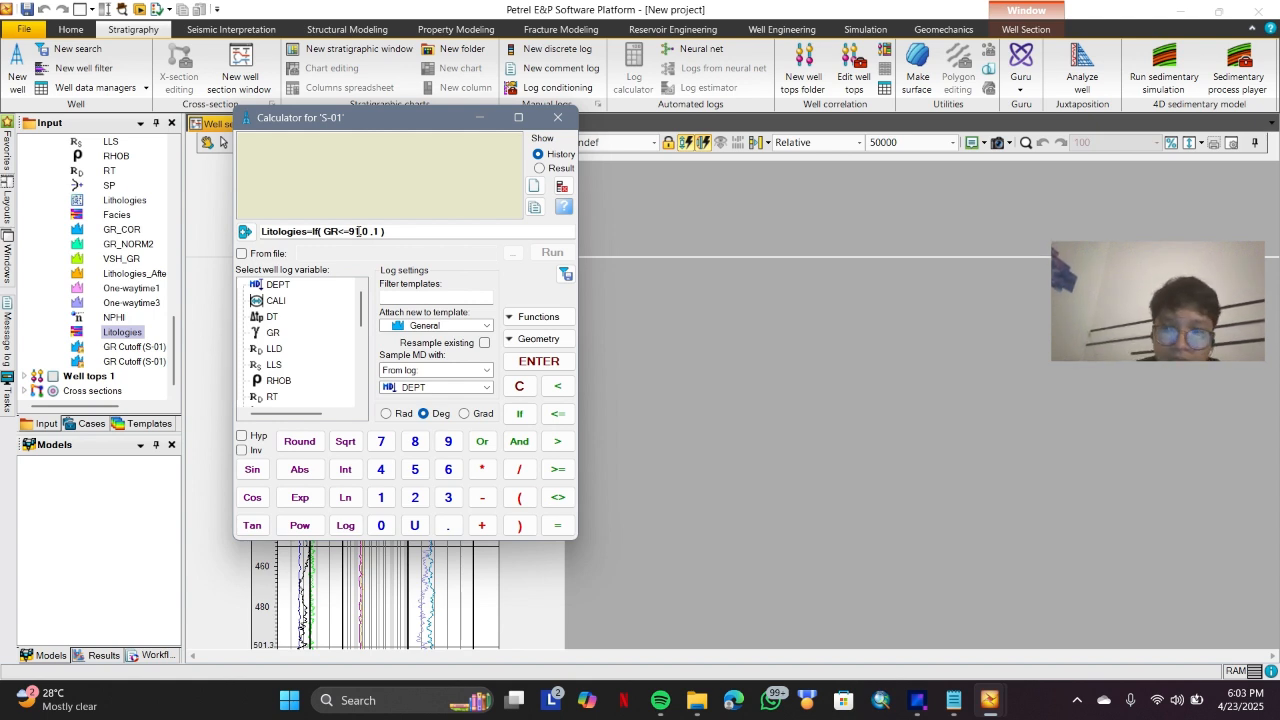
click(377, 232)
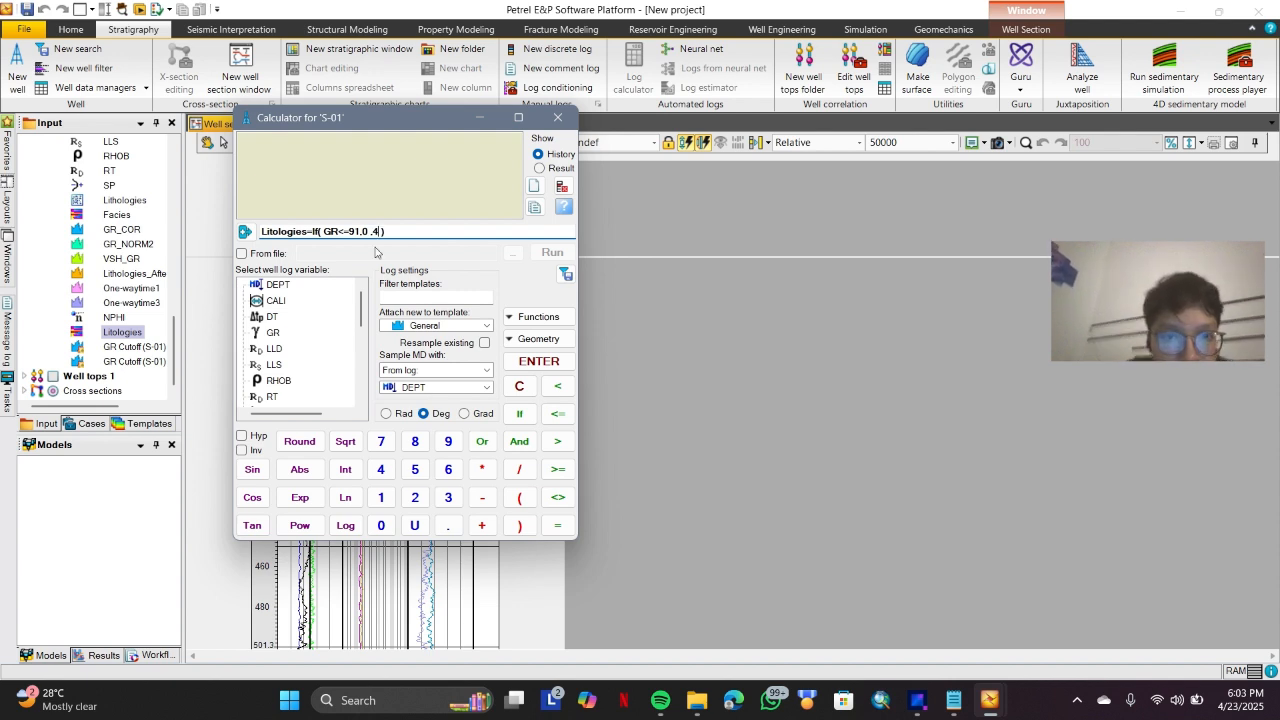
click(553, 362)
click(697, 372)
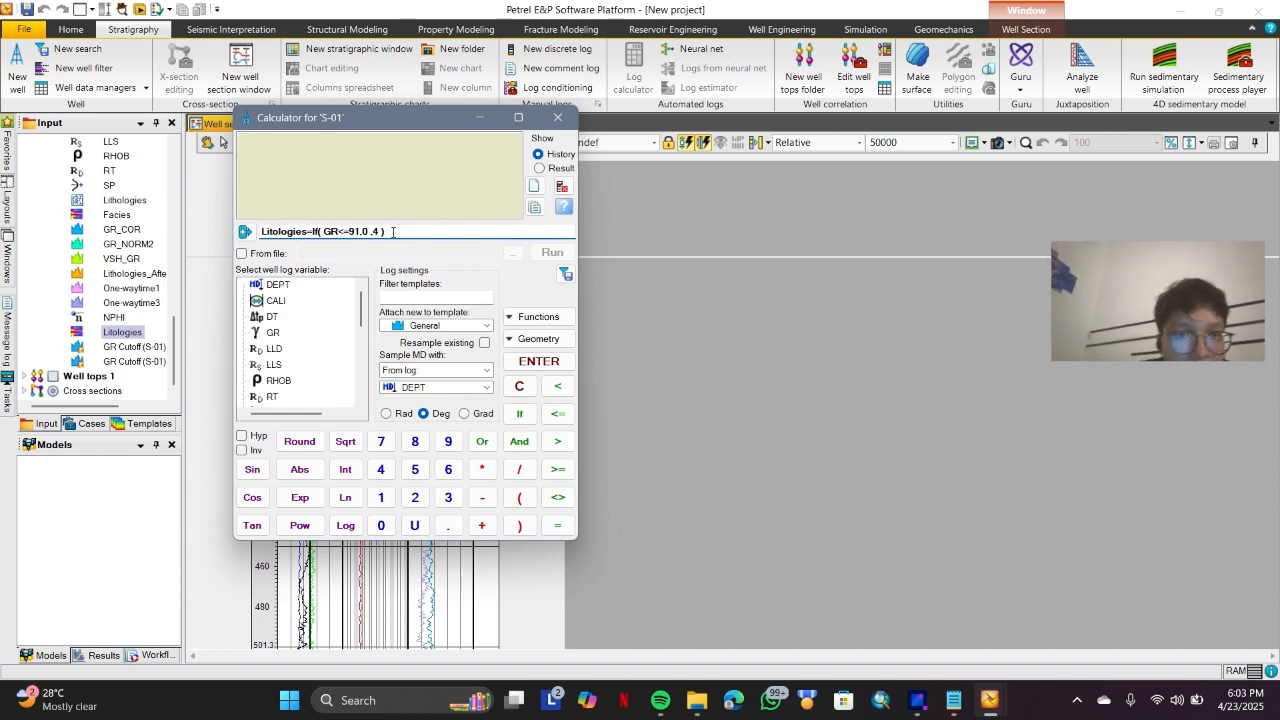
Try the Litologies formula with a doubled equals sign before the If function.
drag(390, 232, 314, 231)
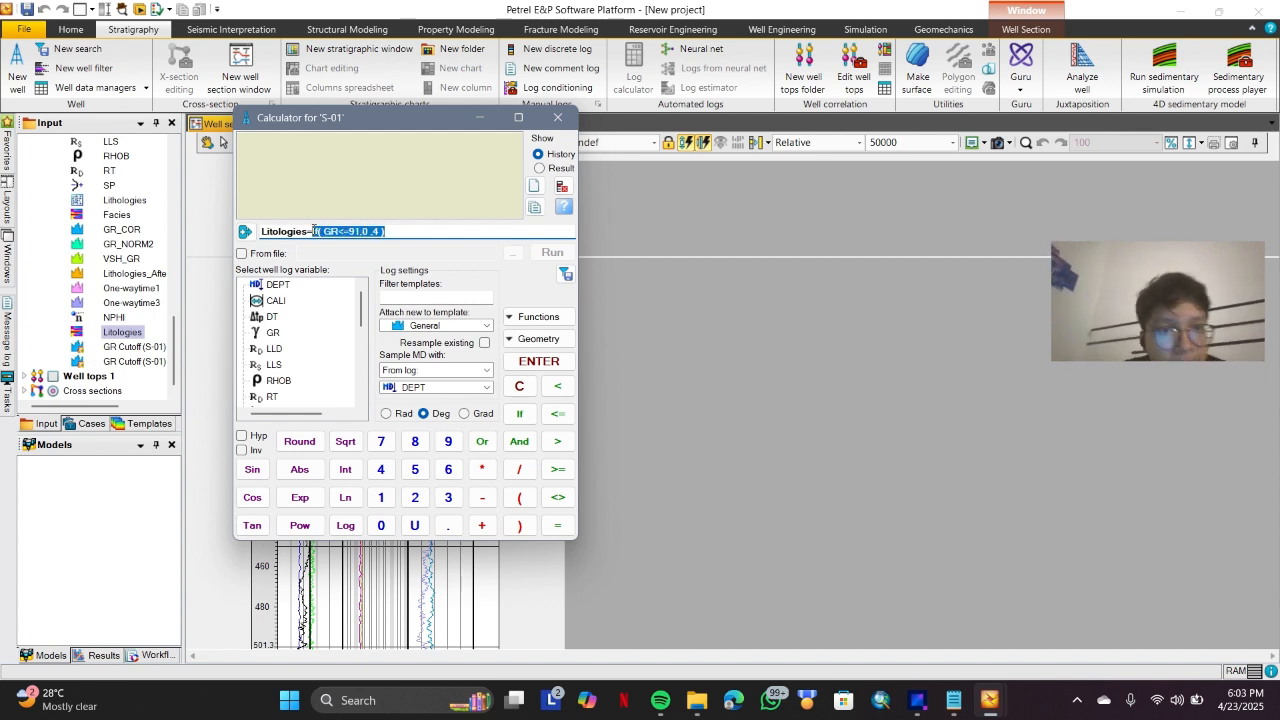
click(340, 230)
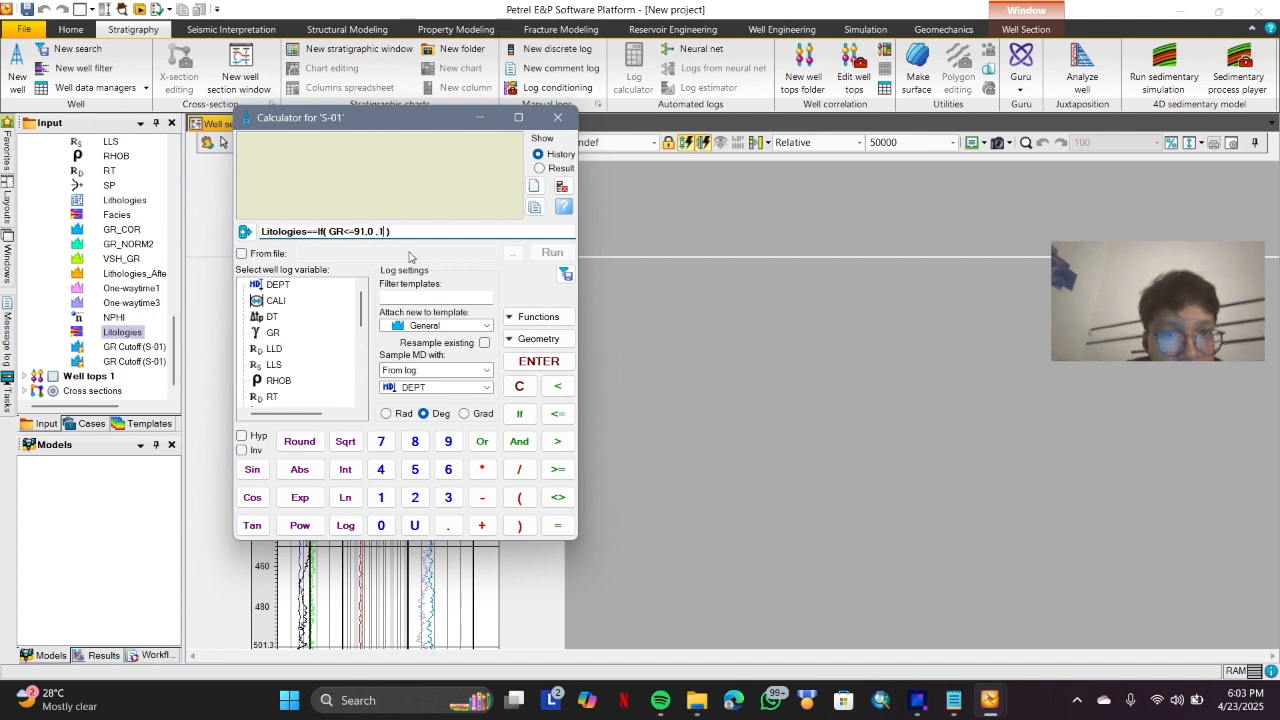
click(539, 361)
click(704, 380)
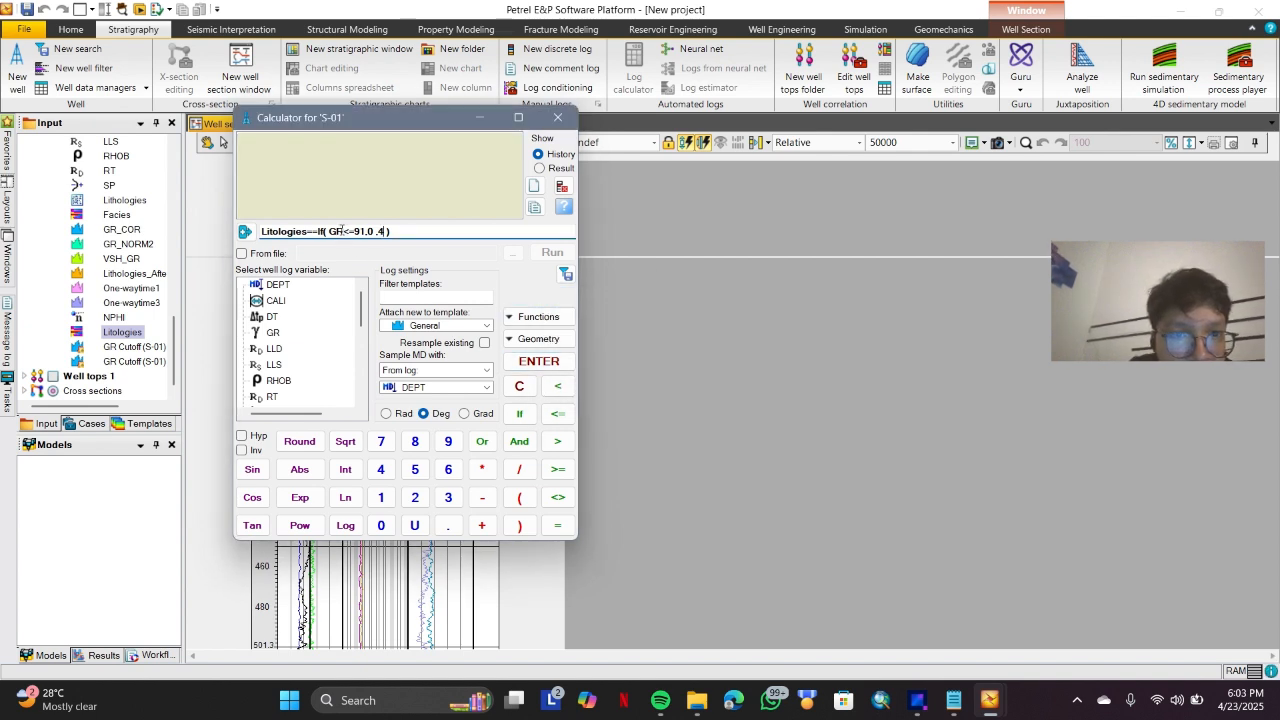
Replace GR in the formula's condition with the GR log from the variables list and try to evaluate it.
key(BackSpace)
key(BackSpace)
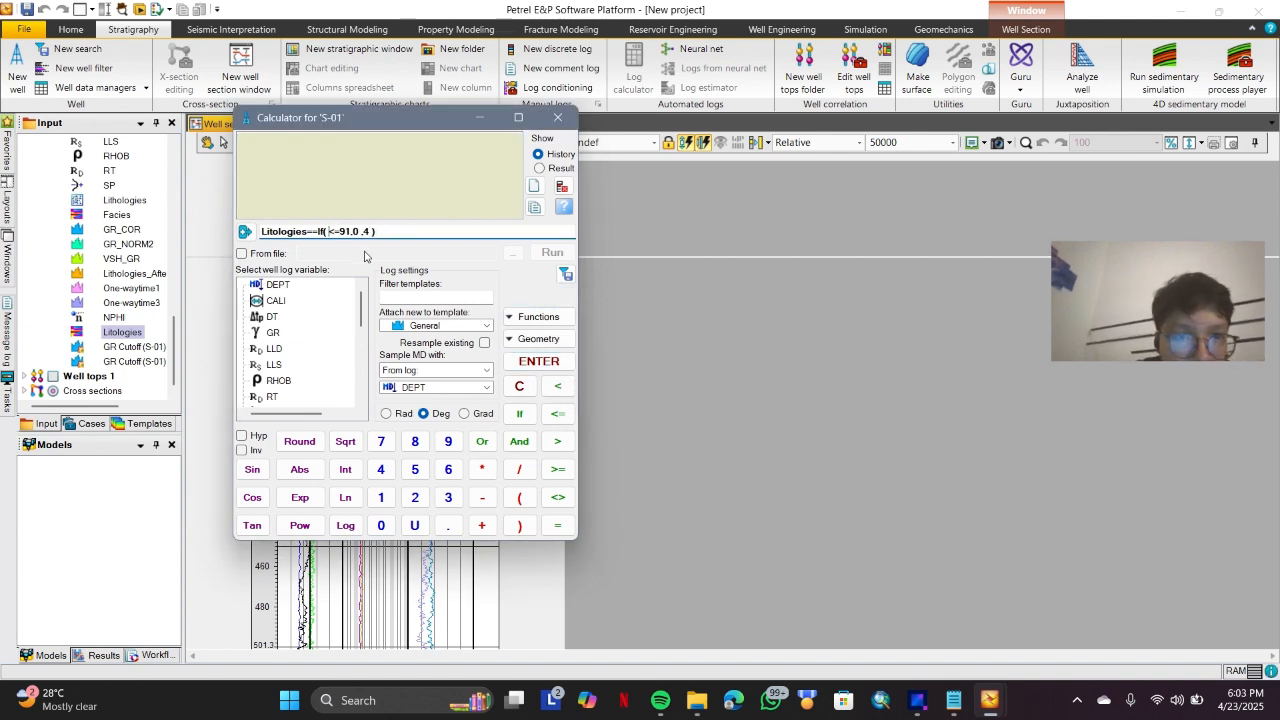
click(274, 335)
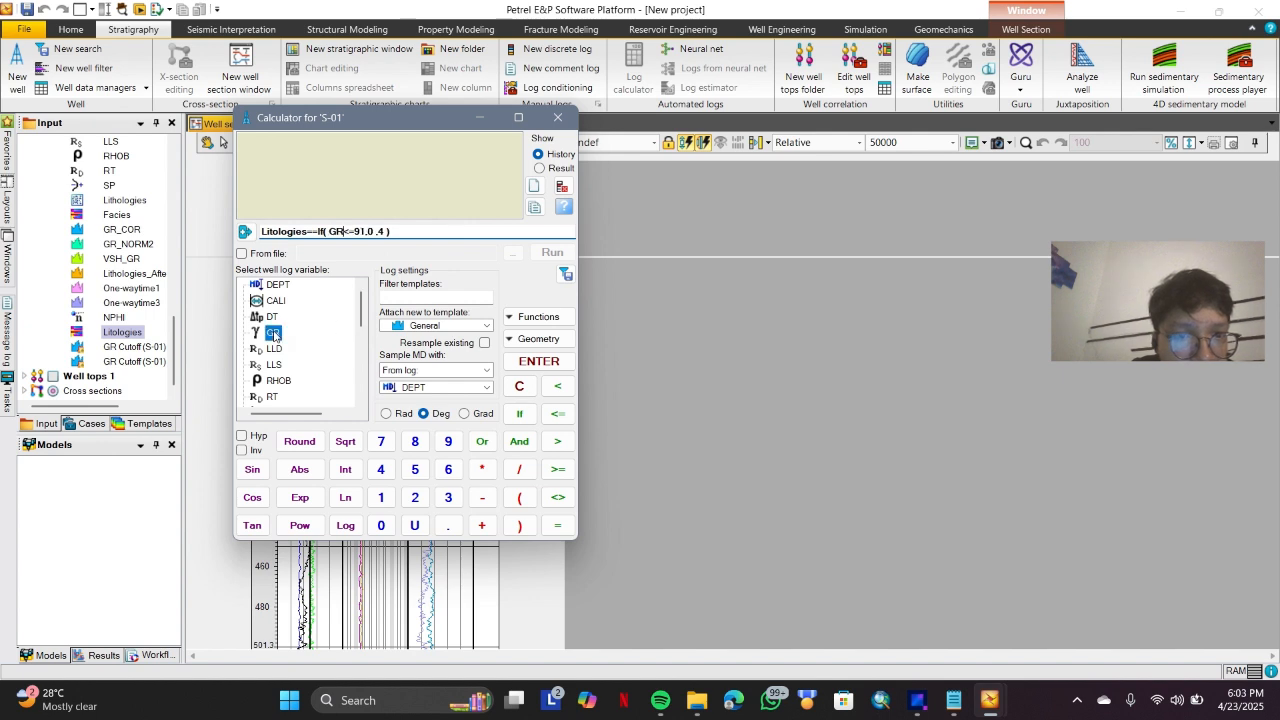
click(537, 364)
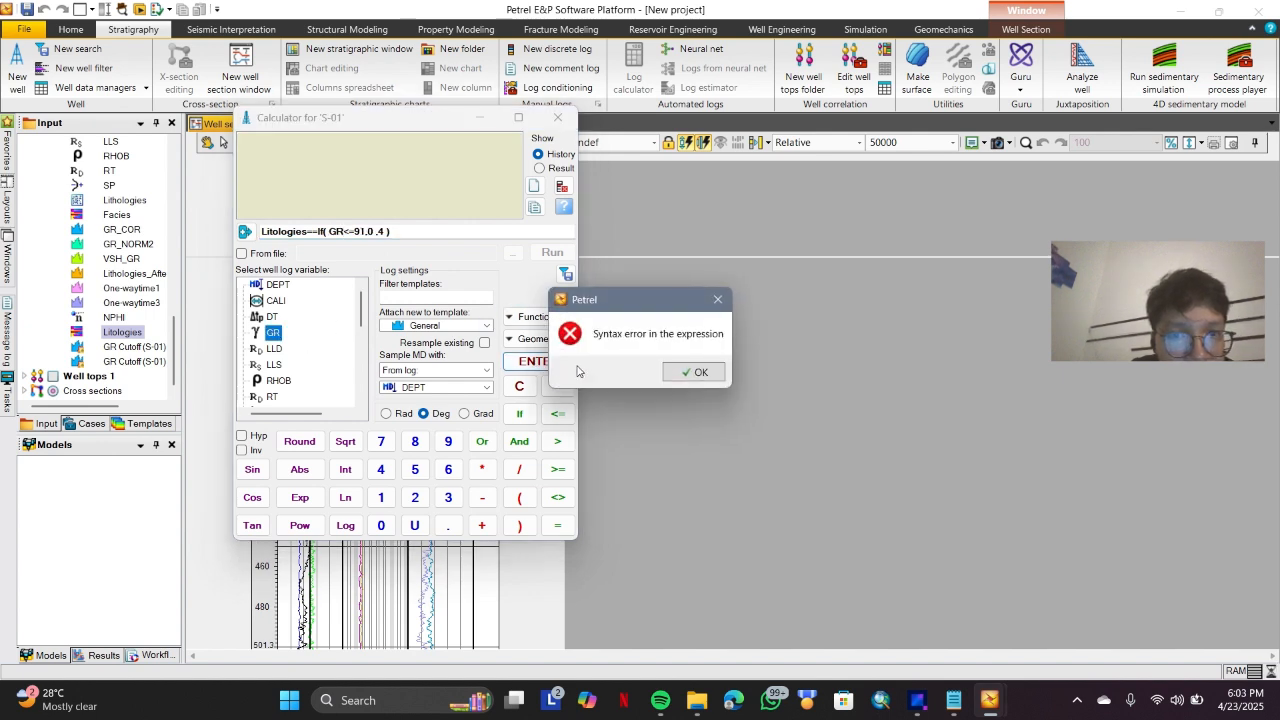
click(700, 373)
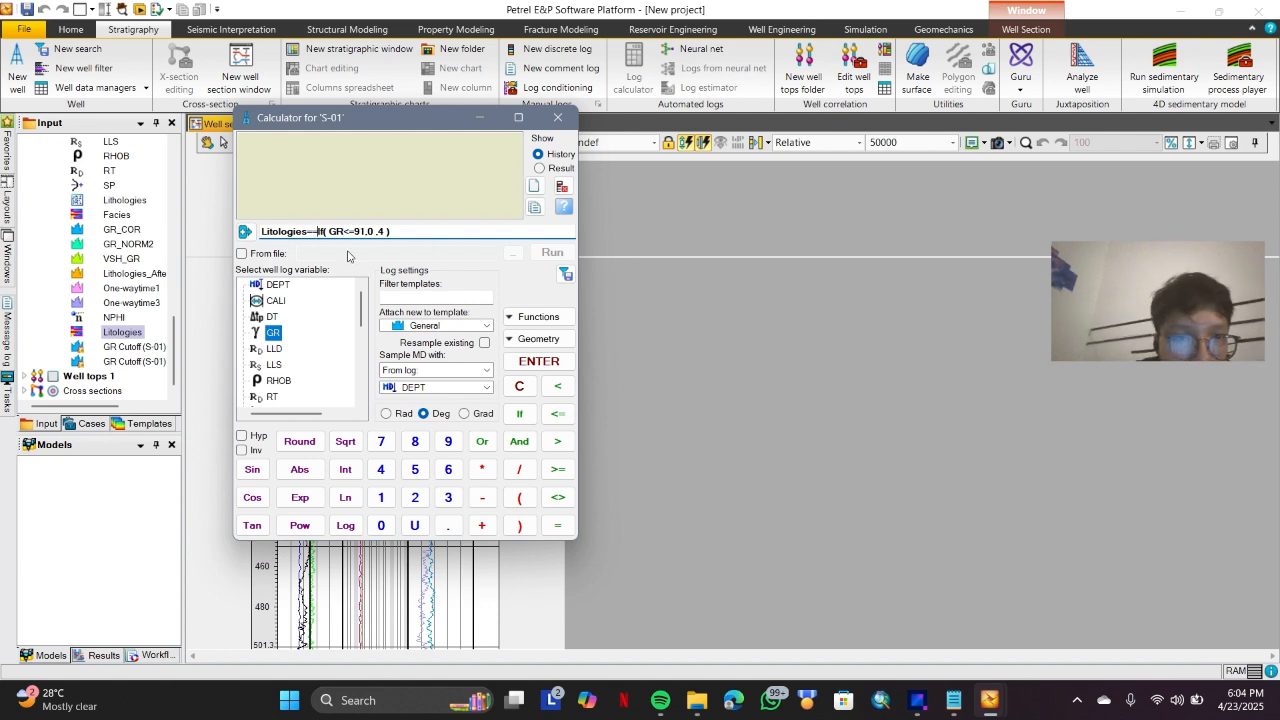
Remove the extra equals sign from the Litologies formula and try evaluating it once more.
key(BackSpace)
click(539, 361)
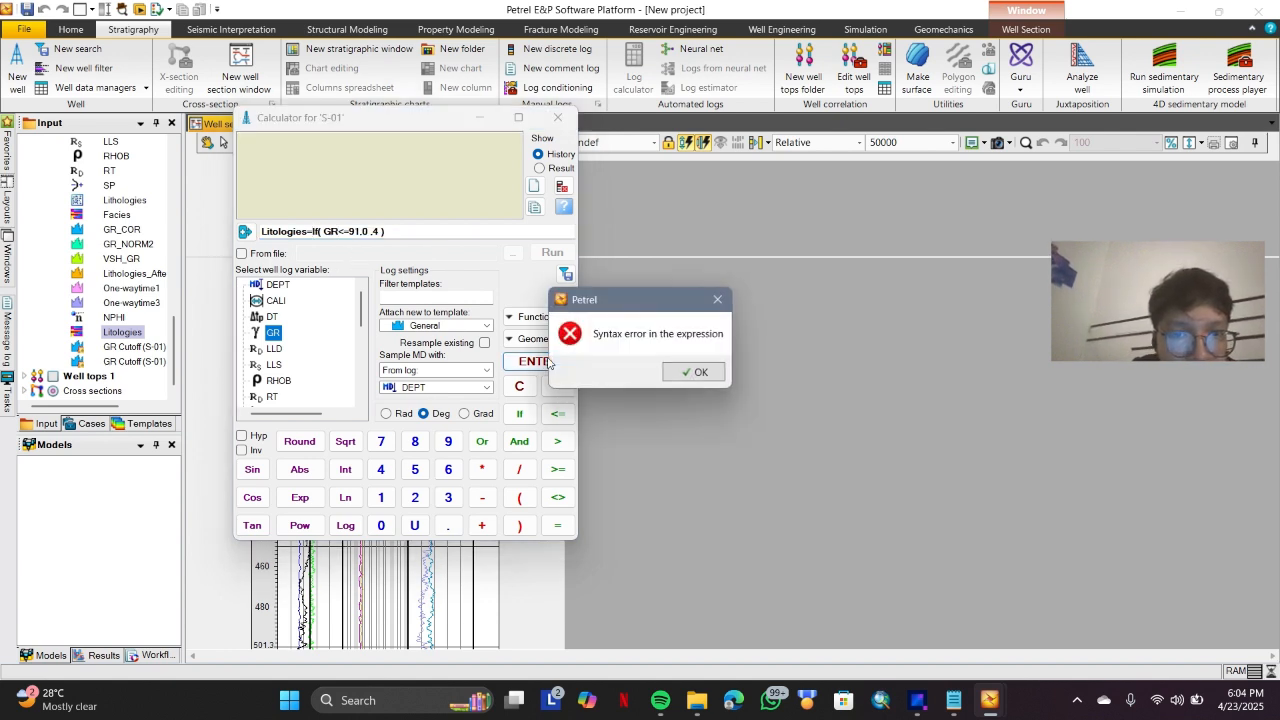
click(689, 379)
click(914, 699)
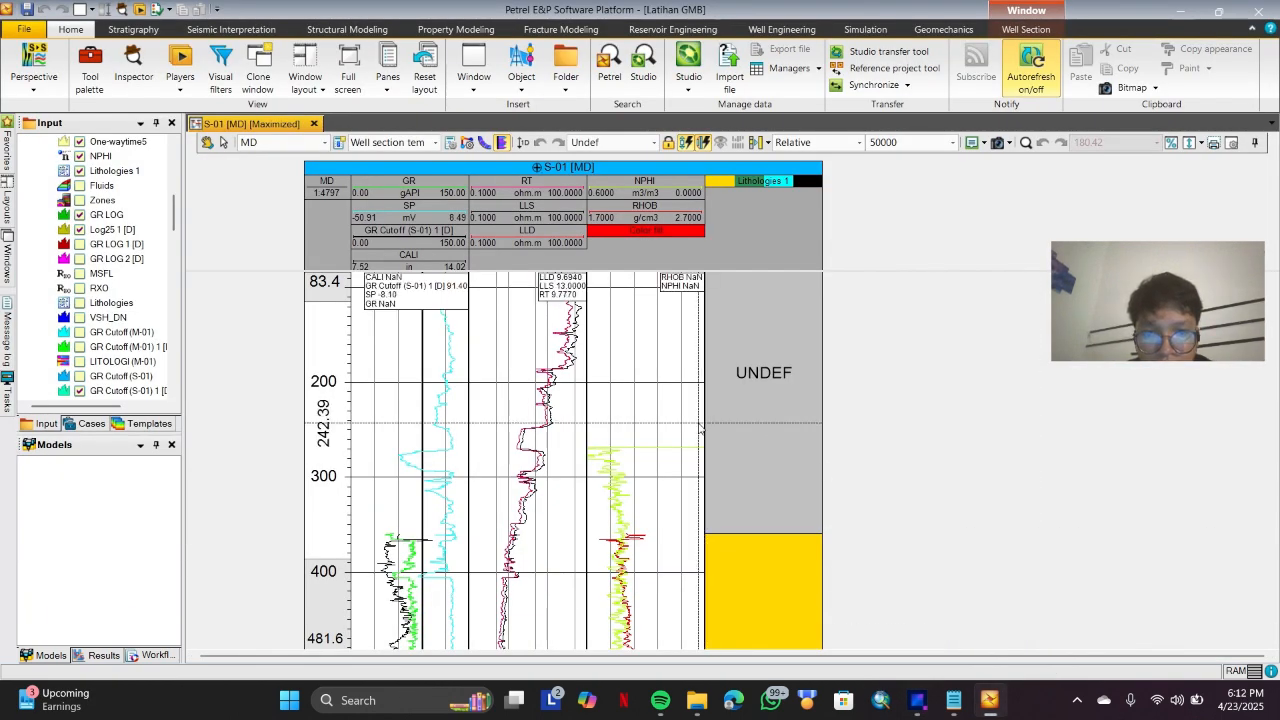
Examine the Lithologies 1 track against the GR, resistivity and NPHI/RHOB logs of S-01 in the Latihan GMB project.
scroll(700, 428, down, 8)
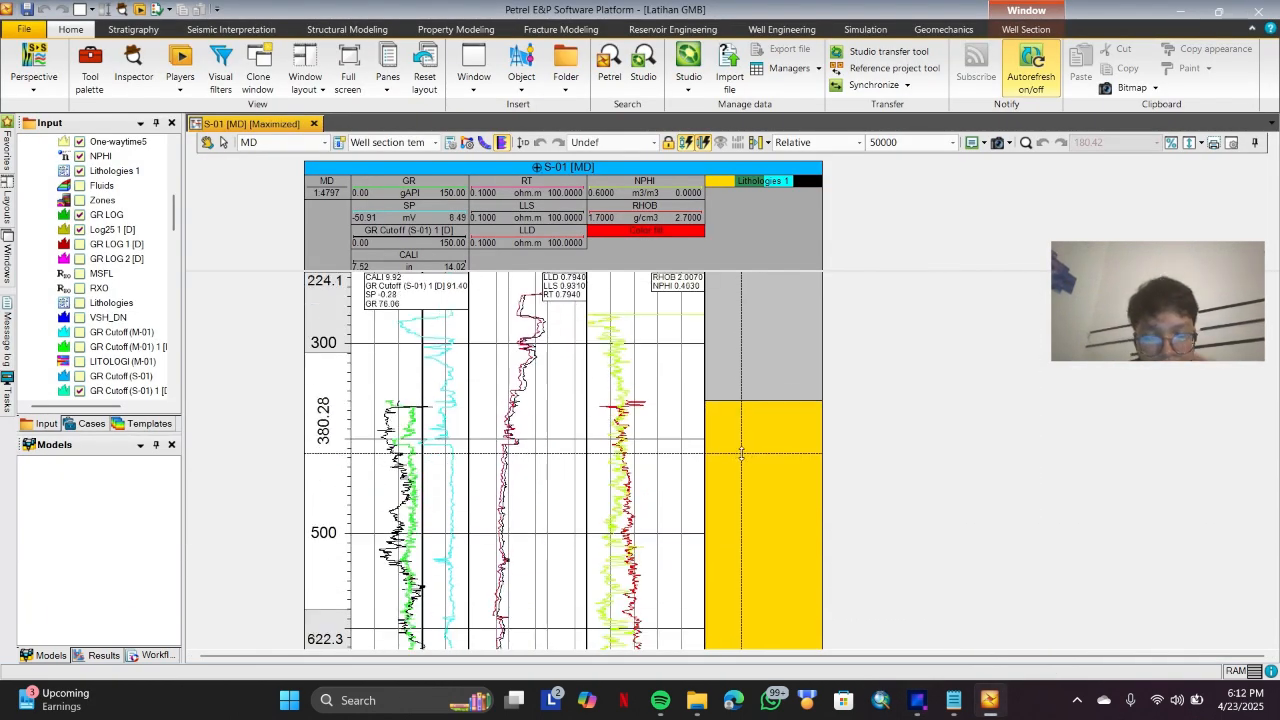
scroll(768, 436, down, 8)
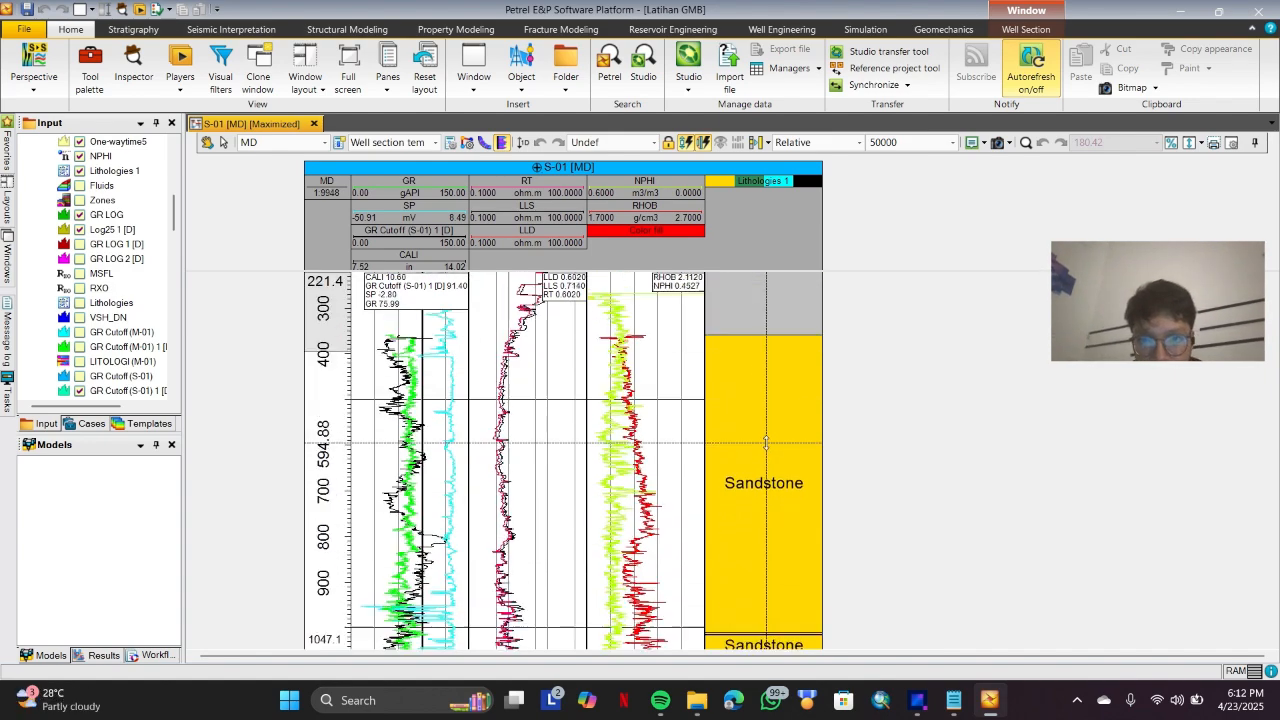
scroll(765, 455, down, 5)
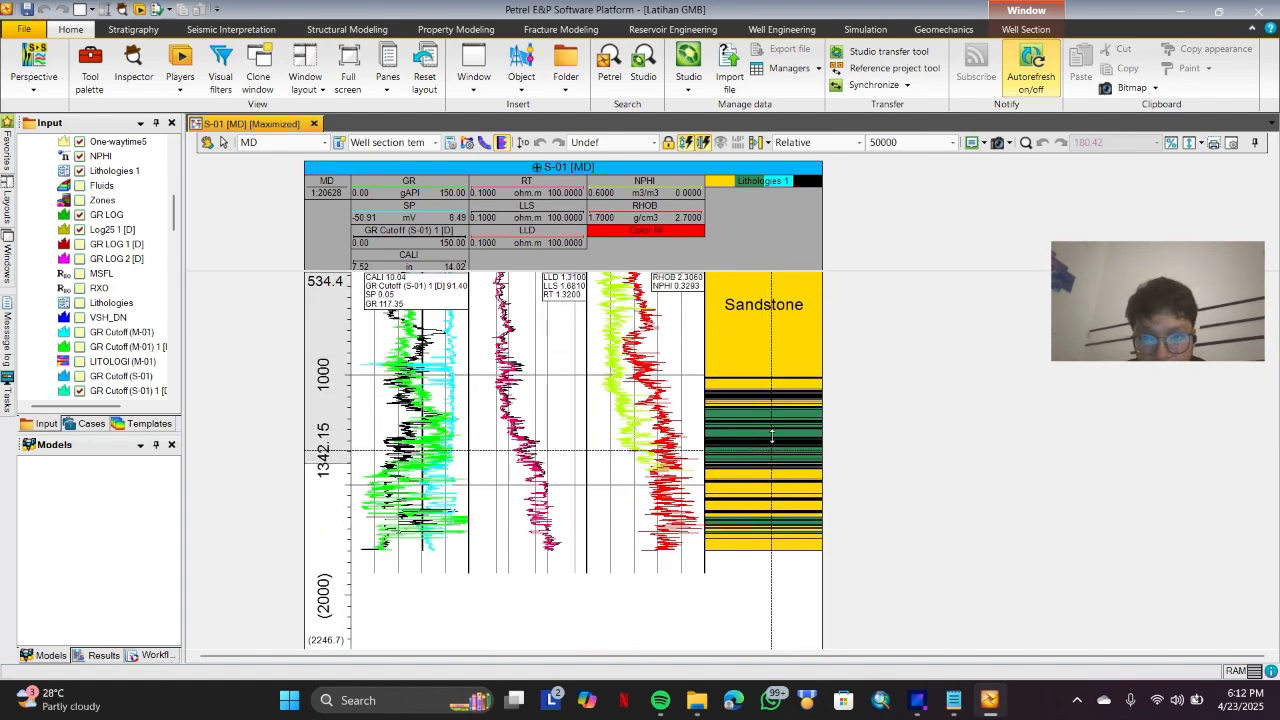
scroll(772, 408, down, 2)
scroll(772, 408, up, 8)
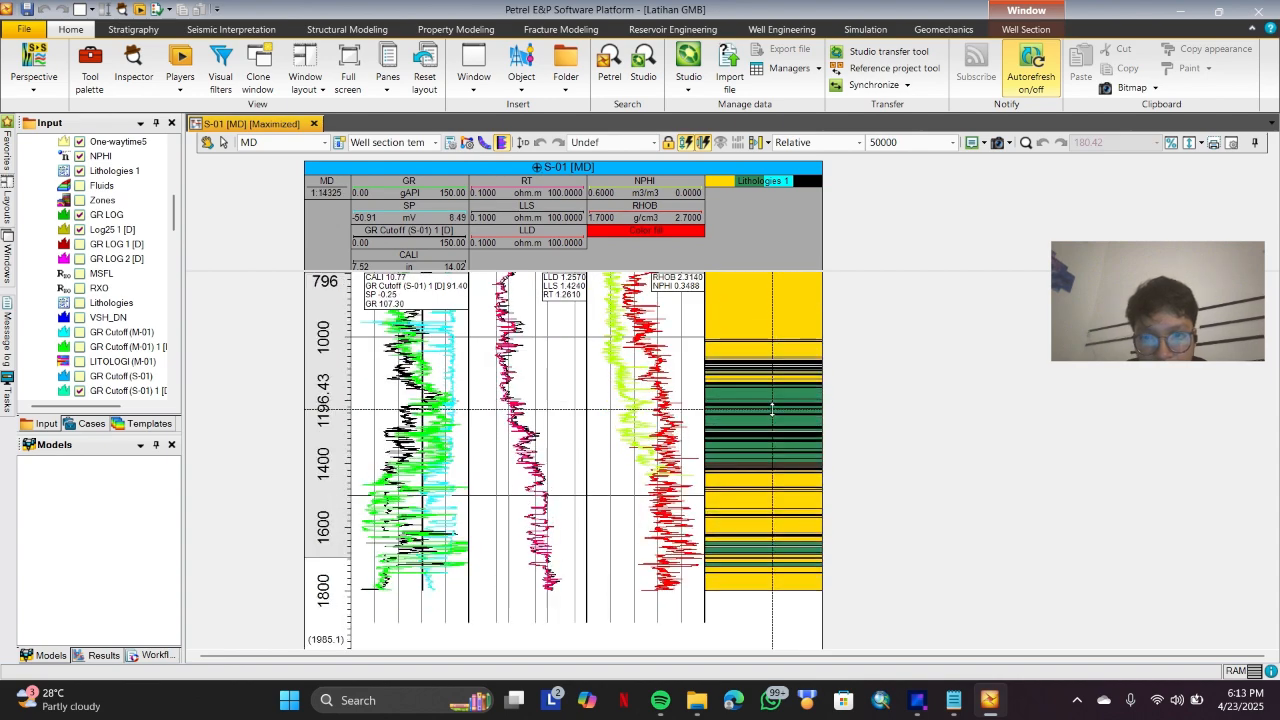
scroll(772, 414, up, 6)
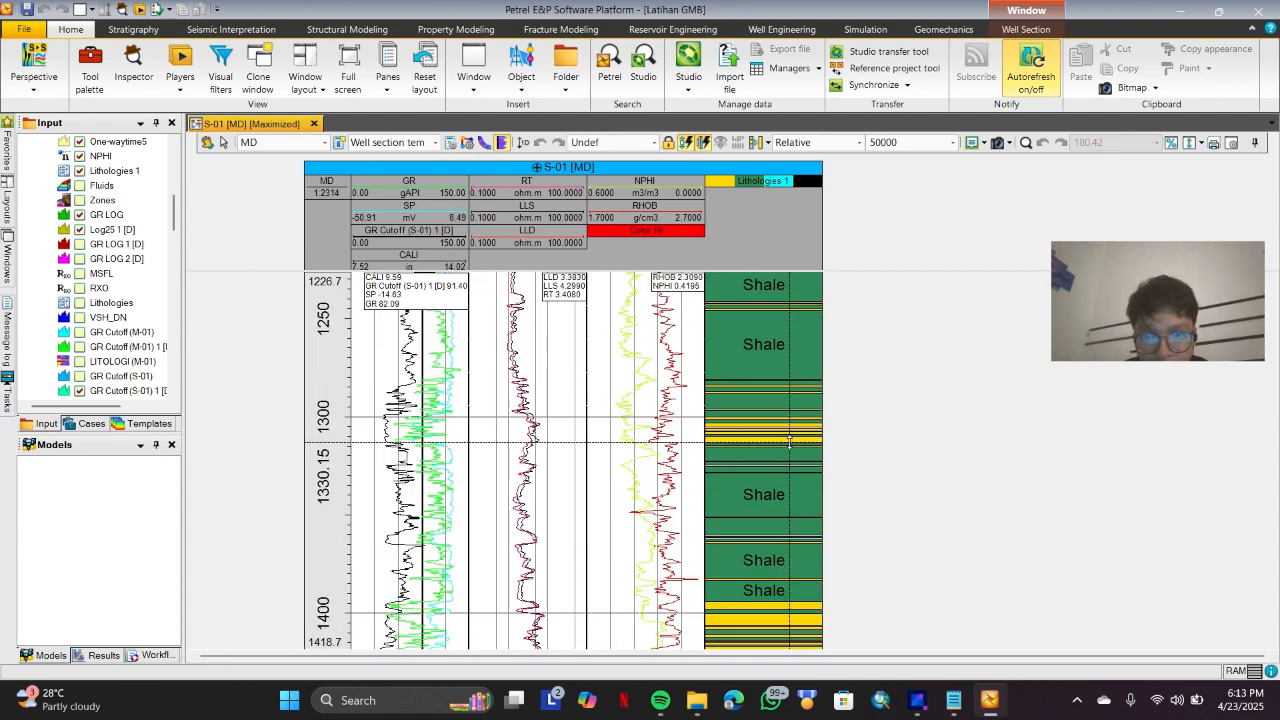
scroll(754, 453, up, 5)
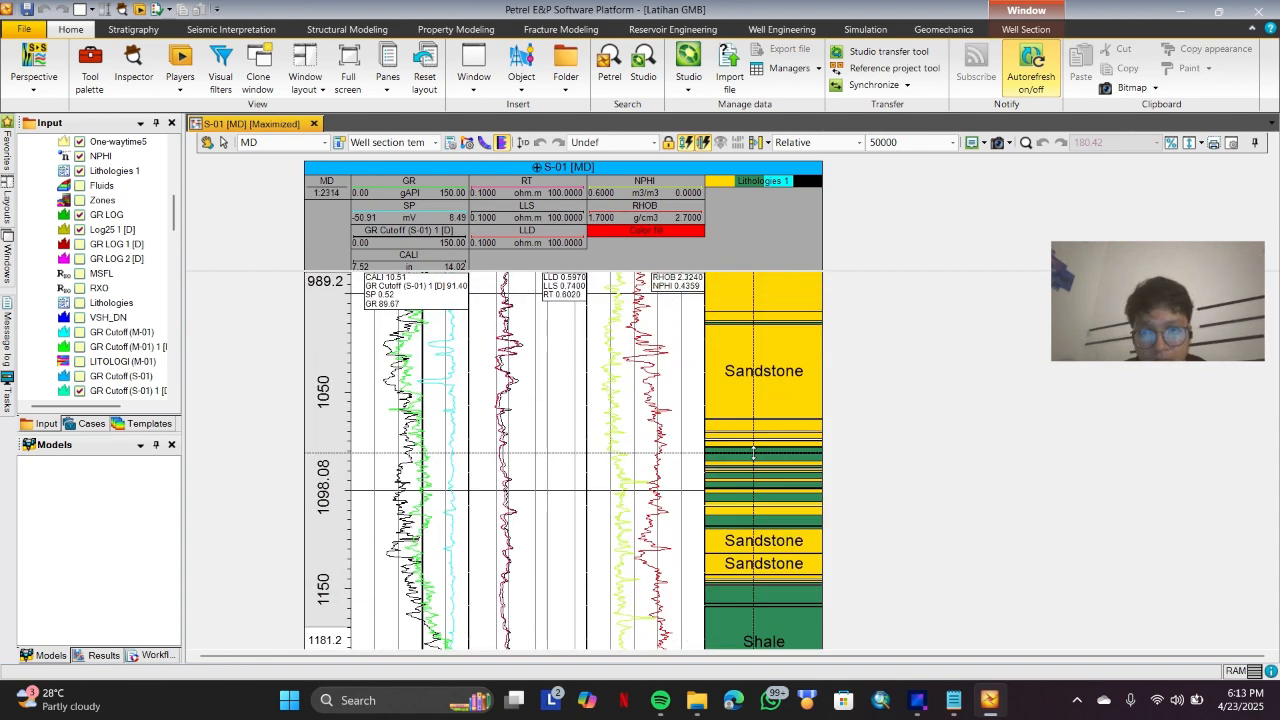
scroll(754, 453, up, 2)
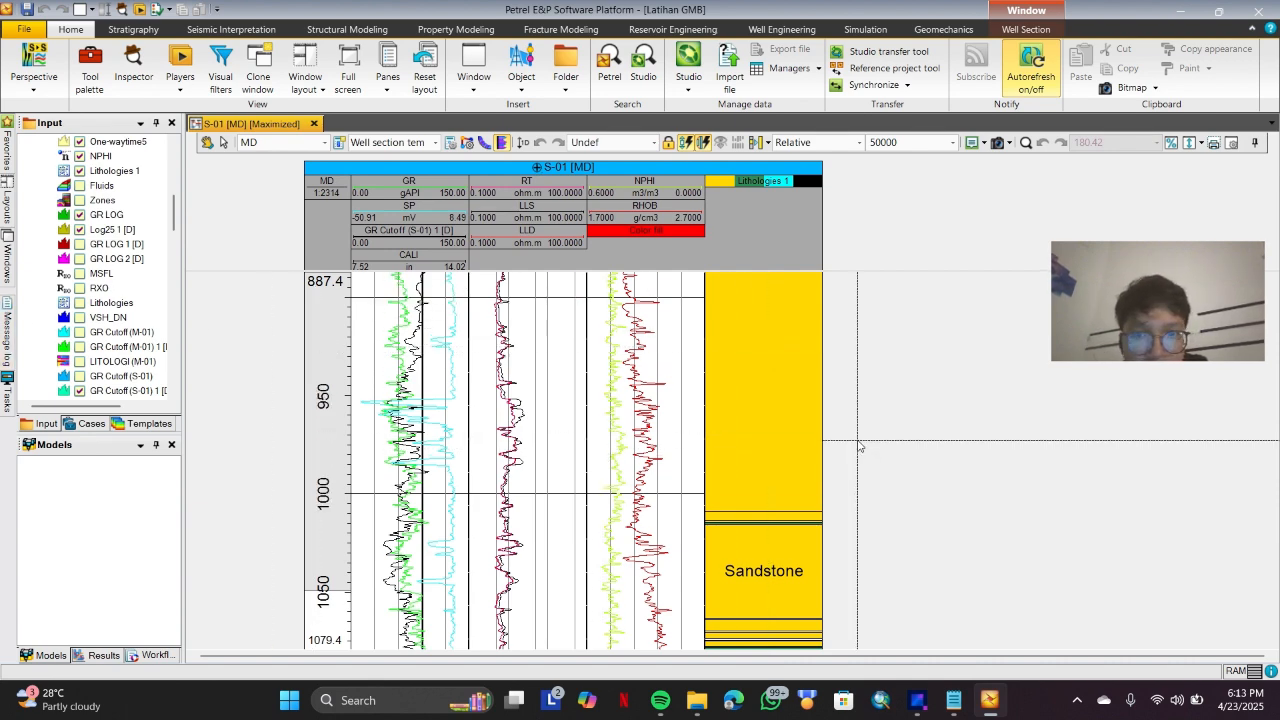
scroll(722, 424, down, 1)
scroll(722, 424, up, 3)
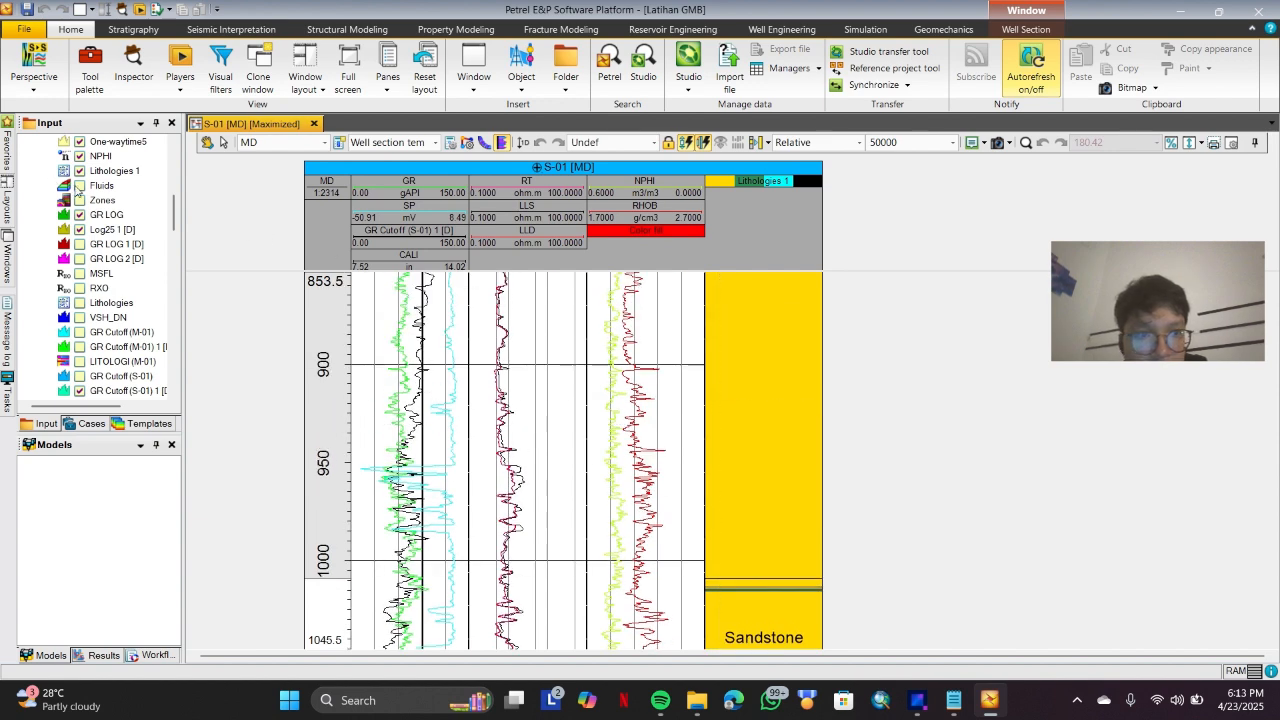
Display the Fluids log in the S-01 well section and inspect its intervals around 1350 m MD.
click(80, 185)
scroll(845, 440, down, 10)
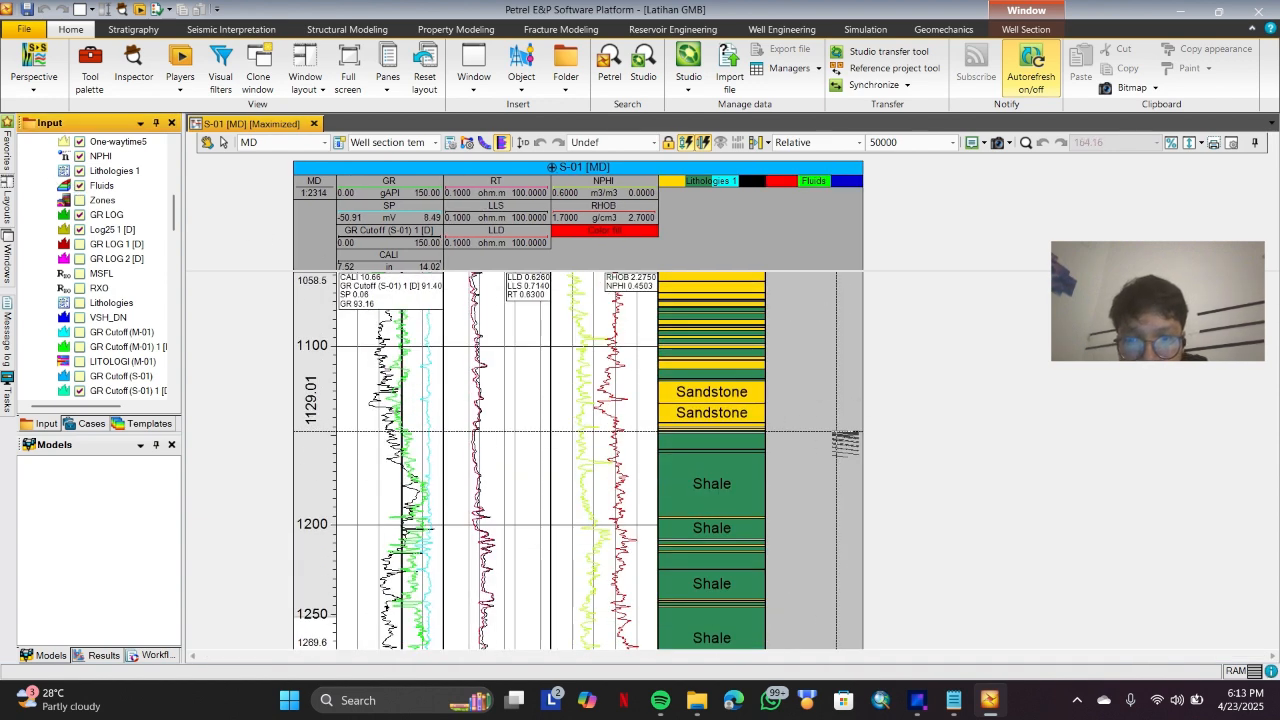
scroll(836, 431, down, 10)
scroll(813, 541, down, 3)
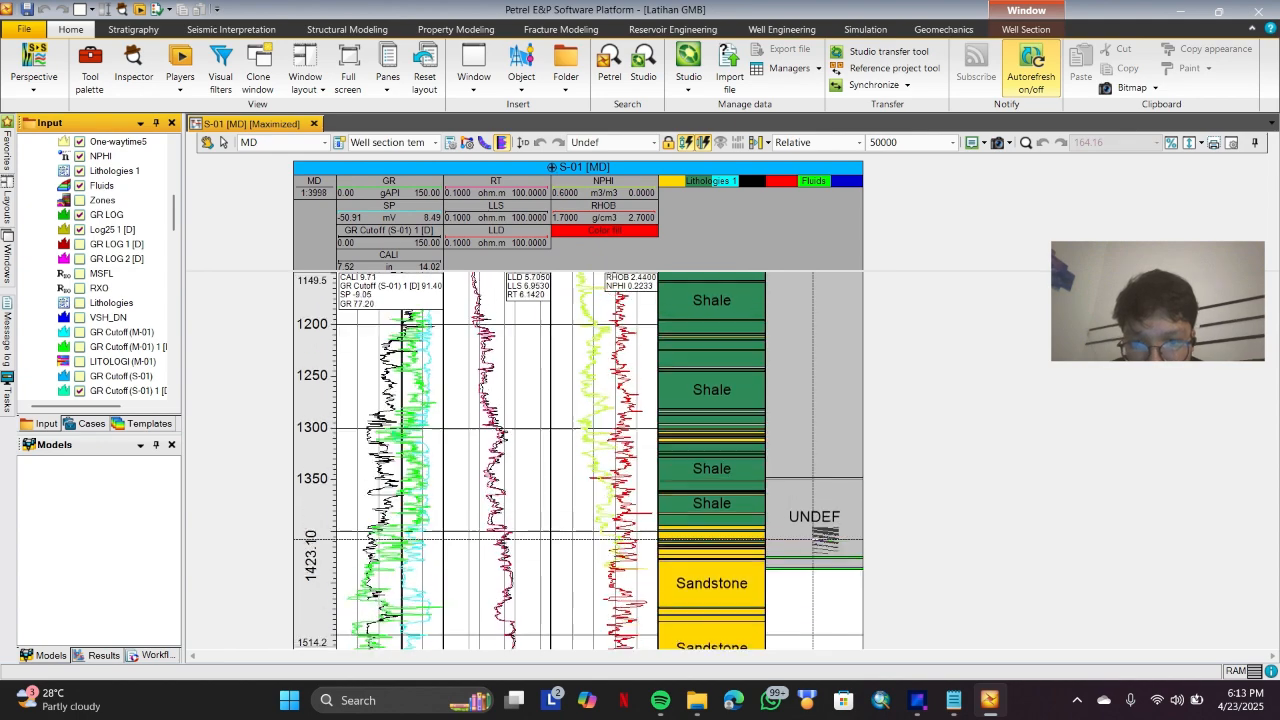
scroll(825, 540, up, 5)
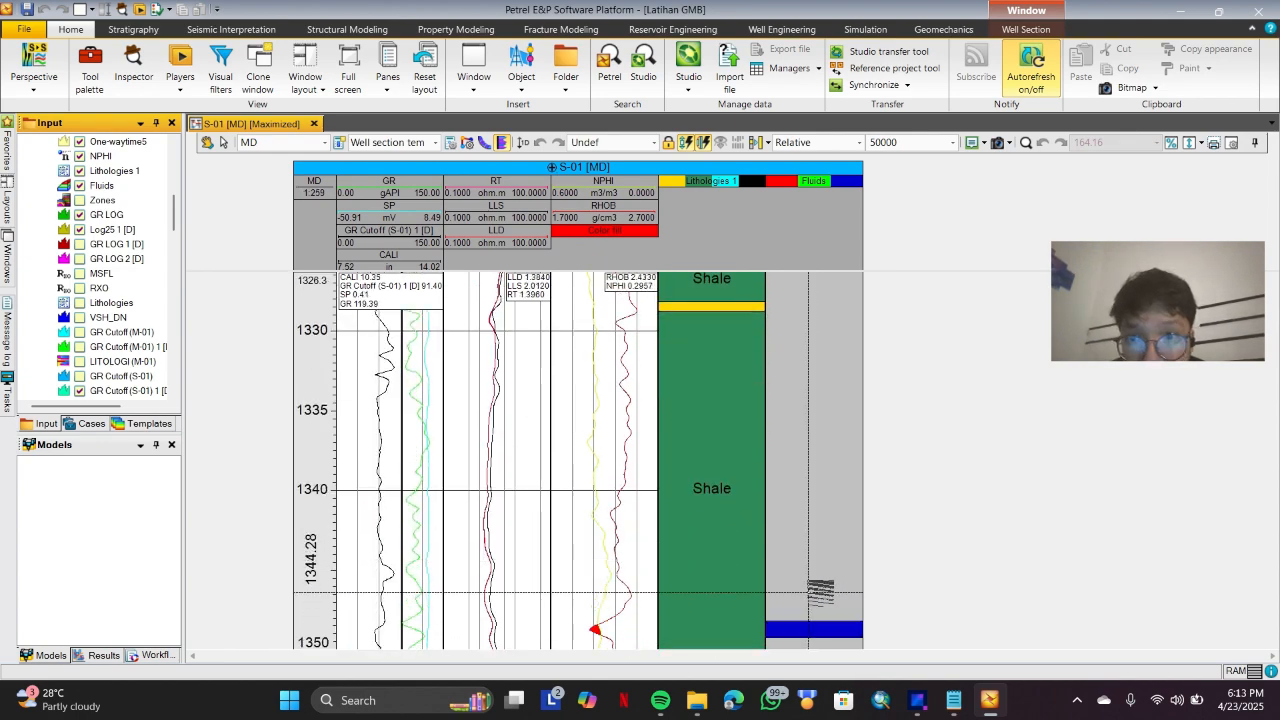
scroll(820, 592, down, 5)
scroll(820, 560, down, 3)
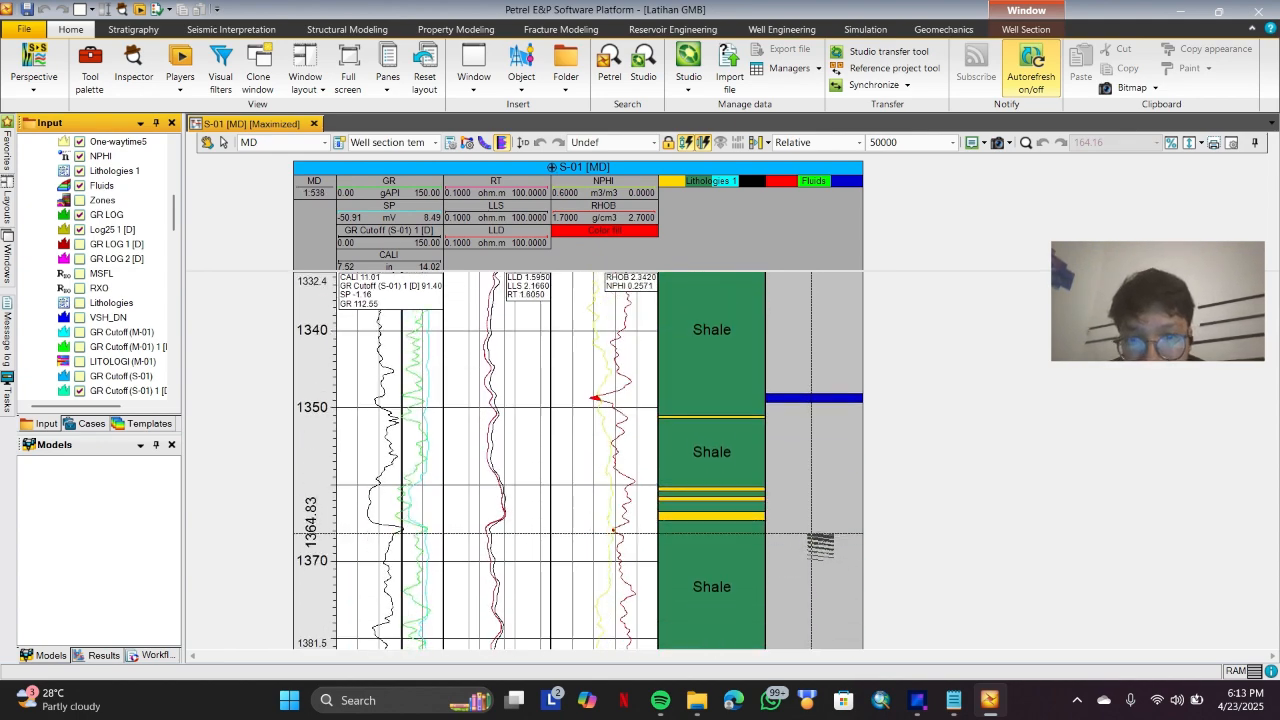
Review the Fluids track along the rest of S-01, from the deep sandstones up to the shallow intervals near 400 m.
scroll(820, 545, down, 8)
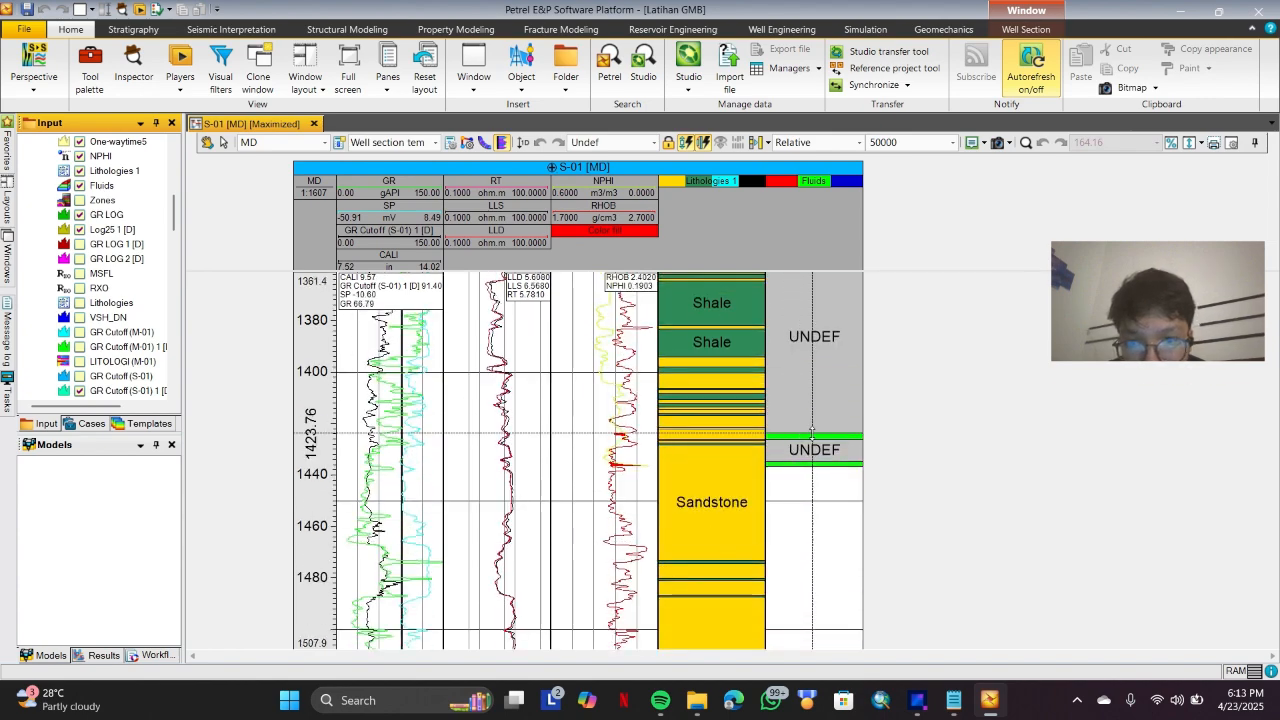
scroll(812, 432, down, 10)
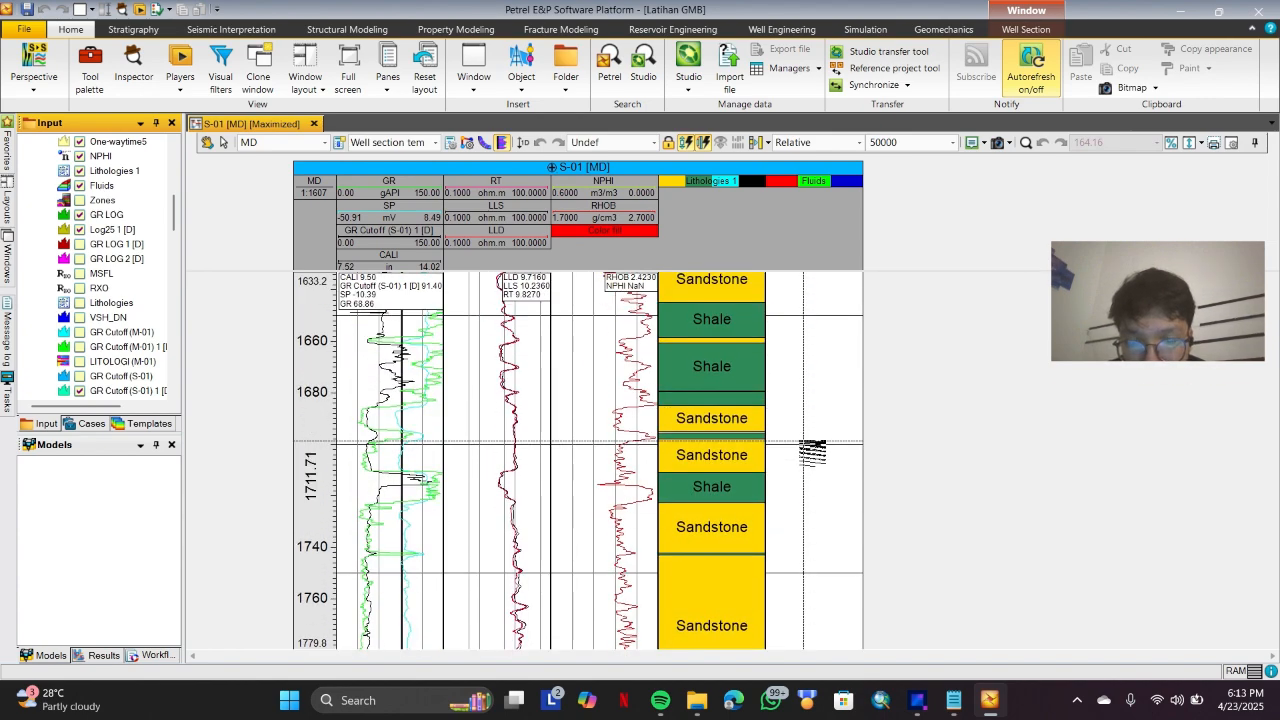
scroll(812, 450, down, 10)
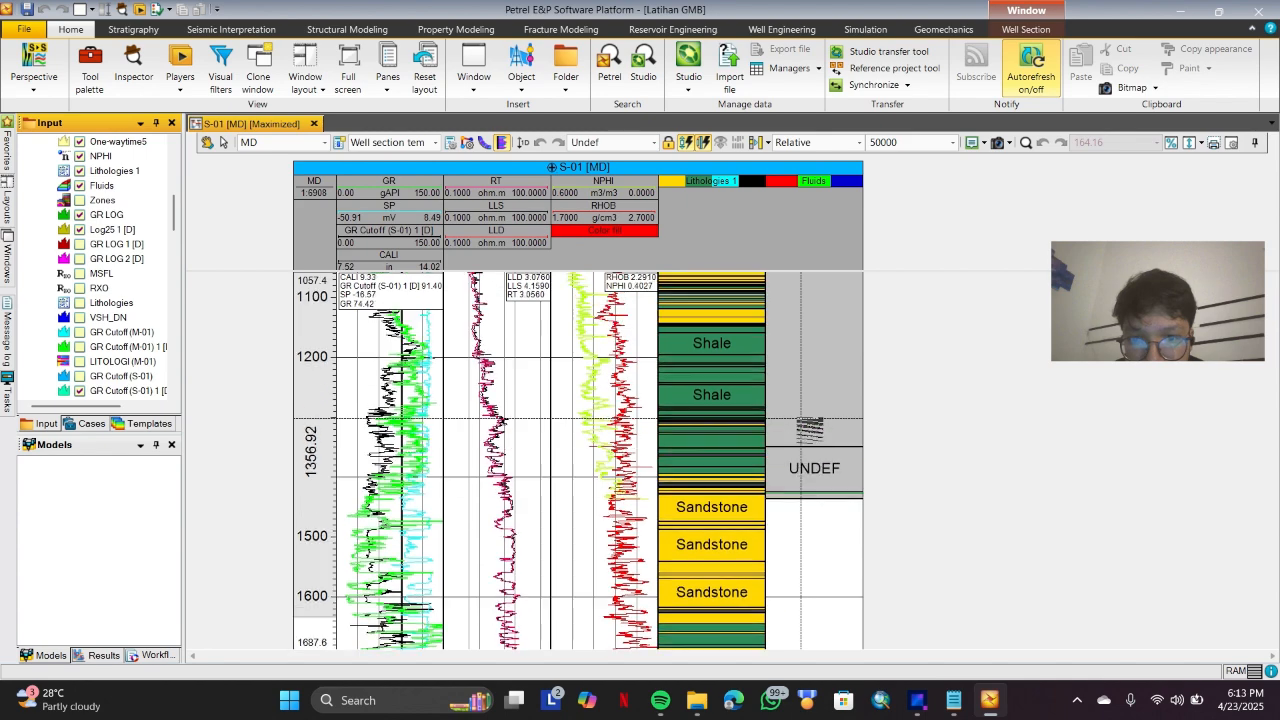
scroll(809, 430, up, 10)
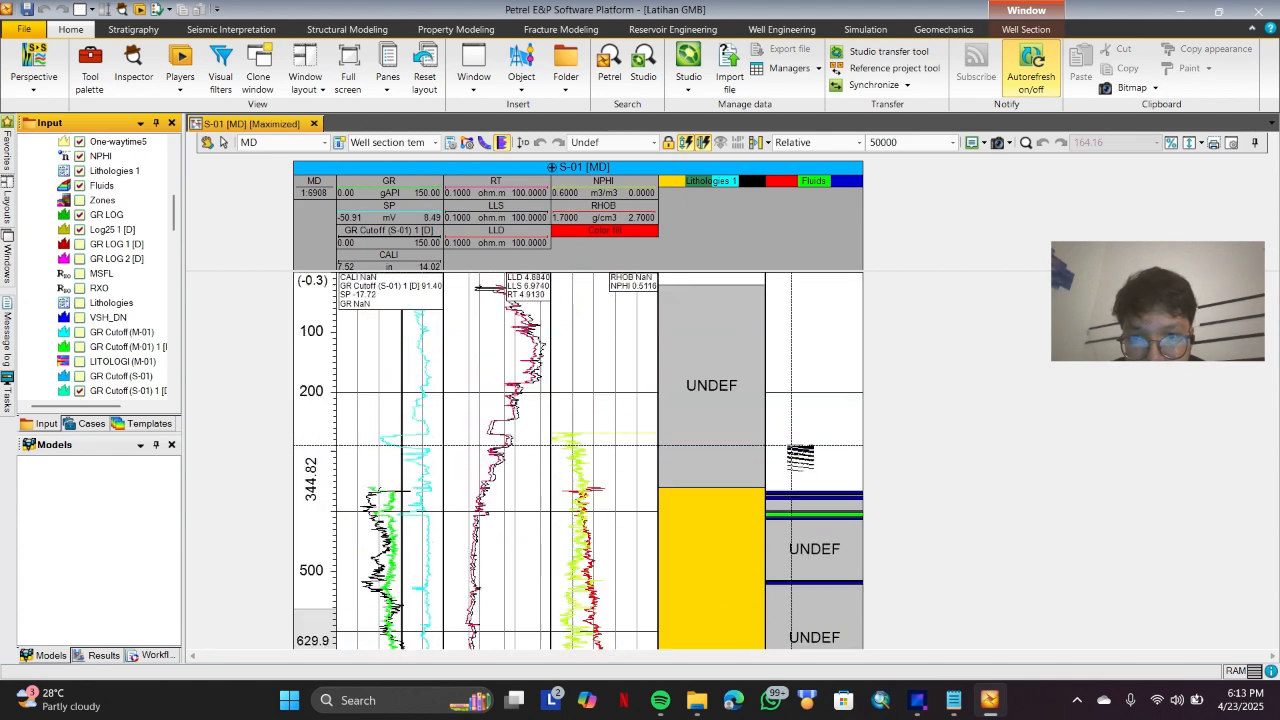
scroll(805, 470, up, 6)
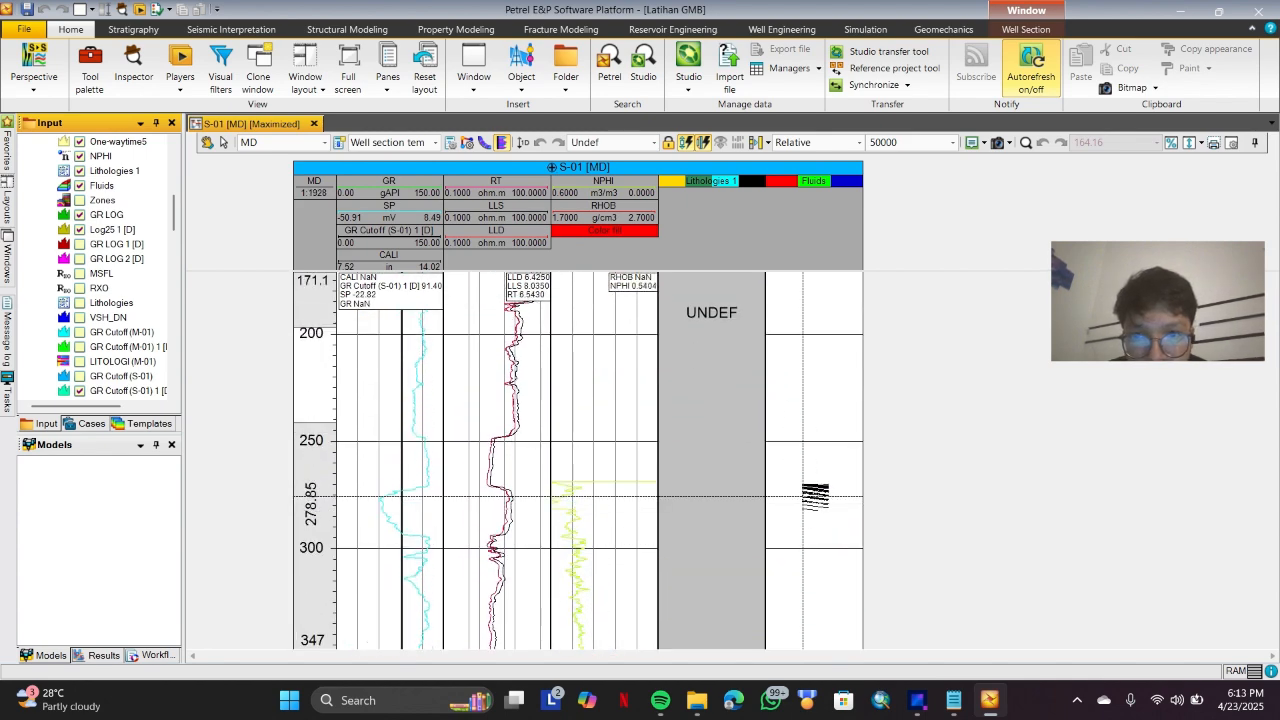
scroll(815, 495, down, 3)
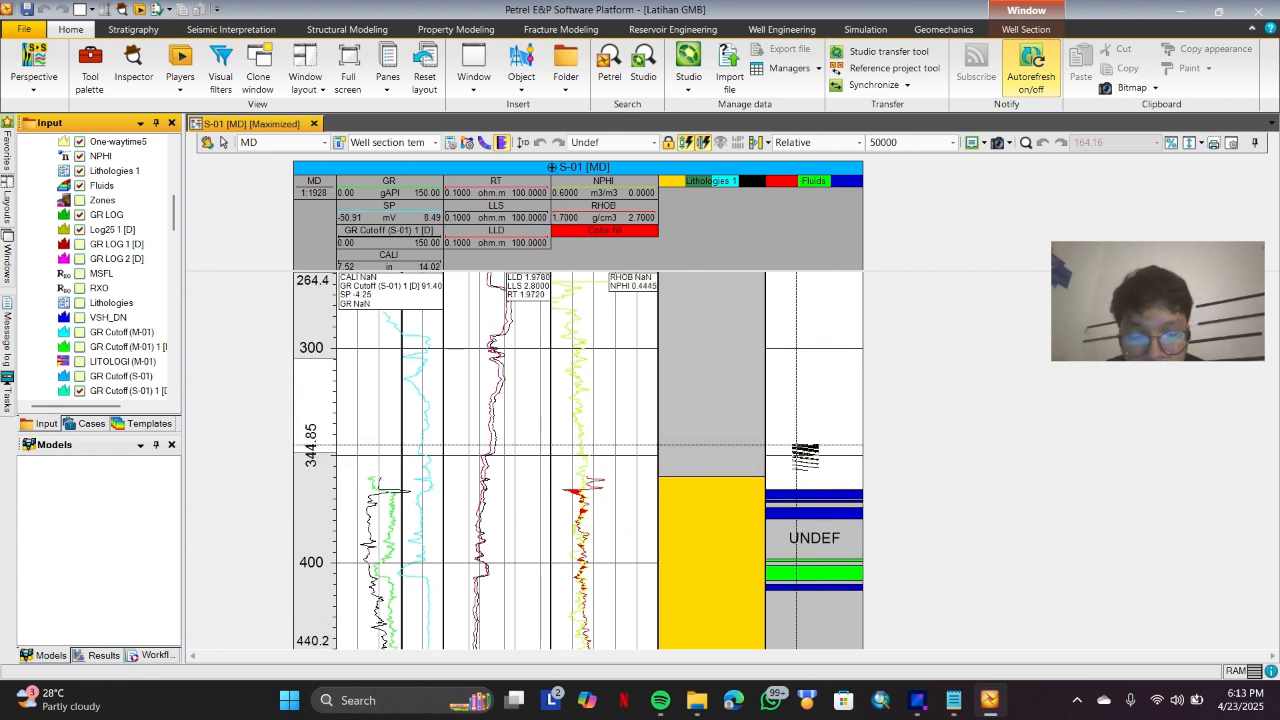
key(Caps_Lock)
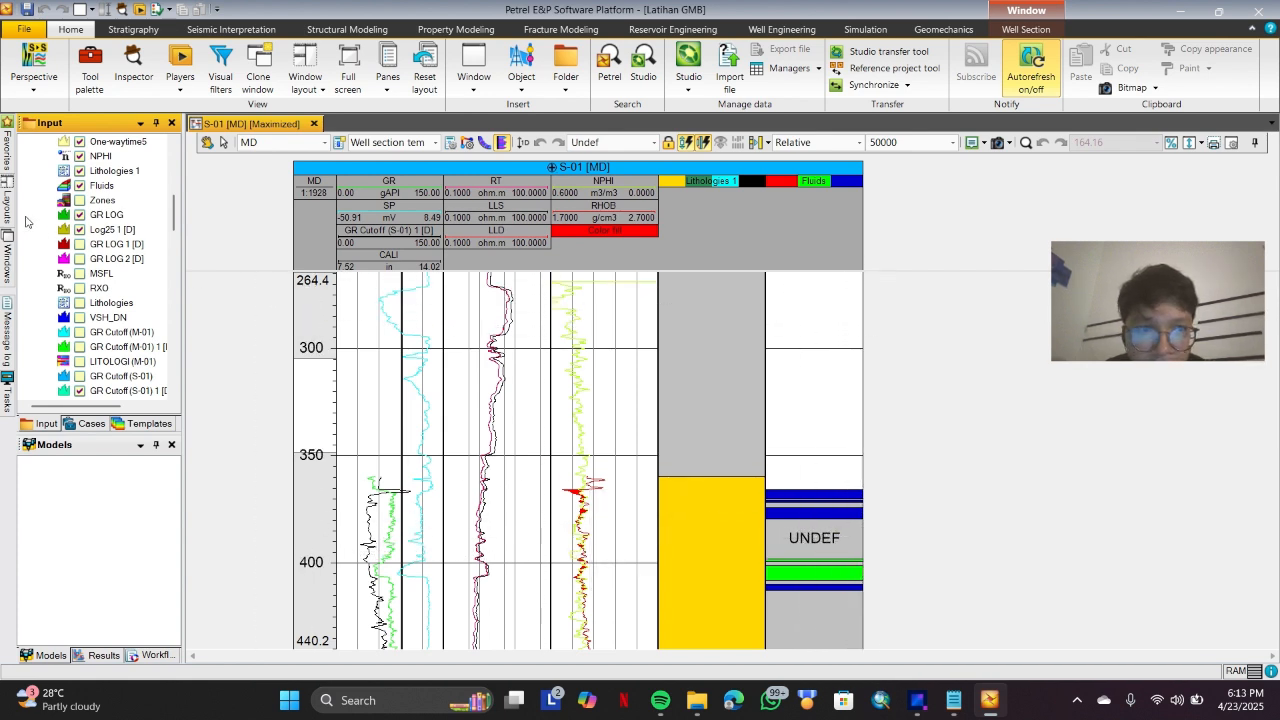
Display the Zones log in the S-01 well section and compare its prospect intervals with the Fluids and Lithologies 1 tracks.
click(79, 200)
scroll(850, 480, down, 2)
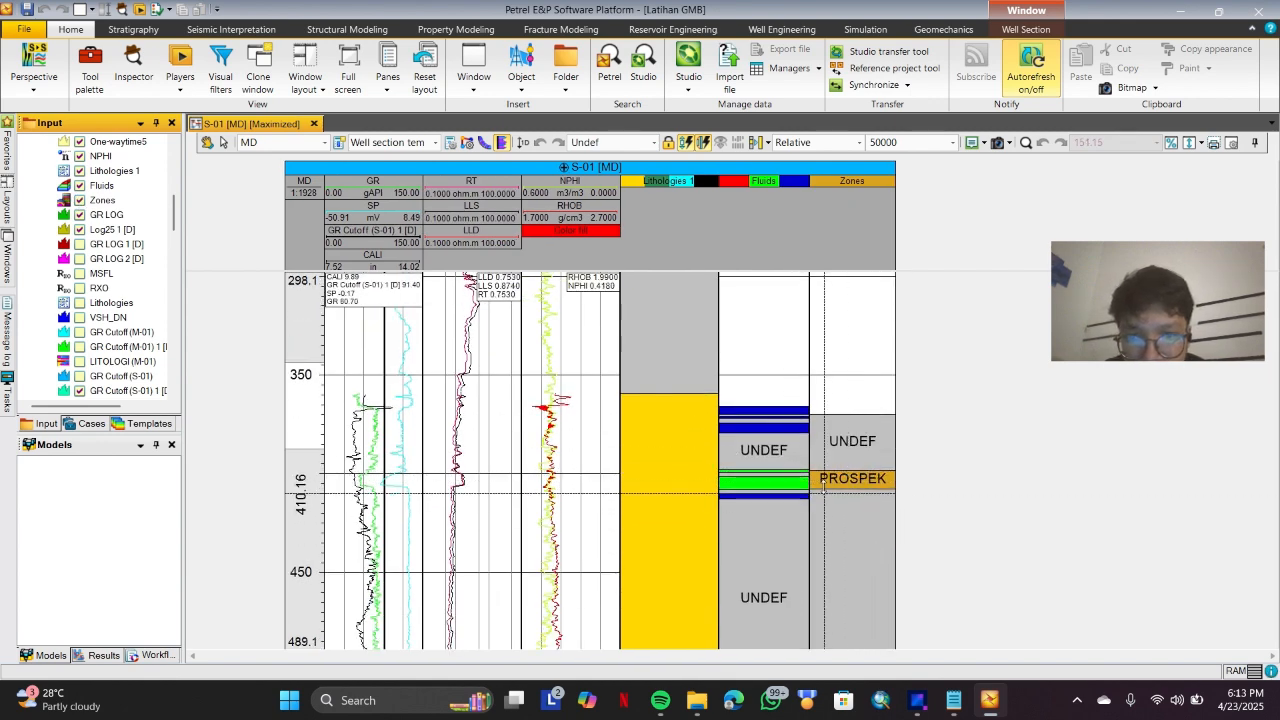
scroll(822, 510, down, 2)
scroll(824, 512, down, 7)
scroll(874, 569, down, 7)
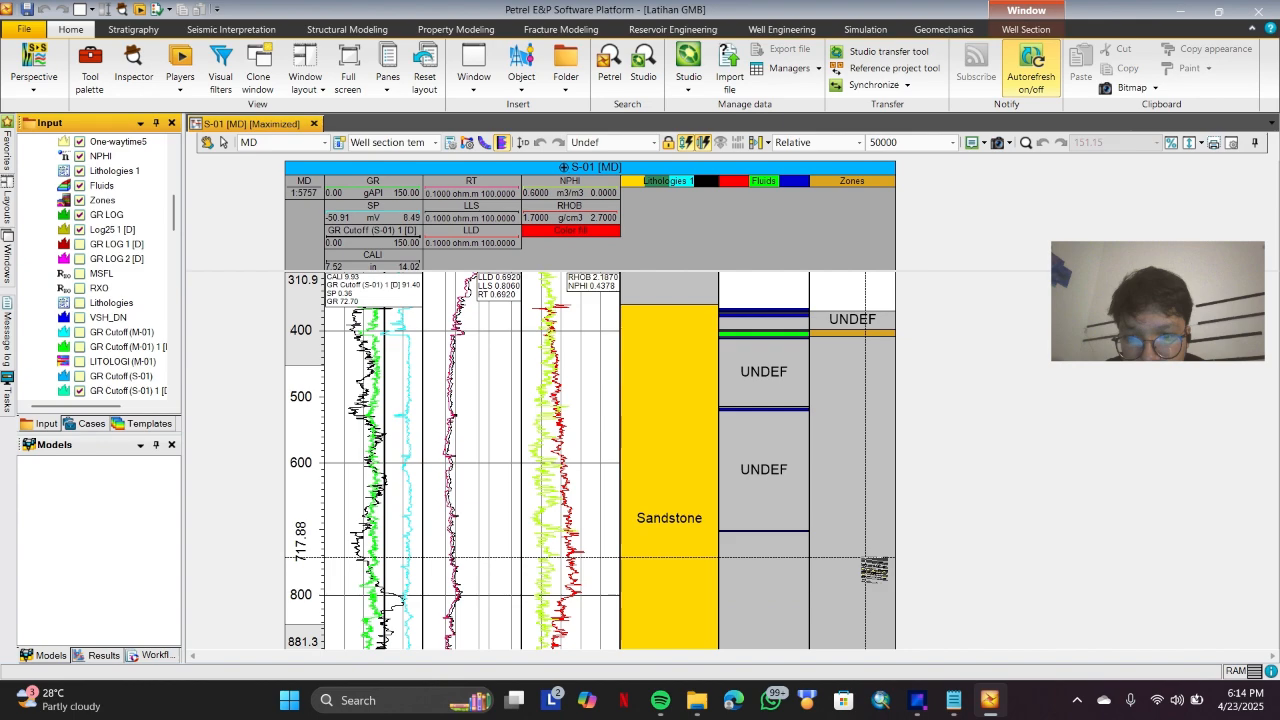
scroll(874, 570, down, 2)
scroll(874, 569, down, 10)
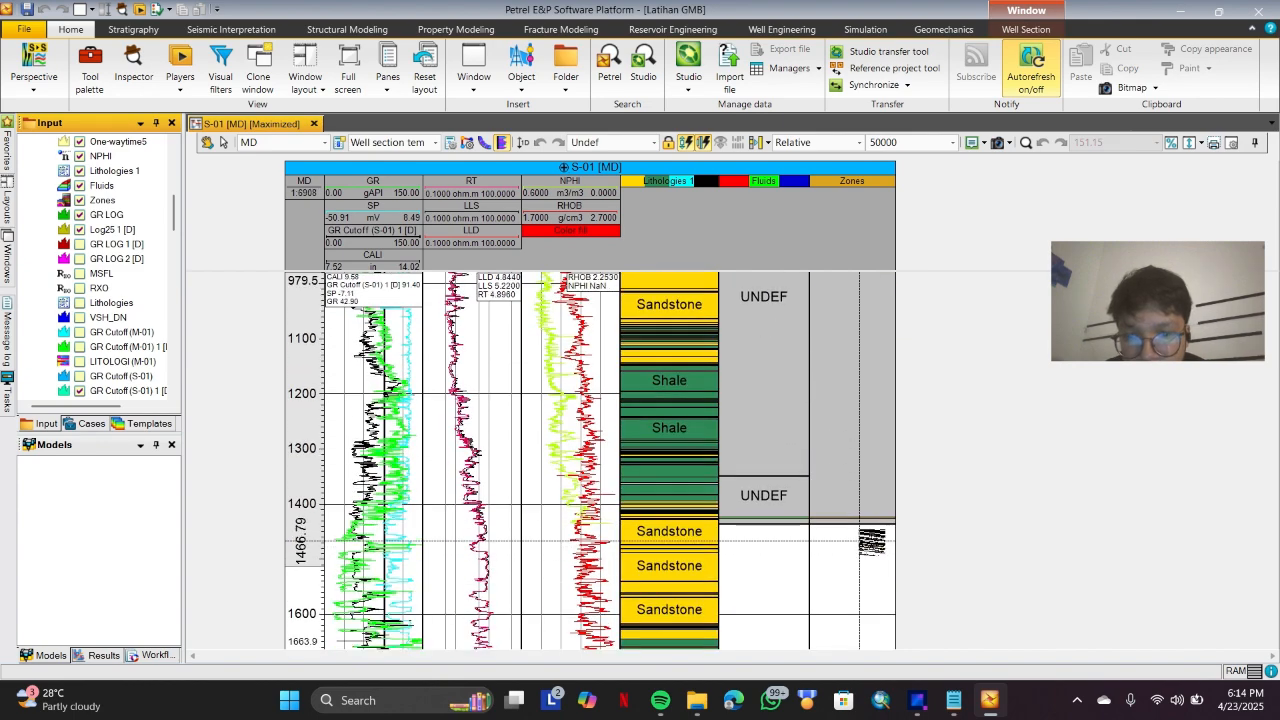
scroll(858, 512, up, 8)
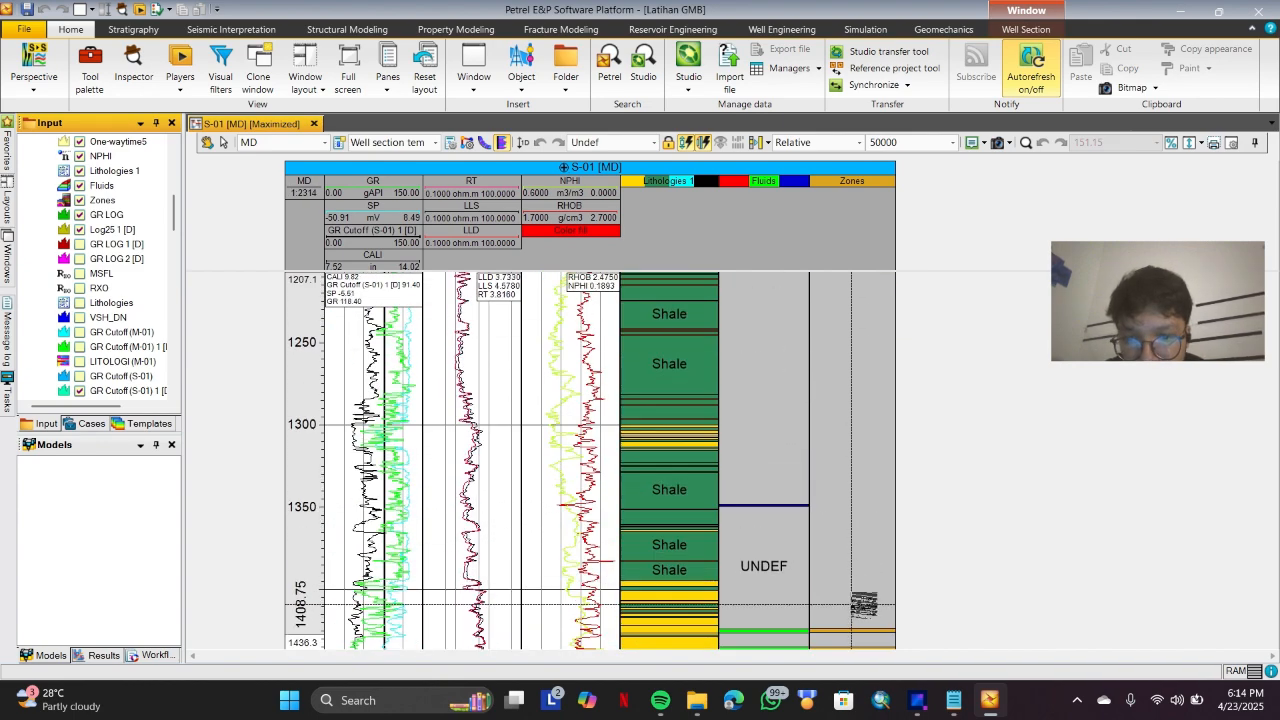
Examine the Zones and Fluids intervals of S-01 between about 1240 and 1450 m MD alongside the Lithologies 1 track.
scroll(858, 590, down, 2)
scroll(846, 573, up, 5)
scroll(845, 571, down, 6)
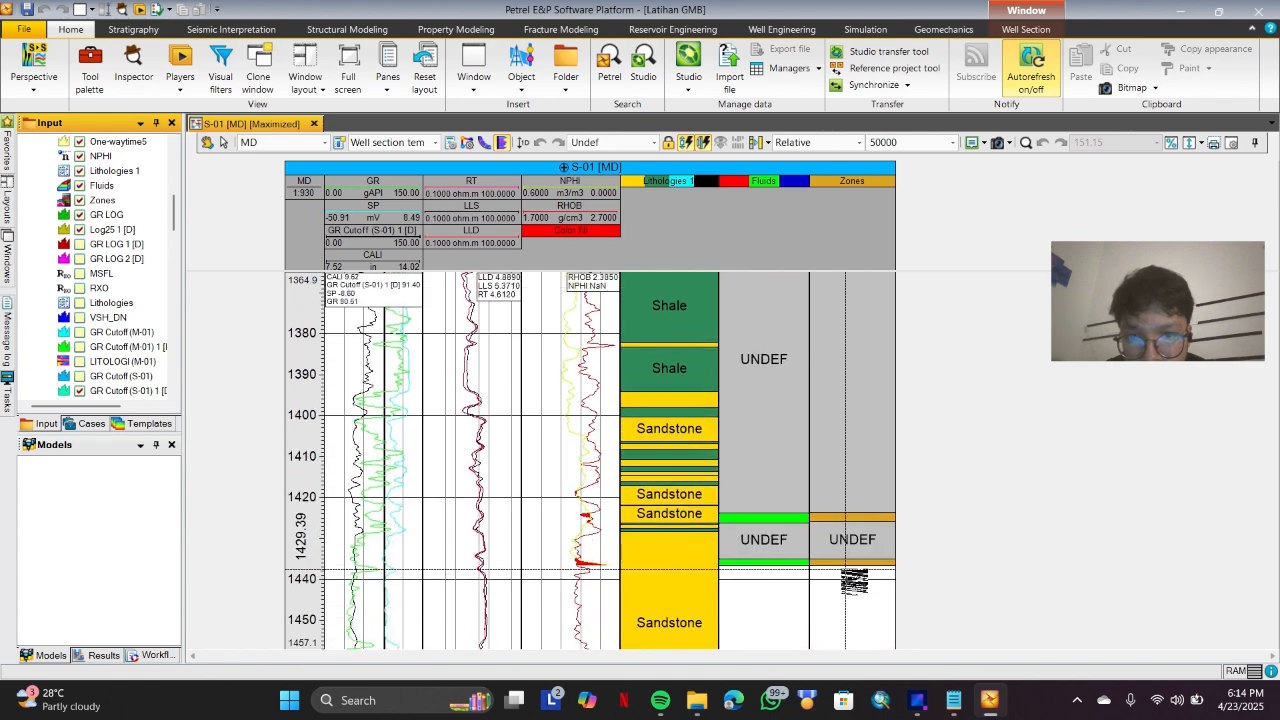
scroll(843, 570, up, 5)
scroll(843, 570, up, 4)
scroll(811, 529, up, 9)
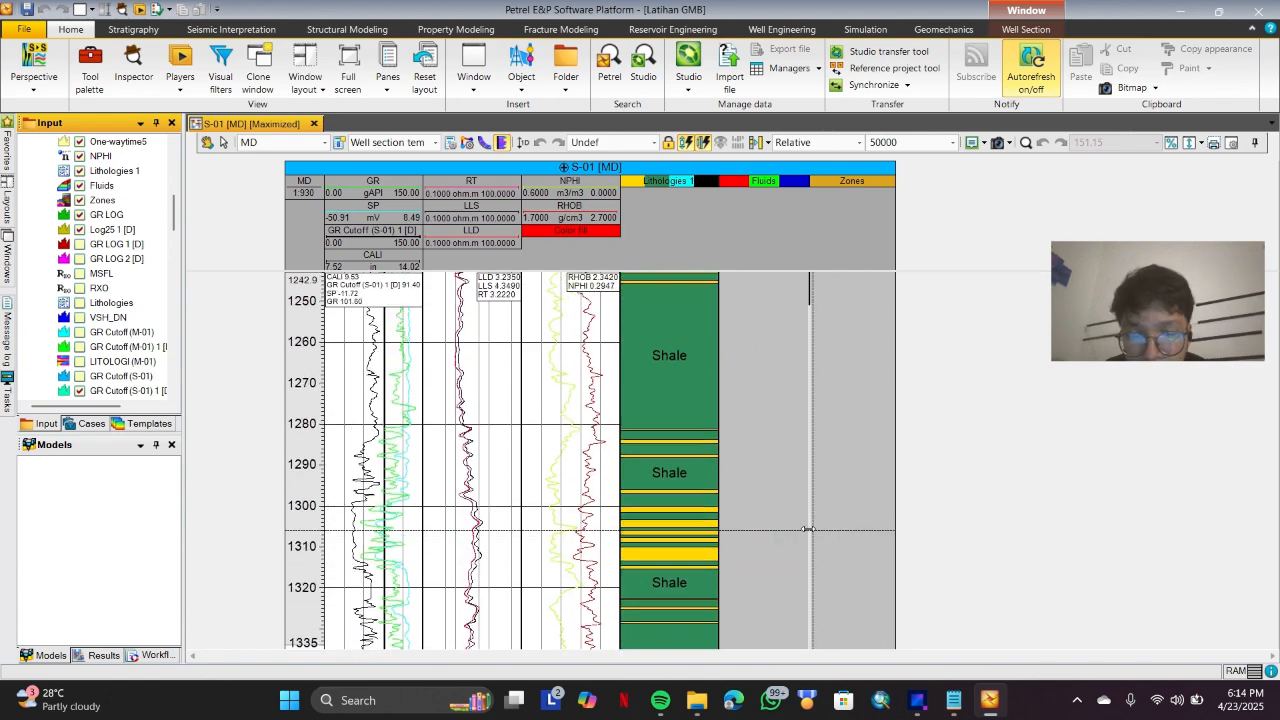
scroll(808, 529, down, 2)
scroll(810, 530, down, 5)
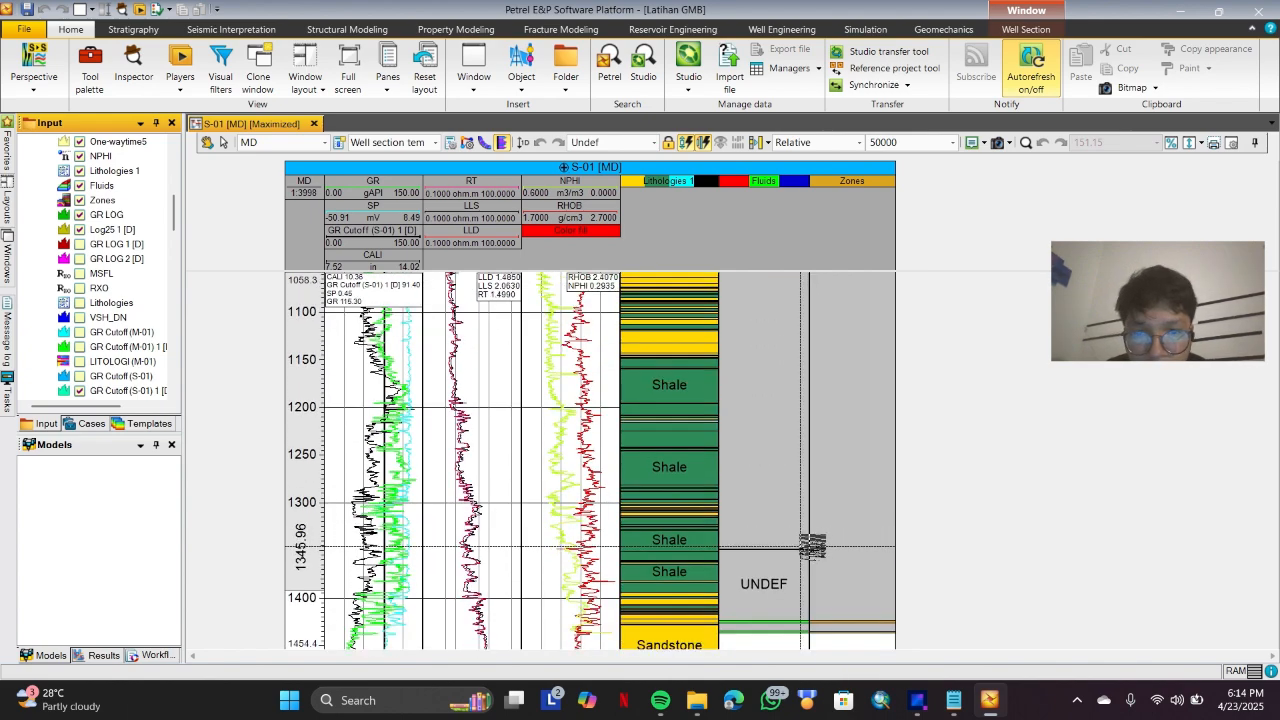
Inspect the shallow Zones and Fluids intervals near 400 m MD and follow both tracks down to about 1350 m.
scroll(812, 540, down, 4)
scroll(811, 545, up, 5)
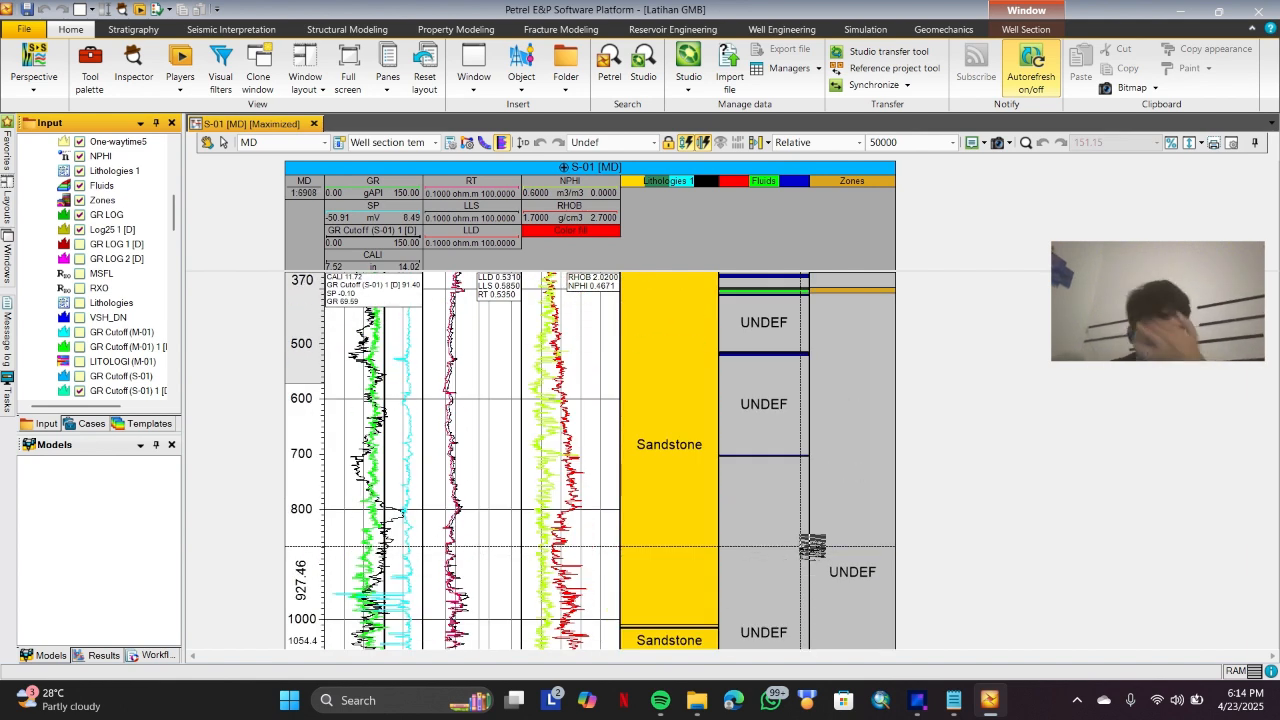
scroll(812, 545, up, 1)
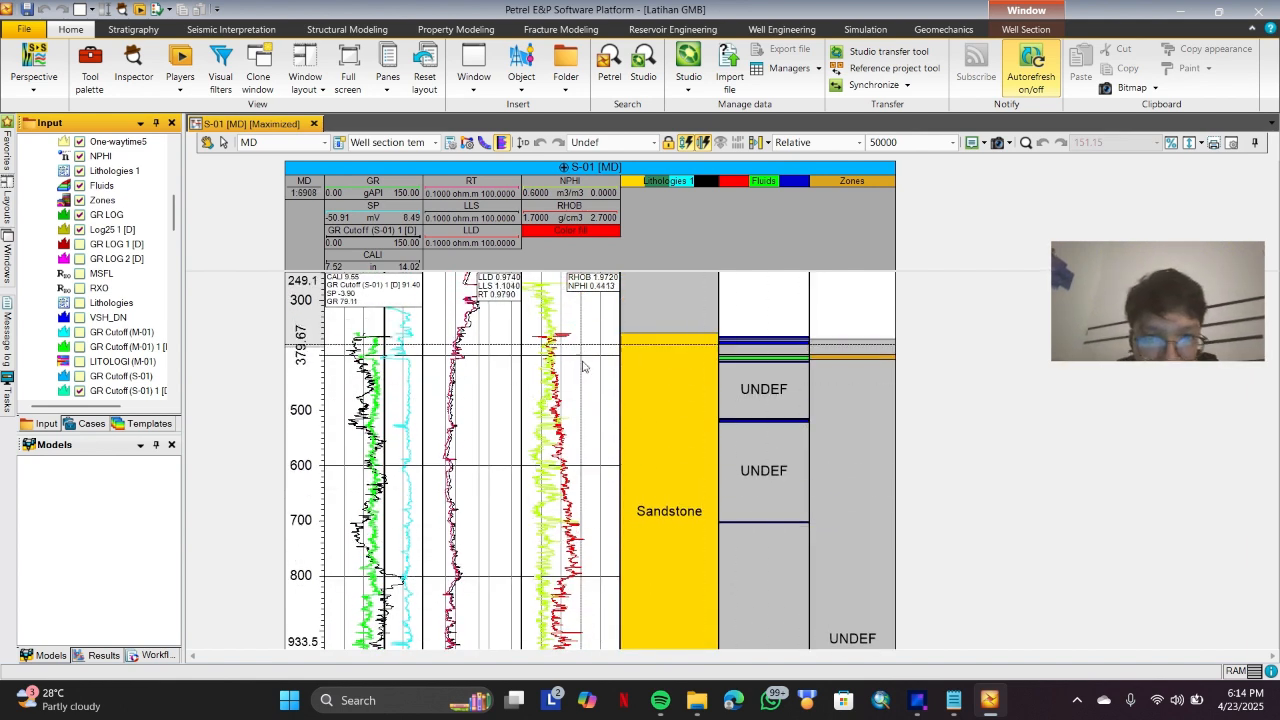
scroll(800, 443, up, 2)
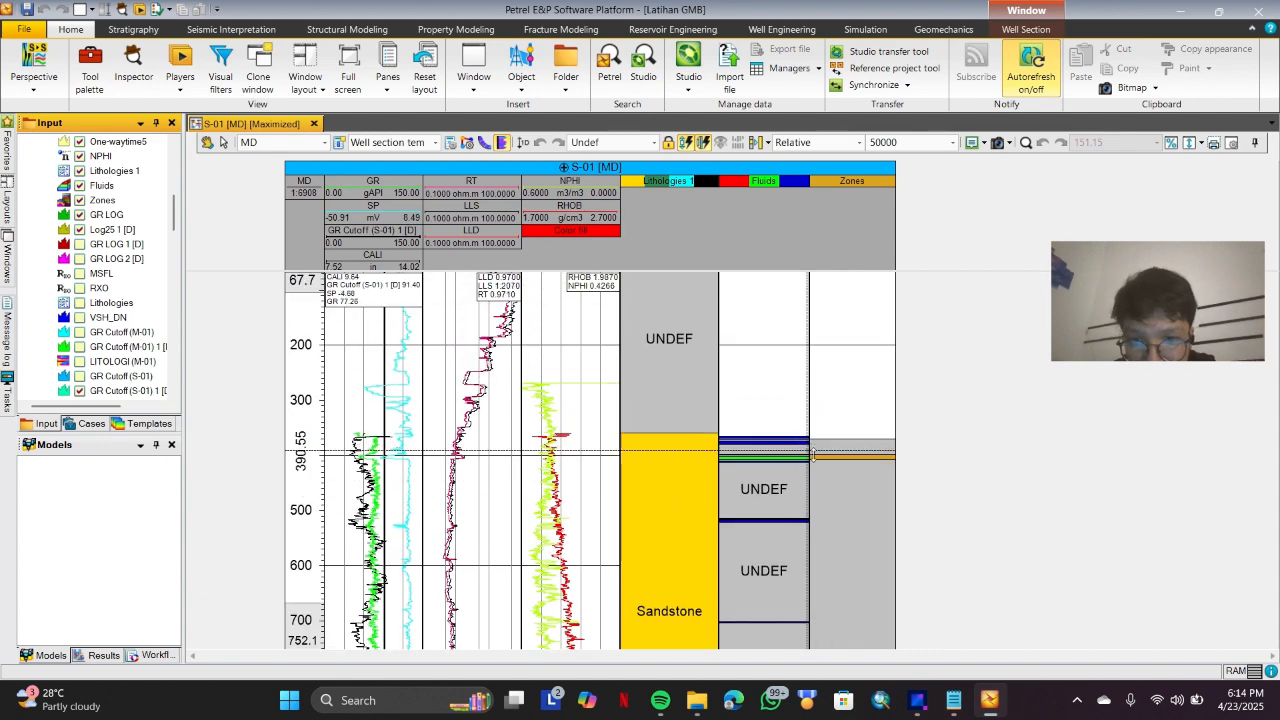
scroll(879, 545, down, 3)
scroll(879, 545, down, 3)
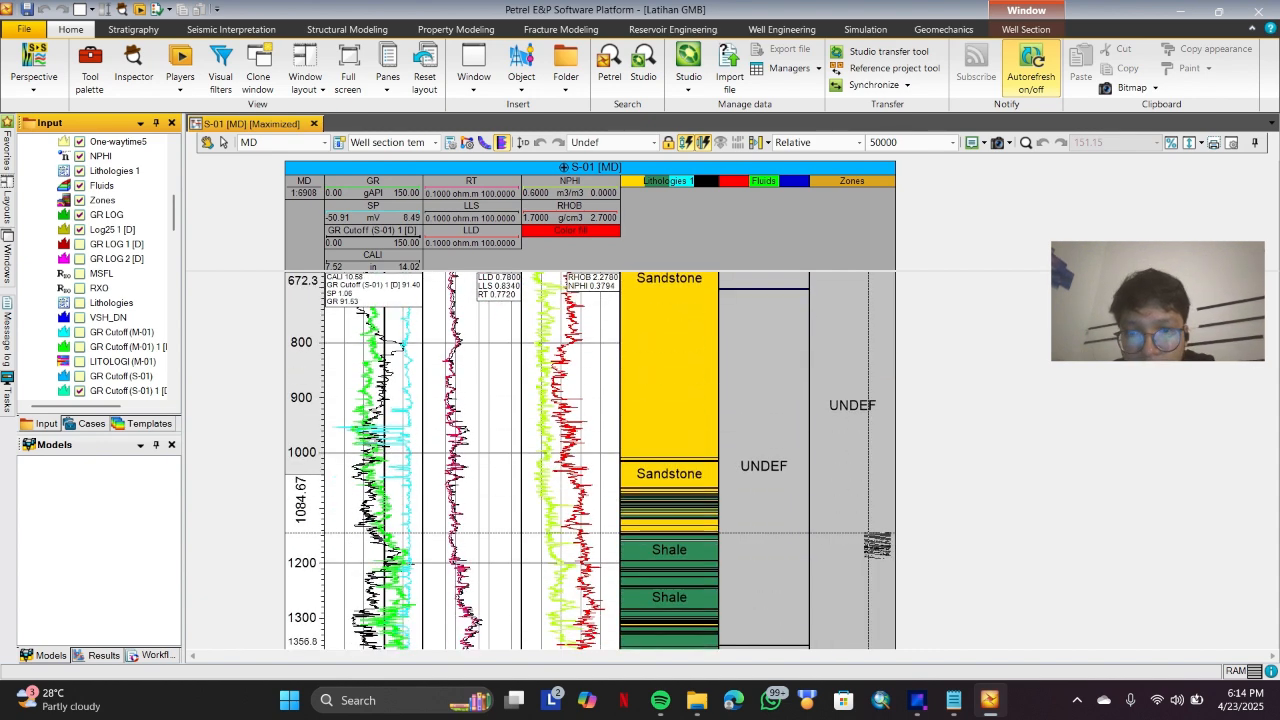
scroll(759, 481, up, 2)
scroll(759, 481, down, 2)
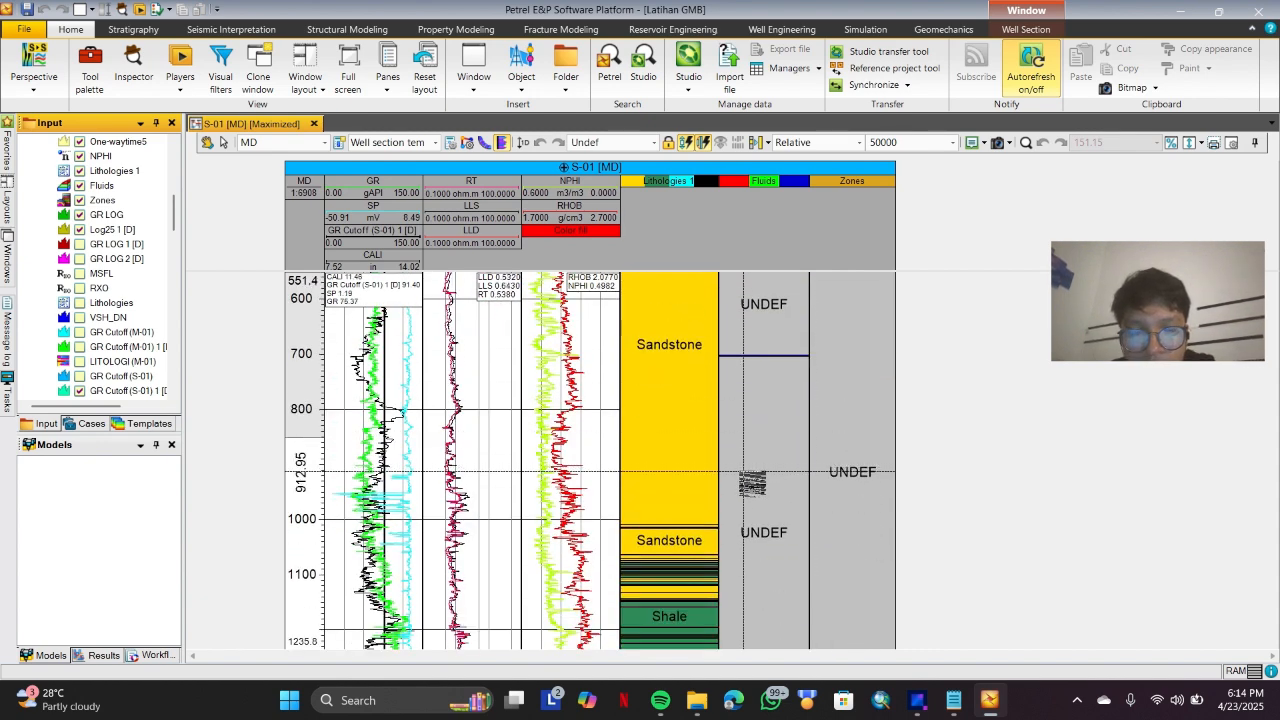